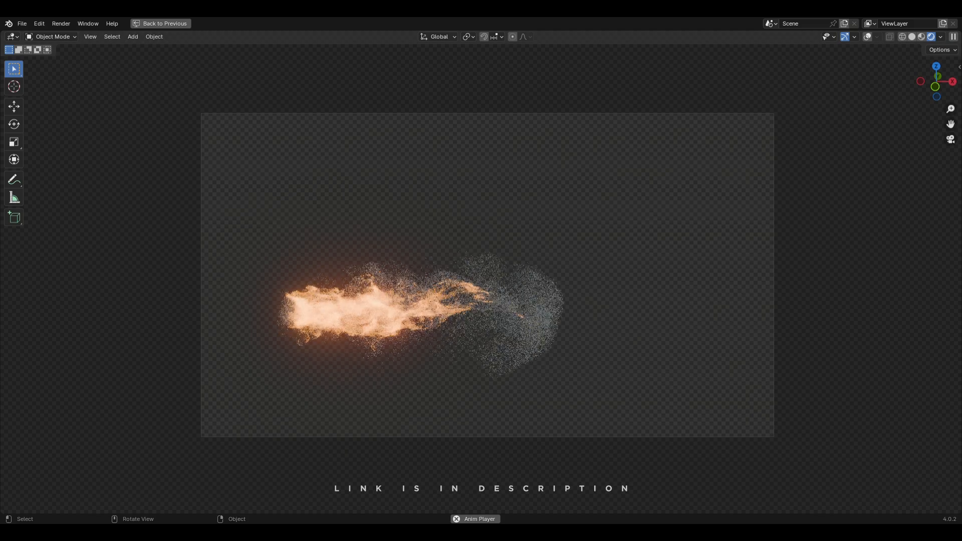
{"action": "middle_click_drag", "start_coordinate": [381, 275], "coordinate": [582, 274]}
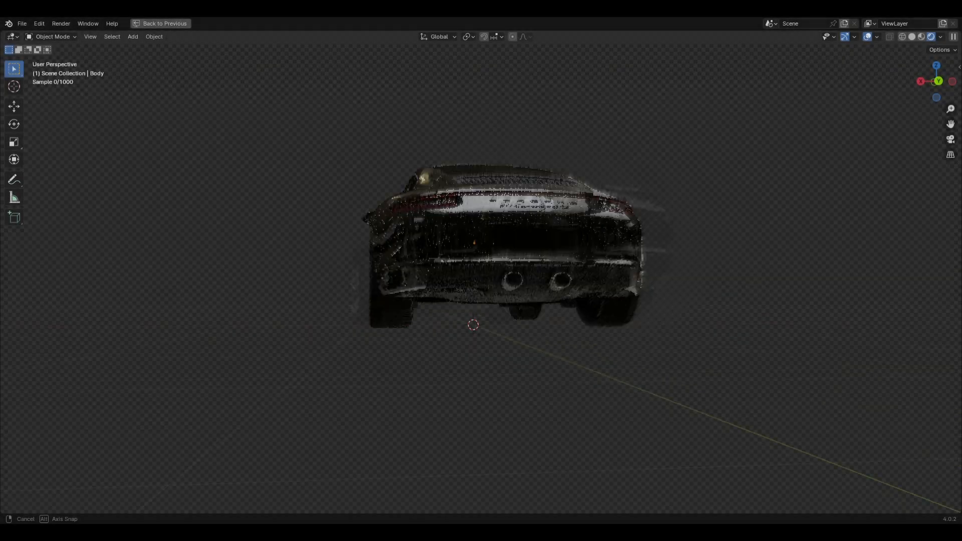
{"action": "middle_click_drag", "start_coordinate": [481, 270], "coordinate": [581, 411]}
{"action": "scroll", "coordinate": [481, 201], "scroll_direction": "up", "scroll_amount": 5}
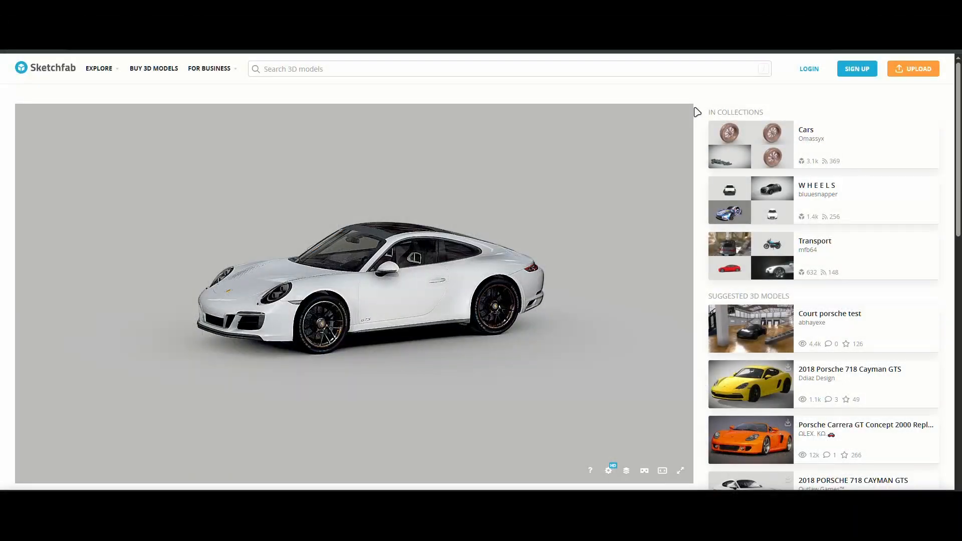
Browse the 2018 Porsche 911 Carrera GTS model page and the Outlaw Games and vecarz car collections on Sketchfab
{"action": "scroll", "coordinate": [707, 112], "scroll_direction": "down", "scroll_amount": 1}
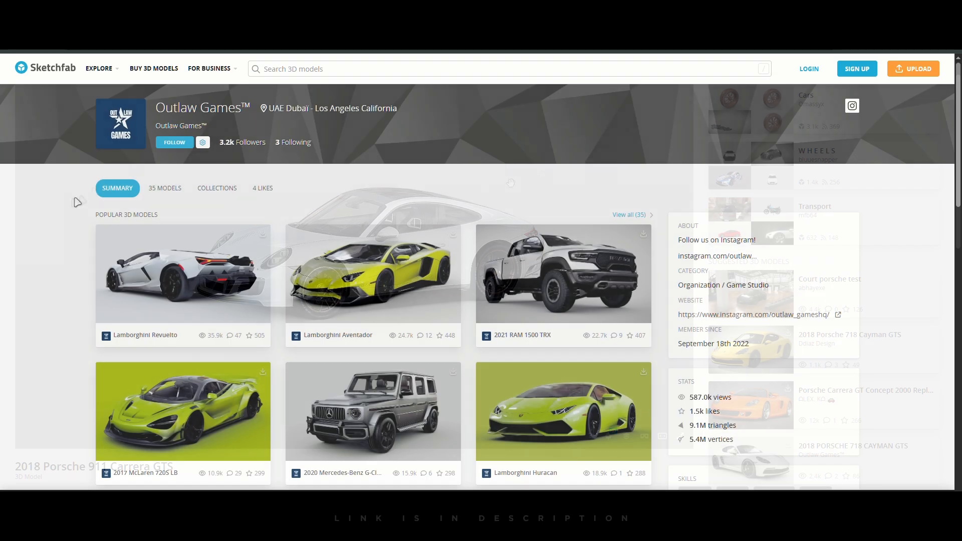
{"action": "scroll", "coordinate": [74, 227], "scroll_direction": "down", "scroll_amount": 2}
{"action": "scroll", "coordinate": [74, 227], "scroll_direction": "down", "scroll_amount": 2}
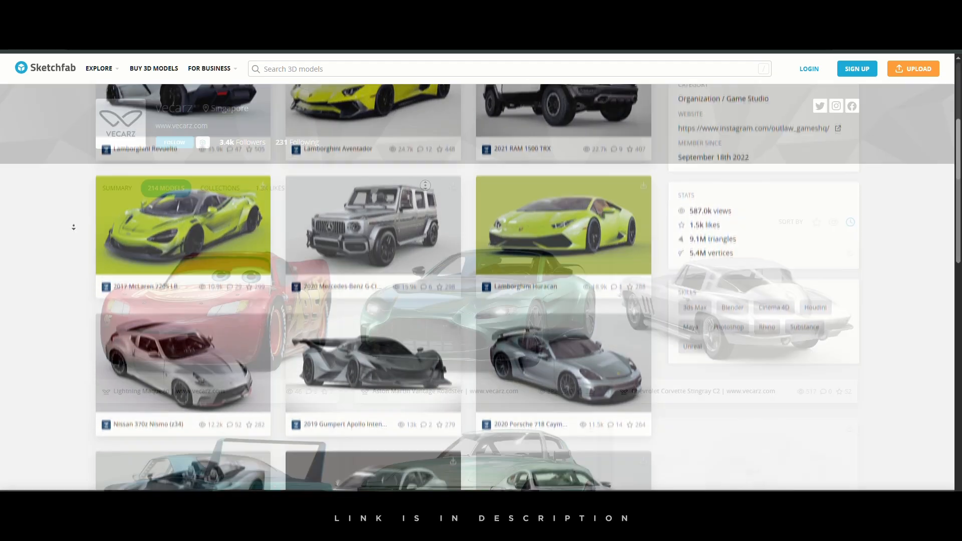
{"action": "scroll", "coordinate": [432, 217], "scroll_direction": "down", "scroll_amount": 6}
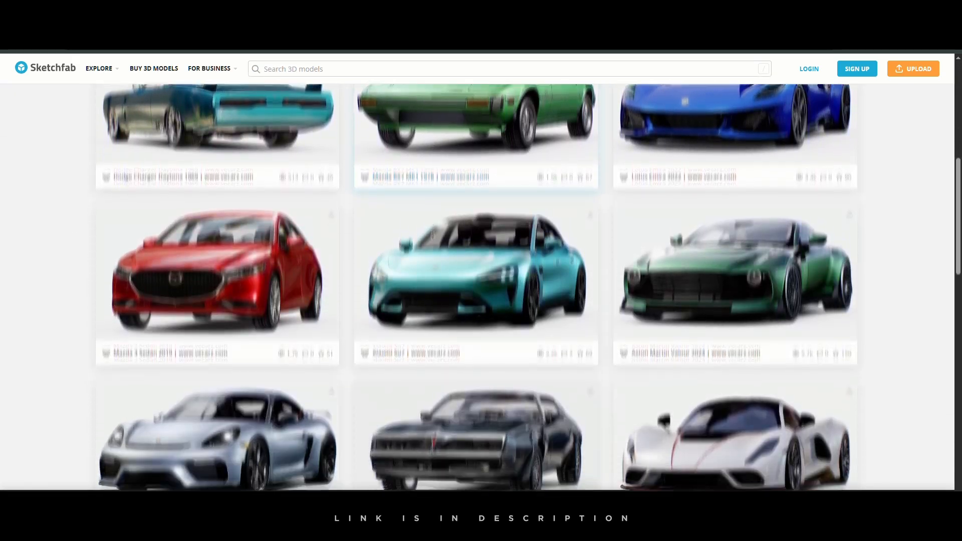
{"action": "scroll", "coordinate": [431, 234], "scroll_direction": "down", "scroll_amount": 15}
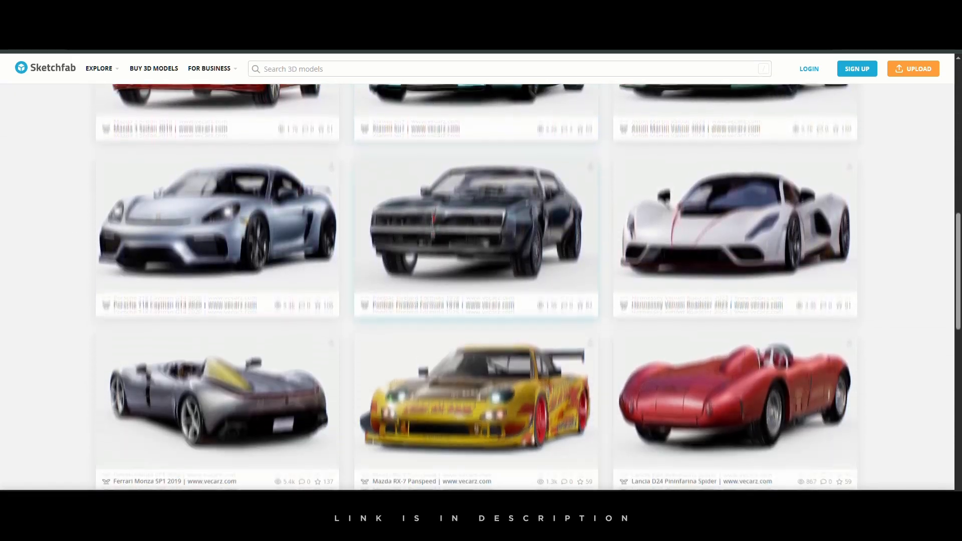
{"action": "scroll", "coordinate": [432, 234], "scroll_direction": "down", "scroll_amount": 20}
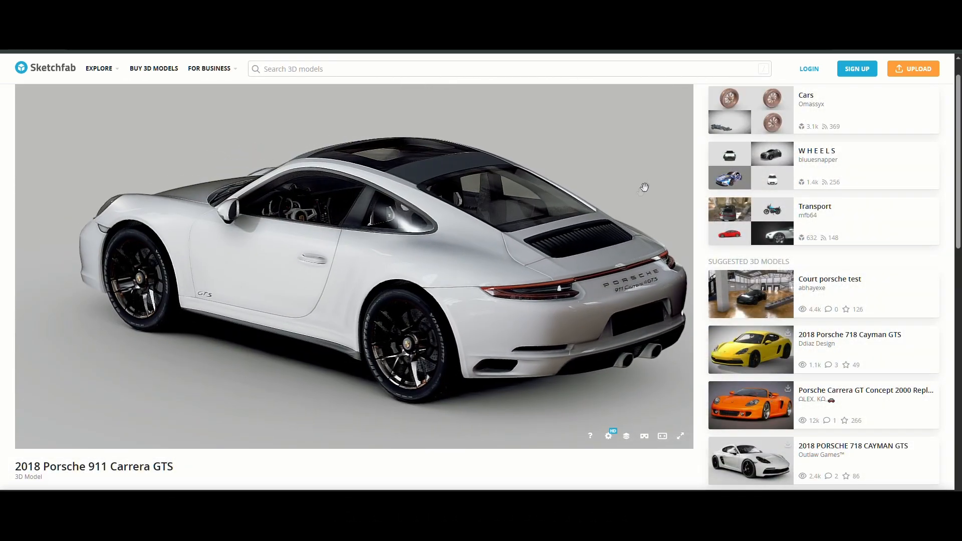
{"action": "scroll", "coordinate": [720, 154], "scroll_direction": "down", "scroll_amount": 3}
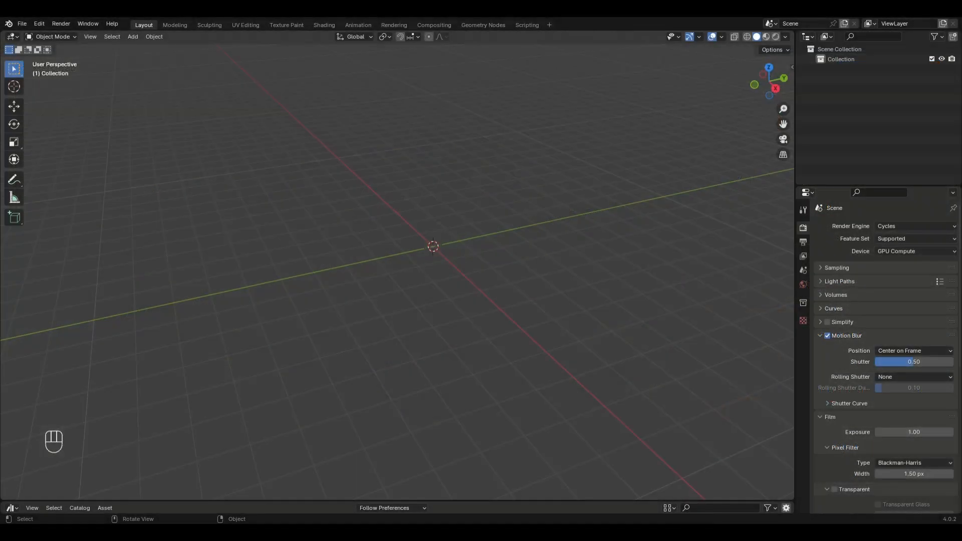
Import the Porsche 911 model into Blender from its Sketchfab URL using the Sketchfab add-on
{"action": "key", "text": "n"}
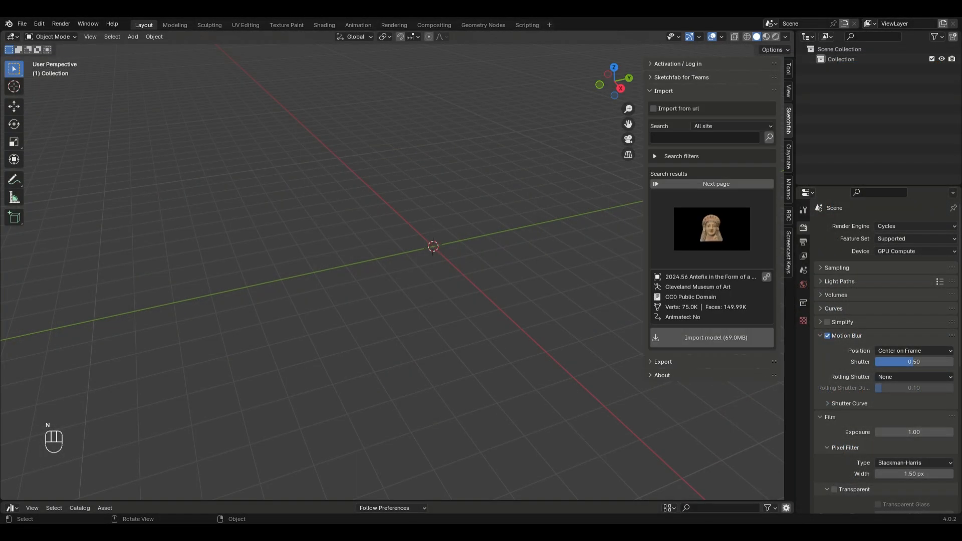
{"action": "left_click", "coordinate": [653, 108]}
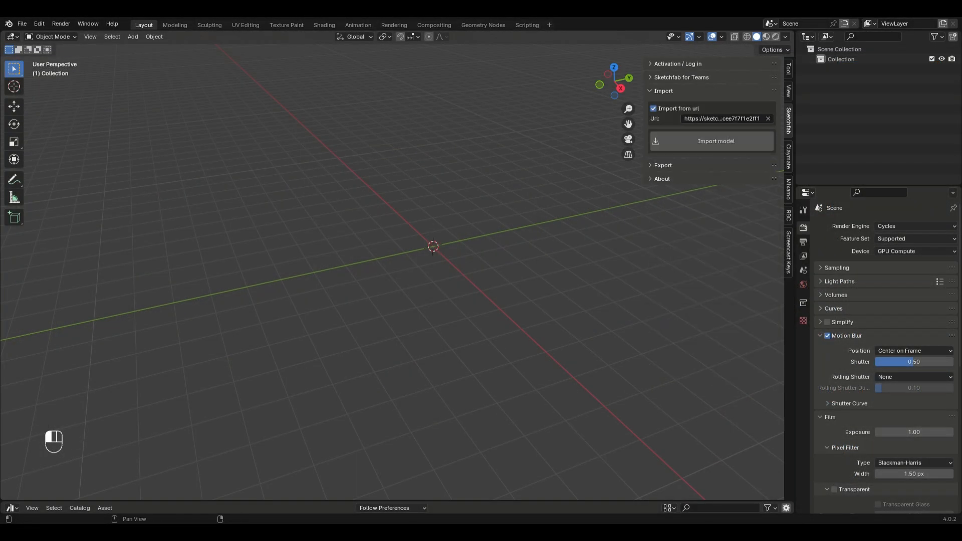
{"action": "left_click", "coordinate": [712, 141]}
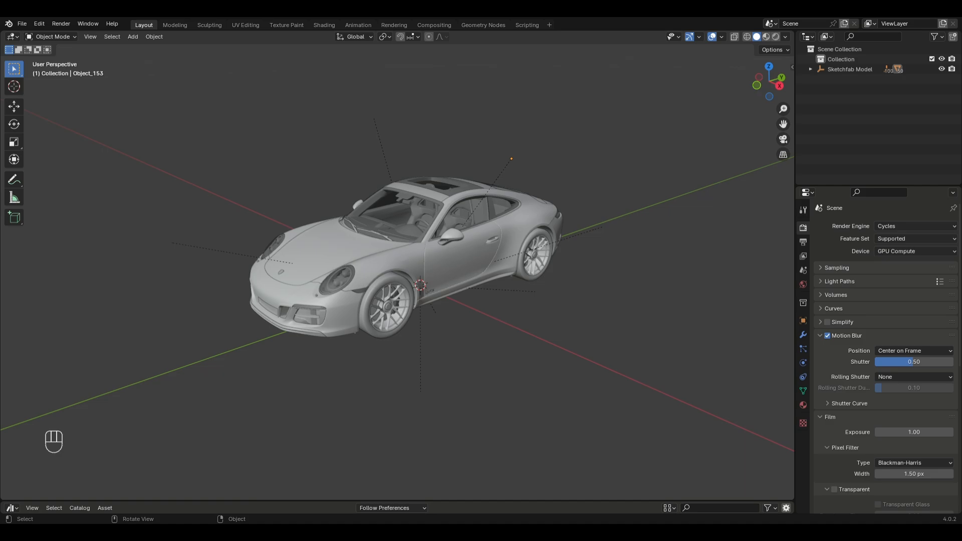
Enlarge the asset browser beneath the viewport and select the car's main painted body part
{"action": "left_click_drag", "start_coordinate": [210, 500], "coordinate": [211, 302]}
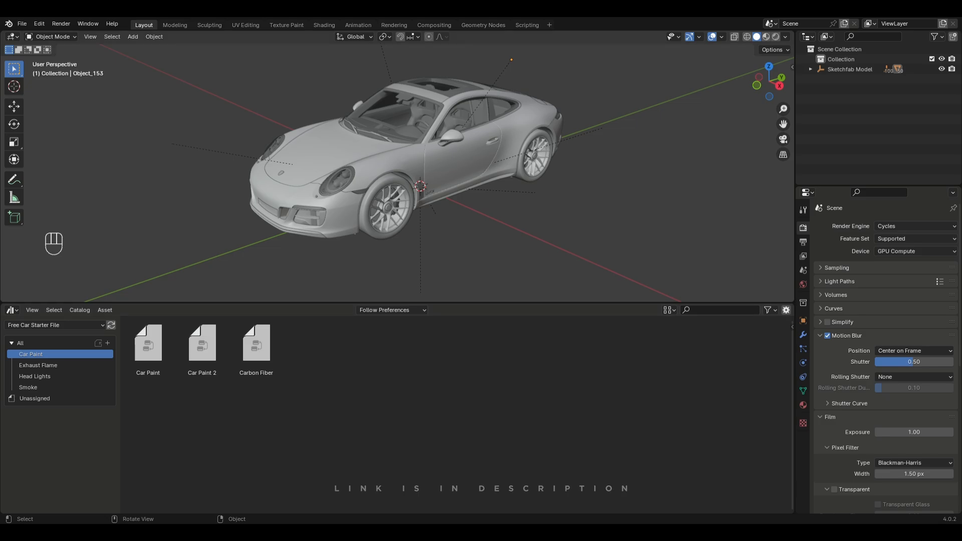
{"action": "scroll", "coordinate": [398, 173], "scroll_direction": "up", "scroll_amount": 1}
{"action": "middle_click_drag", "start_coordinate": [397, 173], "coordinate": [403, 173]}
{"action": "left_click", "coordinate": [321, 150]}
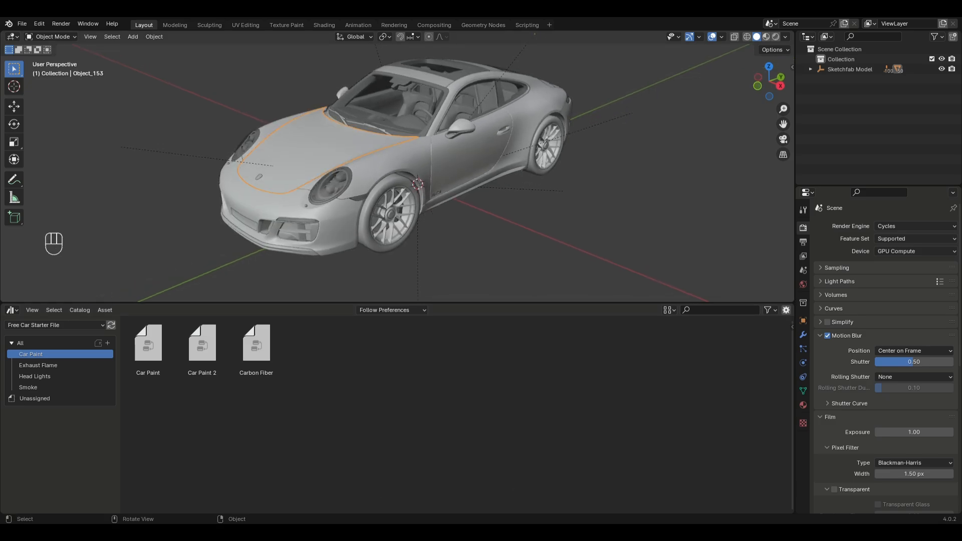
{"action": "left_click", "coordinate": [391, 158]}
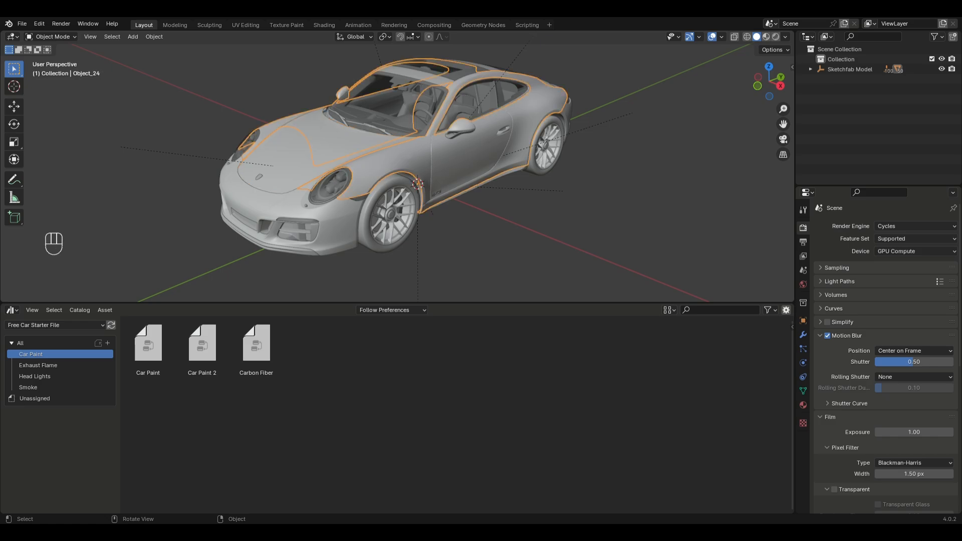
Split the asset browser area and show the body's carpaint material nodes in a Shader Editor beside it
{"action": "left_click_drag", "start_coordinate": [791, 308], "coordinate": [501, 309]}
{"action": "left_click", "coordinate": [512, 310]}
{"action": "left_click", "coordinate": [529, 336]}
{"action": "left_click", "coordinate": [512, 310]}
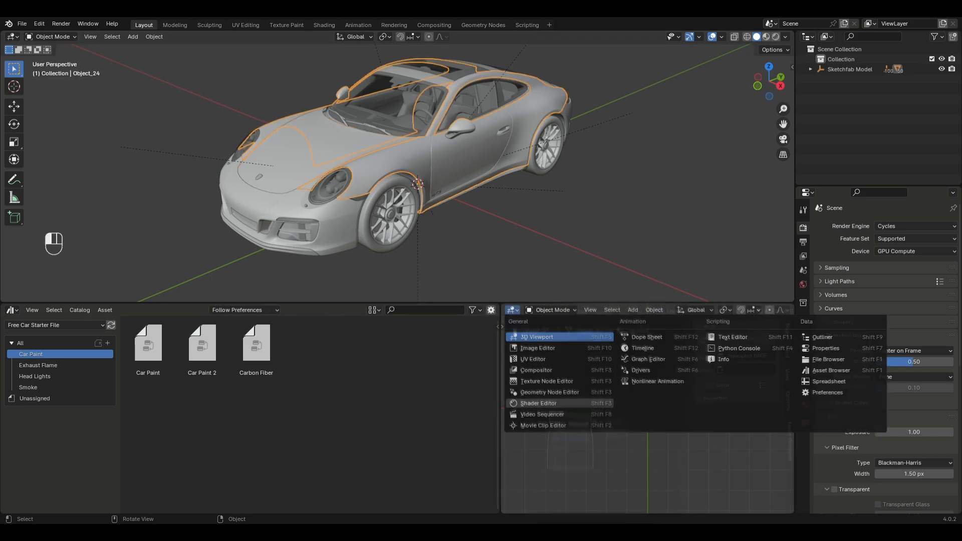
{"action": "left_click", "coordinate": [536, 403]}
{"action": "left_click_drag", "start_coordinate": [500, 401], "coordinate": [442, 400]}
{"action": "scroll", "coordinate": [568, 421], "scroll_direction": "up", "scroll_amount": 3}
{"action": "middle_click_drag", "start_coordinate": [568, 421], "coordinate": [586, 396]}
{"action": "scroll", "coordinate": [551, 416], "scroll_direction": "up", "scroll_amount": 1}
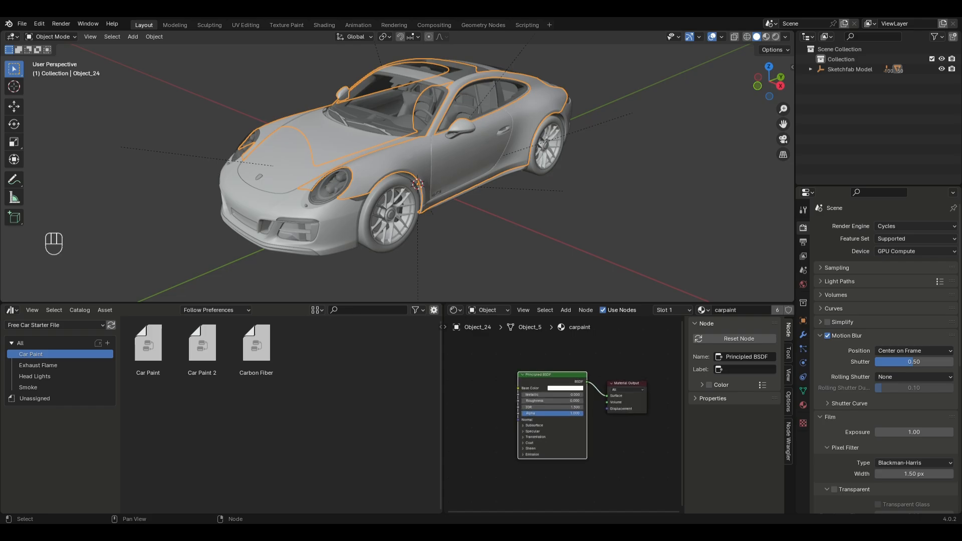
{"action": "key", "text": "n"}
{"action": "scroll", "coordinate": [609, 408], "scroll_direction": "up", "scroll_amount": 2}
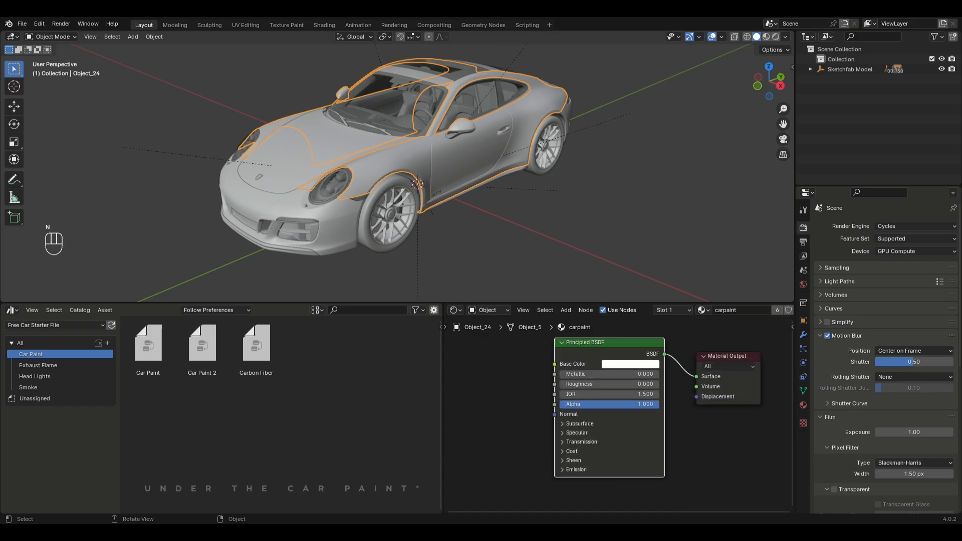
In rendered view, try the Car Paint 2 node group as the carpaint surface with a black base colour
{"action": "key", "text": "z"}
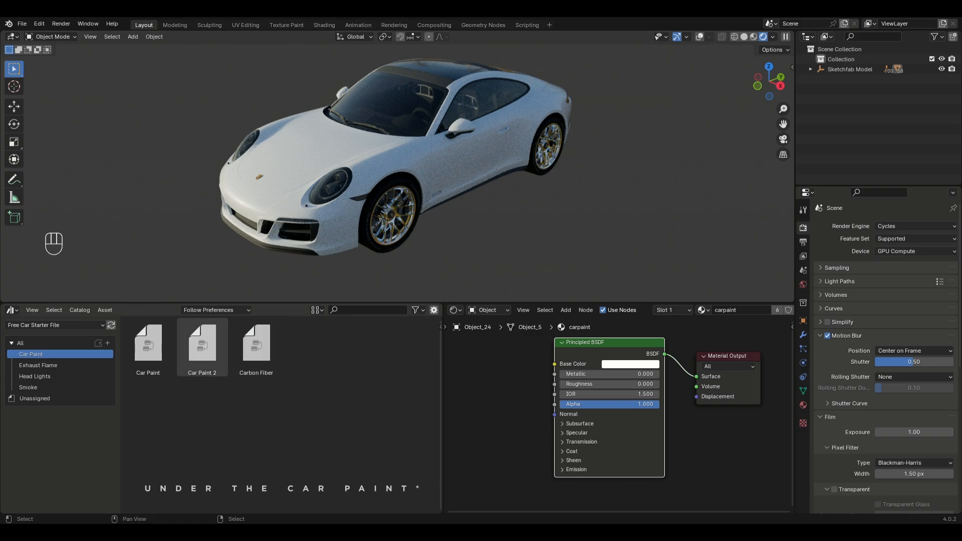
{"action": "mouse_move", "coordinate": [202, 346]}
{"action": "left_mouse_down"}
{"action": "mouse_move", "coordinate": [242, 411]}
{"action": "mouse_move", "coordinate": [517, 396]}
{"action": "mouse_move", "coordinate": [503, 381]}
{"action": "left_mouse_up"}
{"action": "left_click_drag", "start_coordinate": [539, 392], "coordinate": [696, 376]}
{"action": "left_click", "coordinate": [518, 403]}
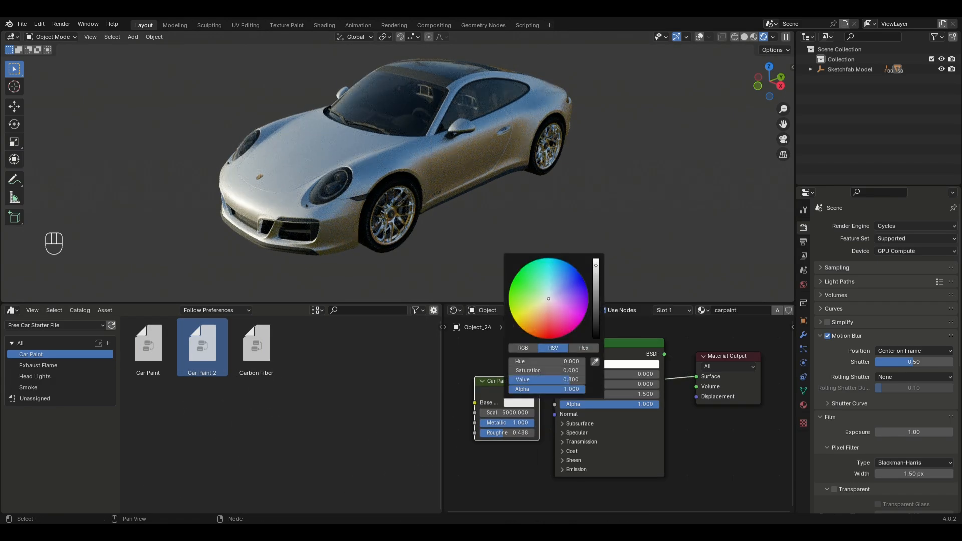
{"action": "mouse_move", "coordinate": [596, 262]}
{"action": "left_mouse_down"}
{"action": "mouse_move", "coordinate": [596, 336]}
{"action": "mouse_move", "coordinate": [622, 350]}
{"action": "mouse_move", "coordinate": [633, 413]}
{"action": "left_mouse_up"}
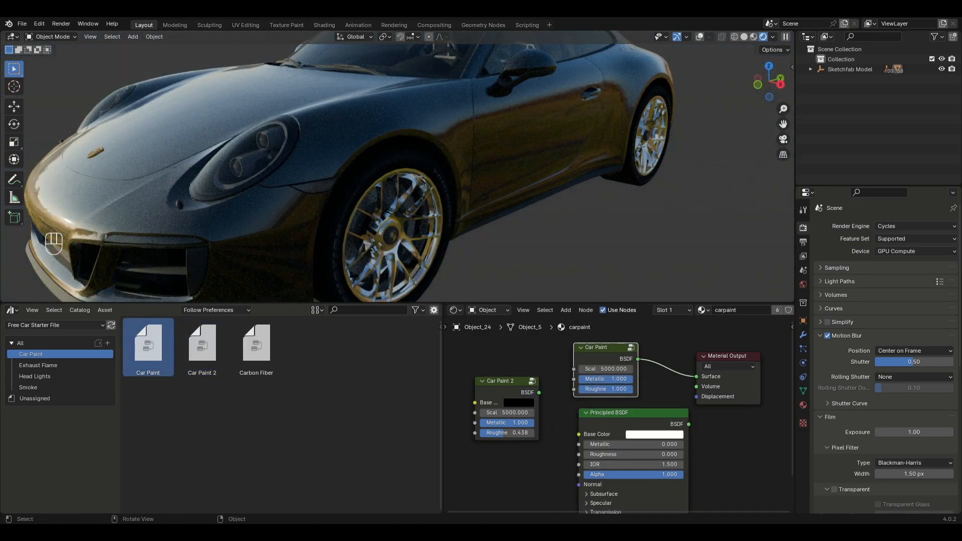
Try the Carbon Fiber node group in the carpaint material and adjust its Y scale
{"action": "mouse_move", "coordinate": [396, 165]}
{"action": "middle_mouse_down"}
{"action": "mouse_move", "coordinate": [436, 172]}
{"action": "mouse_move", "coordinate": [404, 163]}
{"action": "middle_mouse_up"}
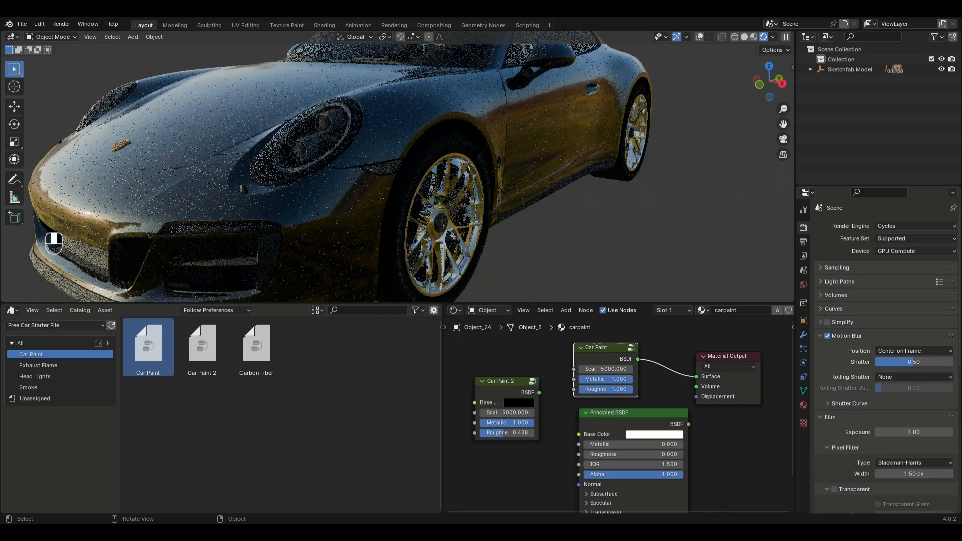
{"action": "scroll", "coordinate": [619, 415], "scroll_direction": "down", "scroll_amount": 3}
{"action": "mouse_move", "coordinate": [256, 346]}
{"action": "left_mouse_down"}
{"action": "mouse_move", "coordinate": [440, 451]}
{"action": "mouse_move", "coordinate": [490, 430]}
{"action": "mouse_move", "coordinate": [496, 409]}
{"action": "left_mouse_up"}
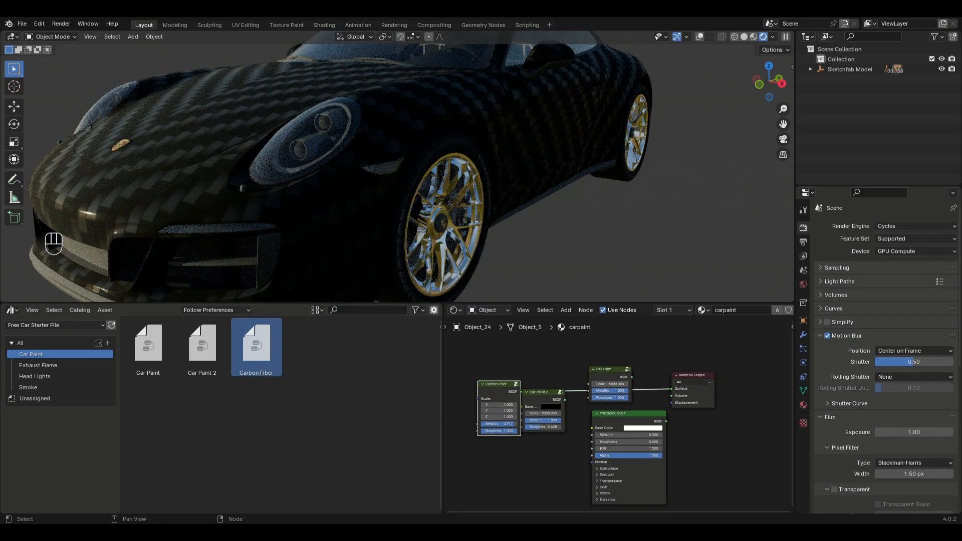
{"action": "scroll", "coordinate": [496, 408], "scroll_direction": "up", "scroll_amount": 4}
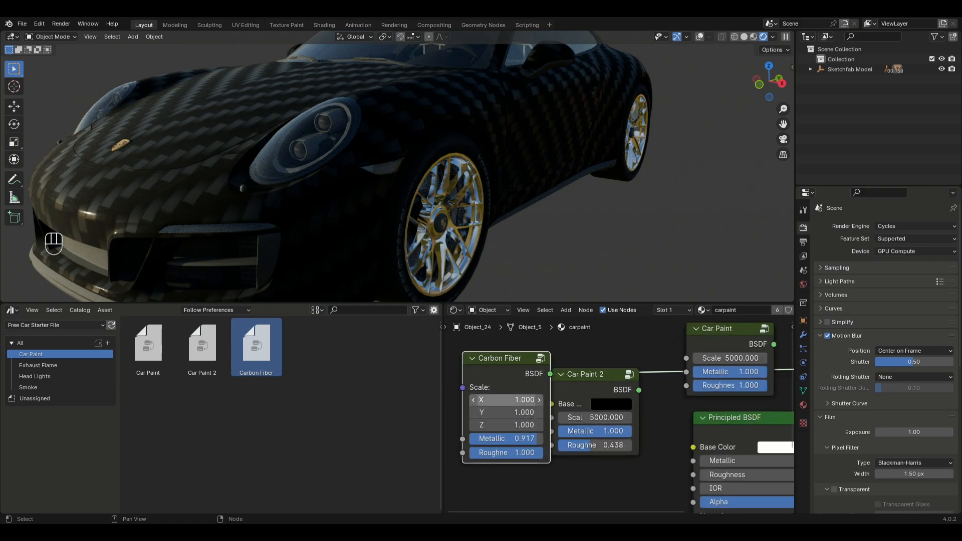
{"action": "left_click_drag", "start_coordinate": [506, 412], "coordinate": [614, 412]}
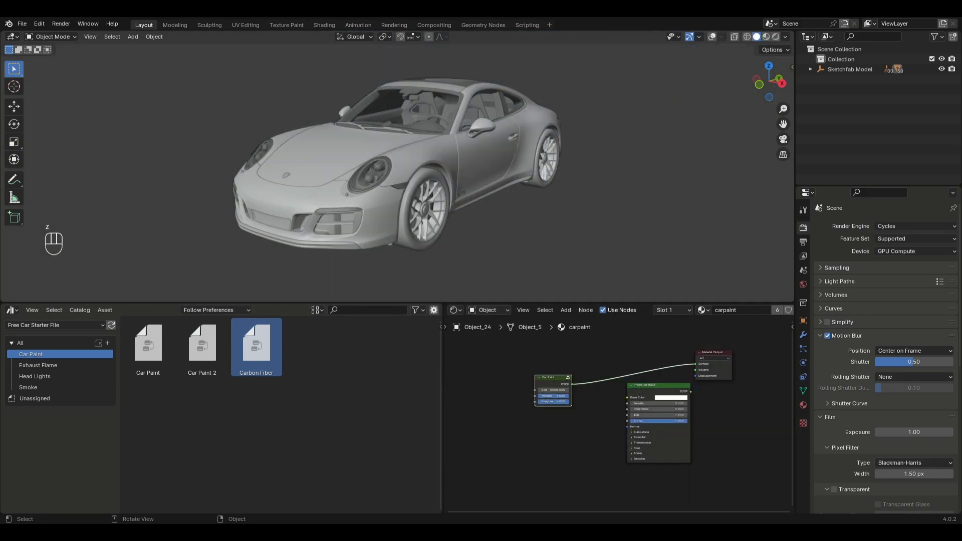
Turn the viewport overlays on and add a Human (Meta-Rig) armature at the origin as a size reference
{"action": "mouse_move", "coordinate": [396, 172]}
{"action": "middle_mouse_down"}
{"action": "mouse_move", "coordinate": [463, 172]}
{"action": "mouse_move", "coordinate": [391, 172]}
{"action": "middle_mouse_up"}
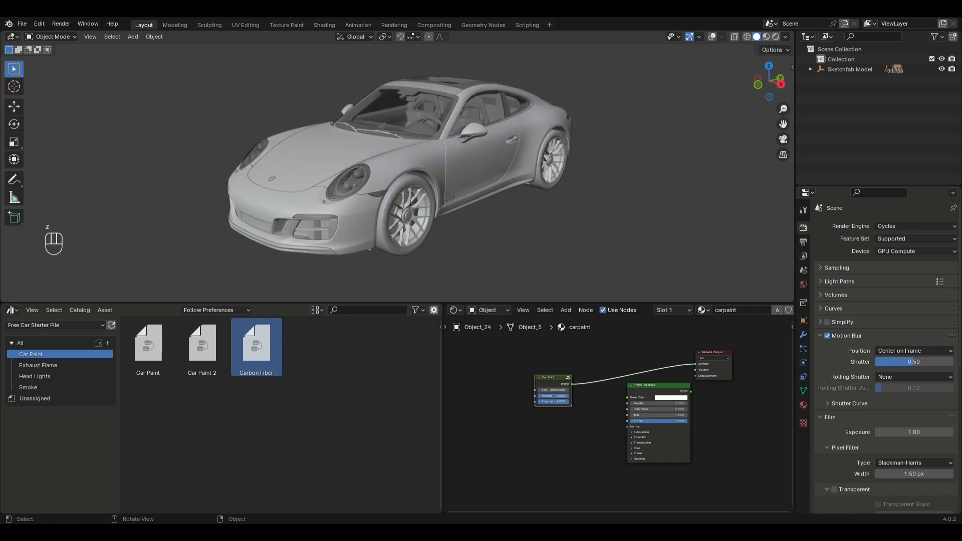
{"action": "key", "text": "shift+alt+z"}
{"action": "scroll", "coordinate": [401, 170], "scroll_direction": "down", "scroll_amount": 10}
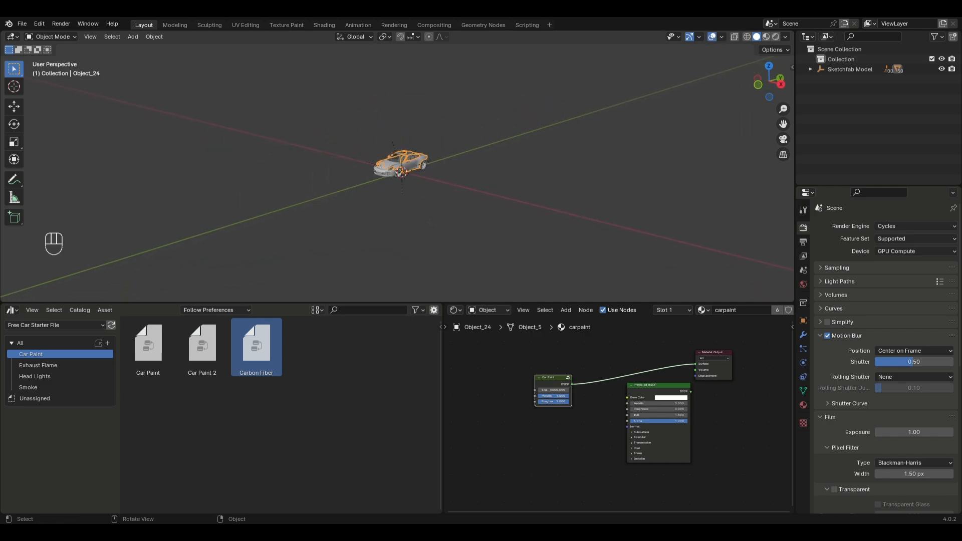
{"action": "key", "text": "shift+a"}
{"action": "type", "text": "human"}
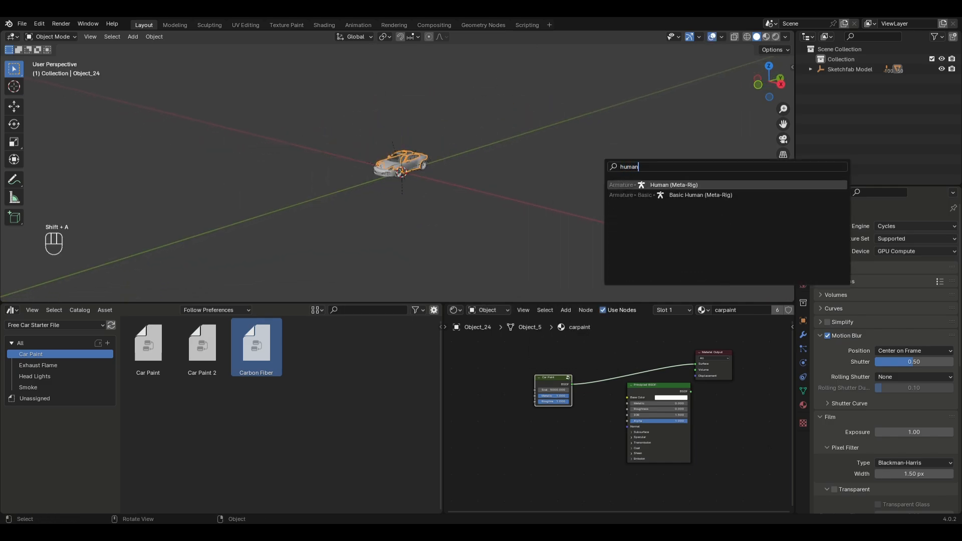
{"action": "key", "text": "Return"}
{"action": "scroll", "coordinate": [398, 172], "scroll_direction": "down", "scroll_amount": 5}
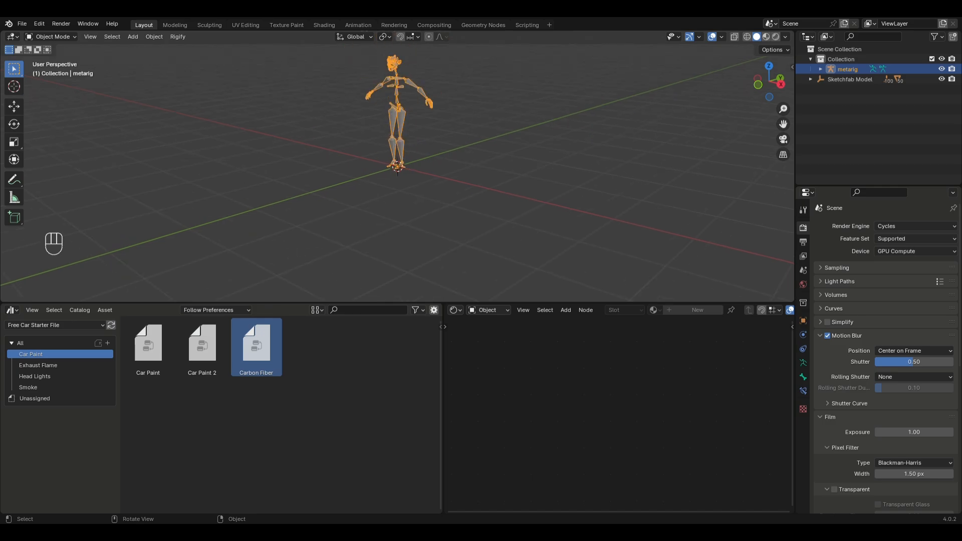
Reset the Sketchfab Model parent's scale to 1.000 on all axes
{"action": "left_click", "coordinate": [850, 79]}
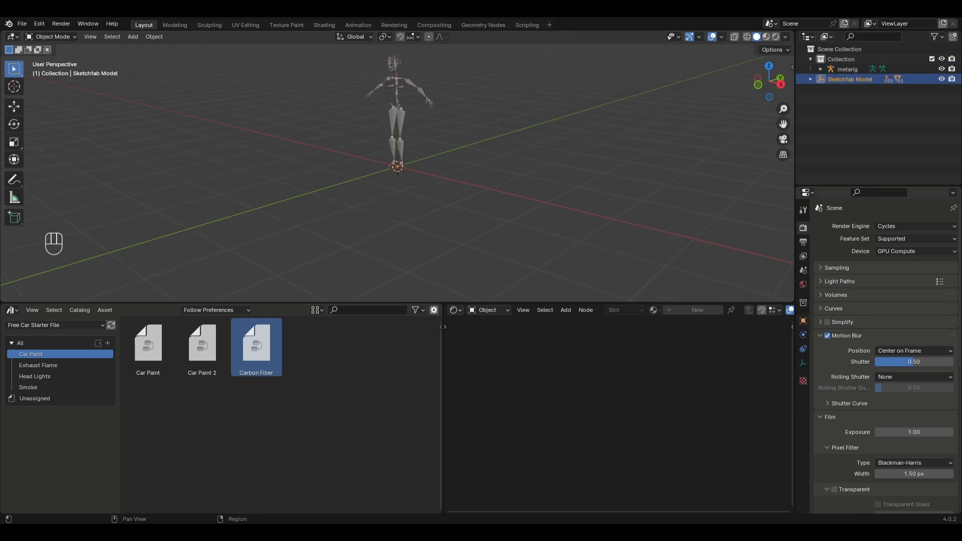
{"action": "left_click", "coordinate": [803, 320]}
{"action": "key", "text": "BackSpace"}
{"action": "key", "text": "BackSpace"}
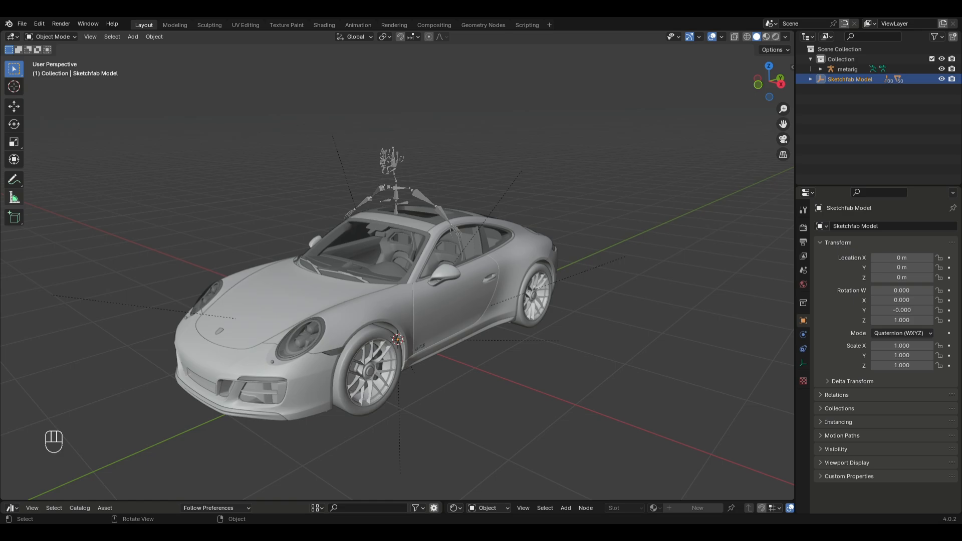
Measure the car's length from the front bumper to the rear bumper in side view
{"action": "left_click", "coordinate": [14, 197]}
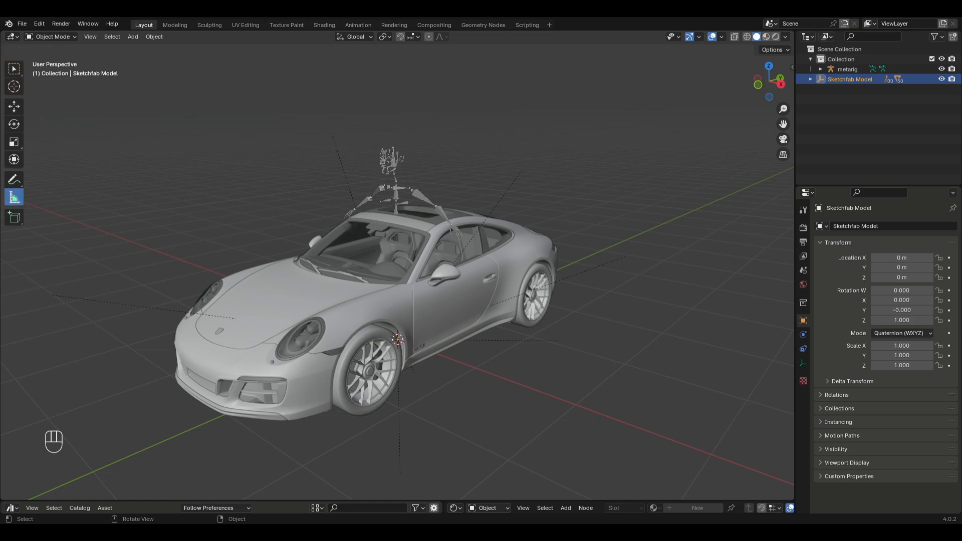
{"action": "middle_click_drag", "start_coordinate": [451, 271], "coordinate": [406, 284]}
{"action": "left_click_drag", "start_coordinate": [170, 366], "coordinate": [624, 315]}
{"action": "scroll", "coordinate": [398, 272], "scroll_direction": "down", "scroll_amount": 3}
{"action": "middle_click_drag", "start_coordinate": [398, 272], "coordinate": [390, 246]}
{"action": "key", "text": "ctrl+z"}
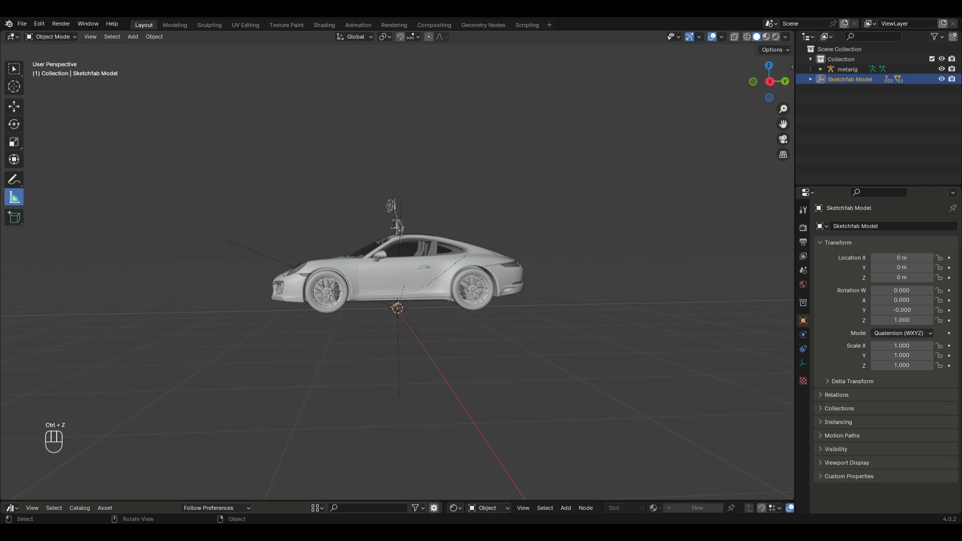
{"action": "left_click_drag", "start_coordinate": [273, 297], "coordinate": [522, 288]}
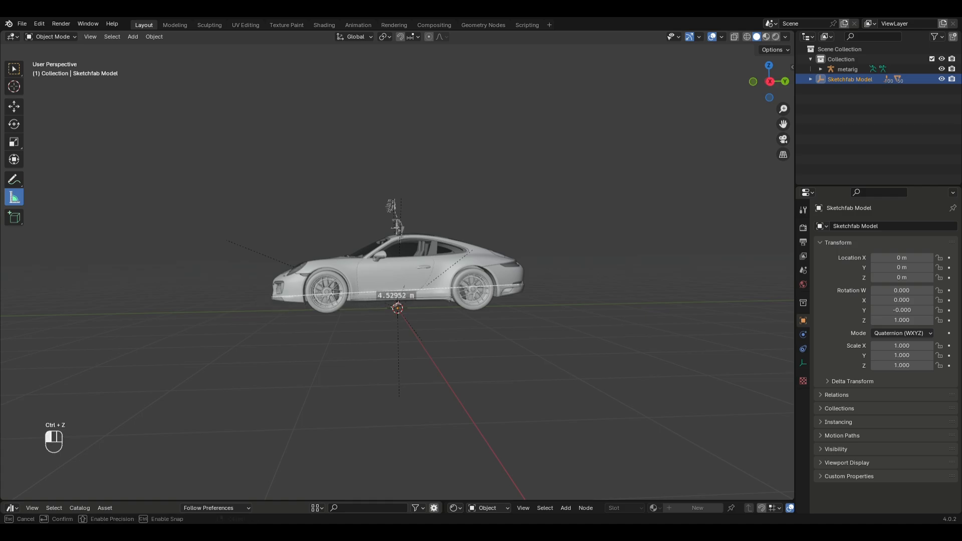
Delete the human meta-rig and select all parts of the car
{"action": "middle_click_drag", "start_coordinate": [522, 286], "coordinate": [589, 305]}
{"action": "key", "text": "a"}
{"action": "left_click", "coordinate": [392, 215]}
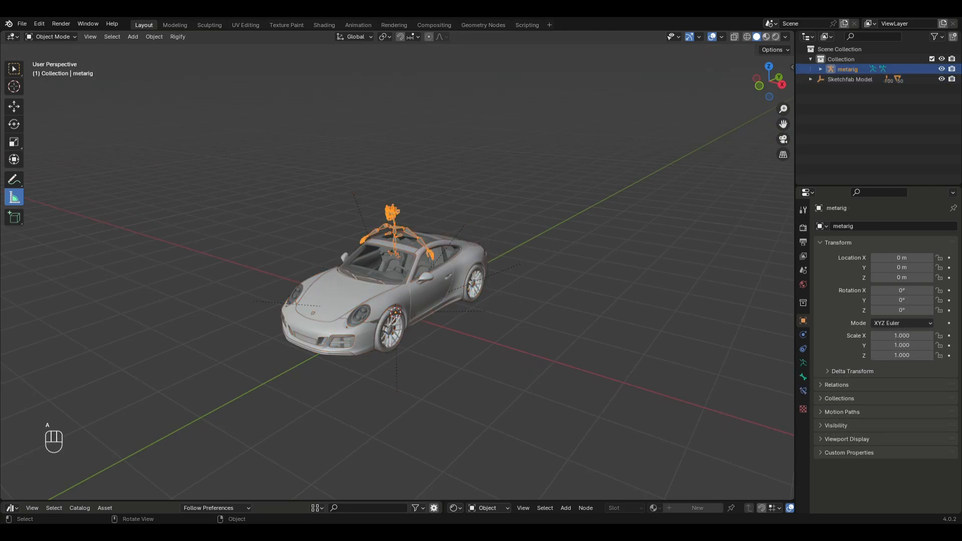
{"action": "key", "text": "Delete"}
{"action": "key", "text": "a"}
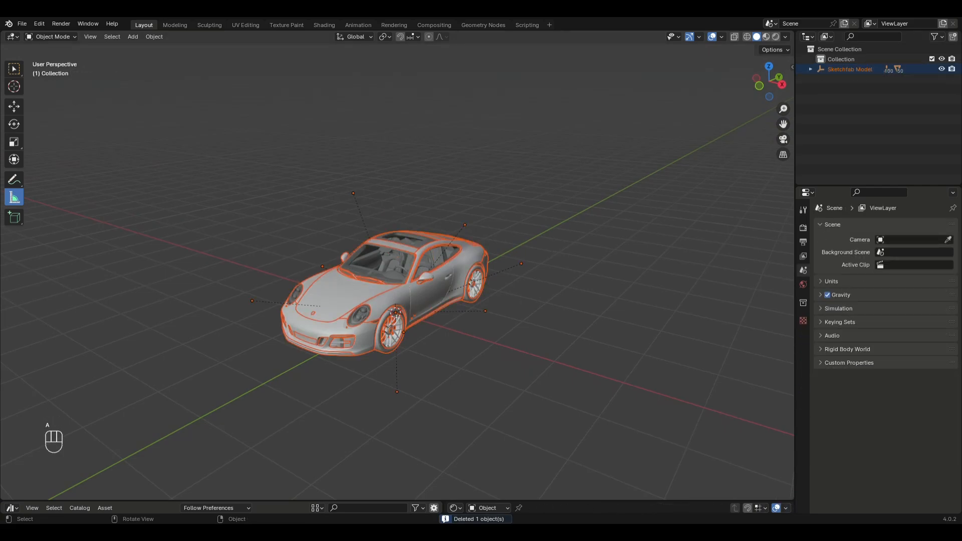
Clear the parents of all car parts while keeping their transformation, and delete the leftover empties with meshes filtered out of the outliner
{"action": "key", "text": "alt+p"}
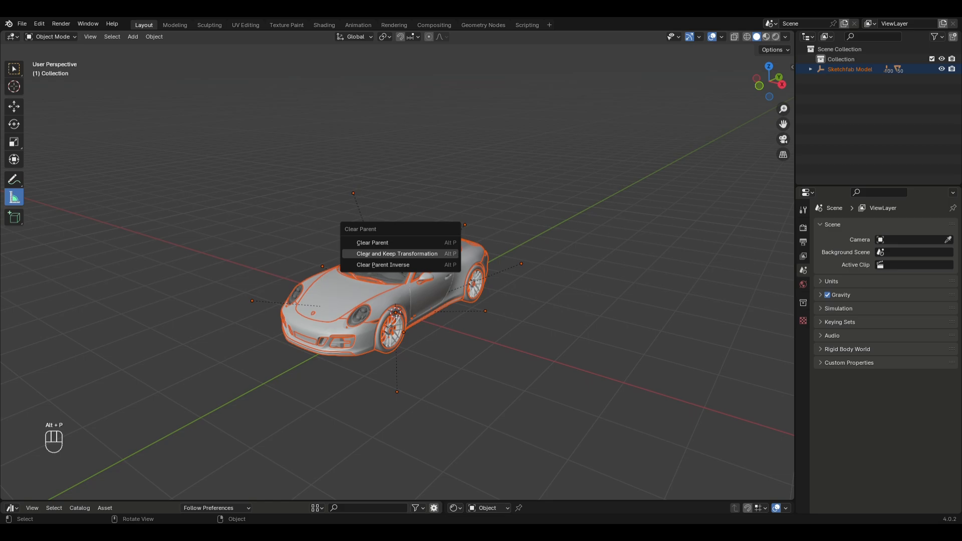
{"action": "key", "text": "Return"}
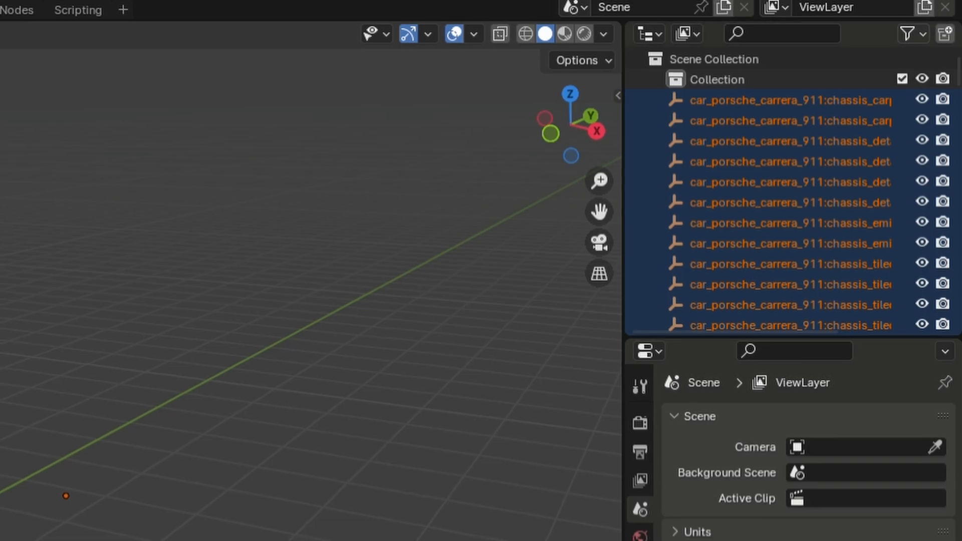
{"action": "left_click", "coordinate": [907, 34]}
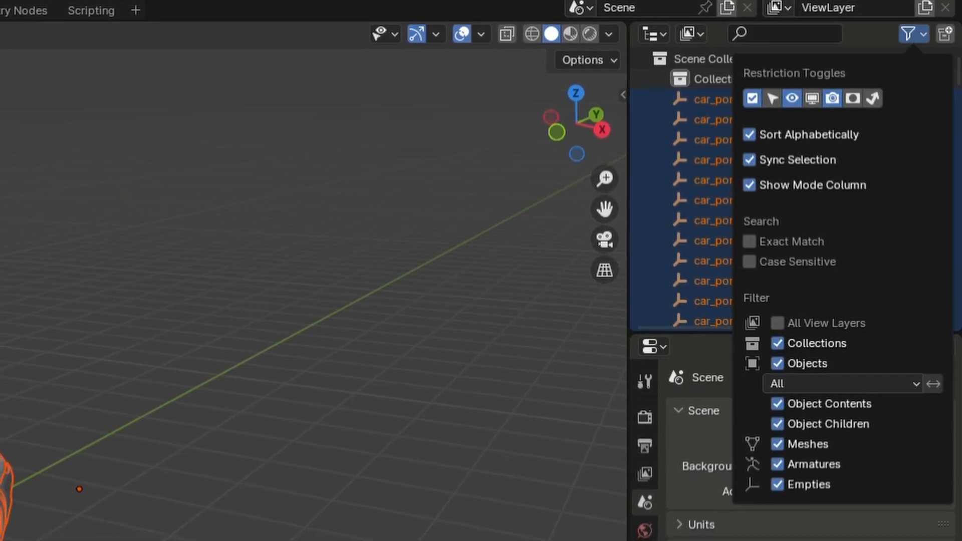
{"action": "left_click", "coordinate": [776, 447]}
{"action": "key", "text": "a"}
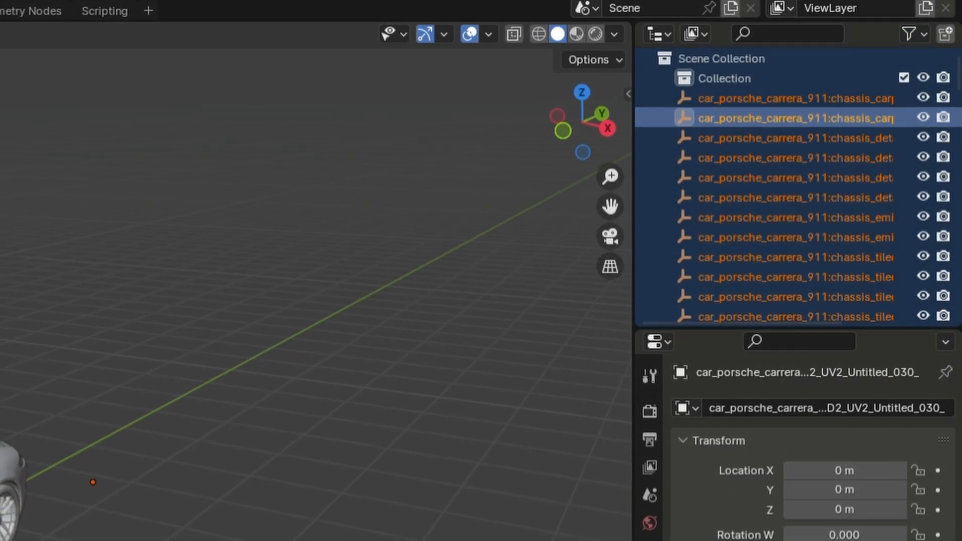
{"action": "key", "text": "Delete"}
{"action": "left_click", "coordinate": [935, 36]}
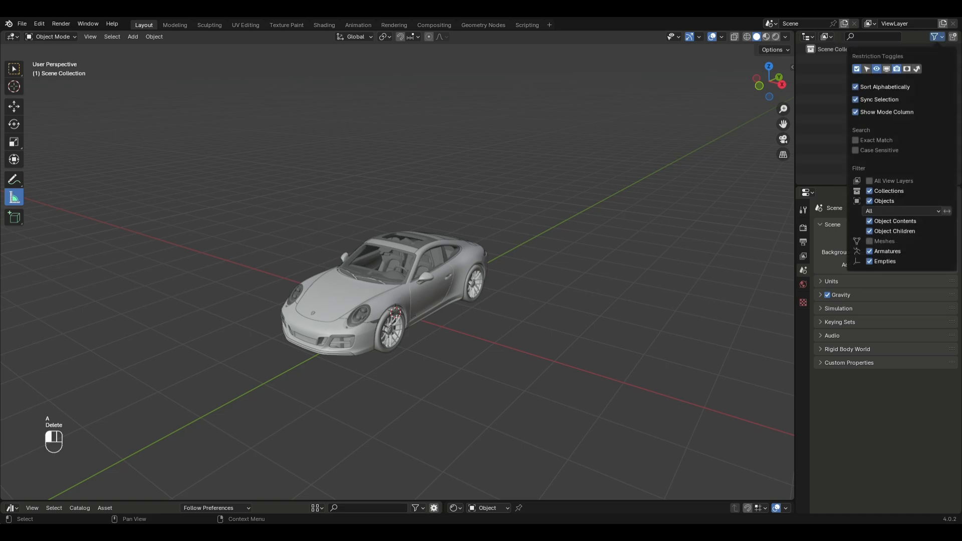
{"action": "left_click", "coordinate": [869, 241]}
Check the car's orientation against the front viewpoint and annotate its facing direction, body and wheels
{"action": "key", "text": "KP_Decimal"}
{"action": "left_click", "coordinate": [90, 37]}
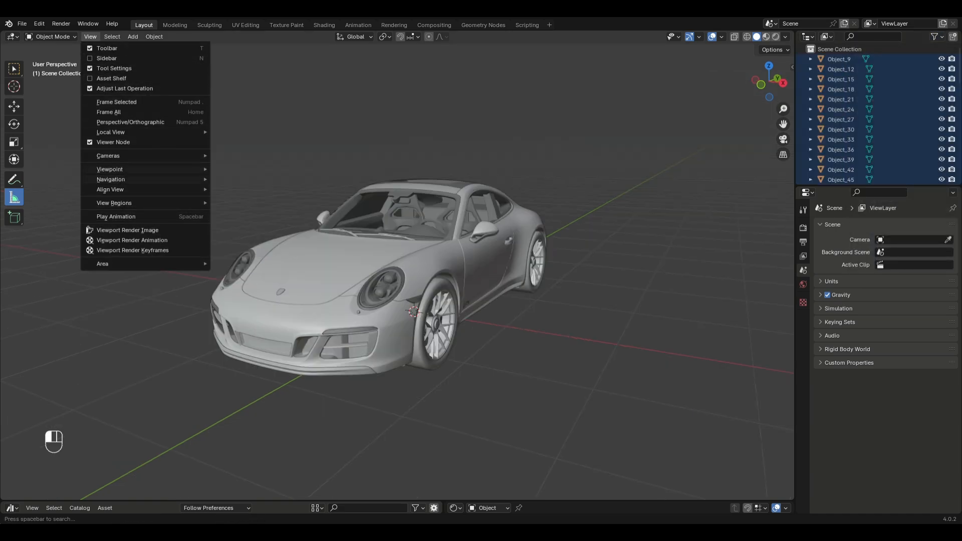
{"action": "mouse_move", "coordinate": [109, 169]}
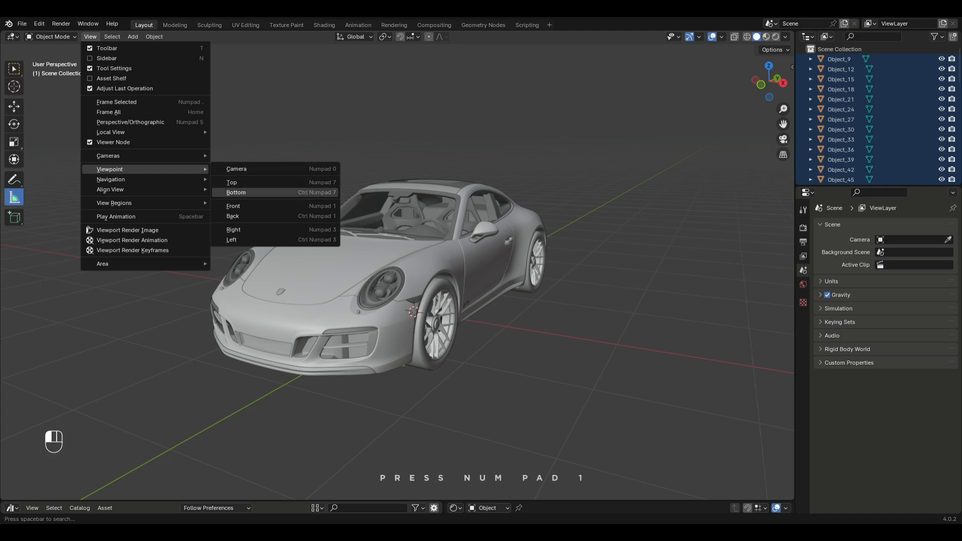
{"action": "key", "text": "KP_1"}
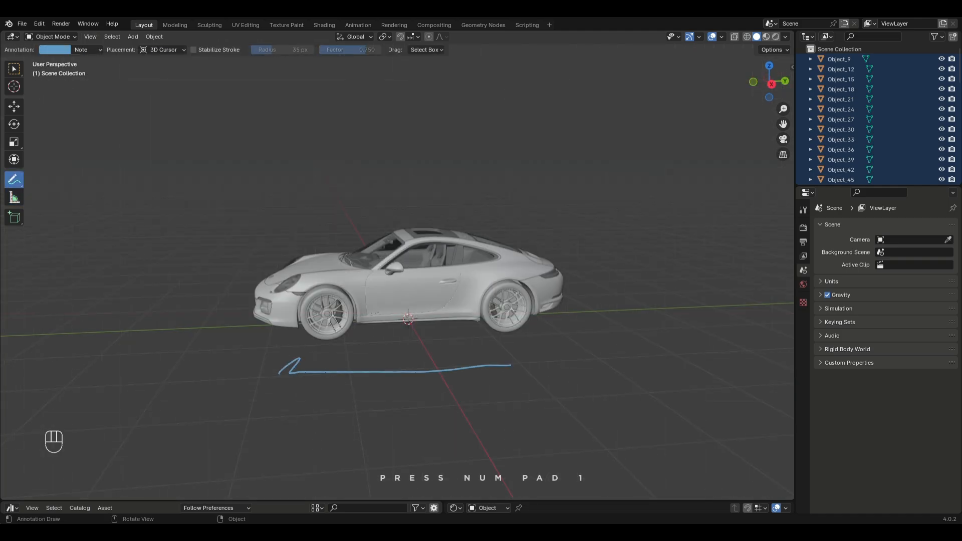
{"action": "left_click_drag", "start_coordinate": [321, 376], "coordinate": [587, 366], "text": "ctrl"}
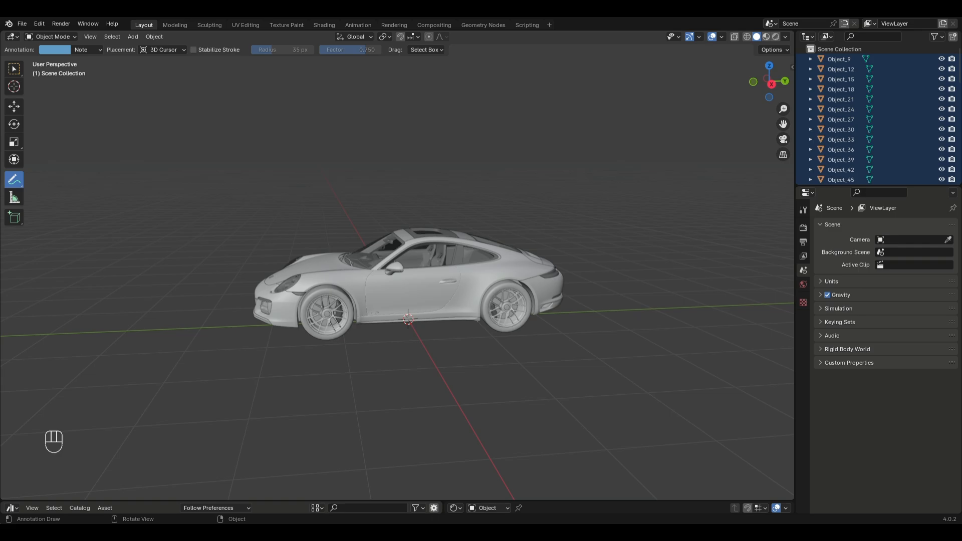
{"action": "middle_click_drag", "start_coordinate": [400, 250], "coordinate": [431, 311]}
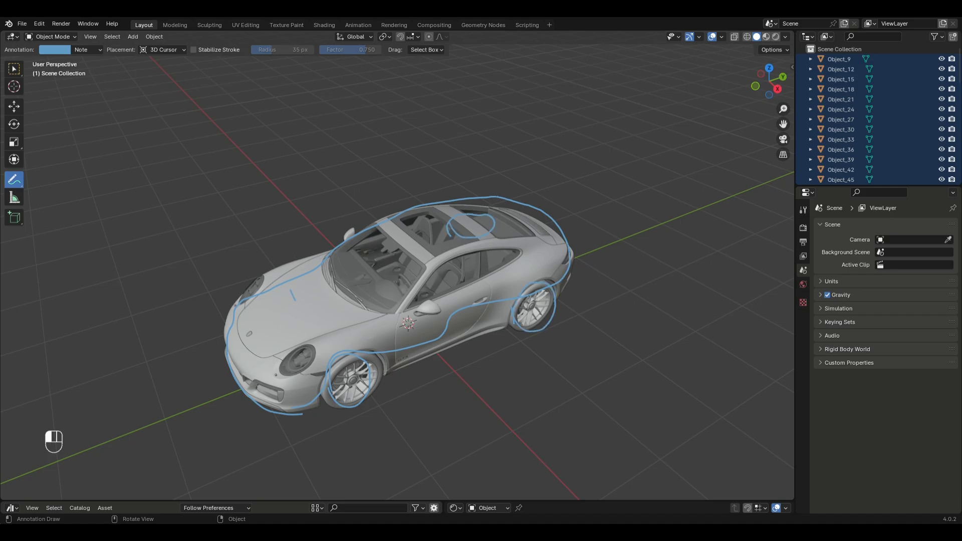
{"action": "mouse_move", "coordinate": [326, 376]}
{"action": "left_mouse_down", "text": "ctrl"}
{"action": "mouse_move", "coordinate": [285, 313]}
{"action": "mouse_move", "coordinate": [561, 271]}
{"action": "left_mouse_up", "text": "ctrl"}
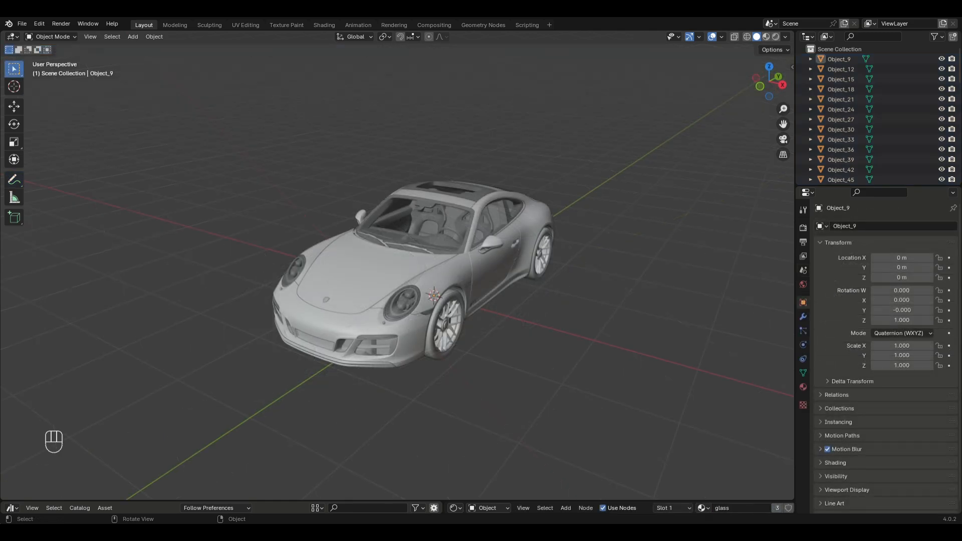
Save the Porsche.blend file
{"action": "key", "text": "ctrl"}
{"action": "left_click", "coordinate": [22, 23]}
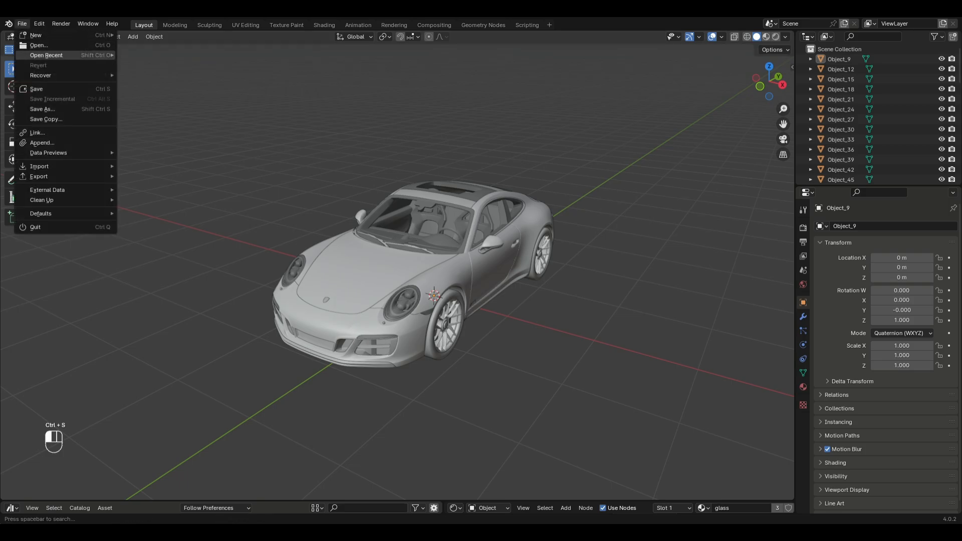
{"action": "left_click", "coordinate": [30, 89]}
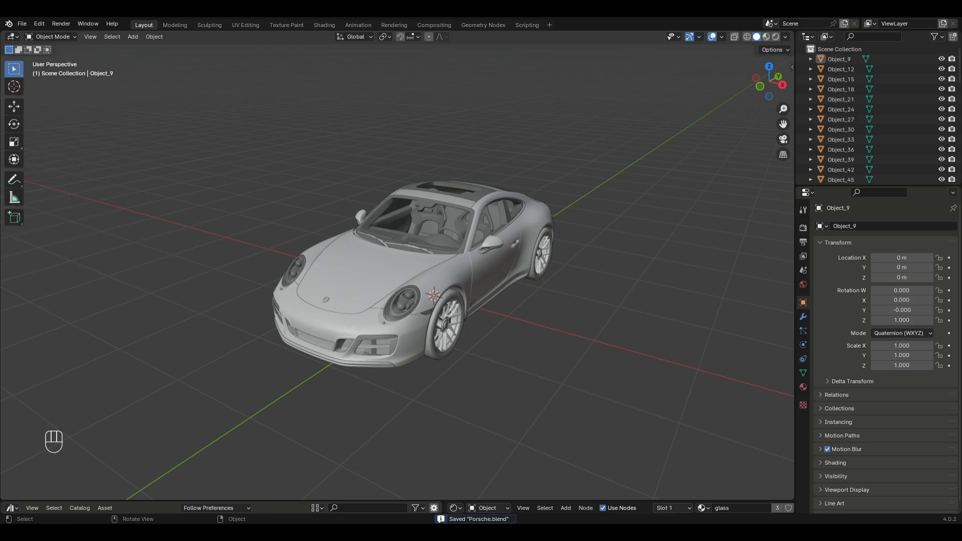
Select all car parts and apply Visual Geometry to Mesh to them
{"action": "scroll", "coordinate": [396, 270], "scroll_direction": "up", "scroll_amount": 2}
{"action": "key", "text": "a"}
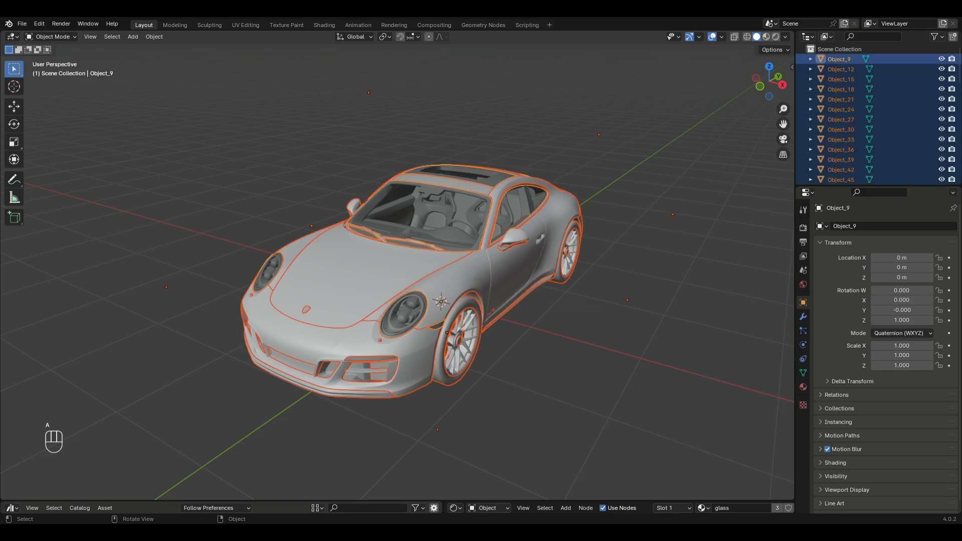
{"action": "key", "text": "F3"}
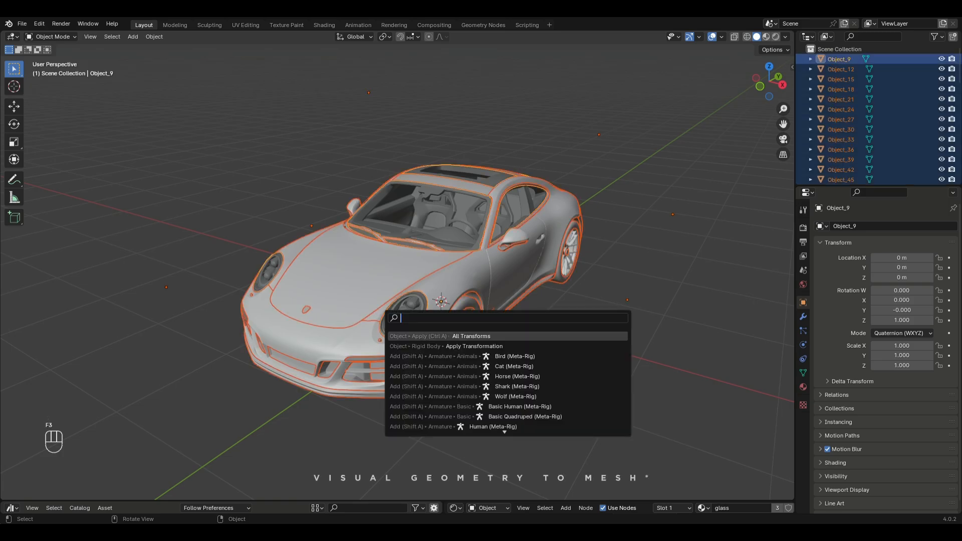
{"action": "type", "text": "apply visua"}
{"action": "key", "text": "Down"}
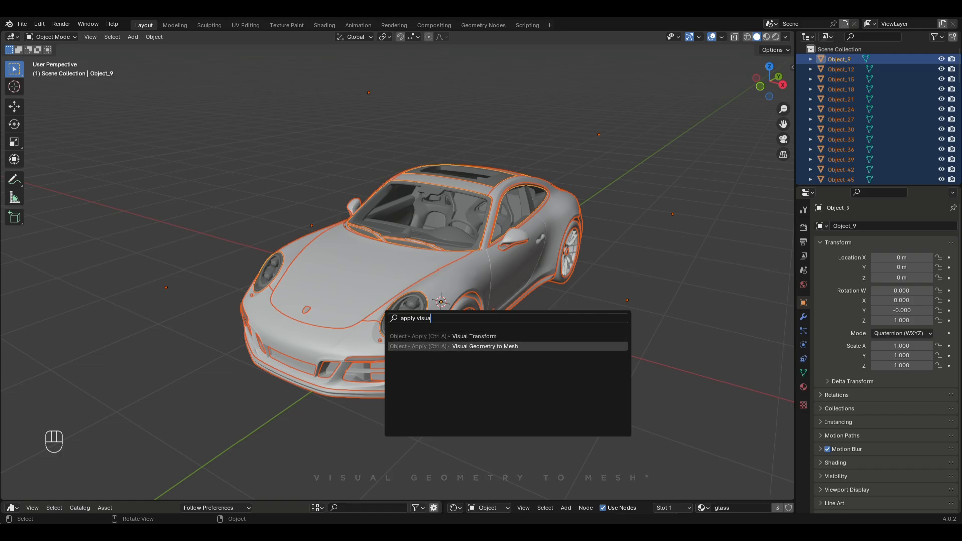
{"action": "key", "text": "Return"}
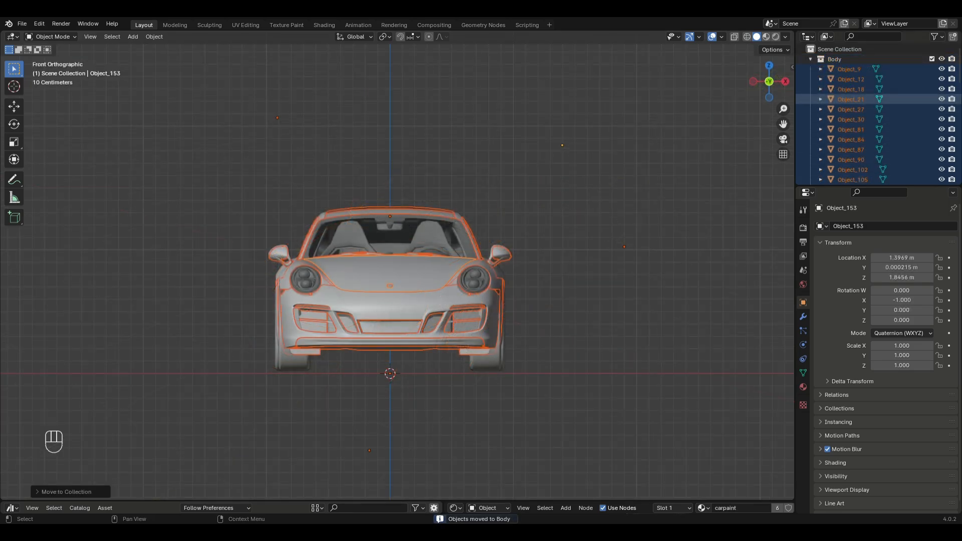
Box-select the parts between the wheels with X-ray on, move them to the Body collection, and exclude that collection from the view layer
{"action": "key", "text": "alt+z"}
{"action": "left_click", "coordinate": [356, 174]}
{"action": "left_click_drag", "start_coordinate": [357, 175], "coordinate": [416, 401]}
{"action": "key", "text": "m"}
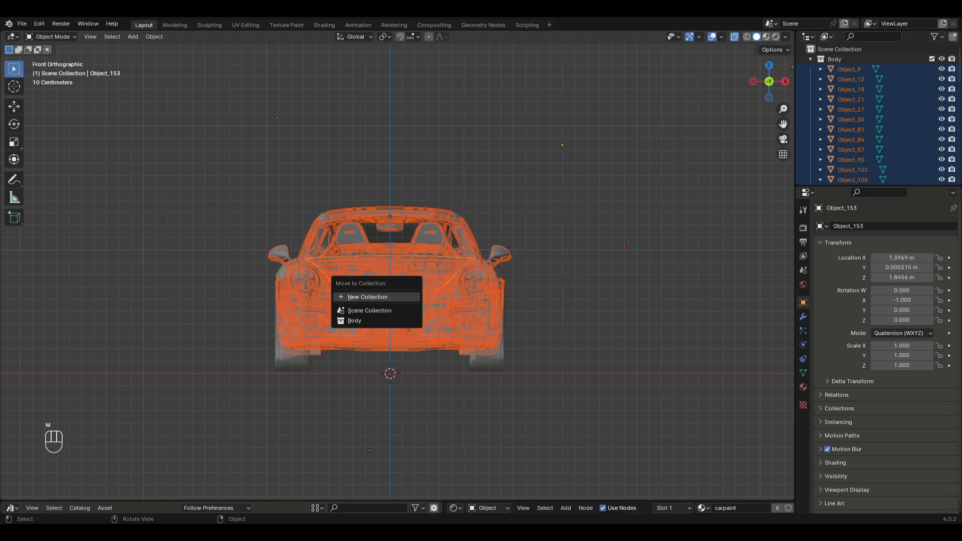
{"action": "left_click", "coordinate": [354, 321]}
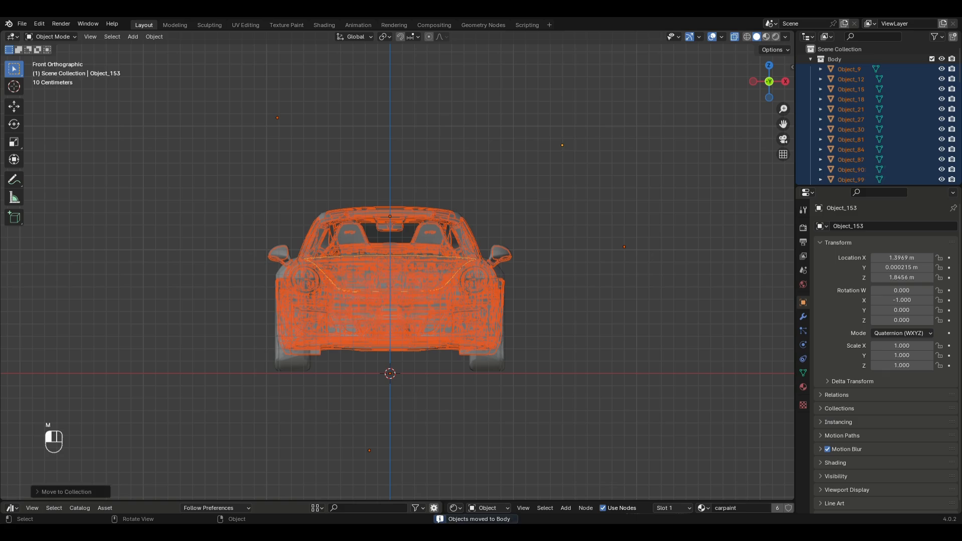
{"action": "left_click", "coordinate": [349, 234]}
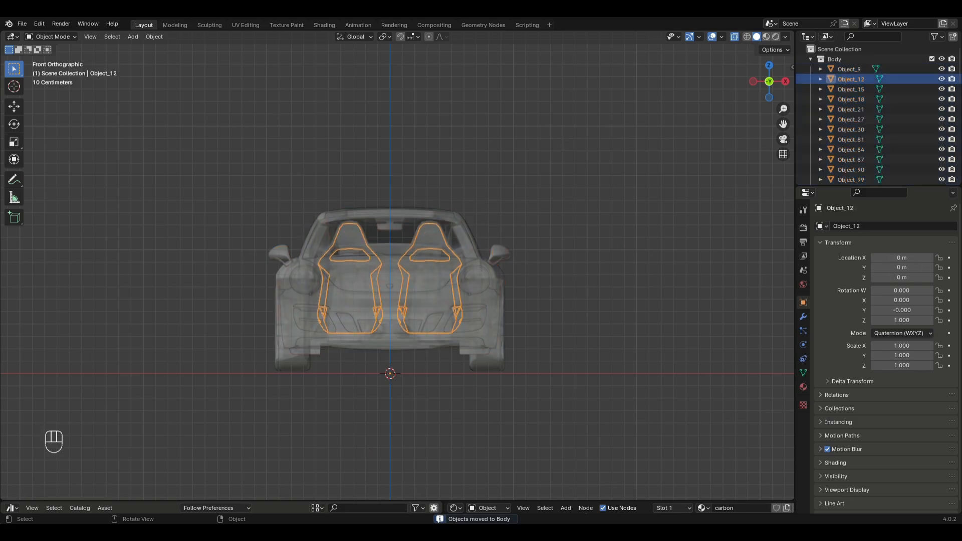
{"action": "middle_click_drag", "start_coordinate": [381, 280], "coordinate": [329, 296]}
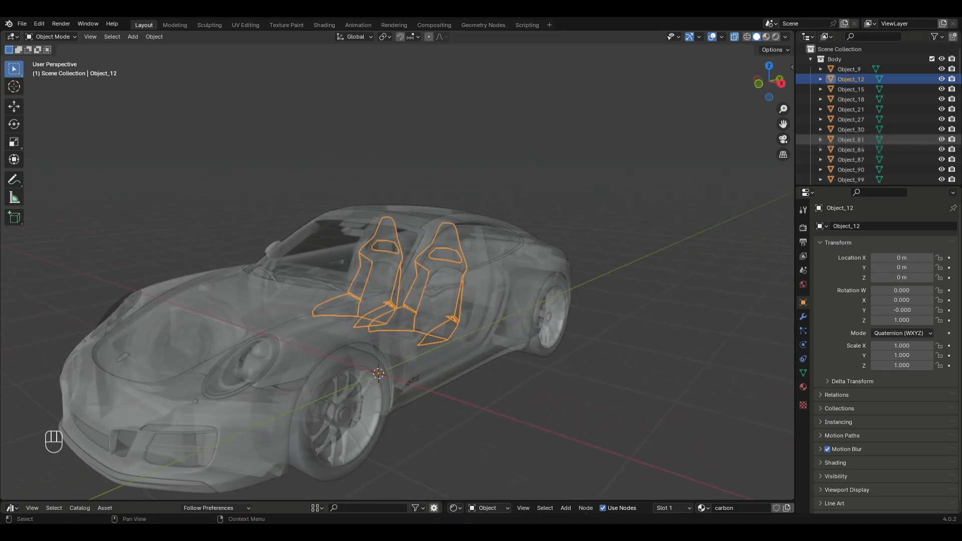
{"action": "left_click", "coordinate": [932, 59]}
Move all parts of the front wheel on the negative X side into a new collection named Tire
{"action": "middle_click_drag", "start_coordinate": [401, 281], "coordinate": [279, 269]}
{"action": "key", "text": "m"}
{"action": "key", "text": "m"}
{"action": "key", "text": "a"}
{"action": "left_click", "coordinate": [279, 269]}
{"action": "key", "text": "m"}
{"action": "left_click", "coordinate": [326, 307]}
{"action": "type", "text": "Tire"}
{"action": "key", "text": "Return"}
Move the parts of the other front wheel into their own new collection, also named Tire
{"action": "key", "text": "m"}
{"action": "left_click", "coordinate": [541, 360]}
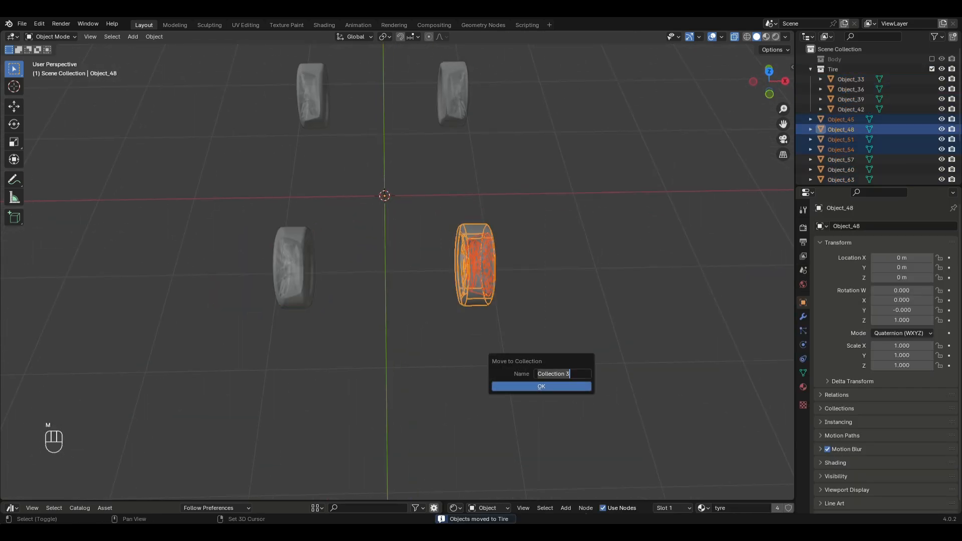
{"action": "type", "text": "Tire"}
{"action": "key", "text": "Return"}
Move the parts of each rear wheel into a separate new collection, entering Tire as the name for both
{"action": "middle_click_drag", "start_coordinate": [501, 301], "coordinate": [495, 369], "text": "shift"}
{"action": "left_click", "coordinate": [447, 156]}
{"action": "key", "text": "m"}
{"action": "left_click", "coordinate": [493, 223]}
{"action": "type", "text": "Tire"}
{"action": "key", "text": "Return"}
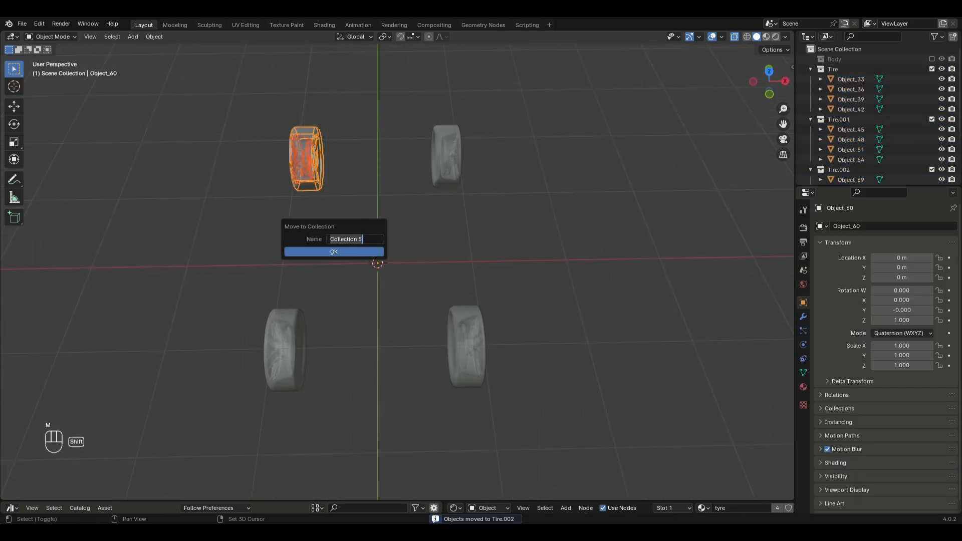
{"action": "type", "text": "Tire"}
{"action": "key", "text": "Return"}
Deselect everything and collapse the four tire collections in the outliner
{"action": "middle_click_drag", "start_coordinate": [334, 252], "coordinate": [471, 221]}
{"action": "scroll", "coordinate": [411, 256], "scroll_direction": "up", "scroll_amount": 4}
{"action": "key", "text": "alt+a"}
{"action": "left_click", "coordinate": [811, 119]}
{"action": "left_click_drag", "start_coordinate": [810, 130], "coordinate": [810, 68]}
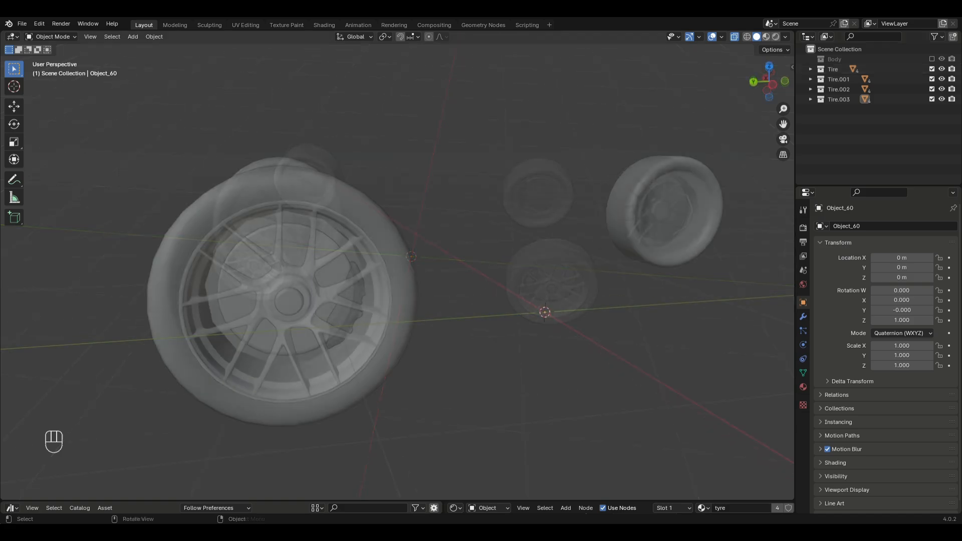
Select the brake calipers of all four wheels and move them into a new collection named Extras
{"action": "scroll", "coordinate": [351, 251], "scroll_direction": "up", "scroll_amount": 2}
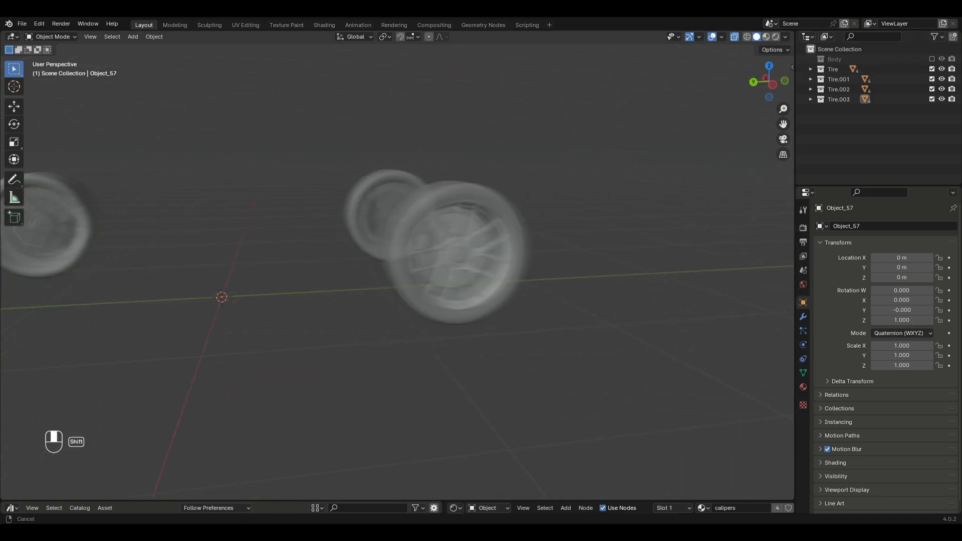
{"action": "scroll", "coordinate": [471, 238], "scroll_direction": "up", "scroll_amount": 2}
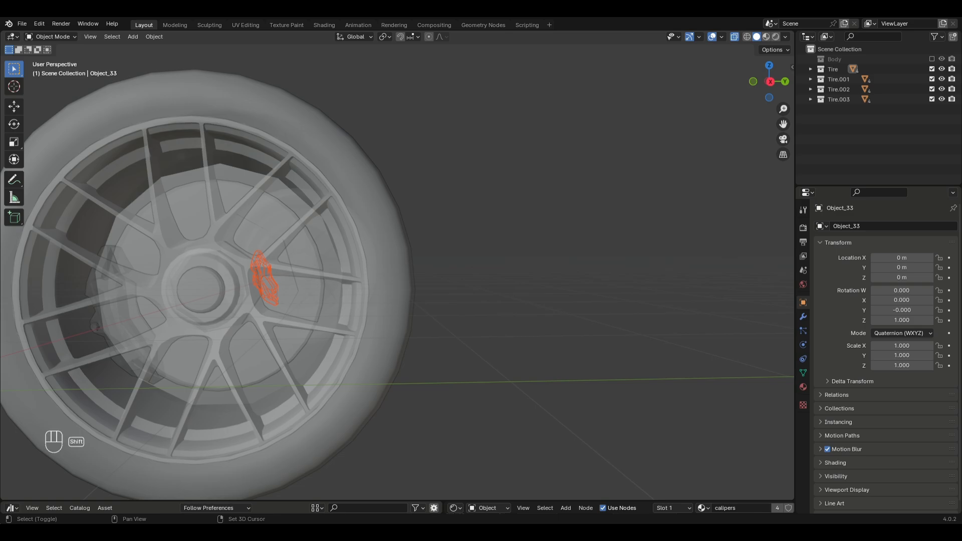
{"action": "left_click", "coordinate": [120, 311], "text": "shift"}
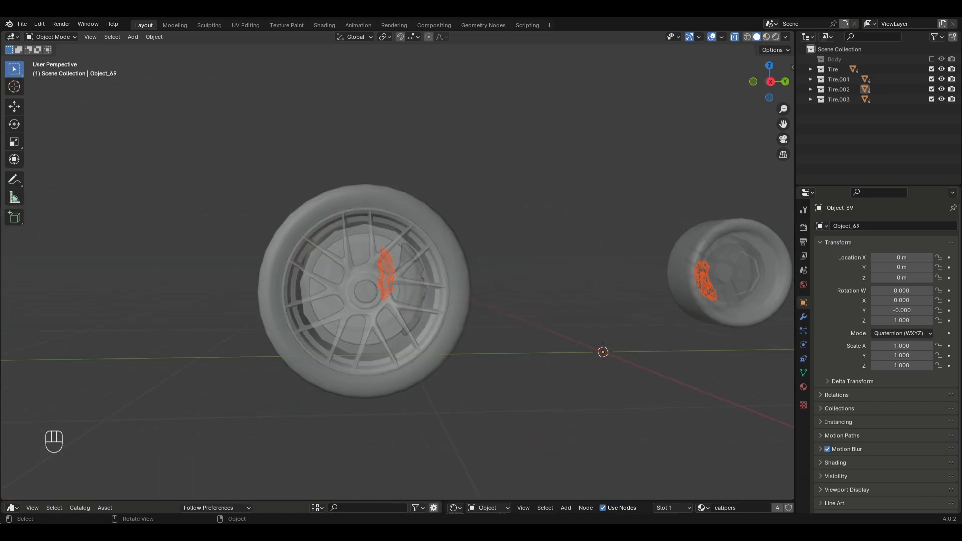
{"action": "key", "text": "shift"}
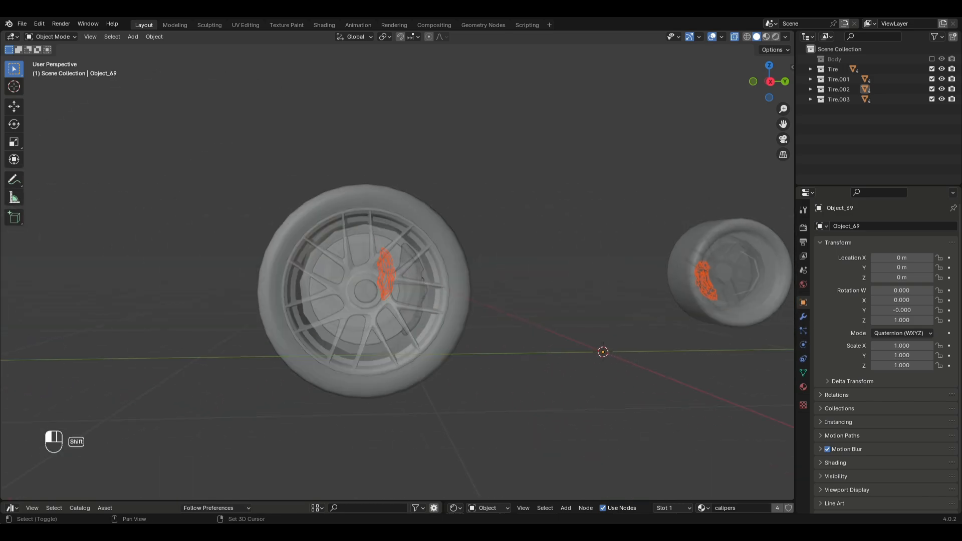
{"action": "left_click", "coordinate": [414, 270], "text": "shift"}
{"action": "key", "text": "m"}
{"action": "left_click", "coordinate": [413, 269]}
{"action": "type", "text": "E"}
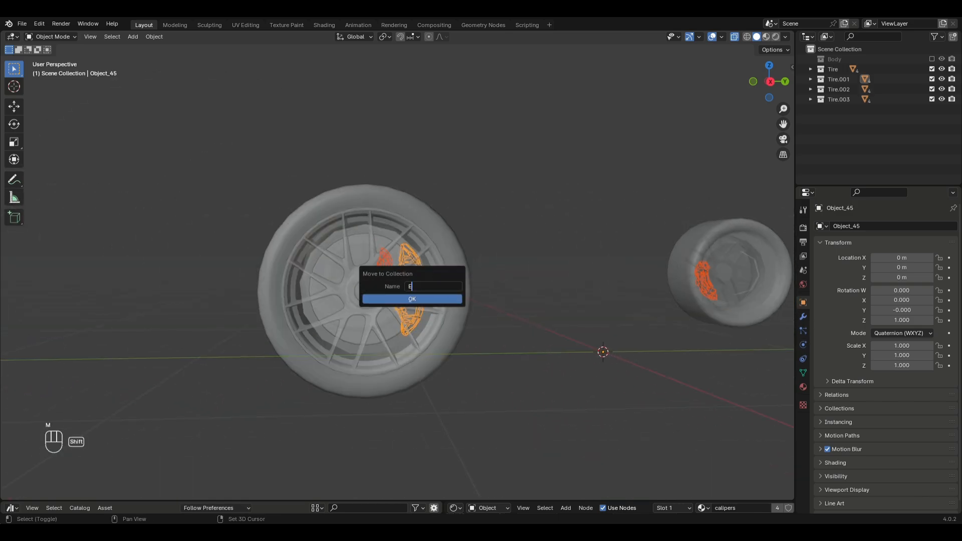
{"action": "type", "text": "xtras"}
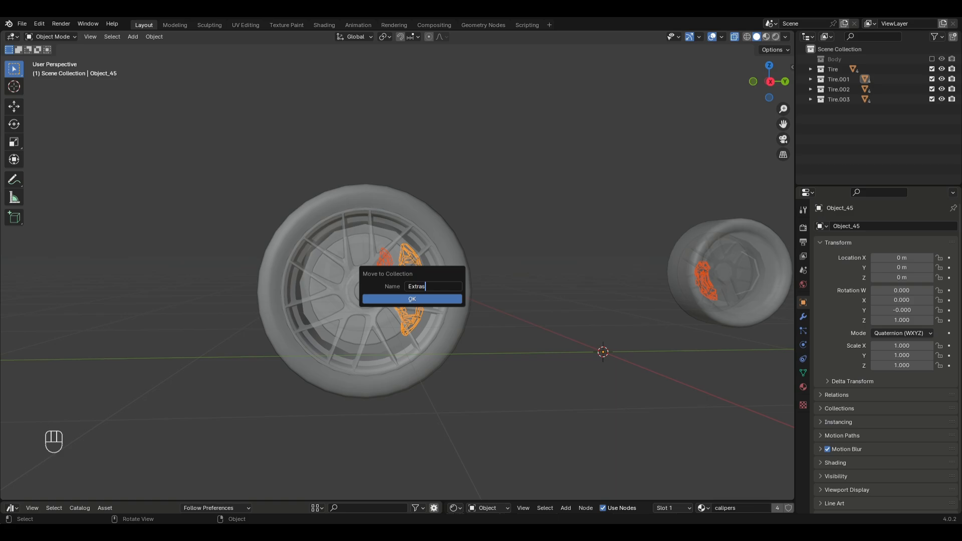
{"action": "key", "text": "Return"}
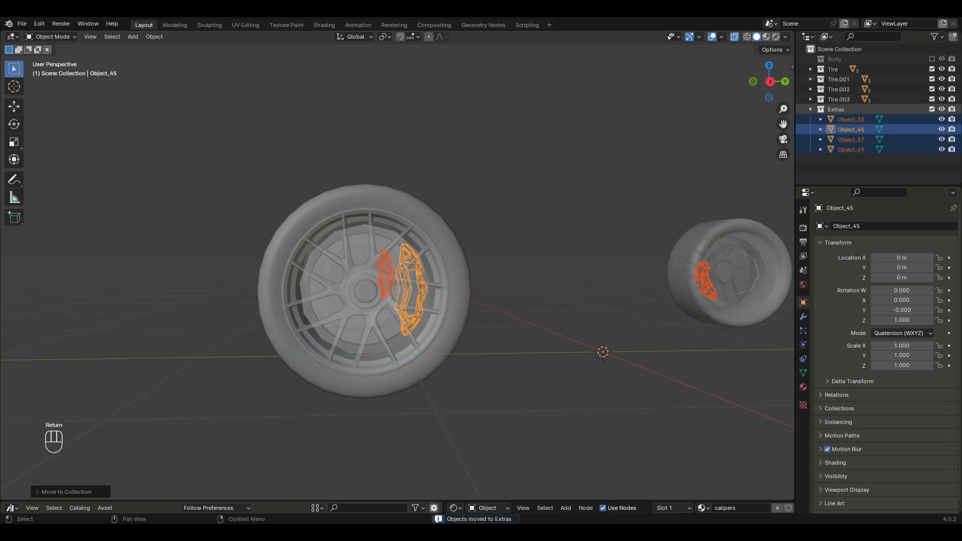
Exclude the Extras collection and all four tire collections from the view layer
{"action": "left_click", "coordinate": [931, 110]}
{"action": "left_click", "coordinate": [932, 100]}
{"action": "left_click", "coordinate": [932, 89]}
{"action": "left_click", "coordinate": [932, 79]}
{"action": "left_click", "coordinate": [932, 69]}
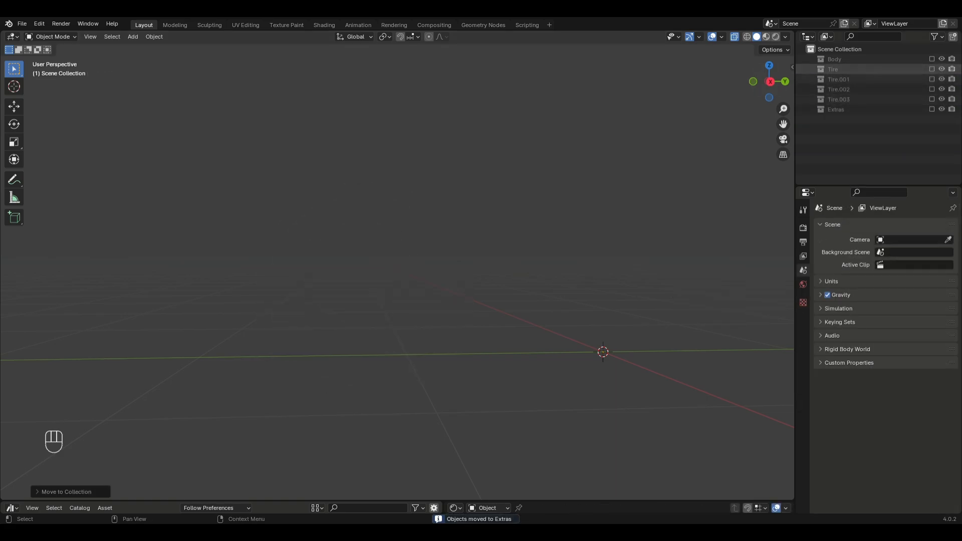
Include the Body collection again and join all of its parts into one object
{"action": "left_click", "coordinate": [834, 59]}
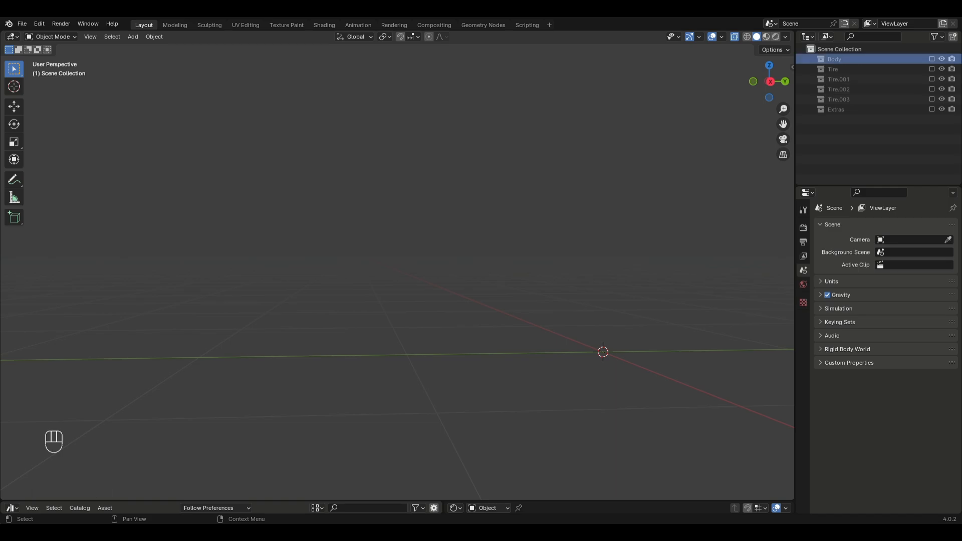
{"action": "left_click", "coordinate": [931, 59]}
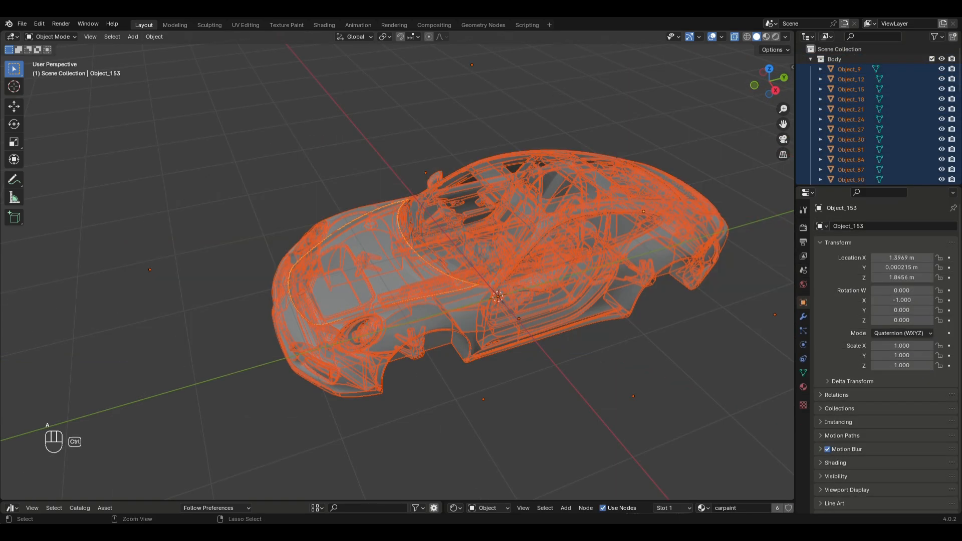
{"action": "key", "text": "ctrl+j"}
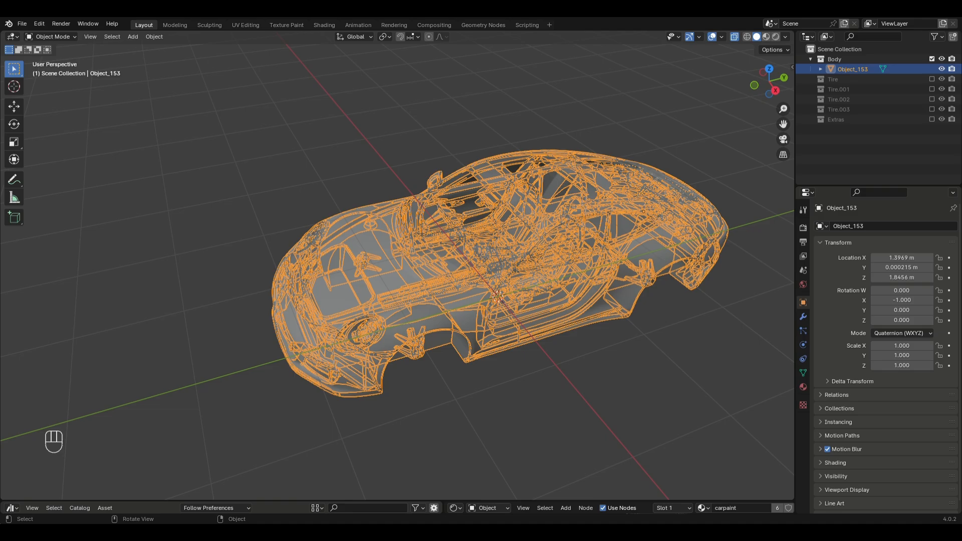
Rename the joined car object as Body and exclude the Body collection from the view layer
{"action": "double_click", "coordinate": [852, 69]}
{"action": "type", "text": "Body"}
{"action": "key", "text": "Return"}
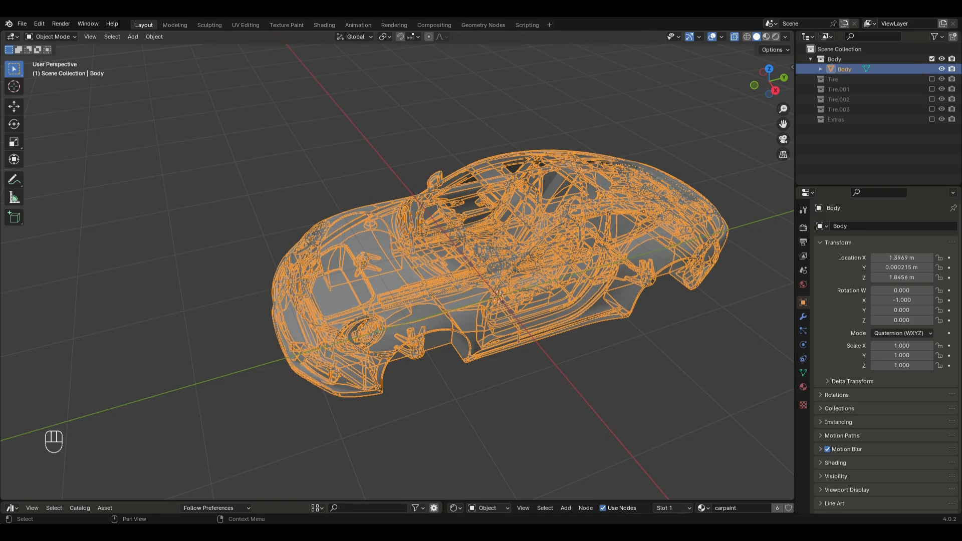
{"action": "left_click", "coordinate": [931, 58]}
Join all parts in the Tire collection into one object, including the collection only while working on it
{"action": "left_click", "coordinate": [932, 69]}
{"action": "left_click", "coordinate": [359, 250]}
{"action": "key", "text": "a"}
{"action": "key", "text": "ctrl+j"}
{"action": "left_click", "coordinate": [932, 69]}
Join all parts in the Tire.001 collection into one object, including the collection only while working on it
{"action": "left_click", "coordinate": [931, 79]}
{"action": "left_click", "coordinate": [427, 365]}
{"action": "key", "text": "a"}
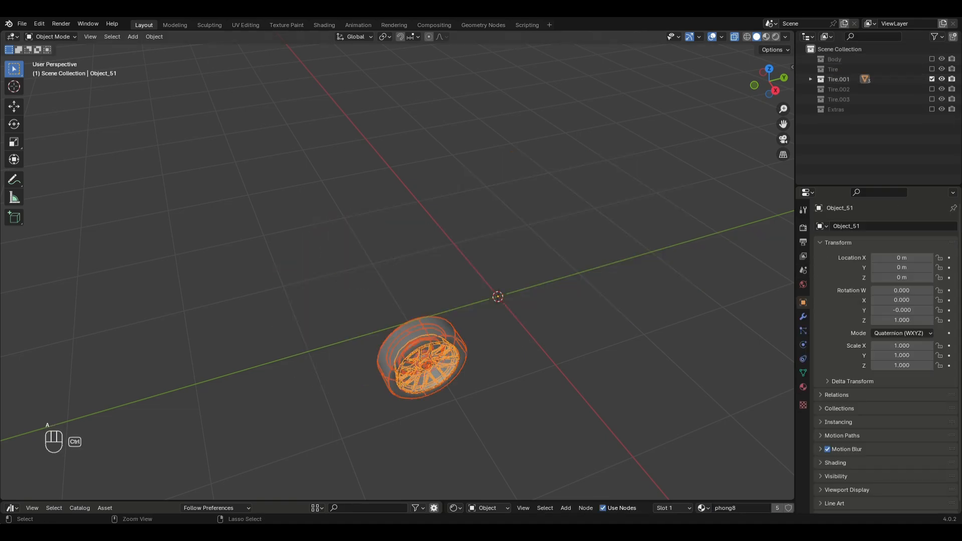
{"action": "key", "text": "ctrl+j"}
{"action": "left_click", "coordinate": [931, 79]}
Join the parts in Tire.002 into one object and those in Tire.003 into another, excluding each collection once joined
{"action": "left_click", "coordinate": [932, 89]}
{"action": "key", "text": "a"}
{"action": "left_click", "coordinate": [657, 288], "text": "shift"}
{"action": "key", "text": "ctrl+j"}
{"action": "left_click", "coordinate": [932, 89]}
{"action": "left_click", "coordinate": [932, 99]}
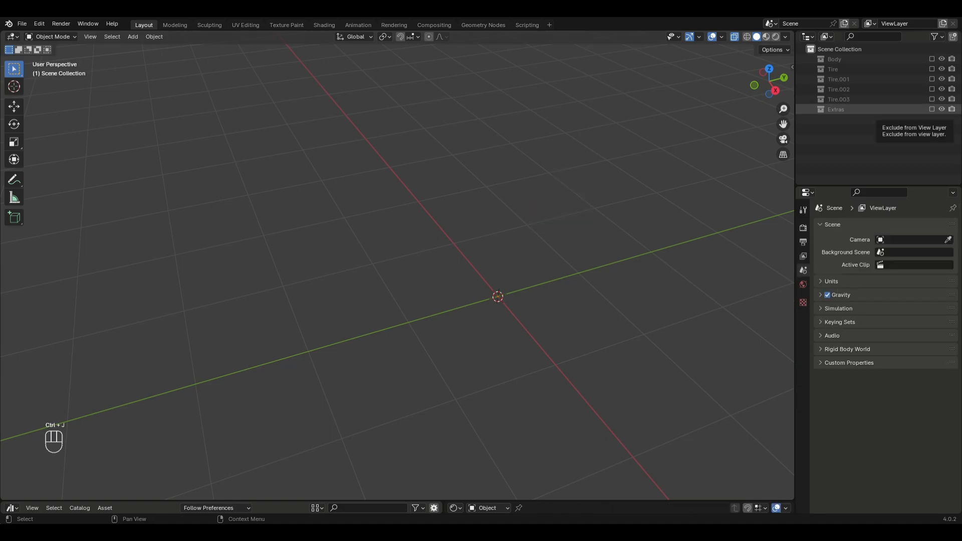
Include the four tire collections in the view layer and expand them in the outliner
{"action": "left_click", "coordinate": [932, 109]}
{"action": "left_click", "coordinate": [932, 109]}
{"action": "left_click_drag", "start_coordinate": [932, 99], "coordinate": [932, 70]}
{"action": "left_click", "coordinate": [810, 69]}
{"action": "left_click", "coordinate": [810, 89]}
{"action": "left_click", "coordinate": [811, 110]}
{"action": "left_click", "coordinate": [811, 129]}
Select the four joined wheel objects and batch rename them to Tires
{"action": "left_click", "coordinate": [850, 139]}
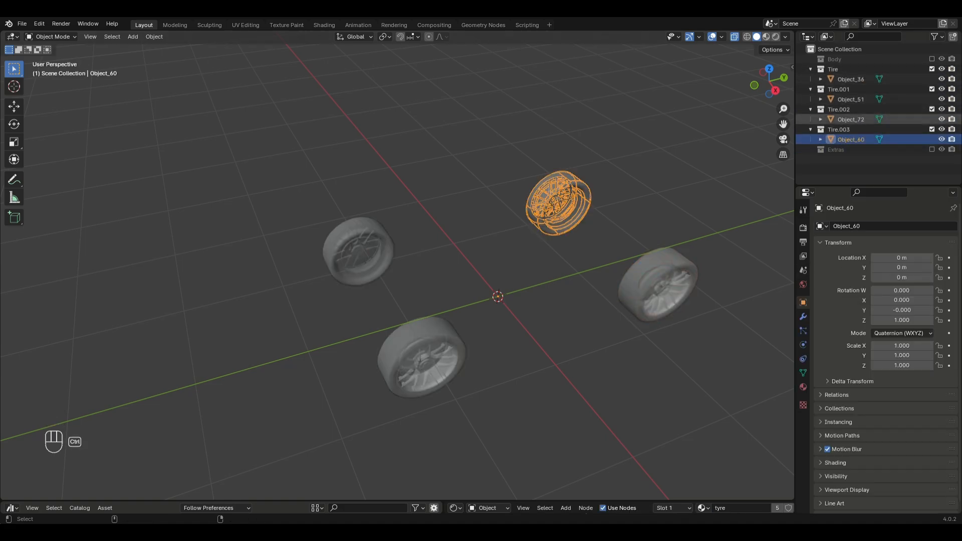
{"action": "left_click", "coordinate": [850, 119], "text": "ctrl"}
{"action": "left_click", "coordinate": [850, 100], "text": "ctrl"}
{"action": "left_click", "coordinate": [851, 79], "text": "ctrl"}
{"action": "key", "text": "ctrl+F2"}
{"action": "left_click_drag", "start_coordinate": [852, 113], "coordinate": [832, 136]}
{"action": "left_click", "coordinate": [821, 123]}
{"action": "type", "text": "Tires"}
{"action": "key", "text": "Return"}
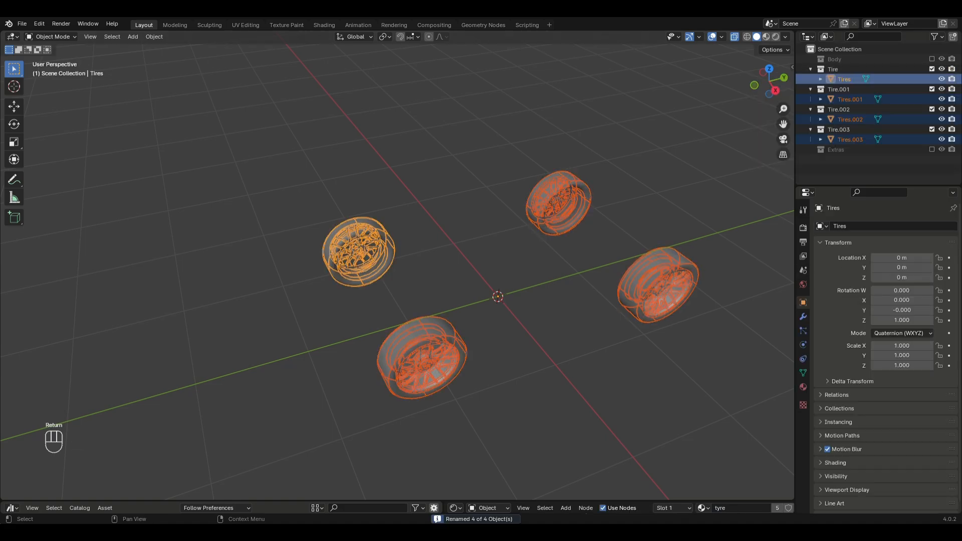
Include the Body collection in the view layer and turn off X-ray display with nothing selected
{"action": "left_click", "coordinate": [932, 59]}
{"action": "key", "text": "a"}
{"action": "middle_click_drag", "start_coordinate": [551, 275], "coordinate": [563, 260]}
{"action": "scroll", "coordinate": [551, 271], "scroll_direction": "down", "scroll_amount": 1}
{"action": "key", "text": "alt+z"}
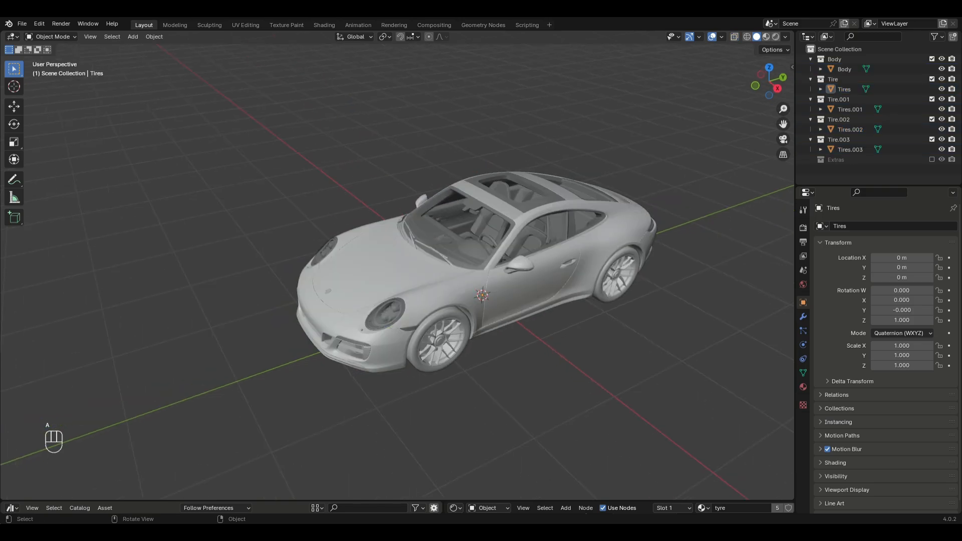
Set the origins of the body and all four wheels to their geometry and save the file
{"action": "key", "text": "a"}
{"action": "middle_click_drag", "start_coordinate": [435, 333], "coordinate": [450, 314]}
{"action": "left_click", "coordinate": [154, 37]}
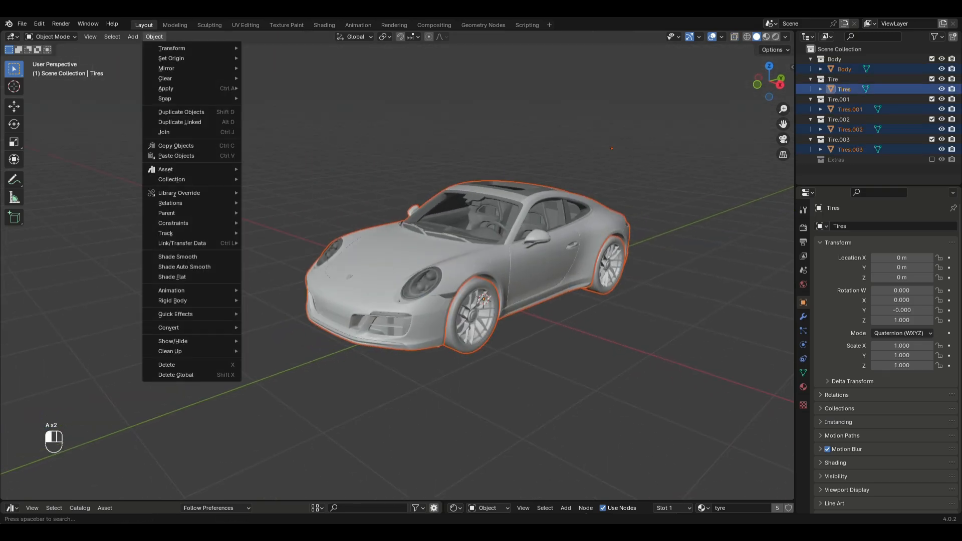
{"action": "mouse_move", "coordinate": [171, 58]}
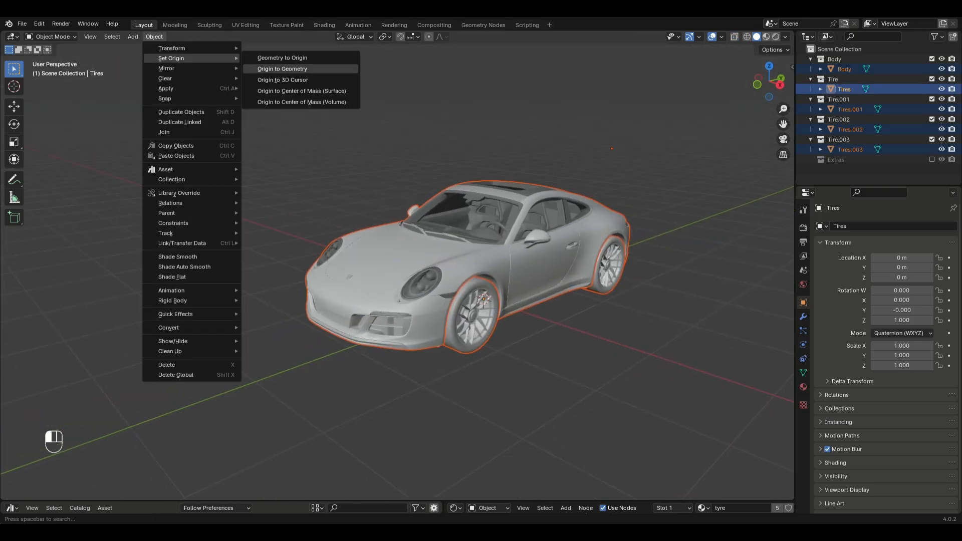
{"action": "left_click", "coordinate": [282, 68]}
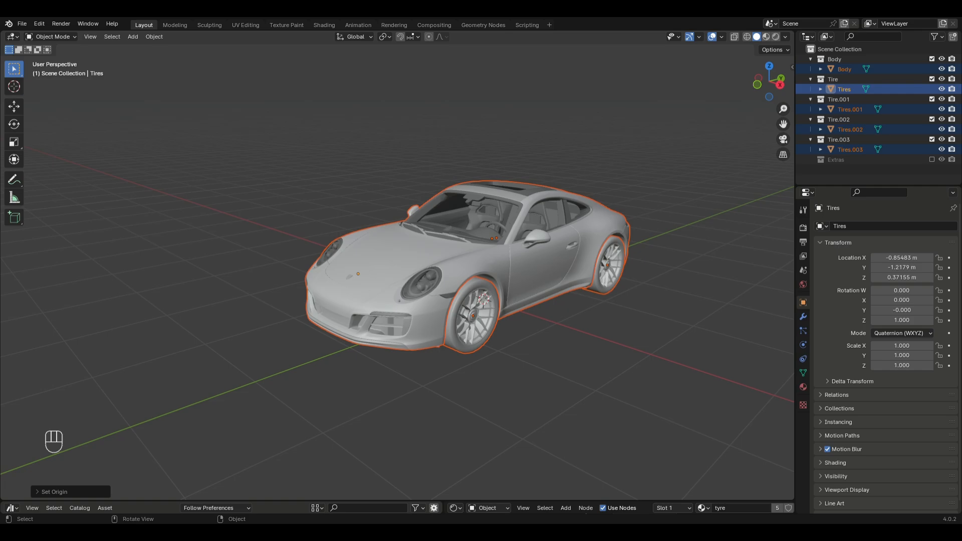
{"action": "key", "text": "ctrl+s"}
{"action": "middle_click_drag", "start_coordinate": [400, 251], "coordinate": [349, 241]}
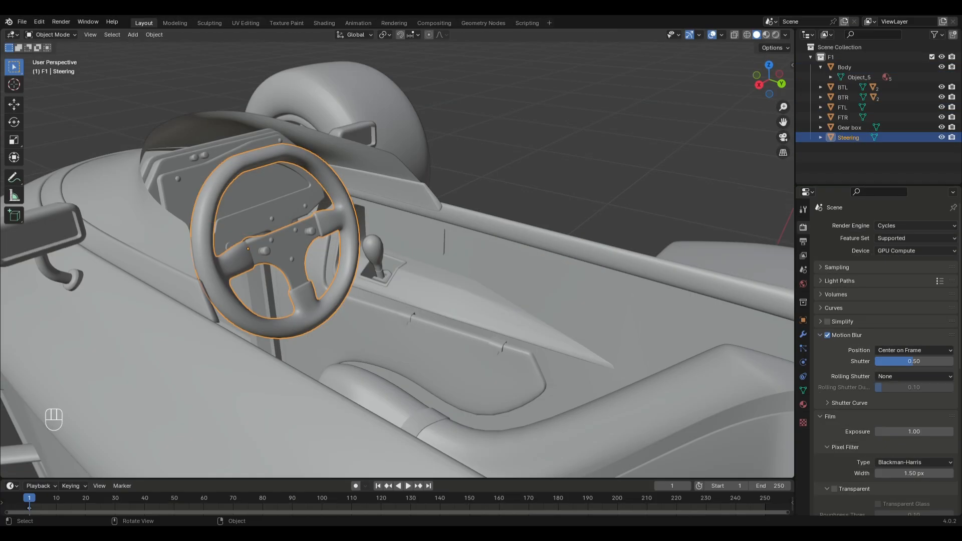
Isolate the F1 car's steering wheel in local view and annotate a stroke along its steering column
{"action": "key", "text": "slash"}
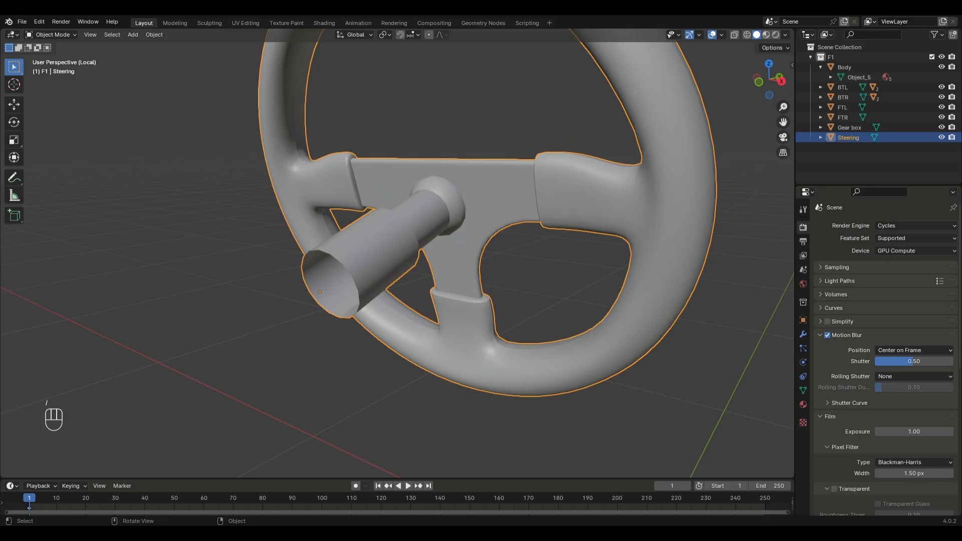
{"action": "left_click", "coordinate": [14, 177]}
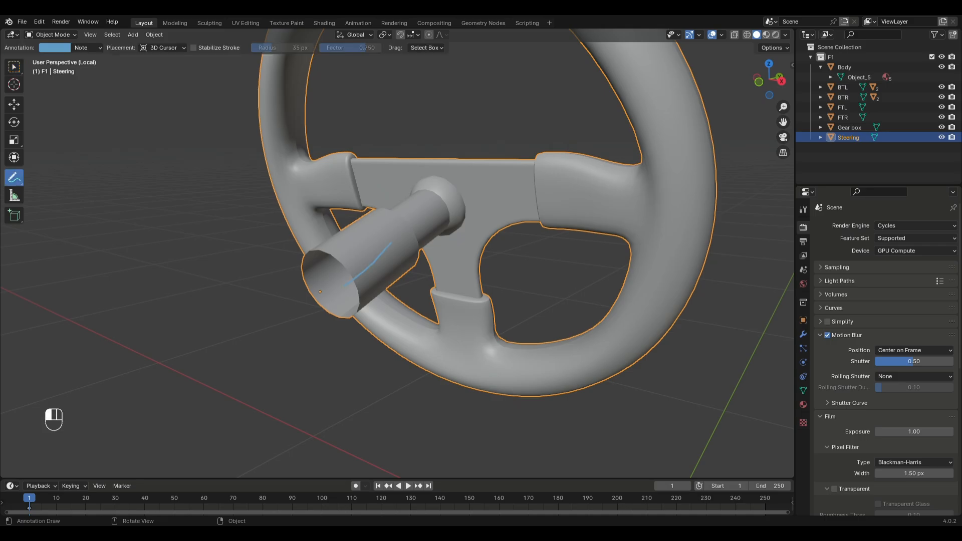
{"action": "left_click_drag", "start_coordinate": [360, 273], "coordinate": [376, 256], "text": "ctrl"}
Parent the F1 car's Steering object to Body and test the link by moving the body temporarily
{"action": "mouse_move", "coordinate": [848, 137]}
{"action": "left_mouse_down"}
{"action": "mouse_move", "coordinate": [868, 83]}
{"action": "mouse_move", "coordinate": [843, 67]}
{"action": "left_mouse_up"}
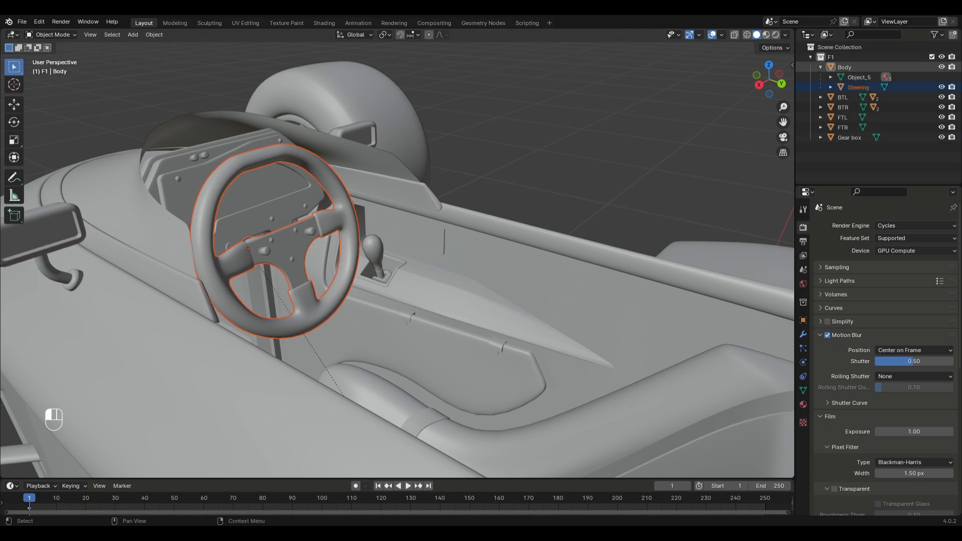
{"action": "left_click", "coordinate": [844, 67]}
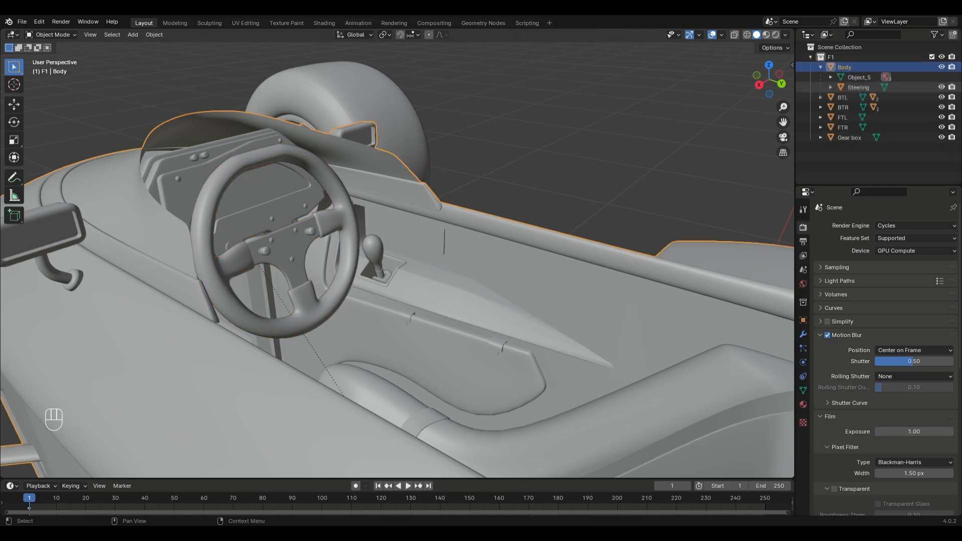
{"action": "key", "text": "g"}
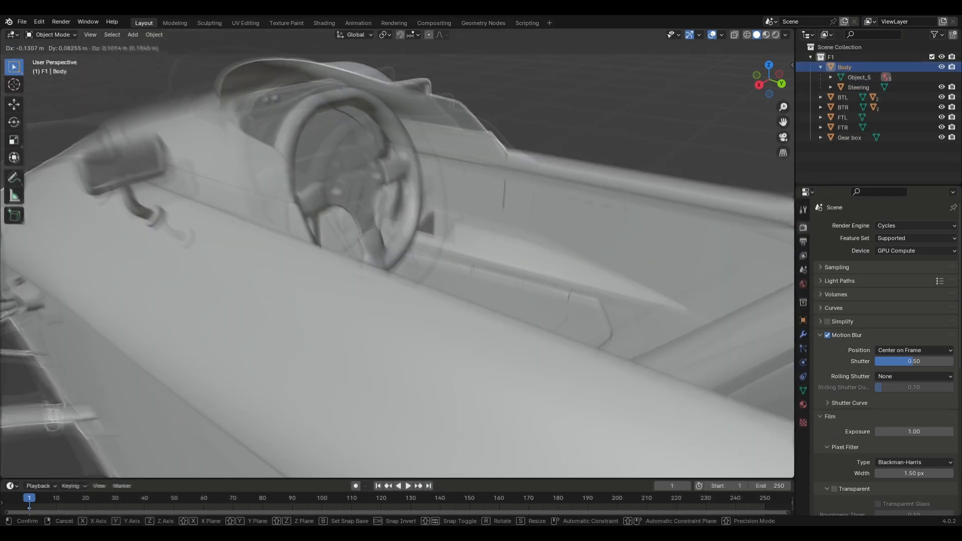
{"action": "key", "text": "Escape"}
{"action": "left_click", "coordinate": [374, 251]}
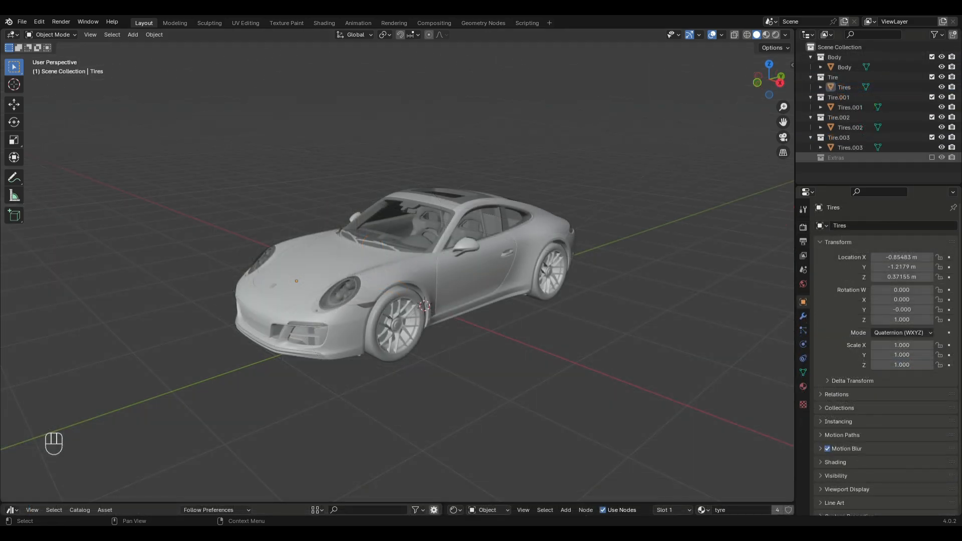
Include the Porsche's Extras collection in the view layer and select its four brake calipers
{"action": "left_click", "coordinate": [932, 157]}
{"action": "scroll", "coordinate": [852, 177], "scroll_direction": "down", "scroll_amount": 2}
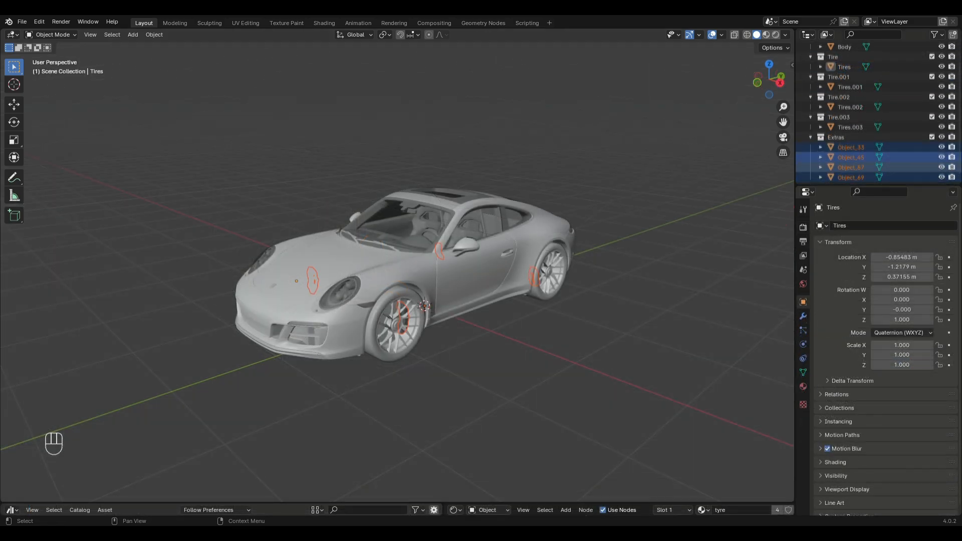
{"action": "left_click", "coordinate": [850, 144]}
{"action": "left_click", "coordinate": [851, 174], "text": "shift"}
{"action": "middle_click_drag", "start_coordinate": [501, 280], "coordinate": [451, 266]}
{"action": "scroll", "coordinate": [397, 270], "scroll_direction": "up", "scroll_amount": 2}
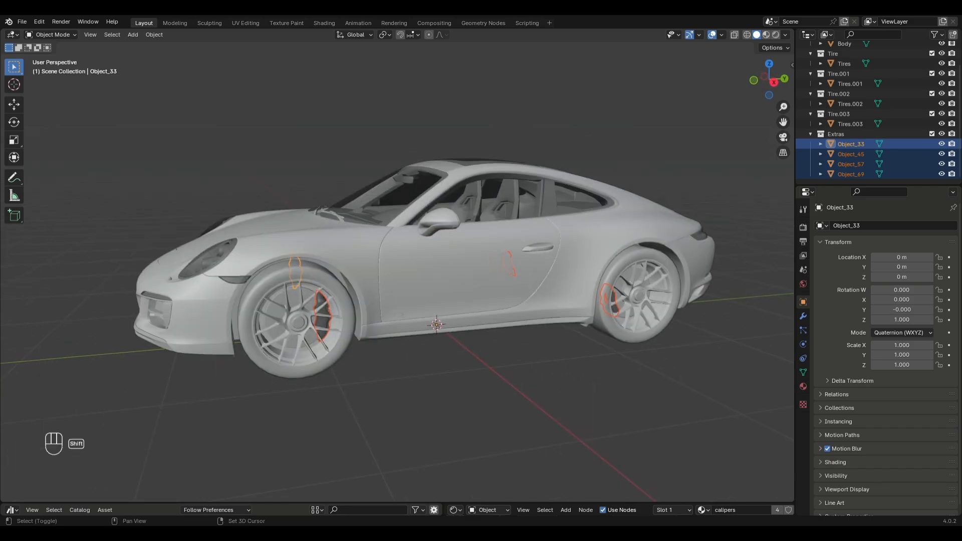
Snap the 3D cursor to the centre of the front wheel Tires.001
{"action": "scroll", "coordinate": [398, 271], "scroll_direction": "up", "scroll_amount": 3}
{"action": "middle_click_drag", "start_coordinate": [350, 301], "coordinate": [380, 253], "text": "shift"}
{"action": "left_click", "coordinate": [366, 249]}
{"action": "left_click", "coordinate": [374, 266]}
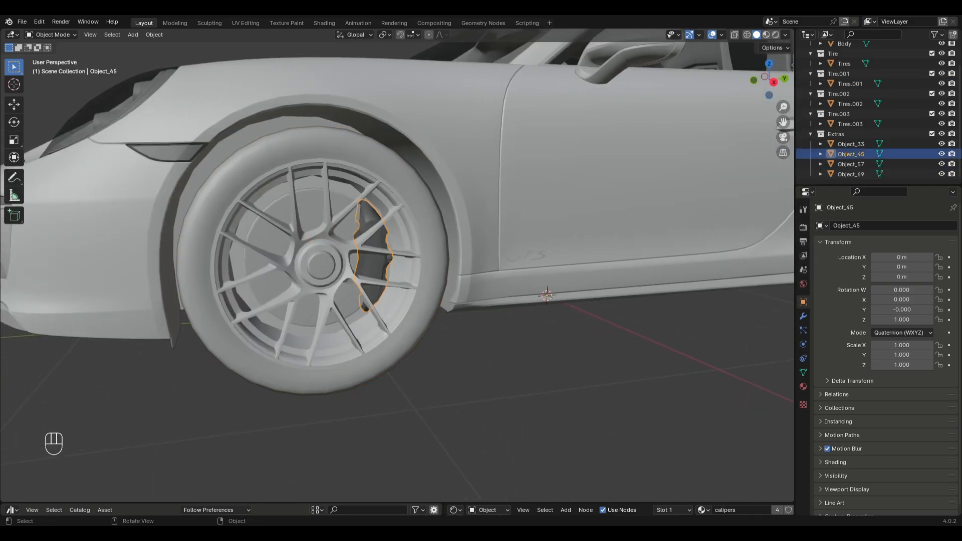
{"action": "left_click", "coordinate": [426, 261]}
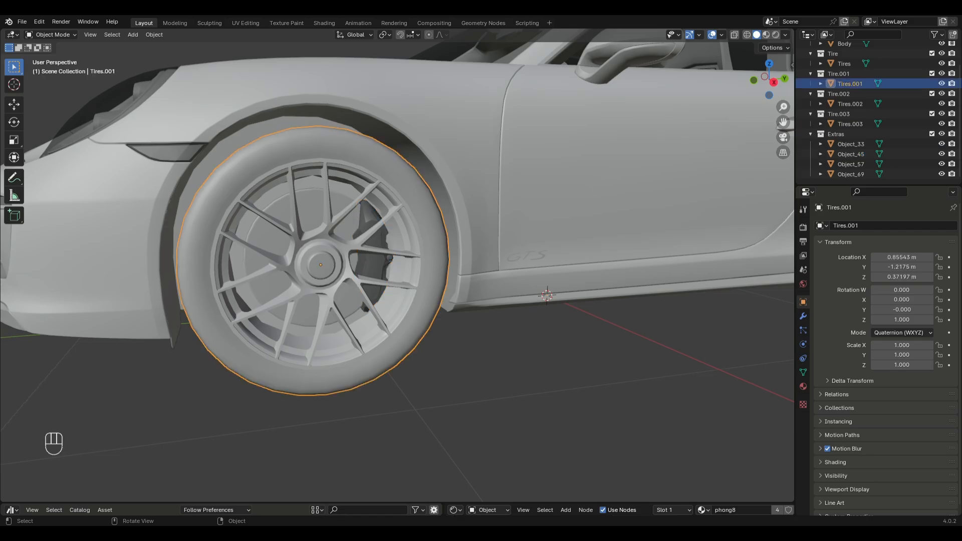
{"action": "key", "text": "shift+s"}
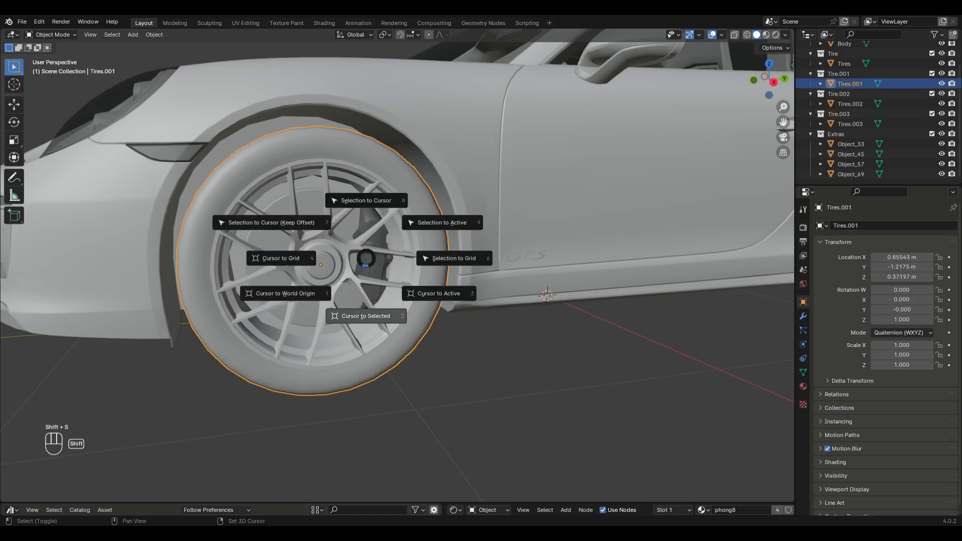
{"action": "left_click", "coordinate": [367, 316]}
Set the origin of the caliper inside Tires.001 to the 3D cursor and parent it to the Body object
{"action": "left_click", "coordinate": [372, 266]}
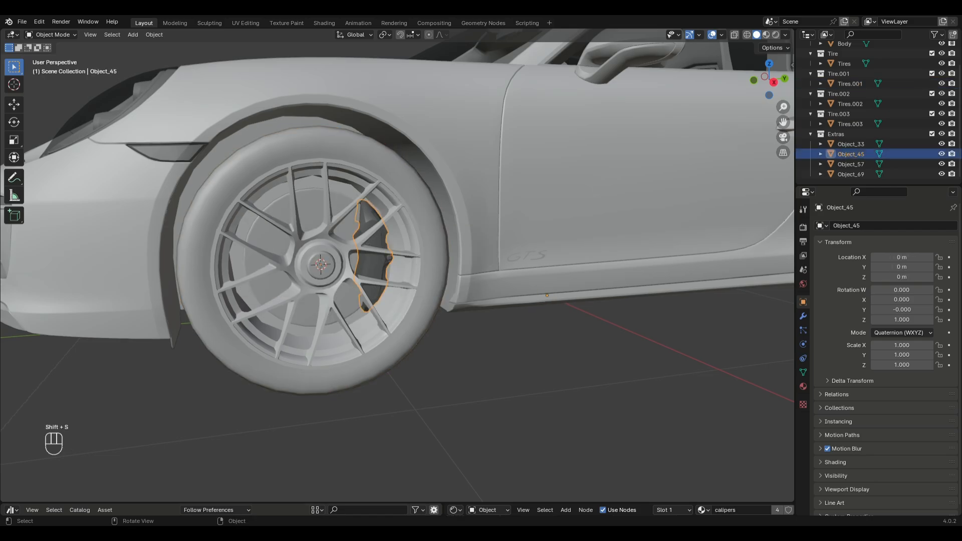
{"action": "left_click", "coordinate": [154, 35]}
{"action": "mouse_move", "coordinate": [171, 56]}
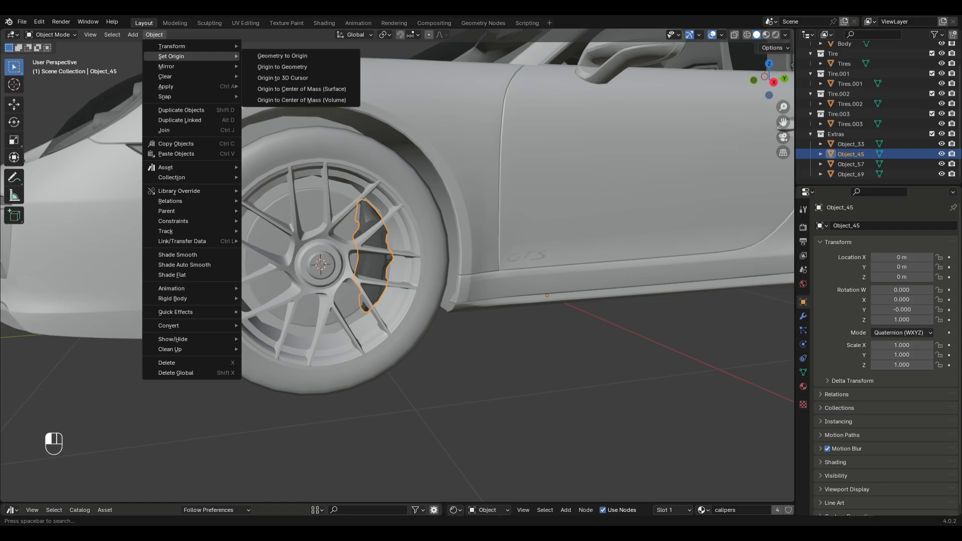
{"action": "left_click", "coordinate": [283, 78]}
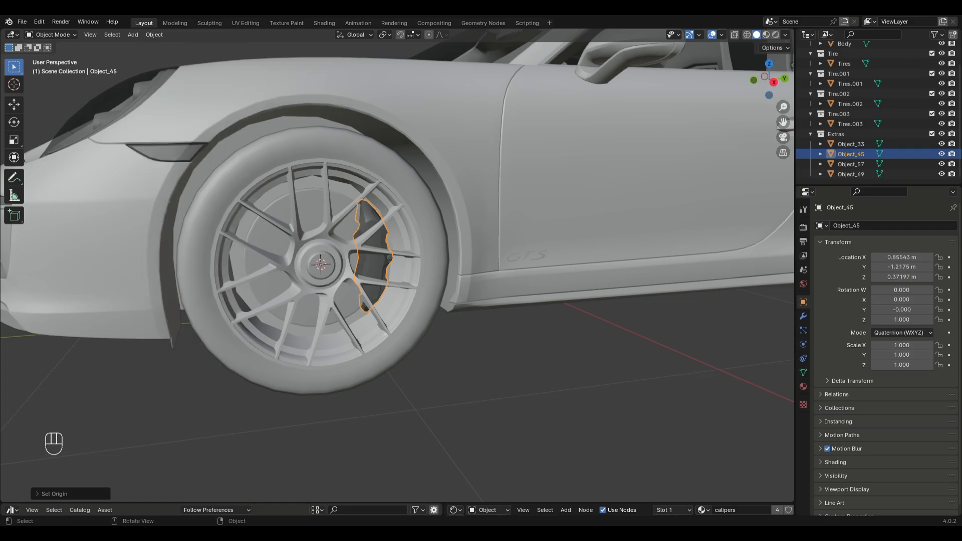
{"action": "left_click", "coordinate": [372, 266]}
{"action": "left_click_drag", "start_coordinate": [851, 154], "coordinate": [846, 67]}
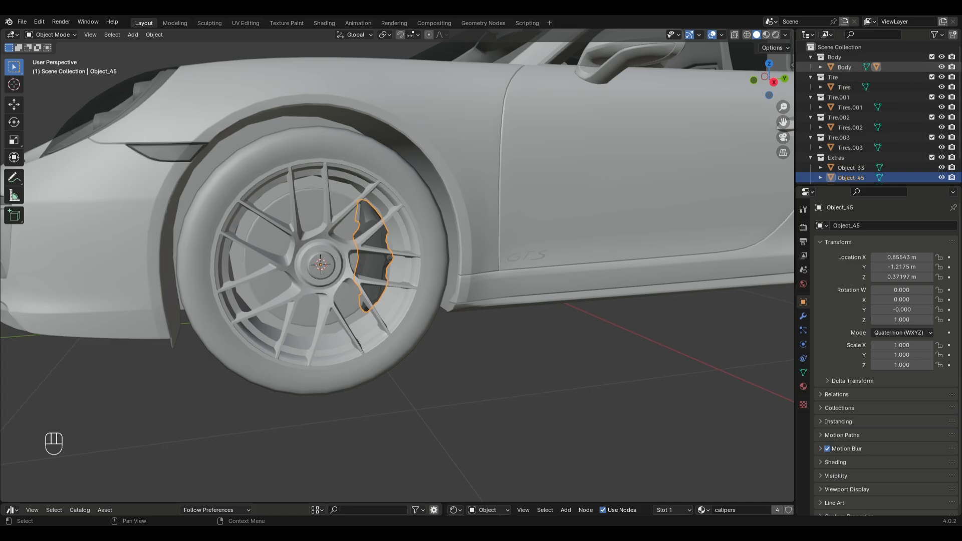
{"action": "left_click", "coordinate": [845, 66]}
Set the origins of the remaining three calipers to their wheel centres and parent these calipers to Body
{"action": "scroll", "coordinate": [397, 266], "scroll_direction": "down", "scroll_amount": 4}
{"action": "middle_click_drag", "start_coordinate": [321, 265], "coordinate": [551, 264]}
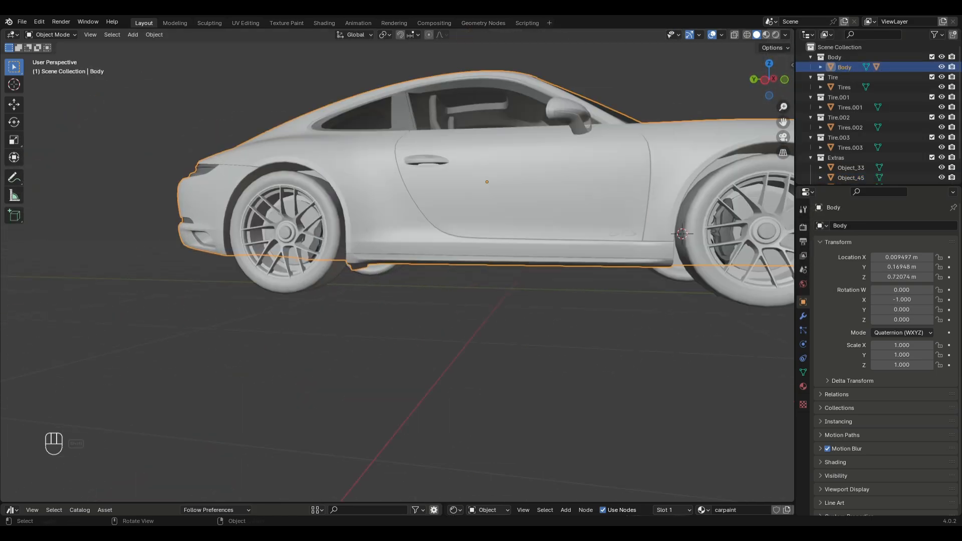
{"action": "middle_click_drag", "start_coordinate": [751, 256], "coordinate": [357, 280], "text": "shift"}
{"action": "scroll", "coordinate": [356, 280], "scroll_direction": "up", "scroll_amount": 3}
{"action": "left_click", "coordinate": [357, 281]}
{"action": "key", "text": "shift+s"}
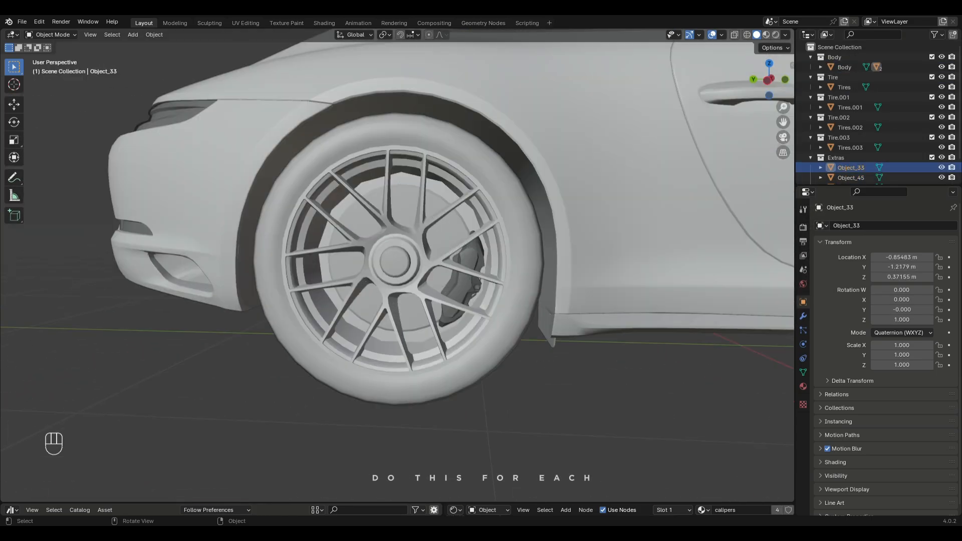
{"action": "left_click", "coordinate": [440, 323]}
{"action": "scroll", "coordinate": [464, 262], "scroll_direction": "up", "scroll_amount": 3}
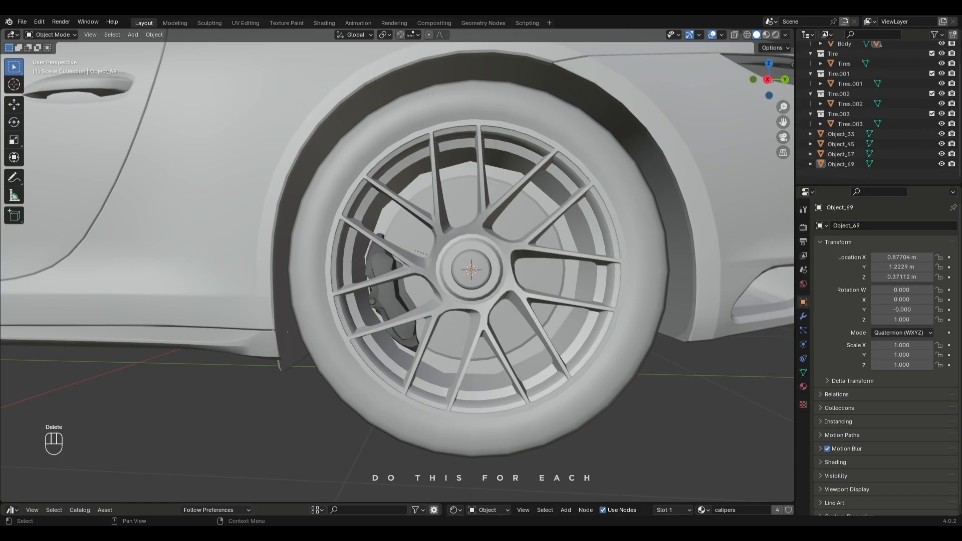
Save the file with Body selected and collapse the collections in the outliner
{"action": "left_click", "coordinate": [844, 66]}
{"action": "key", "text": "ctrl+s"}
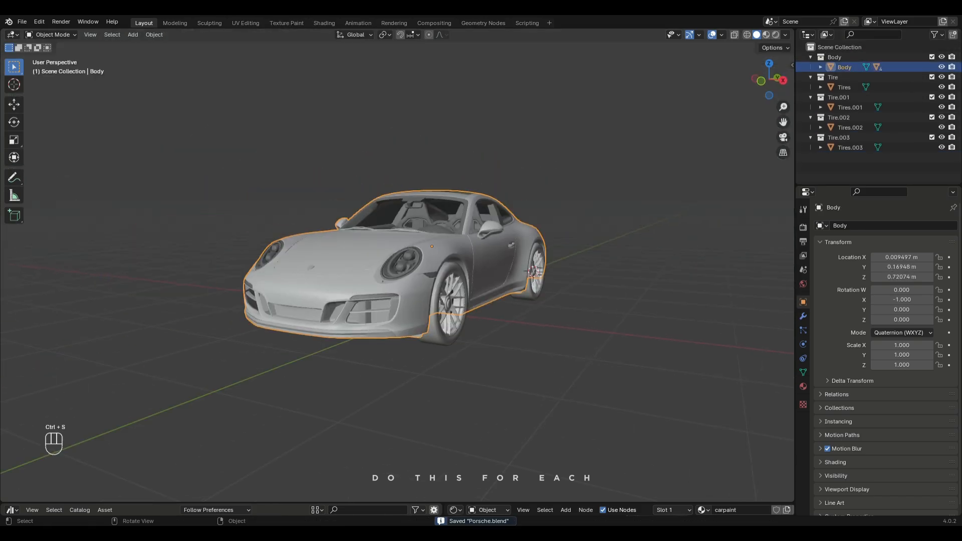
{"action": "left_click_drag", "start_coordinate": [810, 57], "coordinate": [811, 137]}
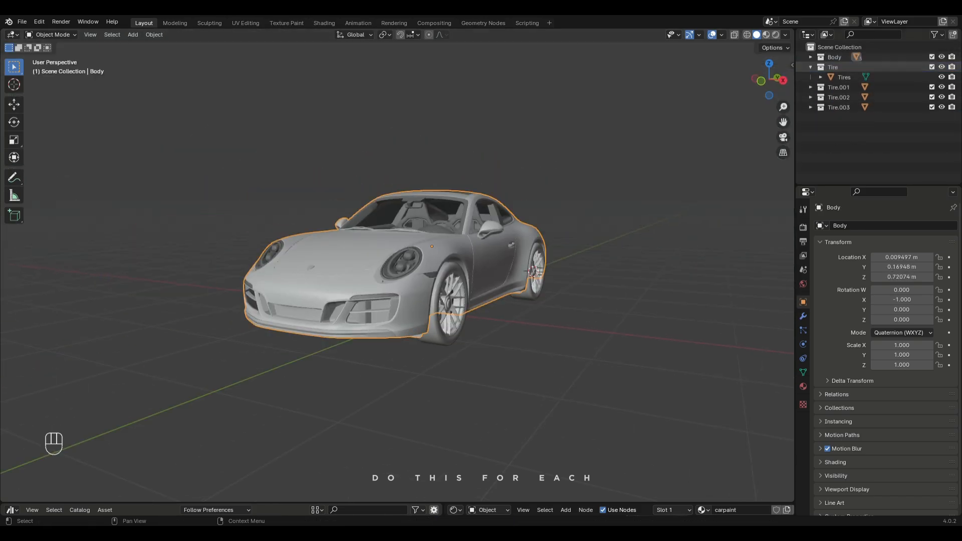
Delete the four tire collections and the Body collection while keeping their objects in the scene
{"action": "left_click", "coordinate": [833, 66]}
{"action": "key", "text": "Delete"}
{"action": "left_click", "coordinate": [839, 67]}
{"action": "key", "text": "Delete"}
{"action": "left_click", "coordinate": [838, 67]}
{"action": "key", "text": "Delete"}
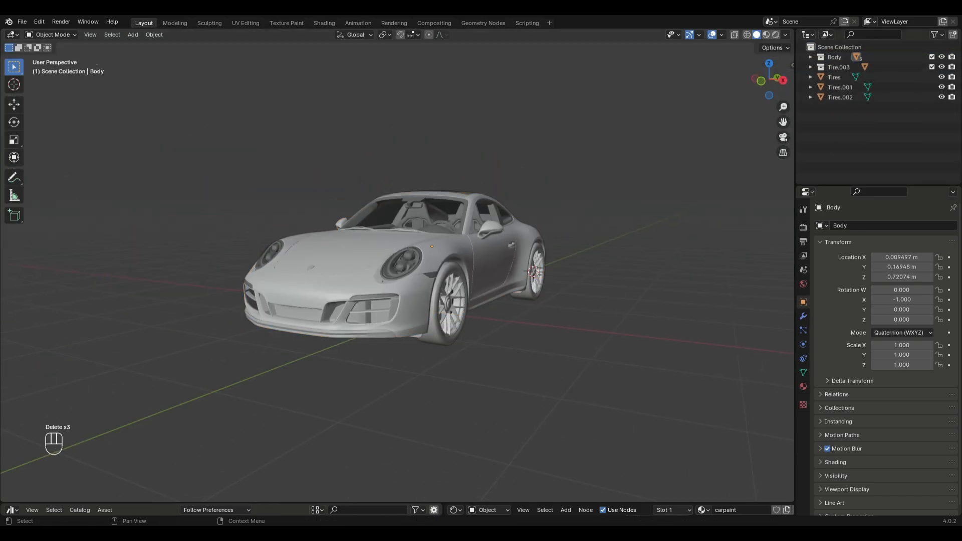
{"action": "left_click", "coordinate": [839, 67]}
{"action": "key", "text": "Delete"}
{"action": "left_click", "coordinate": [835, 56]}
{"action": "key", "text": "Delete"}
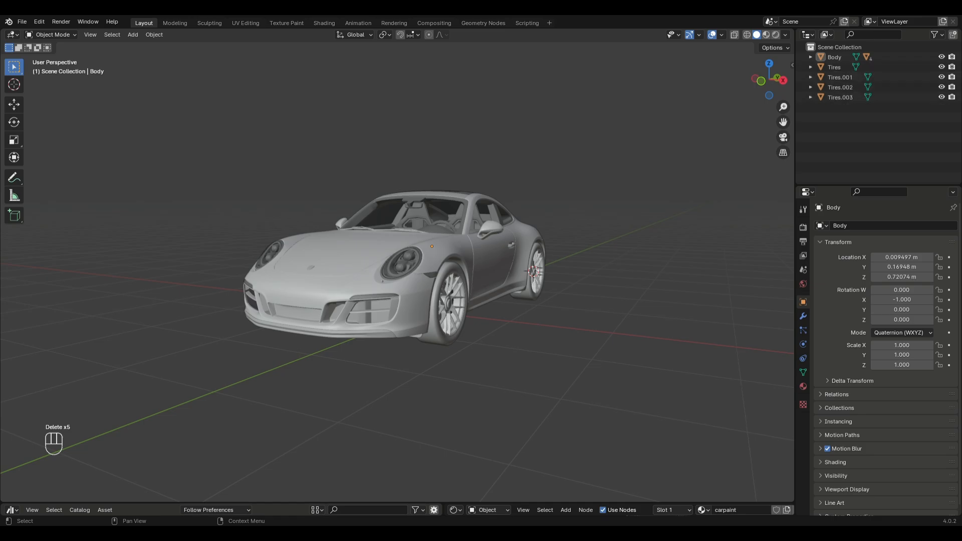
Select the body and all four wheels and move them into a new collection named Porsche
{"action": "key", "text": "a"}
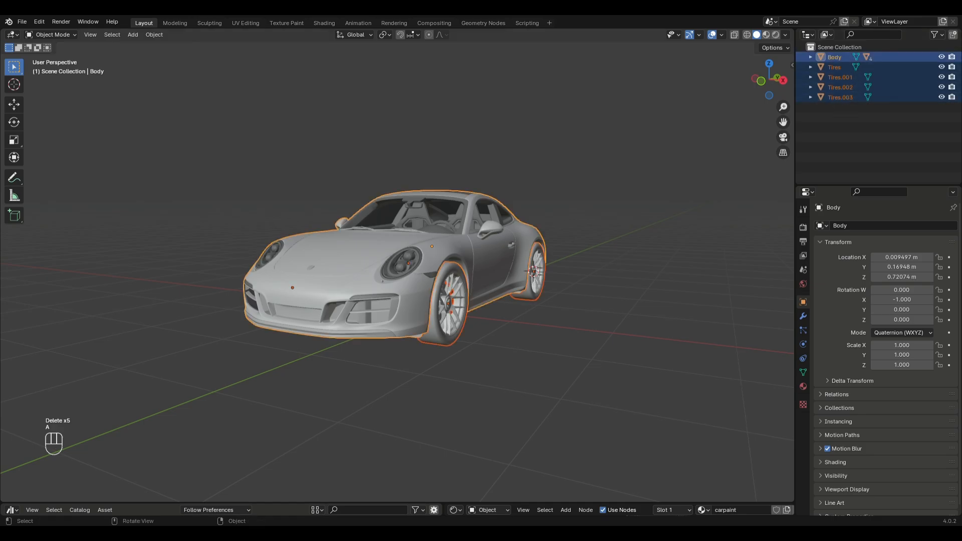
{"action": "key", "text": "m"}
{"action": "left_click", "coordinate": [547, 231]}
{"action": "type", "text": "Porsche"}
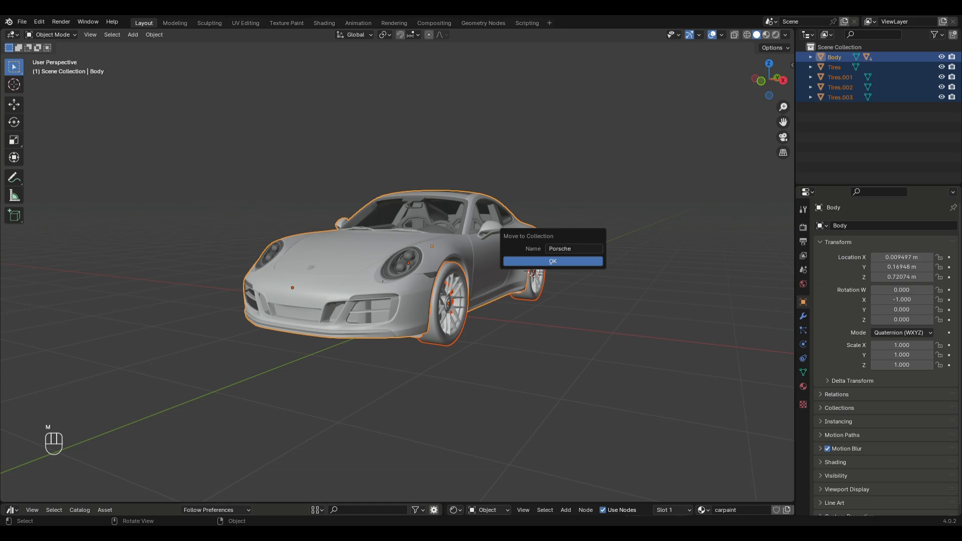
{"action": "key", "text": "Return"}
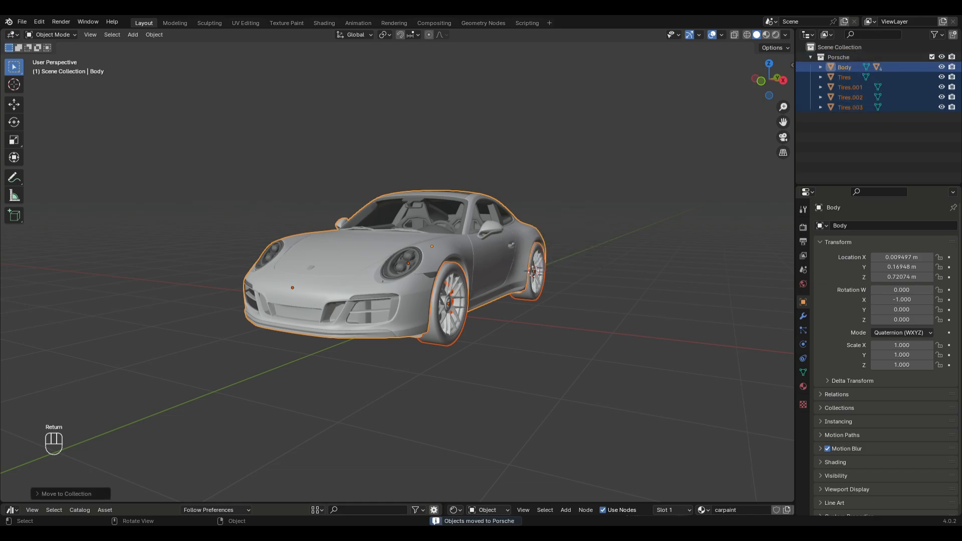
Separate all faces of the Body mesh that use the glass material into their own object
{"action": "key", "text": "alt+a"}
{"action": "middle_click_drag", "start_coordinate": [401, 270], "coordinate": [389, 276]}
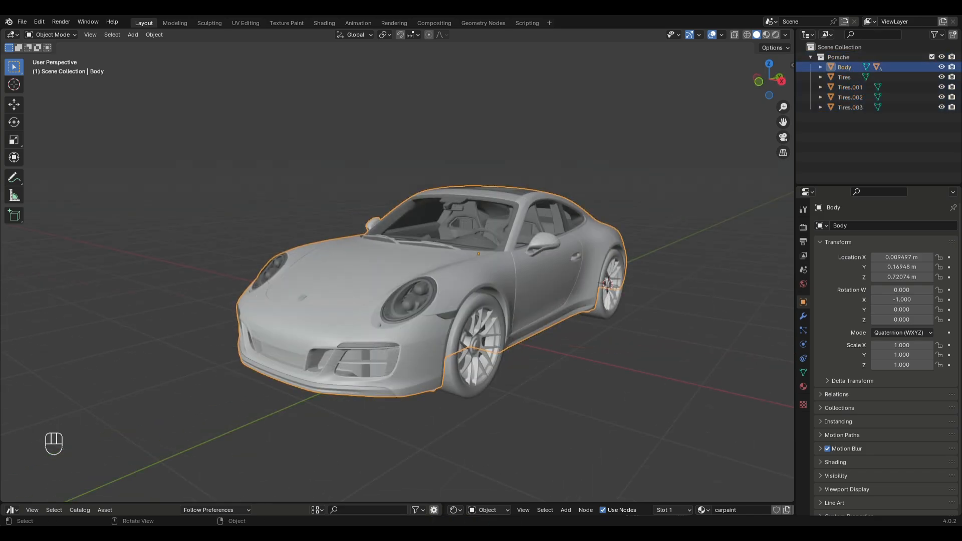
{"action": "left_click", "coordinate": [802, 386]}
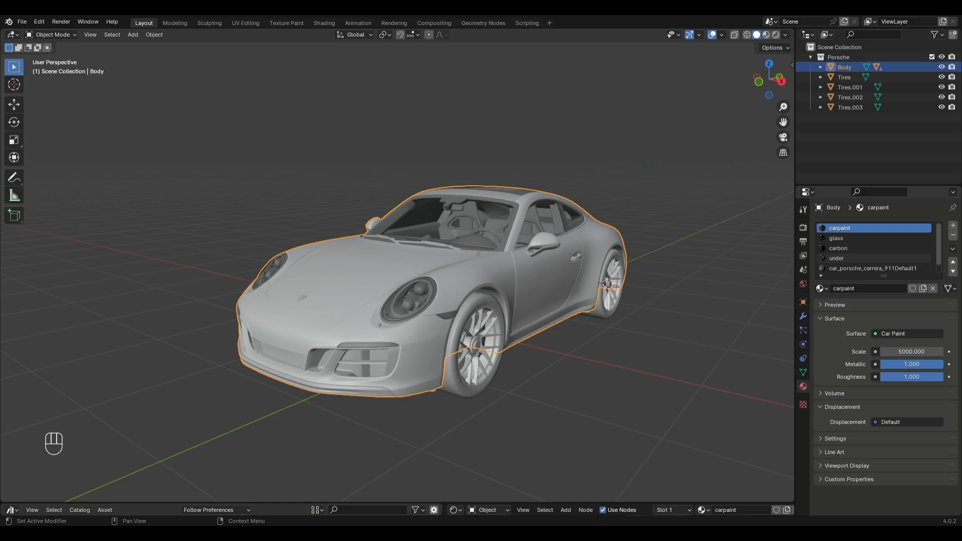
{"action": "key", "text": "Tab"}
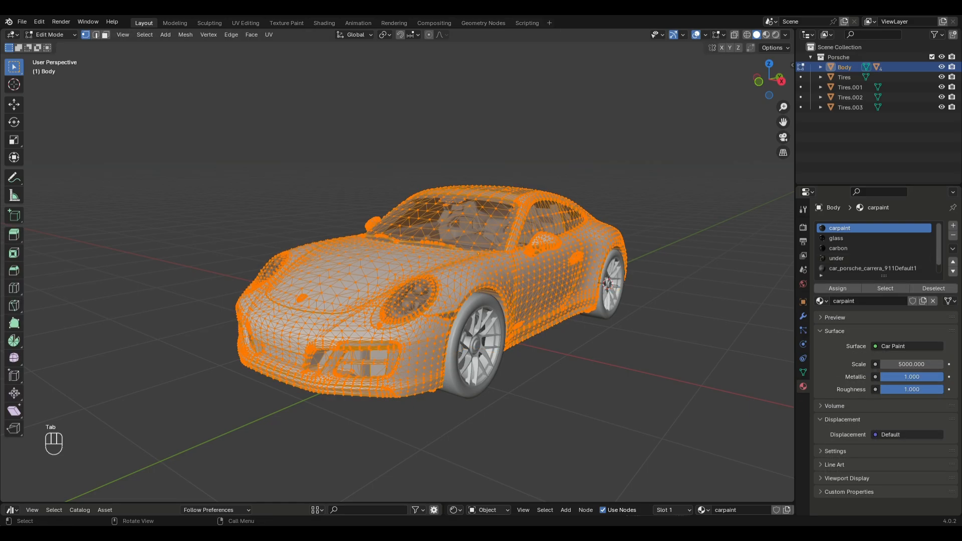
{"action": "middle_click_drag", "start_coordinate": [401, 271], "coordinate": [280, 281]}
{"action": "scroll", "coordinate": [351, 273], "scroll_direction": "up", "scroll_amount": 4}
{"action": "left_click", "coordinate": [283, 290]}
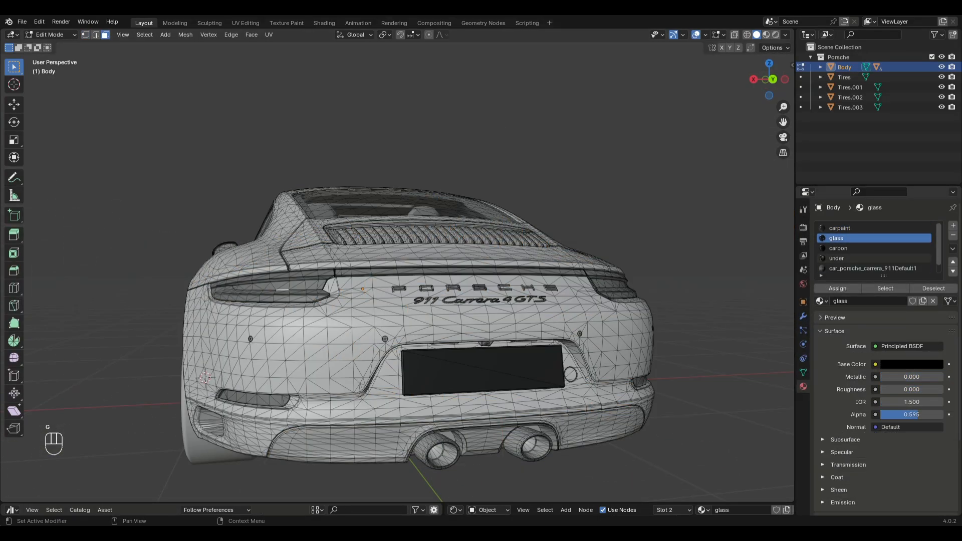
{"action": "left_click", "coordinate": [886, 288]}
{"action": "scroll", "coordinate": [415, 300], "scroll_direction": "down", "scroll_amount": 2}
{"action": "mouse_move", "coordinate": [401, 301]}
{"action": "middle_mouse_down"}
{"action": "mouse_move", "coordinate": [351, 301]}
{"action": "mouse_move", "coordinate": [401, 301]}
{"action": "middle_mouse_up"}
{"action": "key", "text": "g"}
{"action": "scroll", "coordinate": [401, 260], "scroll_direction": "up", "scroll_amount": 2}
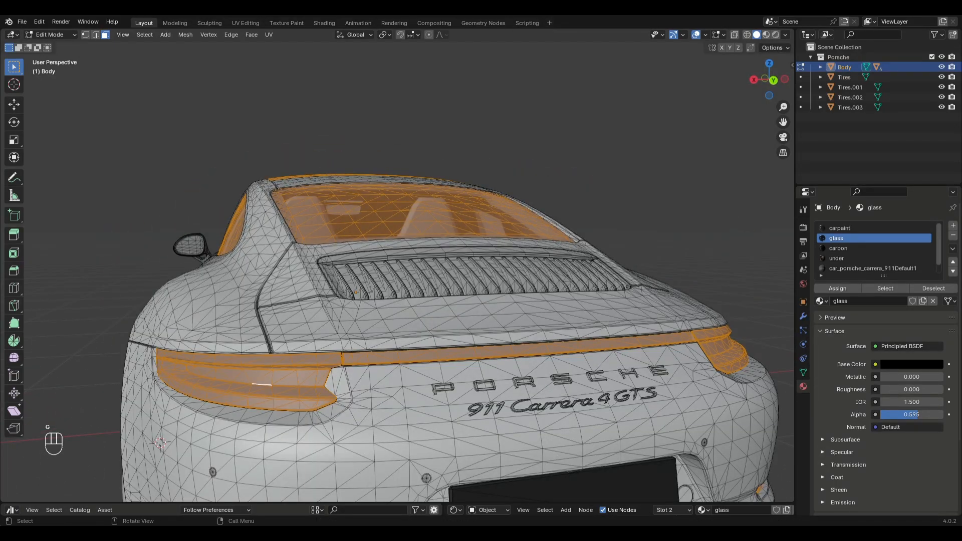
{"action": "key", "text": "p"}
{"action": "left_click", "coordinate": [426, 322]}
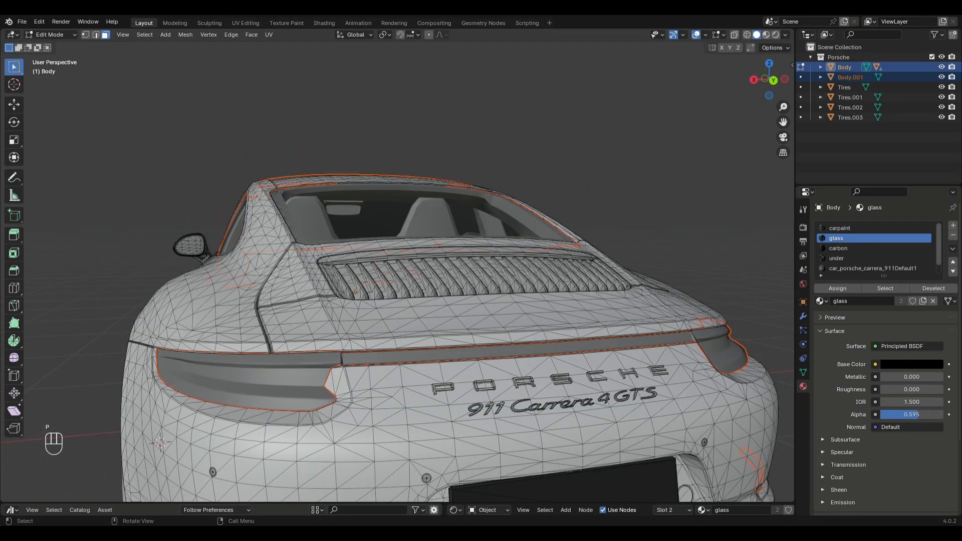
{"action": "key", "text": "Tab"}
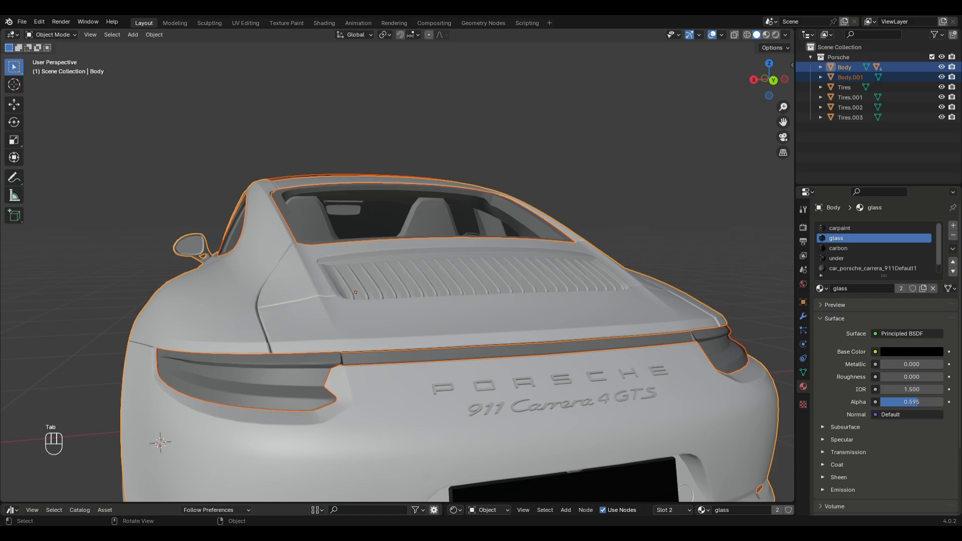
Try moving Body alone, cancel the move, and parent the separated glass object to Body
{"action": "middle_click_drag", "start_coordinate": [401, 260], "coordinate": [350, 270]}
{"action": "scroll", "coordinate": [401, 260], "scroll_direction": "down", "scroll_amount": 4}
{"action": "key", "text": "g"}
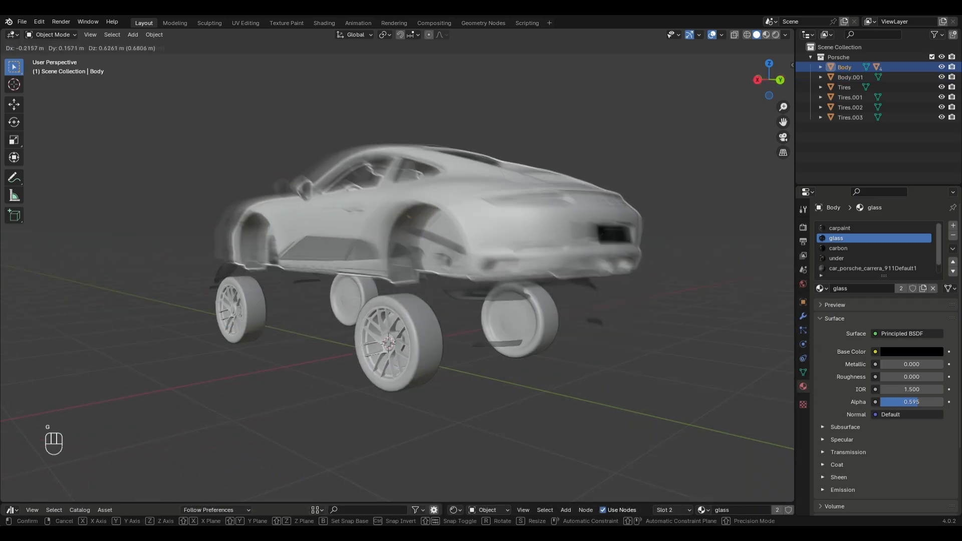
{"action": "key", "text": "Escape"}
{"action": "left_click", "coordinate": [850, 77]}
{"action": "left_click_drag", "start_coordinate": [851, 78], "coordinate": [865, 67]}
{"action": "left_click", "coordinate": [844, 67]}
{"action": "key", "text": "g"}
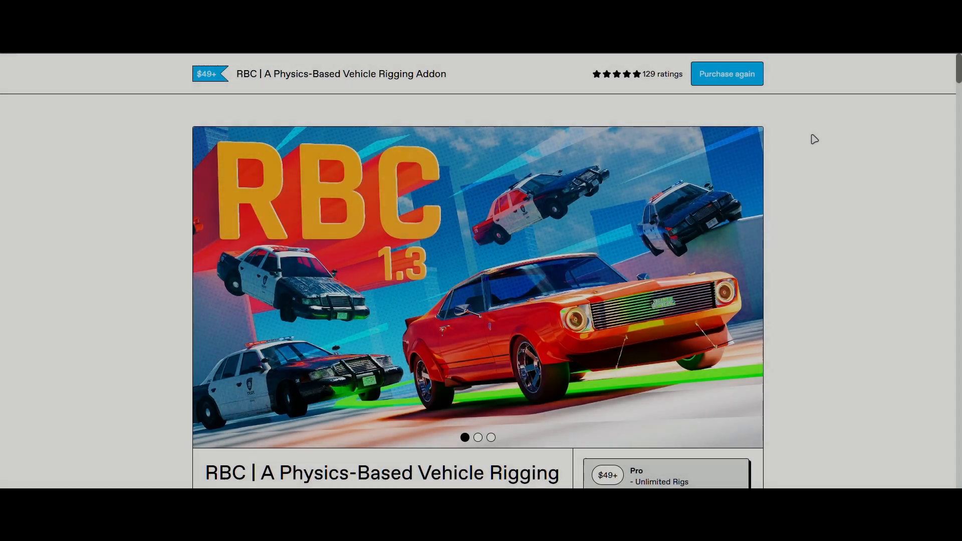
Switch to the RBC vehicle rigging add-on's product page and pick its Free version
{"action": "scroll", "coordinate": [818, 143], "scroll_direction": "down", "scroll_amount": 2}
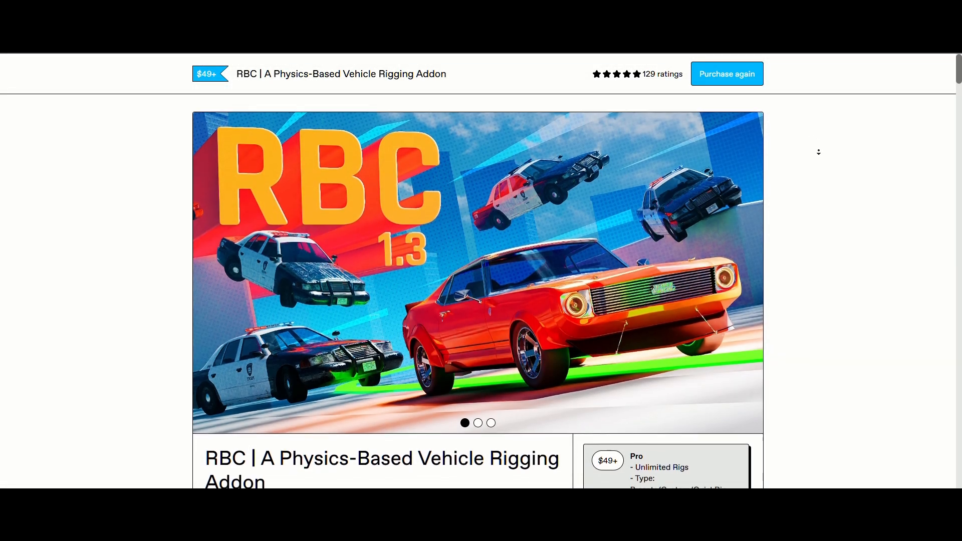
{"action": "scroll", "coordinate": [820, 153], "scroll_direction": "down", "scroll_amount": 3}
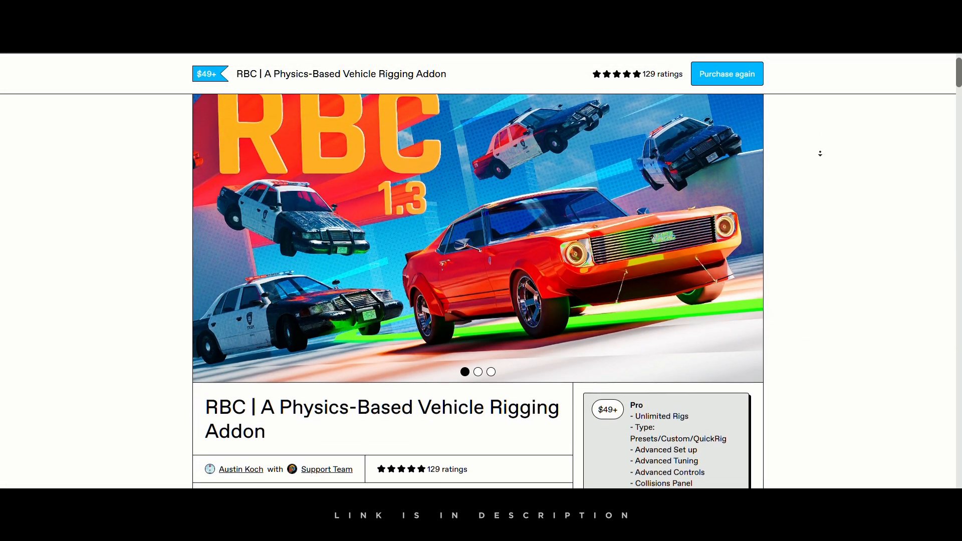
{"action": "scroll", "coordinate": [820, 153], "scroll_direction": "down", "scroll_amount": 2}
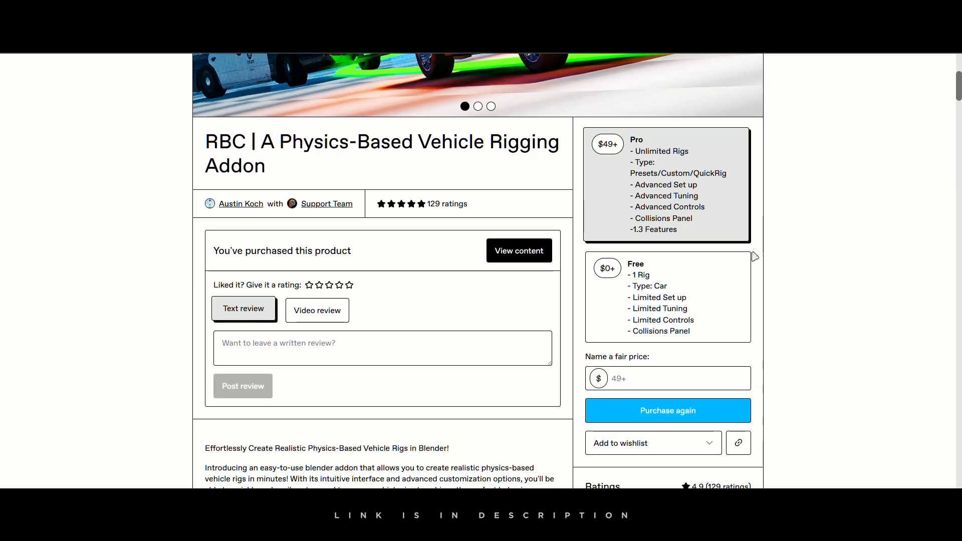
{"action": "left_click", "coordinate": [722, 302]}
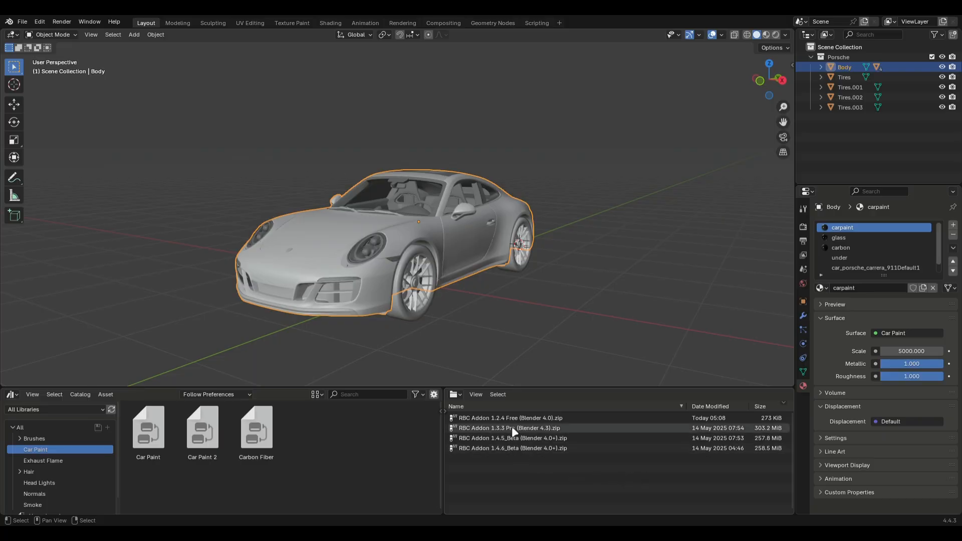
Switch back to Blender and install RBC Addon 1.2.4 Free (Blender 4.0).zip with Overwrite and Enable on Install active
{"action": "left_click", "coordinate": [514, 418]}
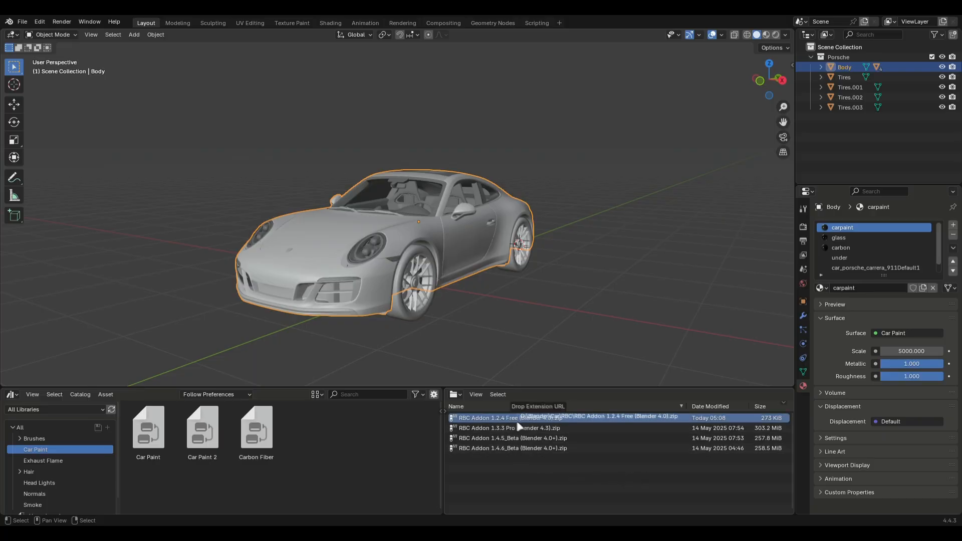
{"action": "left_click_drag", "start_coordinate": [514, 418], "coordinate": [426, 254]}
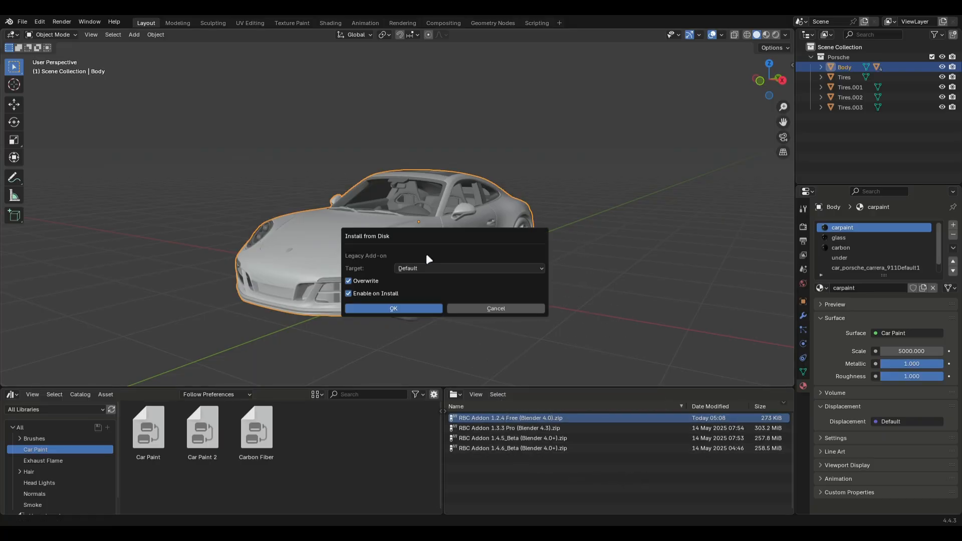
{"action": "left_click", "coordinate": [383, 309]}
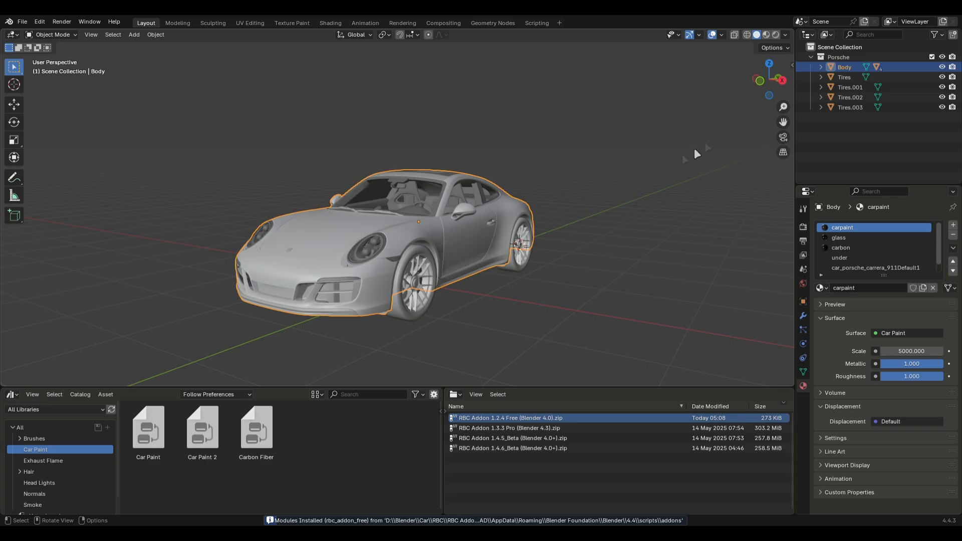
Show the RBC add-on's controls in the 3D view and add a Car rig
{"action": "left_click", "coordinate": [792, 65]}
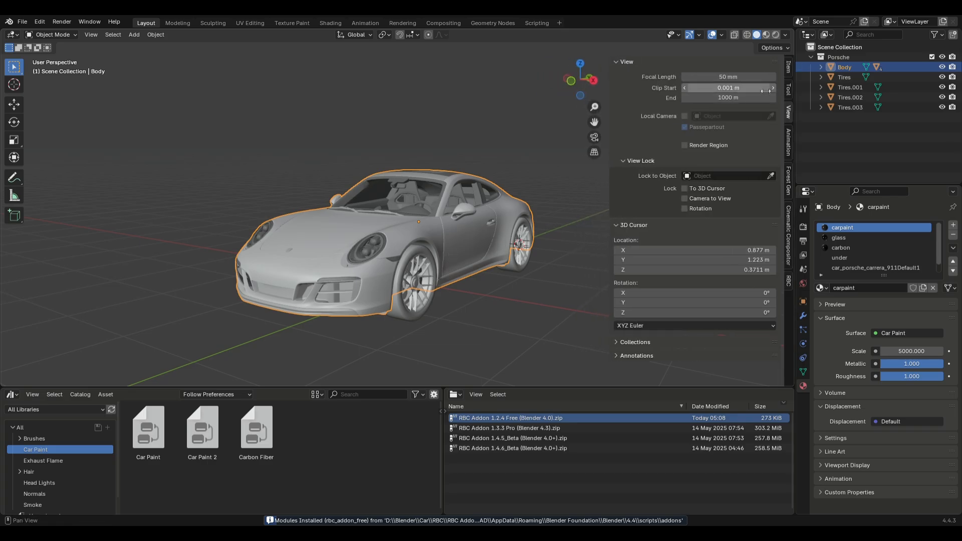
{"action": "left_click", "coordinate": [790, 286]}
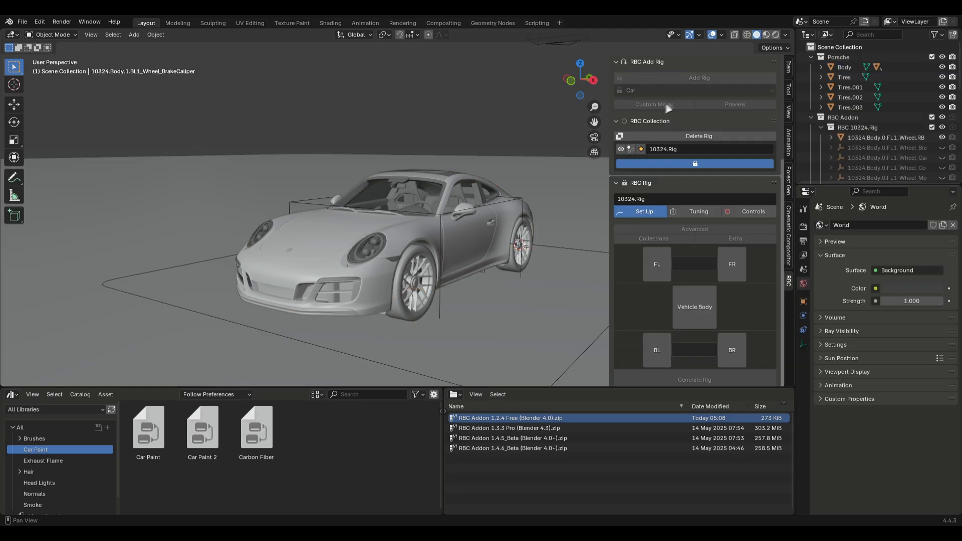
{"action": "middle_click_drag", "start_coordinate": [450, 242], "coordinate": [334, 256]}
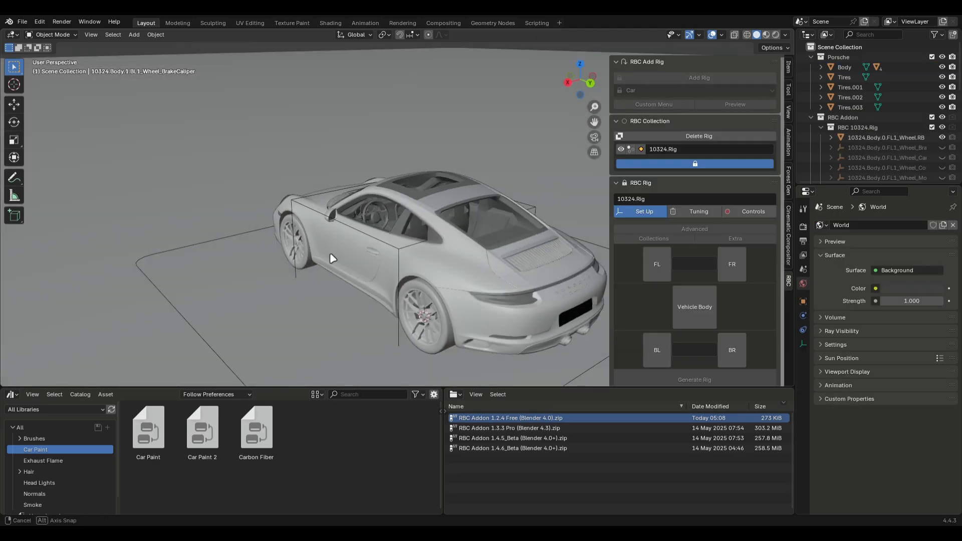
{"action": "scroll", "coordinate": [661, 230], "scroll_direction": "down", "scroll_amount": 7}
{"action": "scroll", "coordinate": [679, 227], "scroll_direction": "up", "scroll_amount": 4}
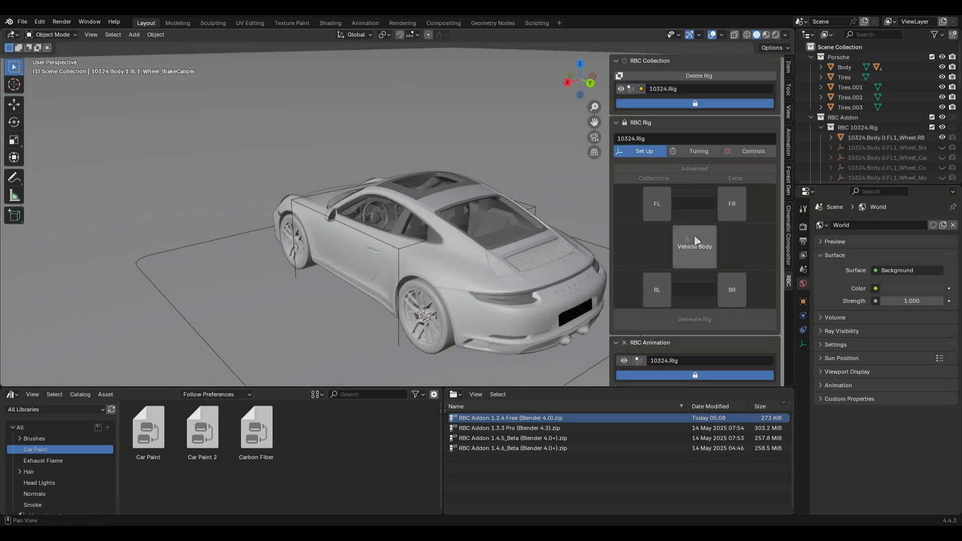
Assign Body as the rig's Vehicle Body and the four wheels to its BL, FL, FR and BR slots
{"action": "left_click", "coordinate": [466, 238]}
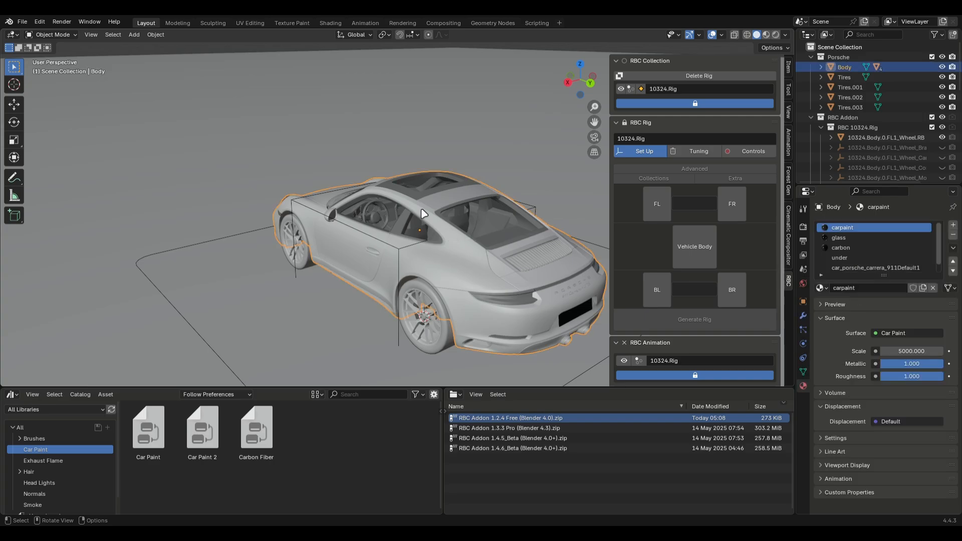
{"action": "left_click", "coordinate": [694, 247]}
{"action": "left_click", "coordinate": [416, 305]}
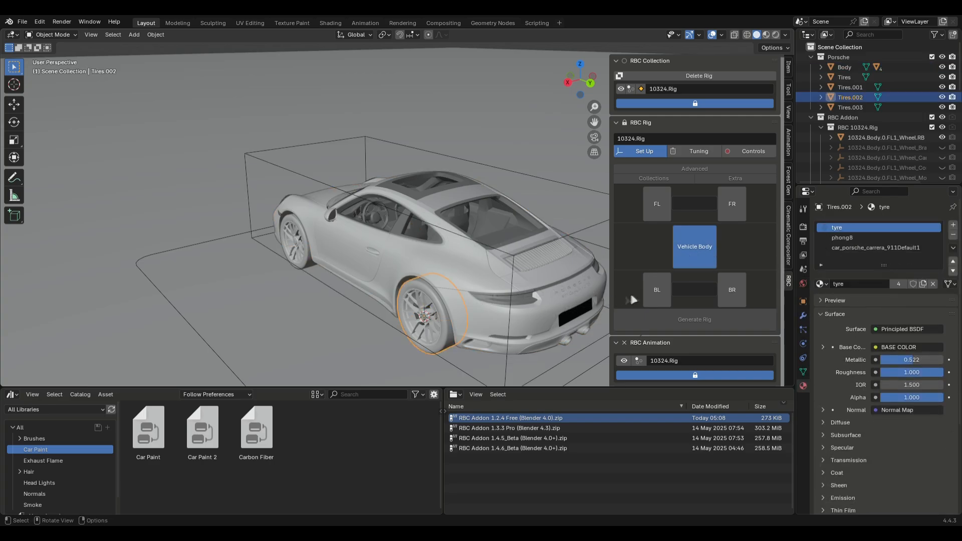
{"action": "left_click", "coordinate": [303, 247]}
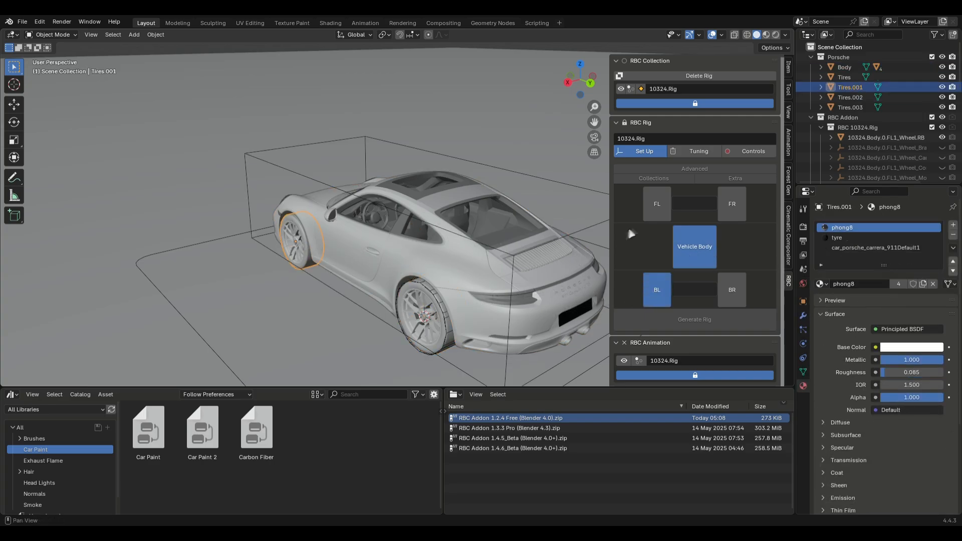
{"action": "middle_click_drag", "start_coordinate": [303, 246], "coordinate": [448, 256]}
{"action": "left_click", "coordinate": [425, 253]}
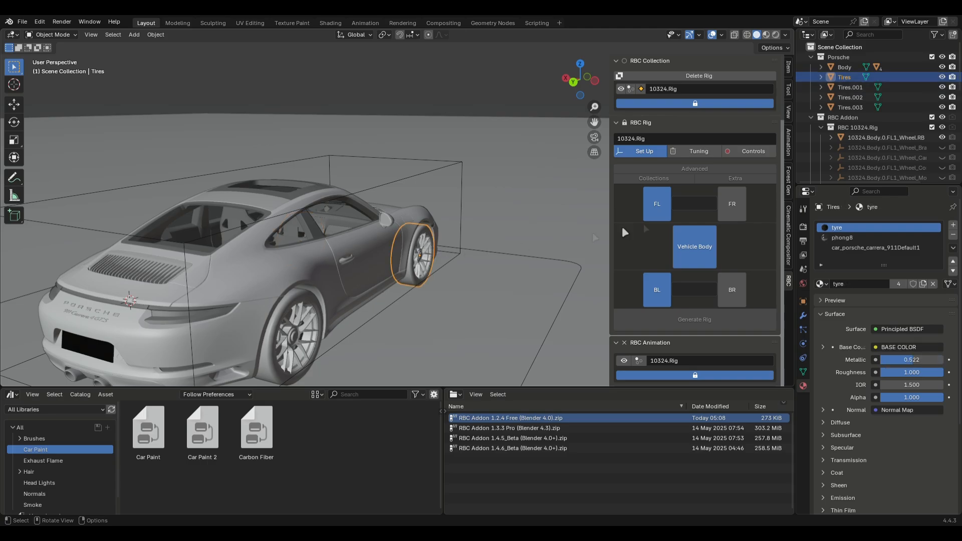
{"action": "left_click", "coordinate": [323, 314]}
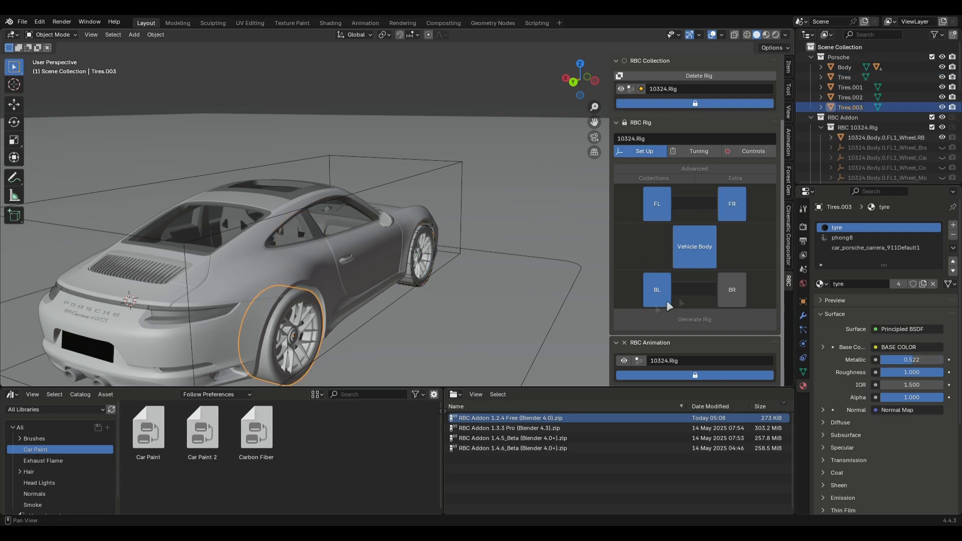
Mark the area around the stray geometry of Tires.001 with freehand annotation strokes
{"action": "middle_click_drag", "start_coordinate": [281, 323], "coordinate": [200, 330]}
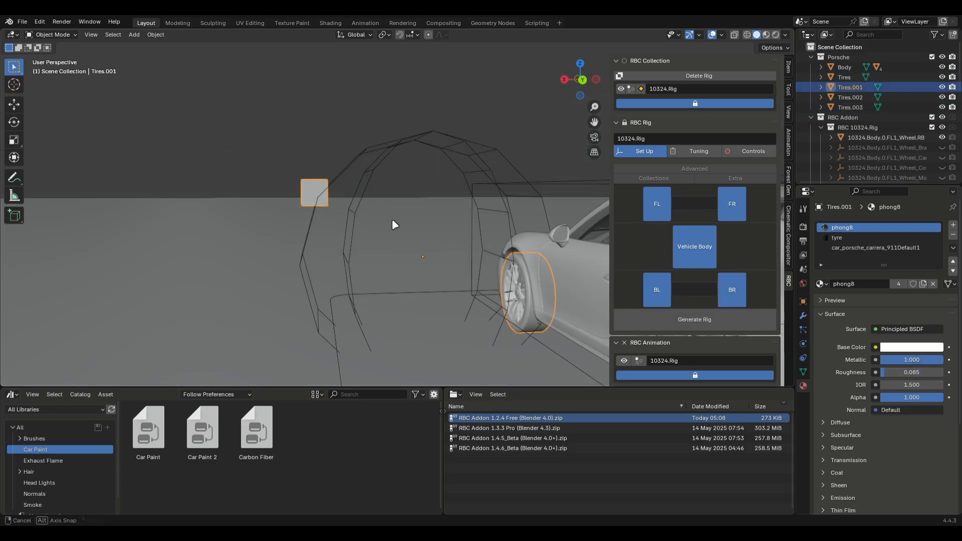
{"action": "left_click", "coordinate": [12, 178]}
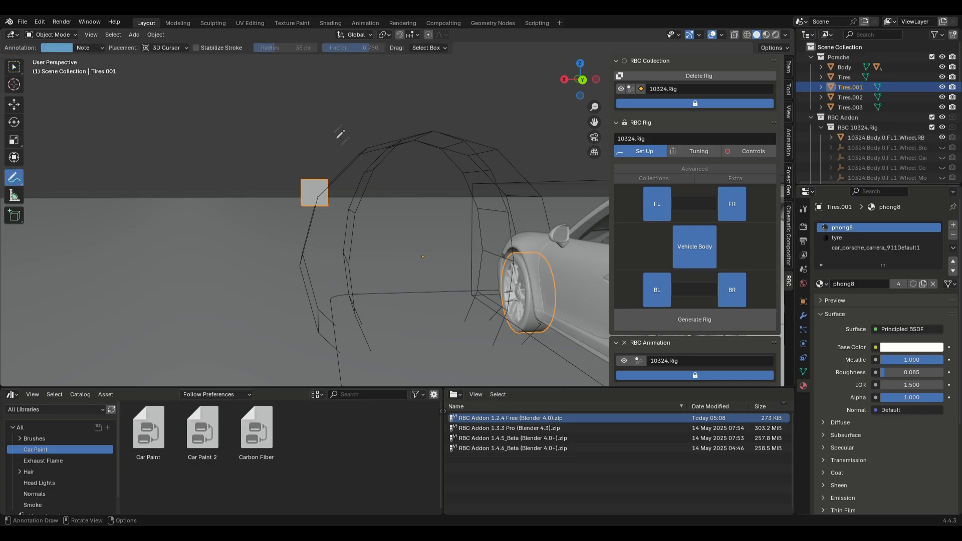
{"action": "left_click_drag", "start_coordinate": [331, 92], "coordinate": [376, 149]}
{"action": "left_click_drag", "start_coordinate": [454, 153], "coordinate": [400, 152]}
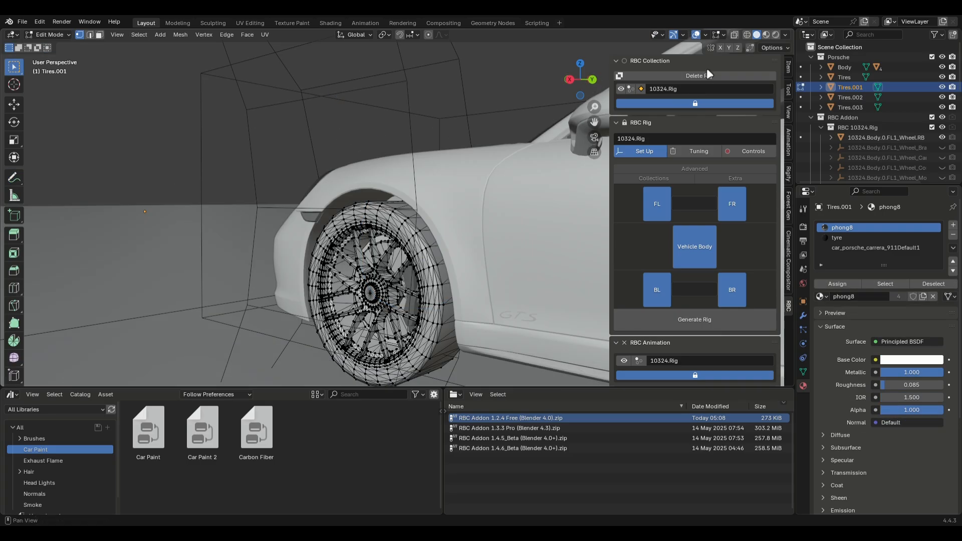
Isolate Tires.001 and delete the stray square piece of its mesh, keeping only the wheel geometry
{"action": "key", "text": "KP_Divide"}
{"action": "key", "text": "a"}
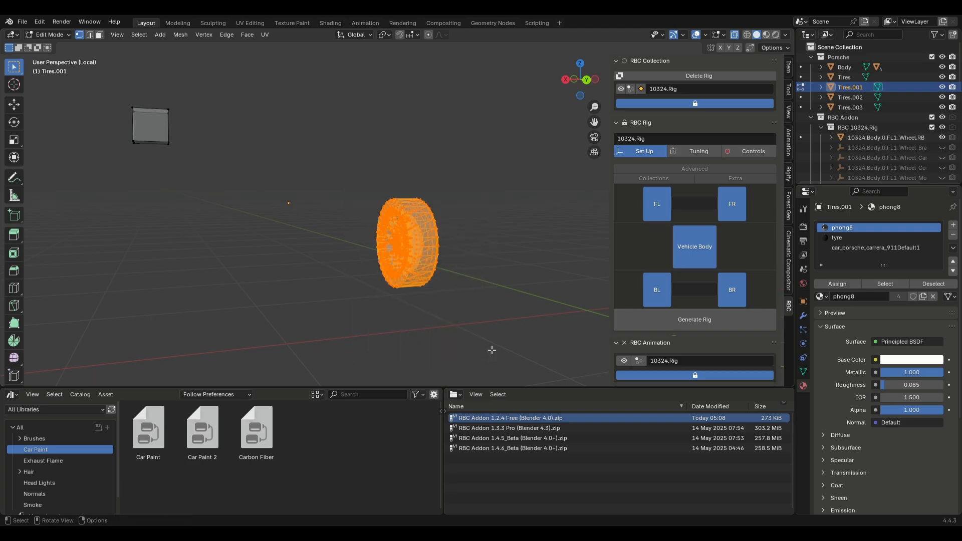
{"action": "key", "text": "ctrl+i"}
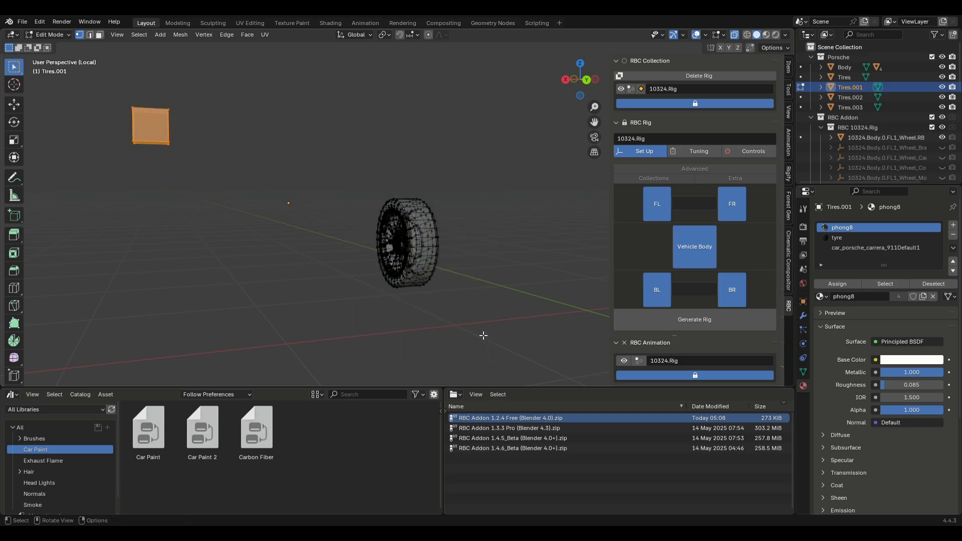
{"action": "key", "text": "x"}
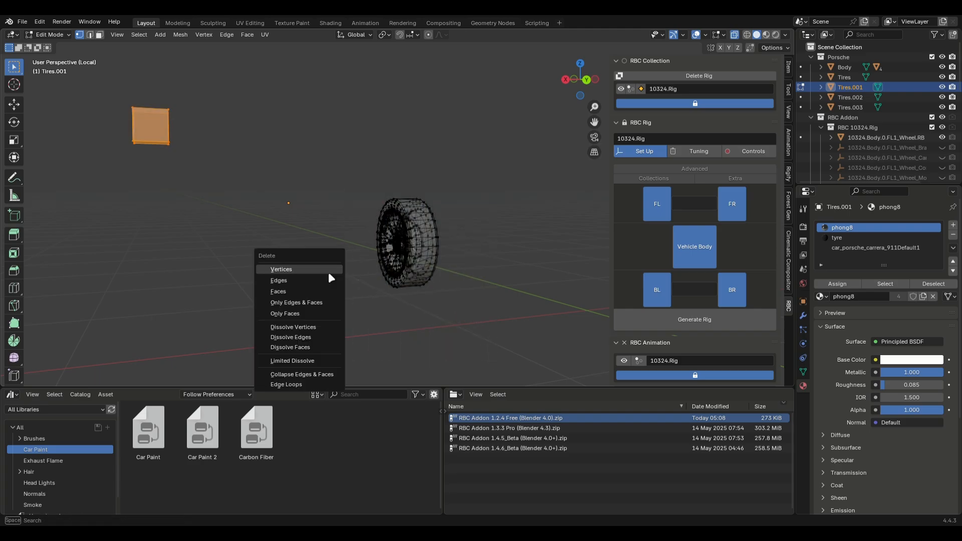
{"action": "left_click", "coordinate": [291, 291]}
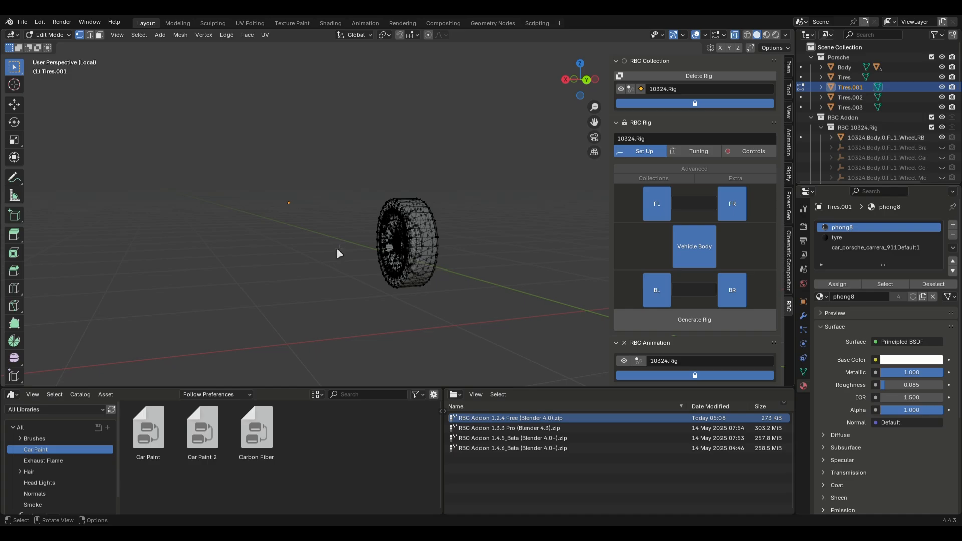
Set the origin of Tires.001 to its geometry
{"action": "key", "text": "Tab"}
{"action": "left_click", "coordinate": [155, 35]}
{"action": "mouse_move", "coordinate": [200, 56]}
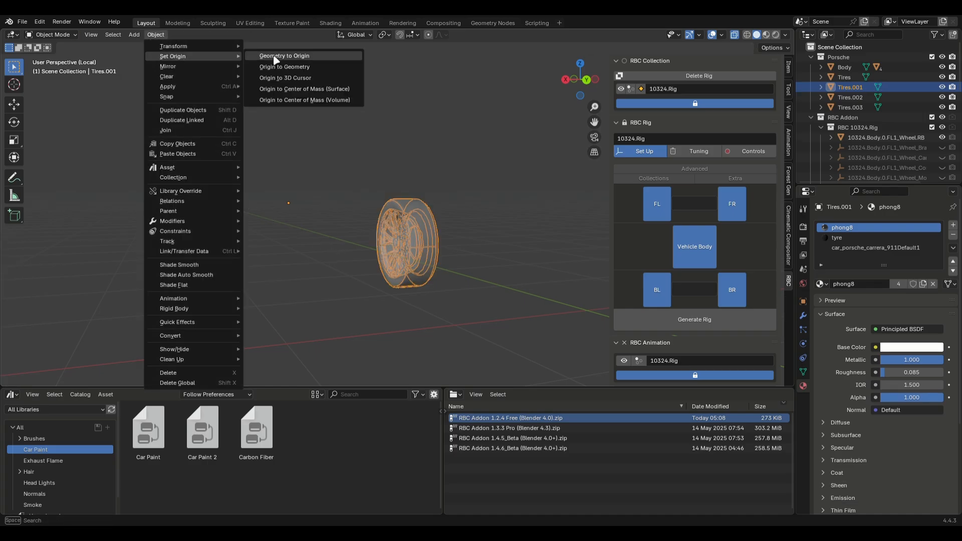
{"action": "left_click", "coordinate": [283, 67]}
{"action": "left_click", "coordinate": [402, 179]}
{"action": "left_click", "coordinate": [425, 231]}
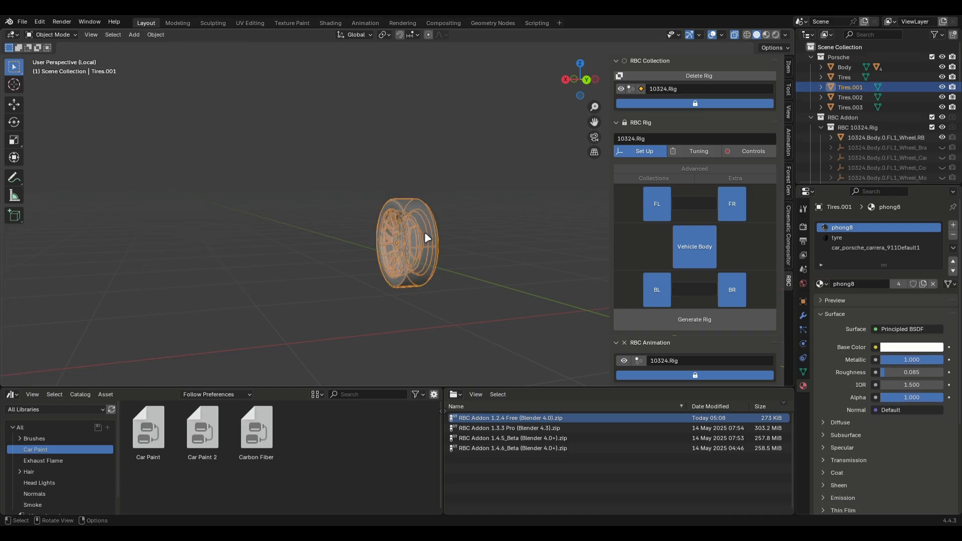
Exit the isolated view, reassign Tires.001 to the FL wheel slot, and generate the rig
{"action": "key", "text": "KP_Divide"}
{"action": "left_click", "coordinate": [666, 200]}
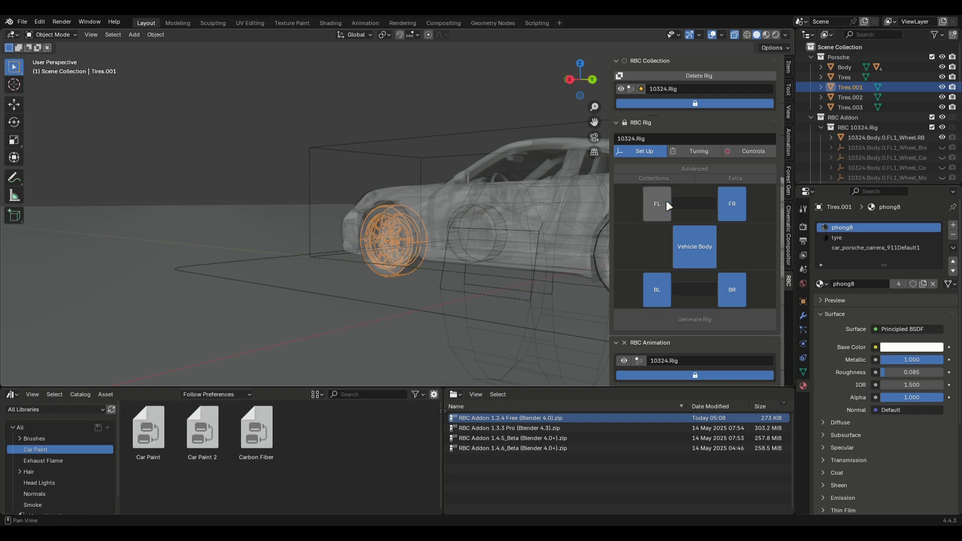
{"action": "left_click", "coordinate": [652, 209]}
{"action": "scroll", "coordinate": [405, 280], "scroll_direction": "down", "scroll_amount": 6}
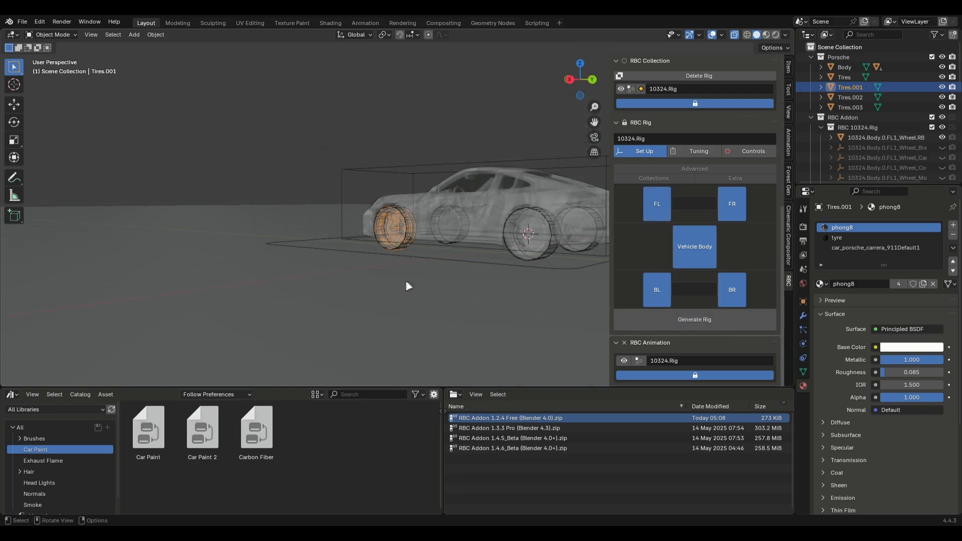
{"action": "middle_click_drag", "start_coordinate": [405, 280], "coordinate": [516, 286]}
{"action": "left_click", "coordinate": [687, 320]}
Play the simulation and test the rigged car with the Drive control
{"action": "middle_click_drag", "start_coordinate": [412, 312], "coordinate": [534, 311]}
{"action": "key", "text": "space"}
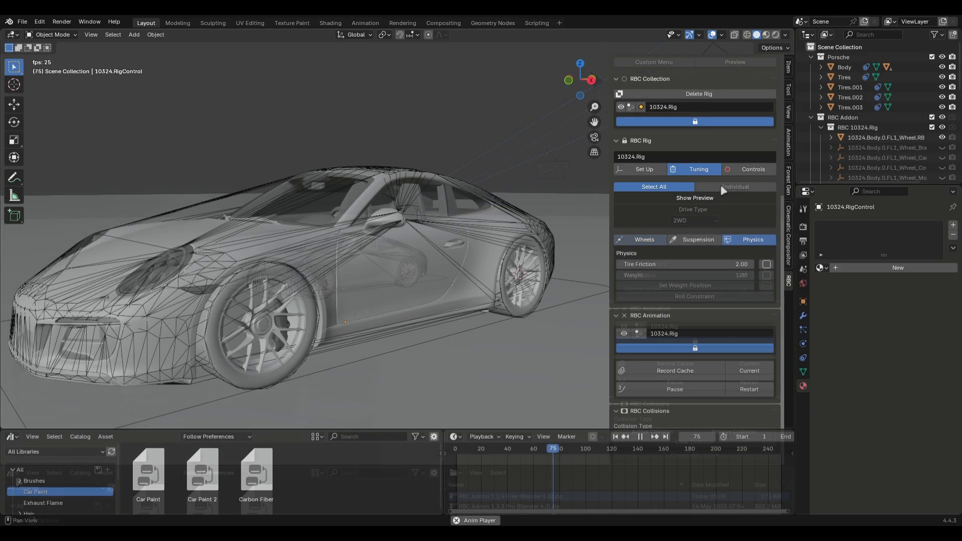
{"action": "left_click", "coordinate": [748, 170]}
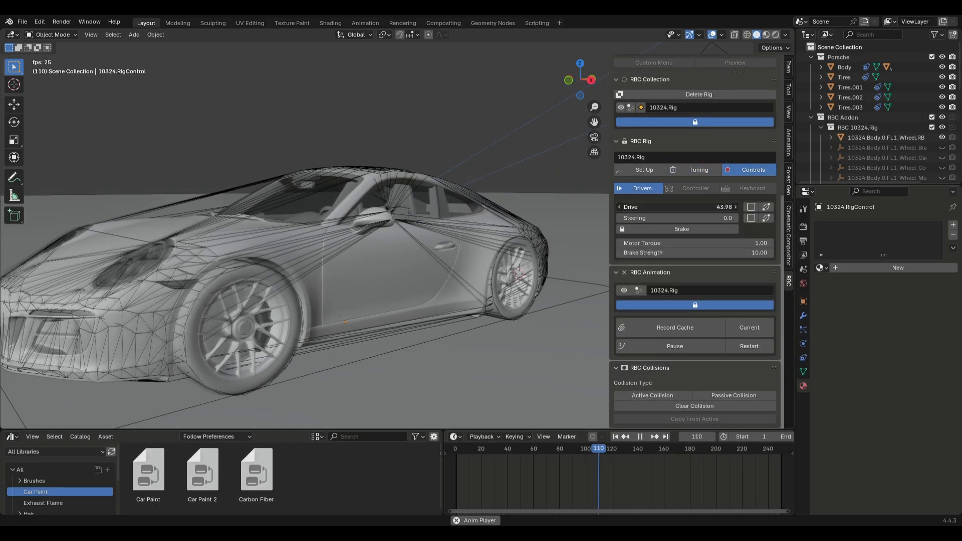
{"action": "scroll", "coordinate": [337, 264], "scroll_direction": "down", "scroll_amount": 8}
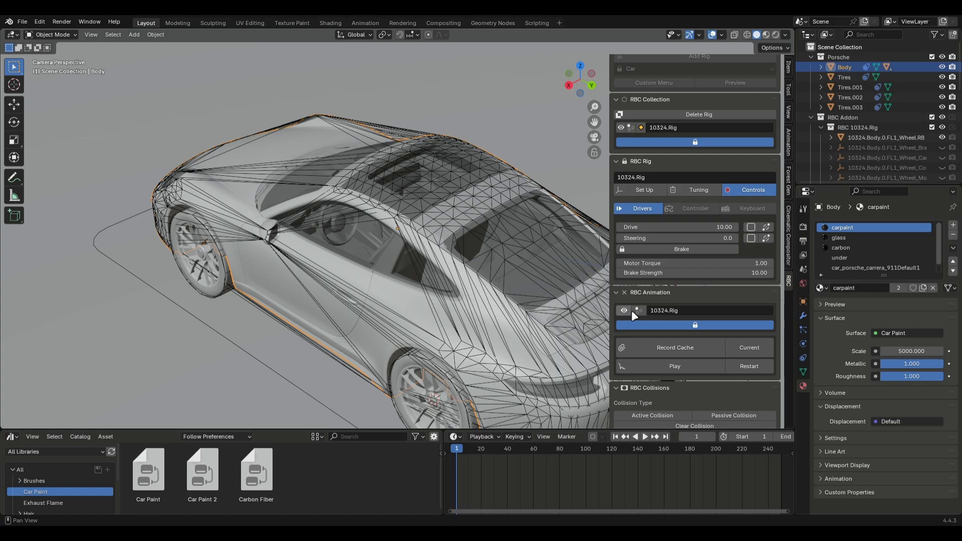
Record the rig's animation cache from the camera view while adjusting the Drive and Steering values
{"action": "left_click", "coordinate": [677, 347]}
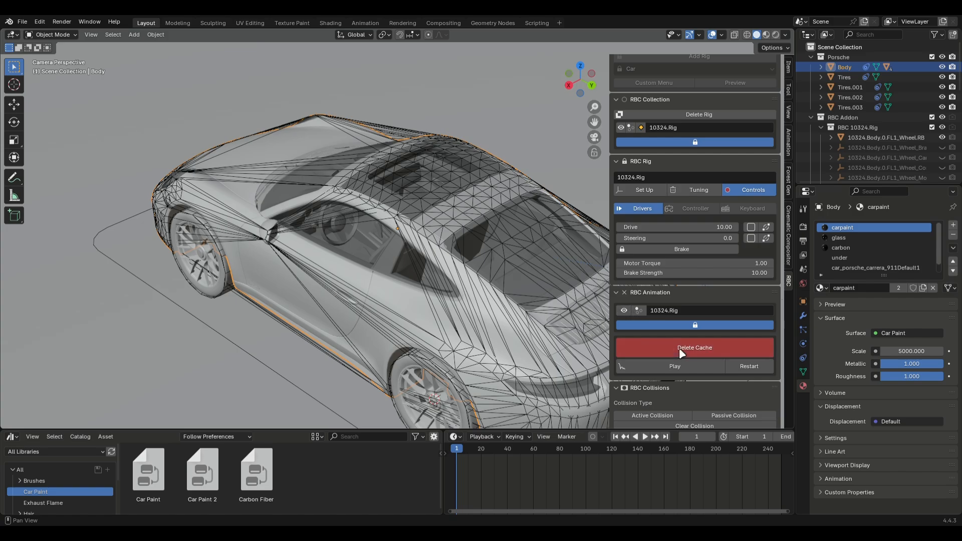
{"action": "key", "text": "KP_0"}
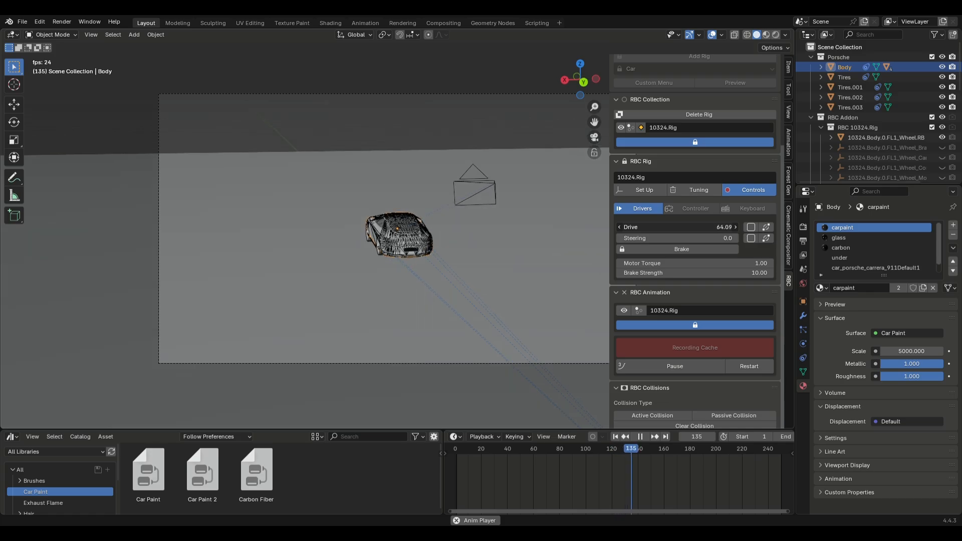
{"action": "mouse_move", "coordinate": [696, 238]}
{"action": "left_mouse_down"}
{"action": "mouse_move", "coordinate": [676, 238]}
{"action": "mouse_move", "coordinate": [696, 238]}
{"action": "left_mouse_up"}
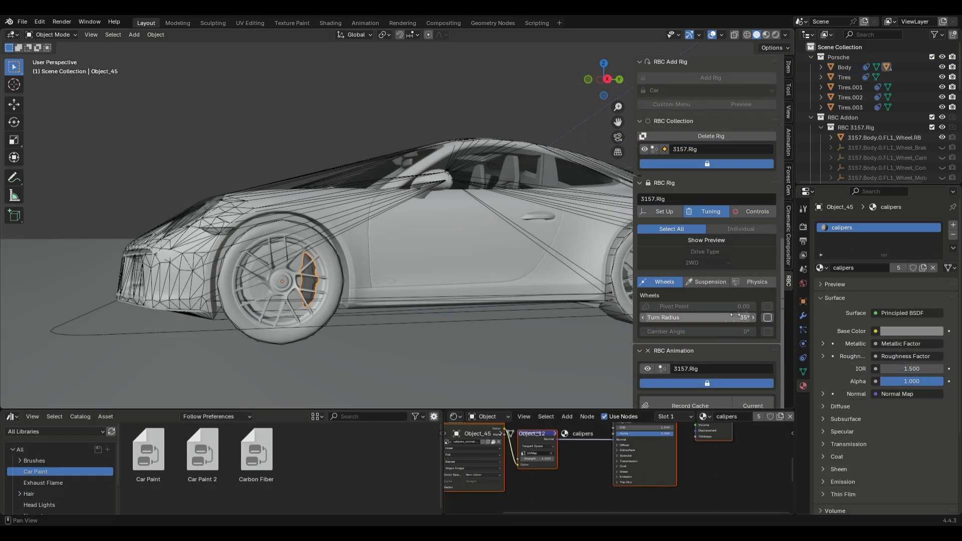
Clear the parent of the brake calipers Object_33, Object_45, Object_57 and Object_69 while keeping their transformation
{"action": "left_click", "coordinate": [803, 301]}
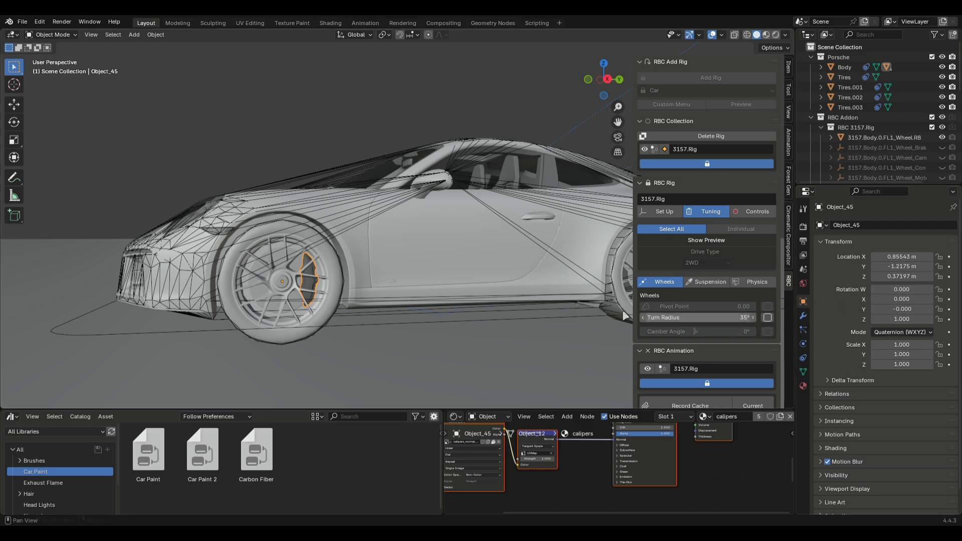
{"action": "key", "text": "ctrl+a"}
{"action": "left_click", "coordinate": [329, 260]}
{"action": "middle_click_drag", "start_coordinate": [329, 260], "coordinate": [312, 281]}
{"action": "left_click", "coordinate": [329, 291]}
{"action": "left_click", "coordinate": [330, 290]}
{"action": "key", "text": "alt+p"}
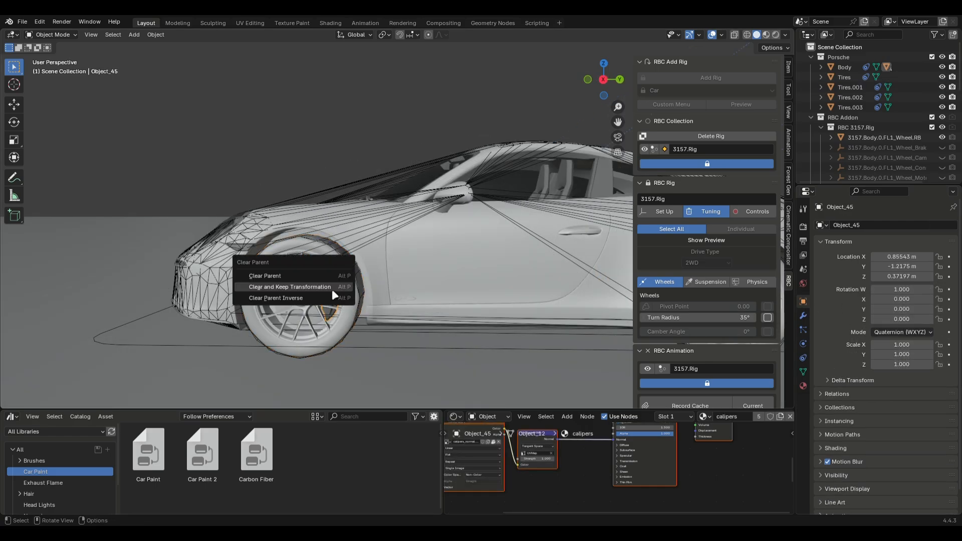
{"action": "left_click", "coordinate": [332, 288]}
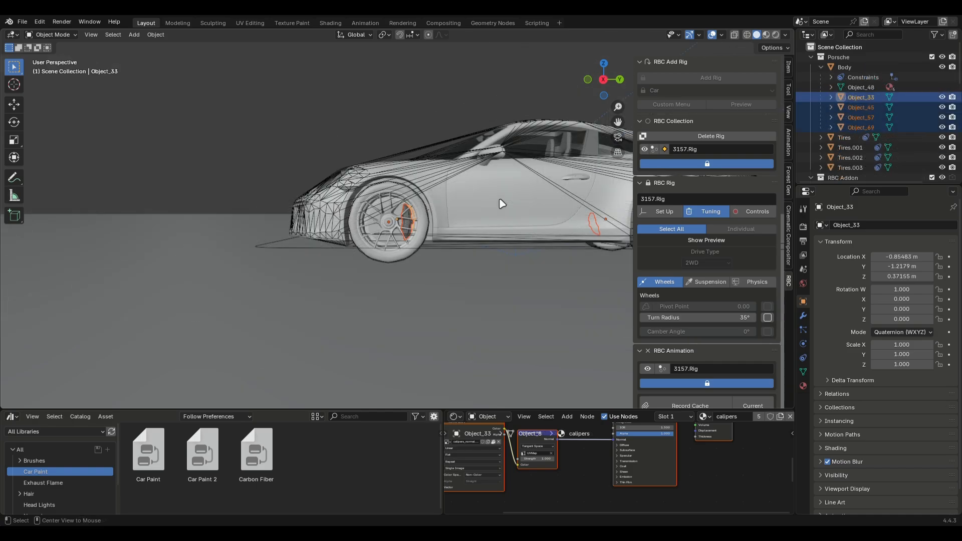
{"action": "key", "text": "alt+p"}
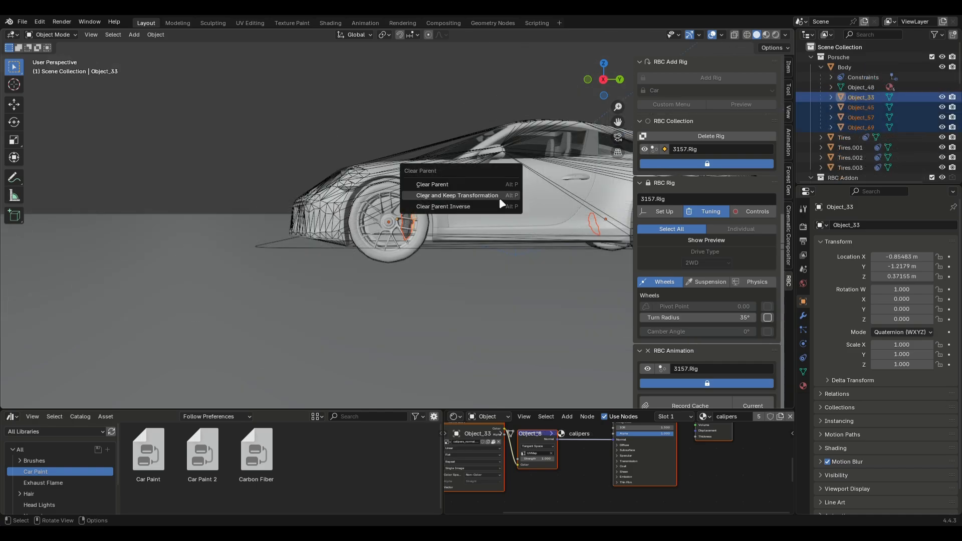
{"action": "left_click", "coordinate": [500, 197]}
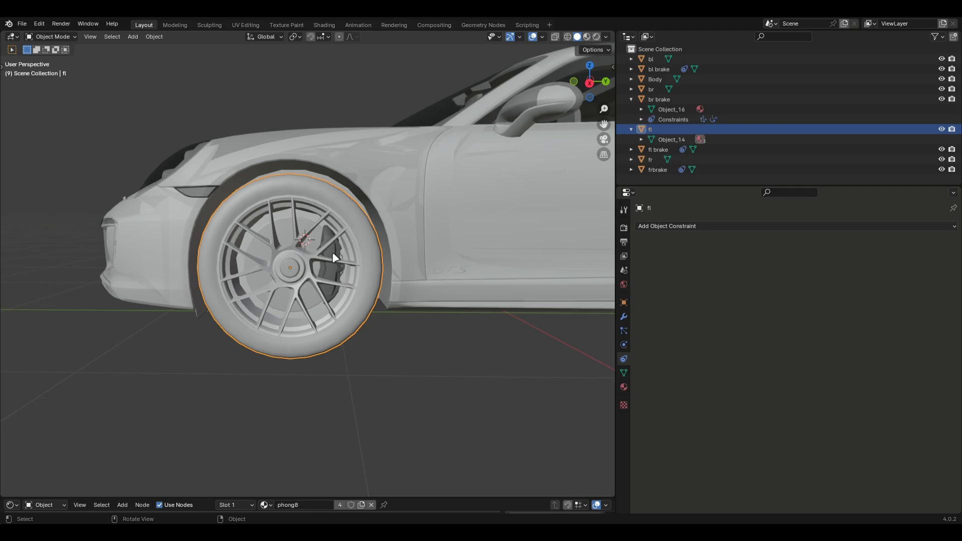
{"action": "left_click", "coordinate": [338, 251]}
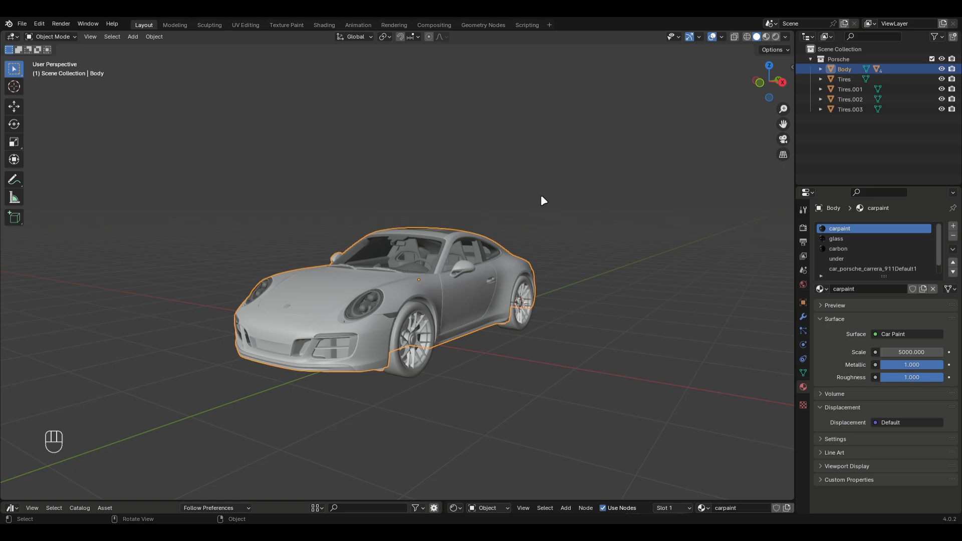
Add a new rig from the Car preset in the RBC Rigging tools
{"action": "key", "text": "n"}
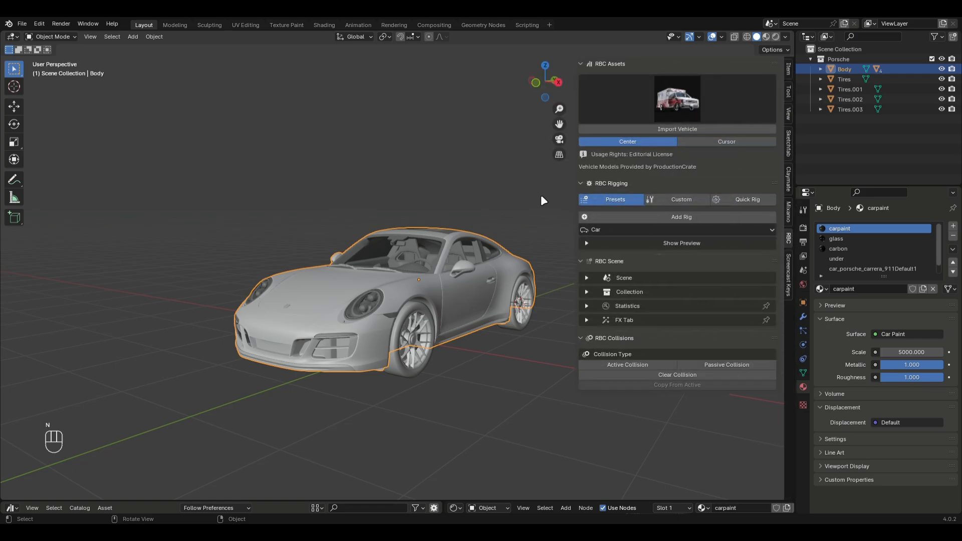
{"action": "left_click", "coordinate": [743, 118]}
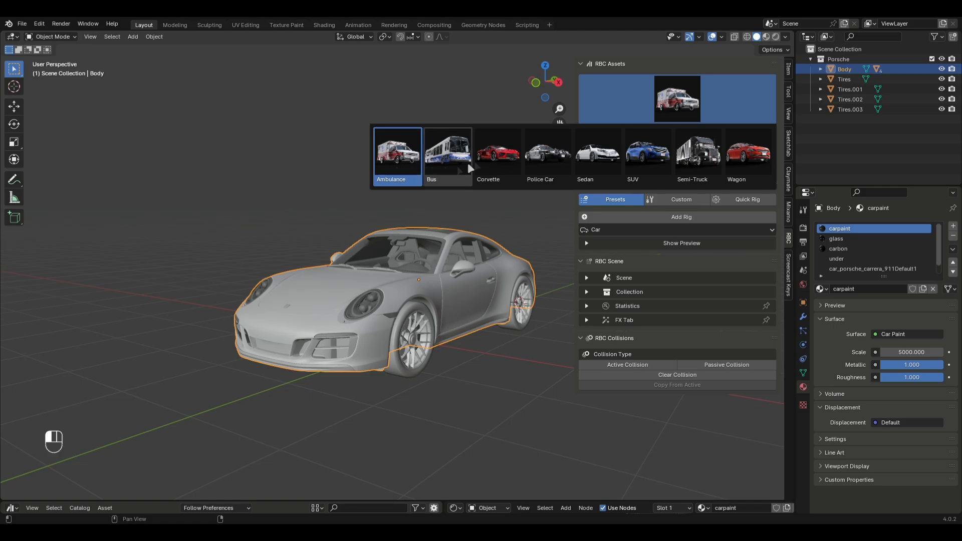
{"action": "left_click", "coordinate": [653, 222]}
Assign Body as the rig's Vehicle Body and the four tires to their FL, FR, BL and BR wheel slots
{"action": "middle_click_drag", "start_coordinate": [546, 248], "coordinate": [408, 331]}
{"action": "left_click", "coordinate": [425, 272]}
{"action": "scroll", "coordinate": [636, 310], "scroll_direction": "down", "scroll_amount": 2}
{"action": "left_click", "coordinate": [676, 395]}
{"action": "left_click", "coordinate": [441, 346]}
{"action": "left_click", "coordinate": [640, 438]}
{"action": "left_click", "coordinate": [281, 306]}
{"action": "left_click", "coordinate": [639, 351]}
Enable the rig's Brakes option and assign the four calipers to the FR, BR, BL and FL brake slots
{"action": "left_click", "coordinate": [729, 287]}
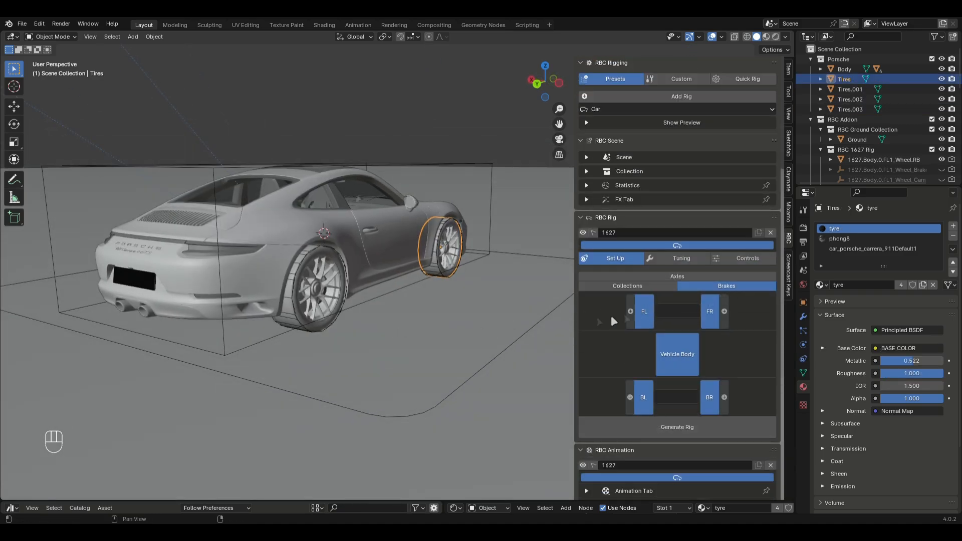
{"action": "middle_click_drag", "start_coordinate": [434, 296], "coordinate": [406, 321]}
{"action": "scroll", "coordinate": [406, 320], "scroll_direction": "up", "scroll_amount": 5}
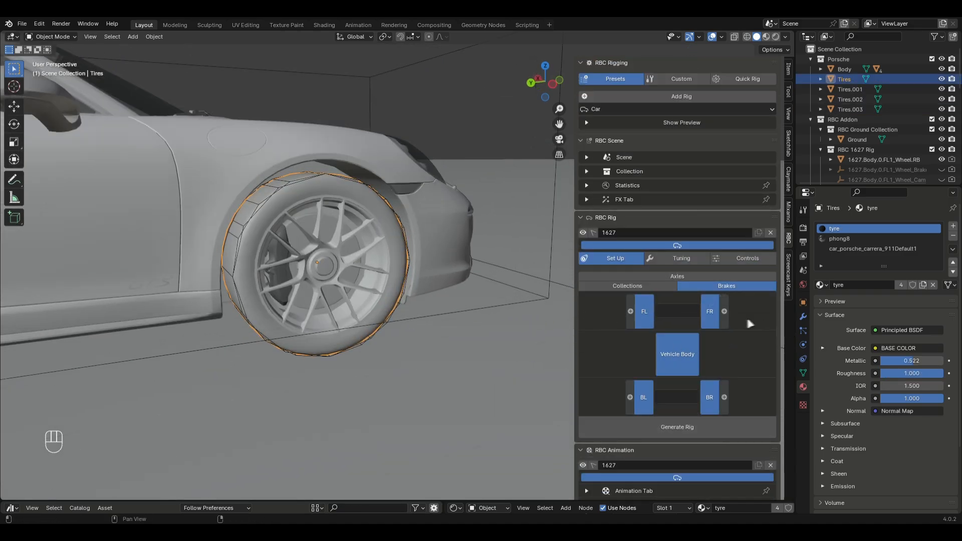
{"action": "left_click", "coordinate": [278, 266]}
{"action": "left_click", "coordinate": [723, 318]}
{"action": "middle_click_drag", "start_coordinate": [180, 346], "coordinate": [285, 344]}
{"action": "left_click", "coordinate": [228, 293]}
{"action": "left_click", "coordinate": [724, 403]}
{"action": "left_click", "coordinate": [286, 343]}
{"action": "left_click", "coordinate": [630, 398]}
{"action": "middle_click_drag", "start_coordinate": [126, 335], "coordinate": [189, 334]}
{"action": "left_click", "coordinate": [195, 328]}
{"action": "left_click", "coordinate": [630, 314]}
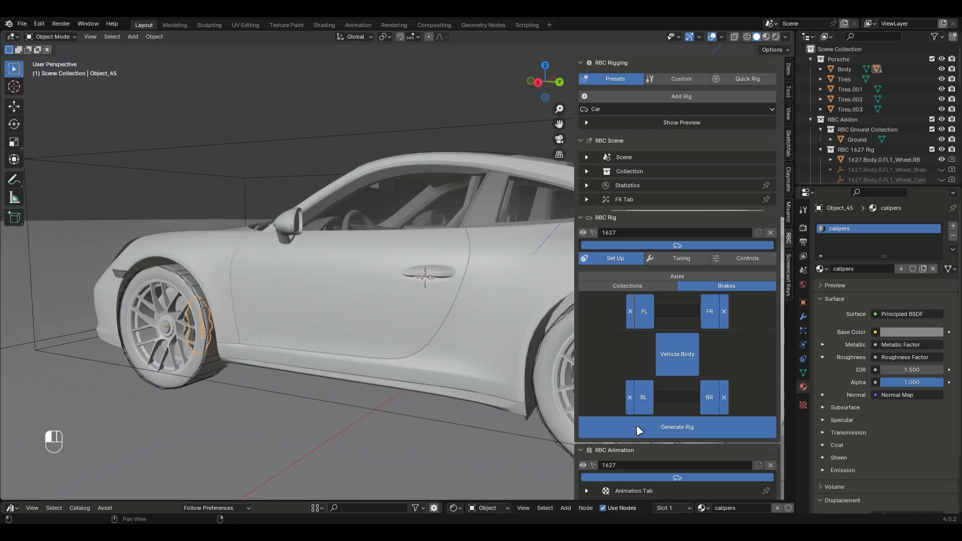
Generate the rig with brakes and select the displaced front caliper, Object_45
{"action": "left_click", "coordinate": [638, 428]}
{"action": "middle_click_drag", "start_coordinate": [437, 337], "coordinate": [288, 293]}
{"action": "left_click", "coordinate": [279, 281]}
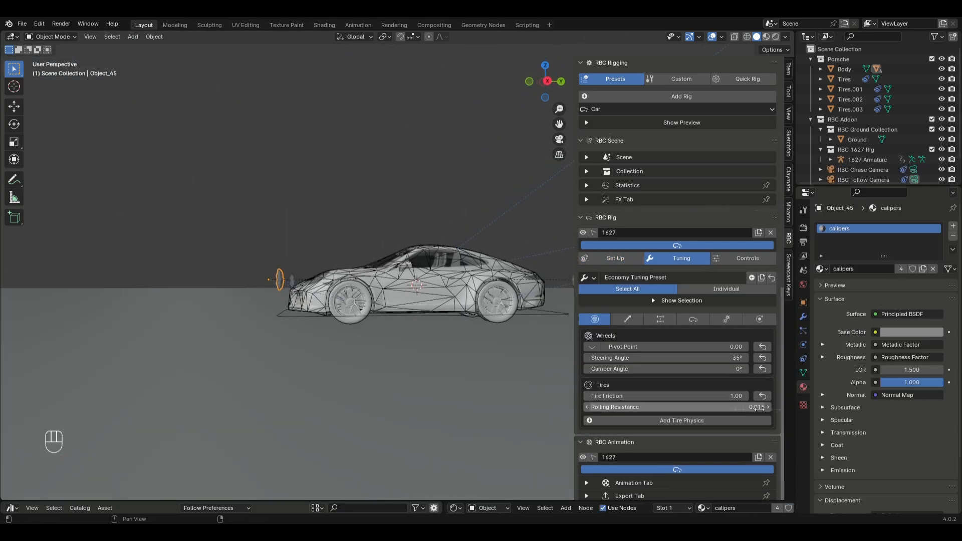
Apply Set Inverse to the RBC Child Of brake caliper constraint on each displaced caliper
{"action": "left_click", "coordinate": [804, 358]}
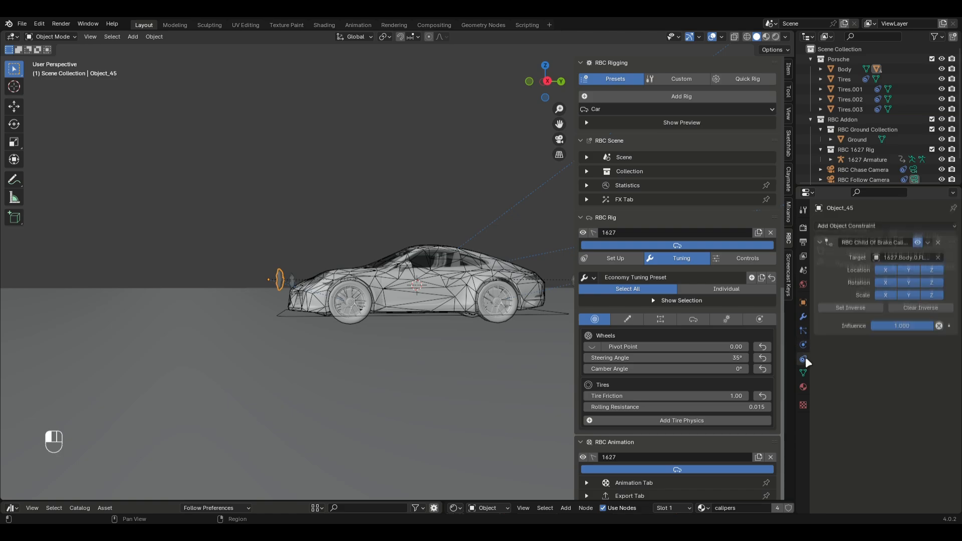
{"action": "middle_click_drag", "start_coordinate": [416, 340], "coordinate": [295, 380], "text": "shift"}
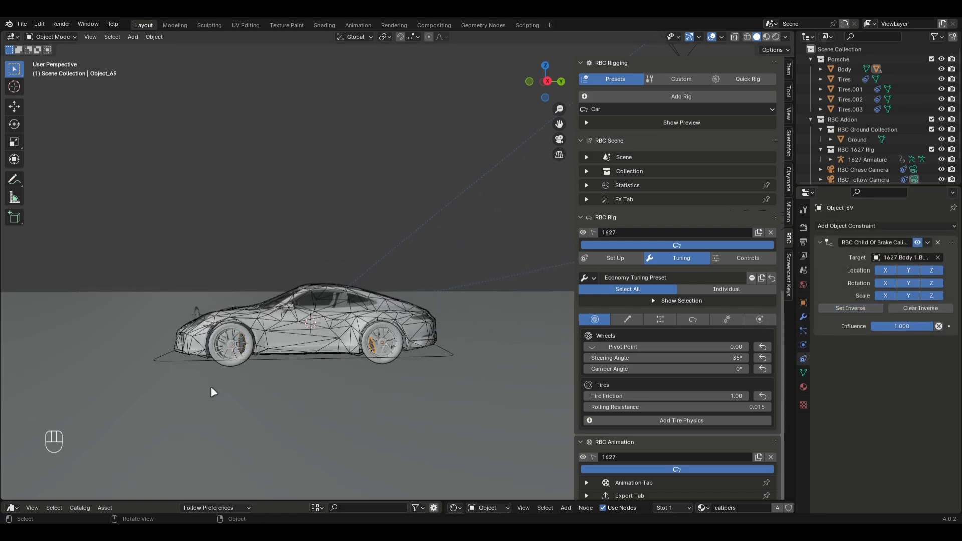
{"action": "middle_click_drag", "start_coordinate": [213, 391], "coordinate": [176, 369]}
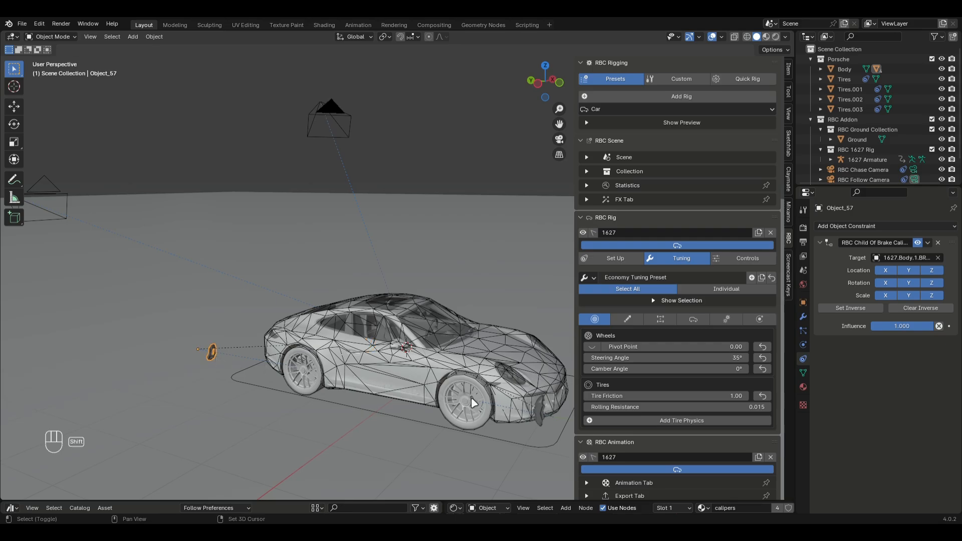
{"action": "left_click", "coordinate": [860, 310]}
{"action": "left_click", "coordinate": [861, 309]}
{"action": "middle_click_drag", "start_coordinate": [421, 383], "coordinate": [166, 365]}
{"action": "middle_click_drag", "start_coordinate": [165, 366], "coordinate": [397, 364], "text": "shift"}
Play the animation briefly, return to the first frame, and examine the front caliper and Tires.001
{"action": "key", "text": "space"}
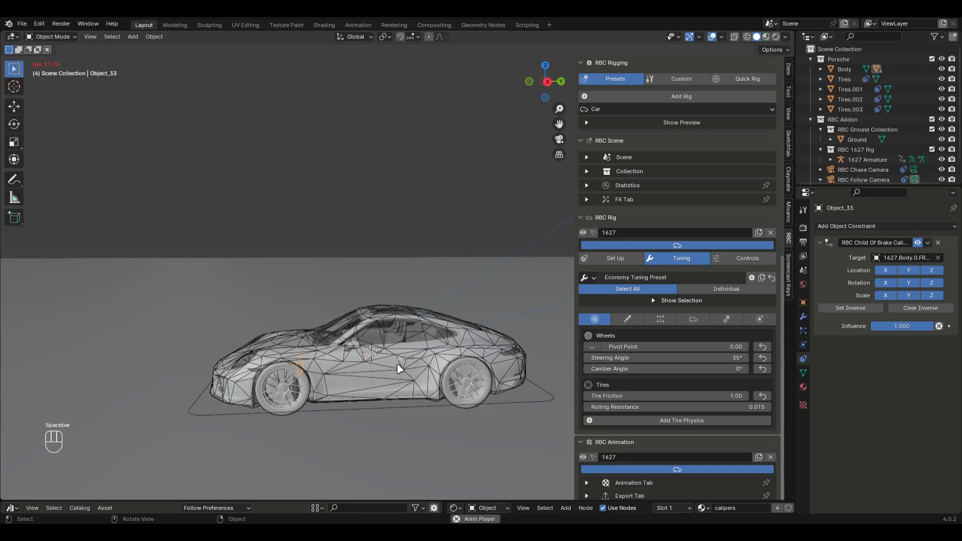
{"action": "key", "text": "space"}
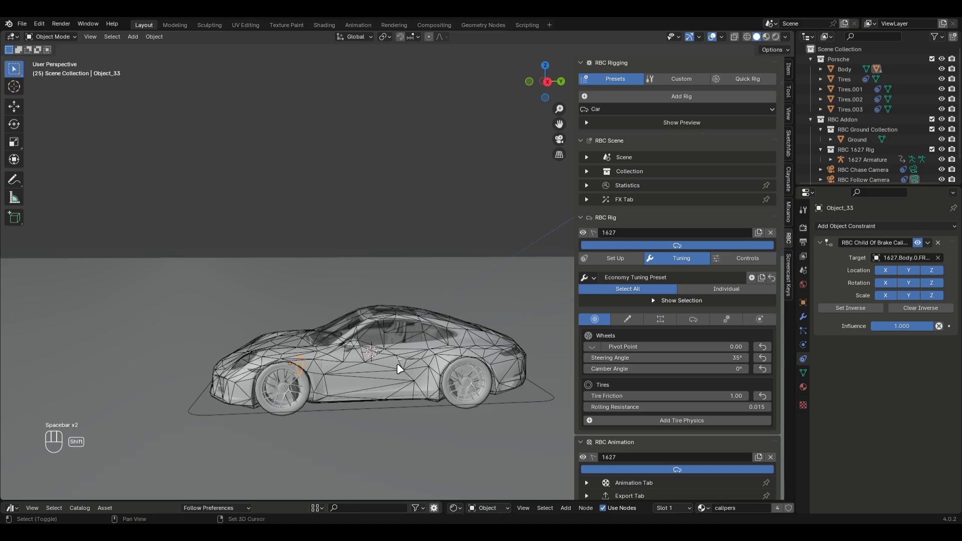
{"action": "key", "text": "shift+Left"}
{"action": "scroll", "coordinate": [398, 364], "scroll_direction": "up", "scroll_amount": 1}
{"action": "middle_click_drag", "start_coordinate": [334, 393], "coordinate": [339, 359], "text": "shift"}
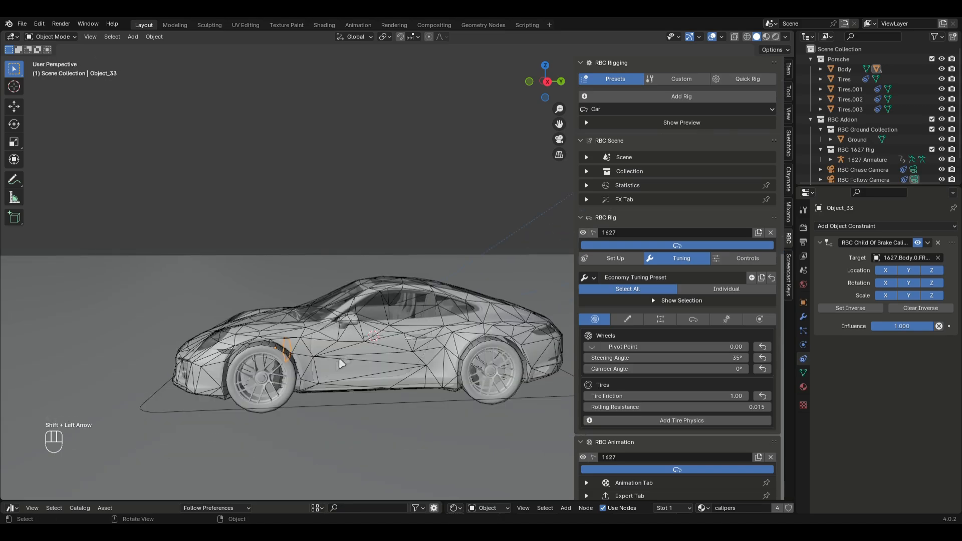
{"action": "left_click", "coordinate": [280, 385]}
{"action": "middle_click_drag", "start_coordinate": [391, 395], "coordinate": [294, 366]}
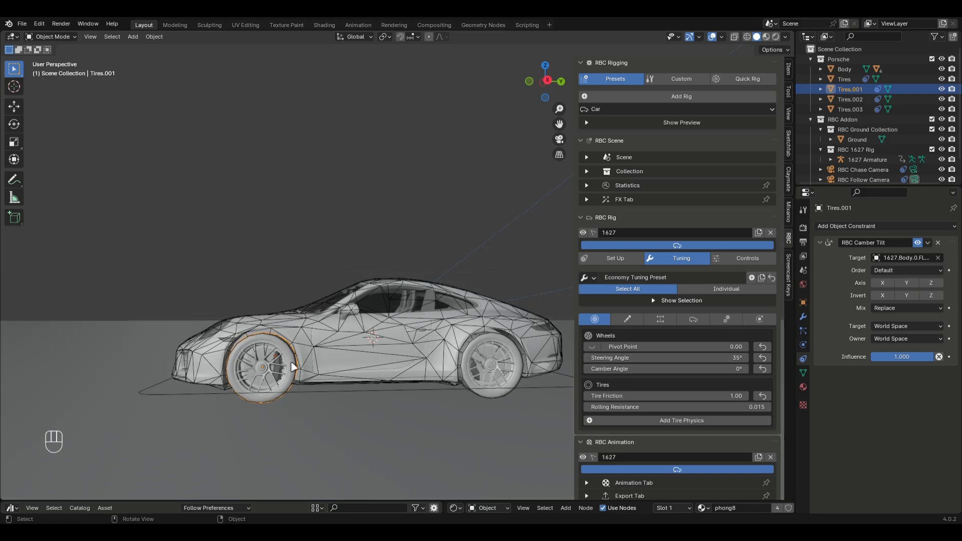
Clear the parent of the calipers Object_33, Object_45, Object_57 and Object_69 nested under Body
{"action": "left_click", "coordinate": [821, 69]}
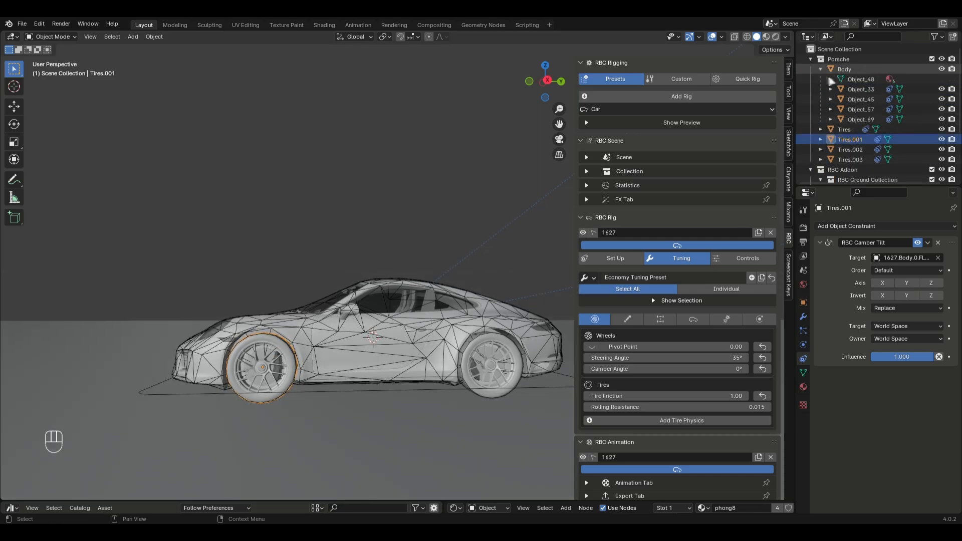
{"action": "left_click", "coordinate": [861, 79]}
{"action": "left_click", "coordinate": [860, 89]}
{"action": "left_click", "coordinate": [857, 119], "text": "shift"}
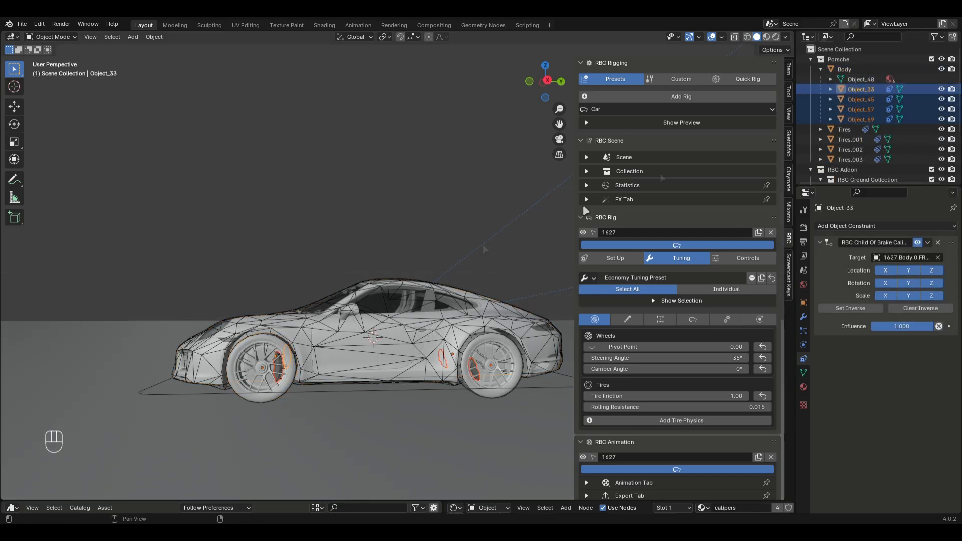
{"action": "key", "text": "alt+p"}
{"action": "left_click", "coordinate": [382, 278]}
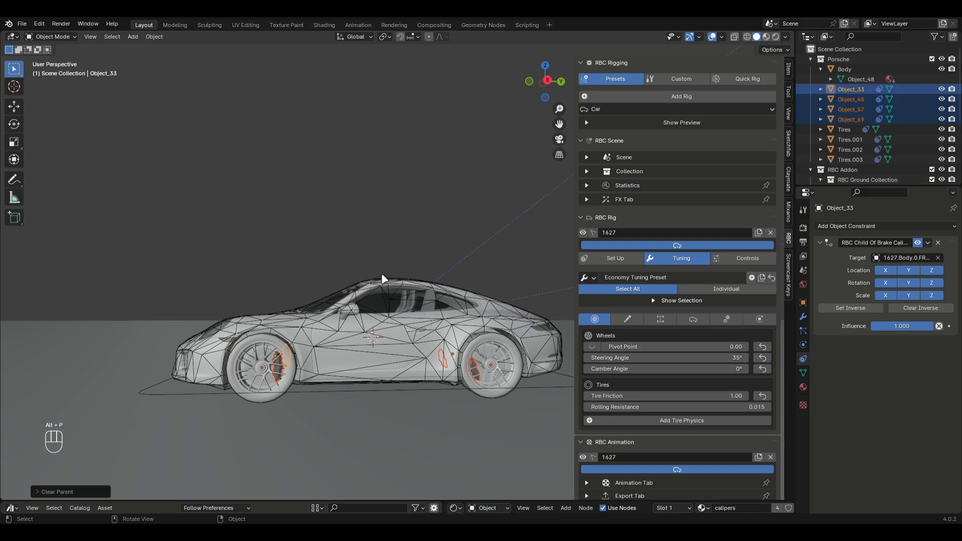
Replay the animation from the first frame to check how the calipers follow the wheels
{"action": "key", "text": "shift+Left"}
{"action": "key", "text": "space"}
{"action": "key", "text": "space"}
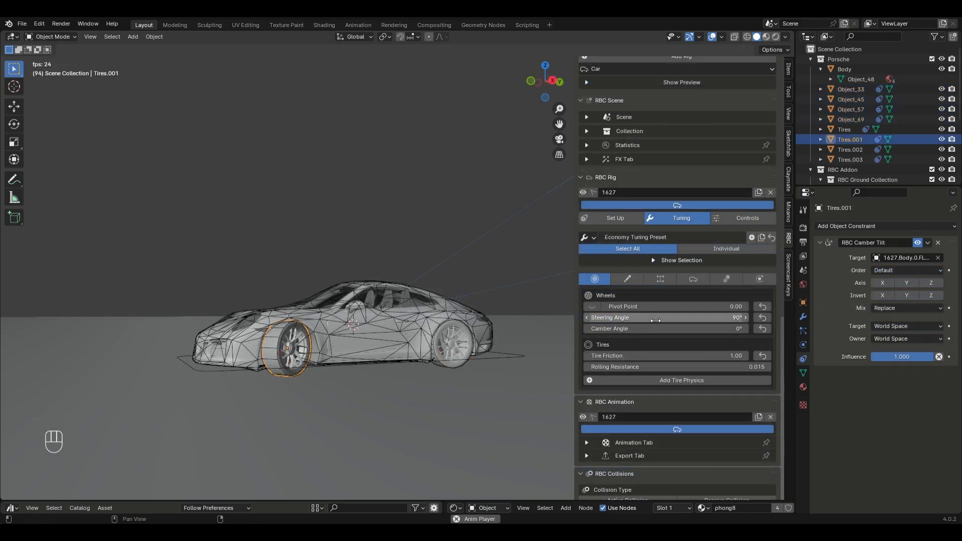
Try different Steering Angle values and a Camber Angle of -21° during playback, restoring them to 35° and 0°
{"action": "key", "text": "shift+Left"}
{"action": "left_click_drag", "start_coordinate": [659, 317], "coordinate": [589, 317]}
{"action": "key", "text": "shift+Left"}
{"action": "left_click_drag", "start_coordinate": [660, 317], "coordinate": [621, 328]}
{"action": "key", "text": "shift+Left"}
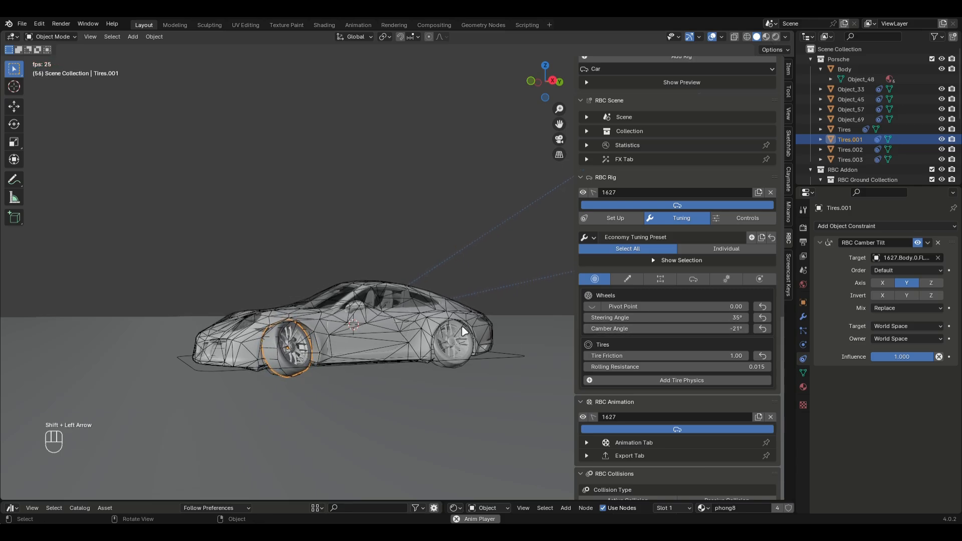
{"action": "key", "text": "space"}
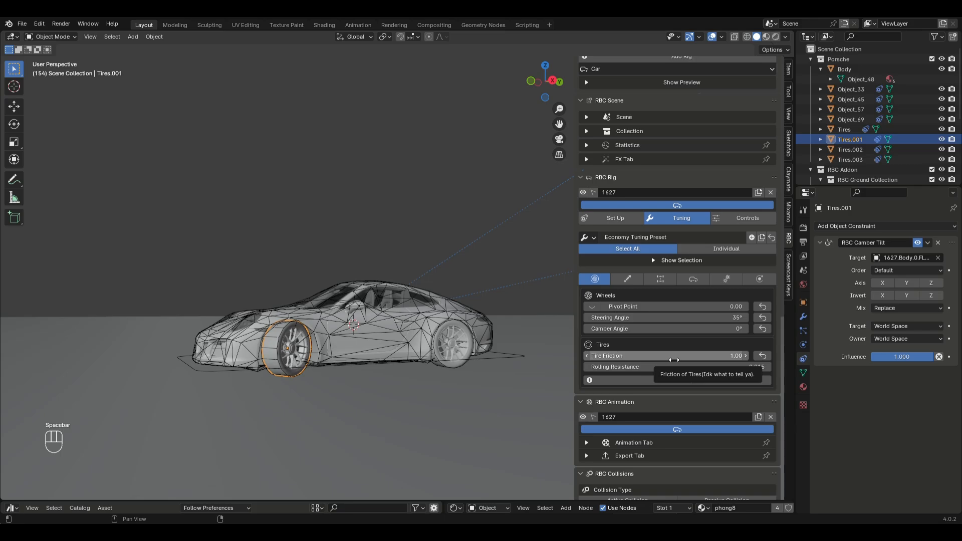
{"action": "key", "text": "shift+Left"}
Set the suspension's Spring Stiffness to 70 for all wheels while playing the animation to watch the ride
{"action": "left_click", "coordinate": [627, 279]}
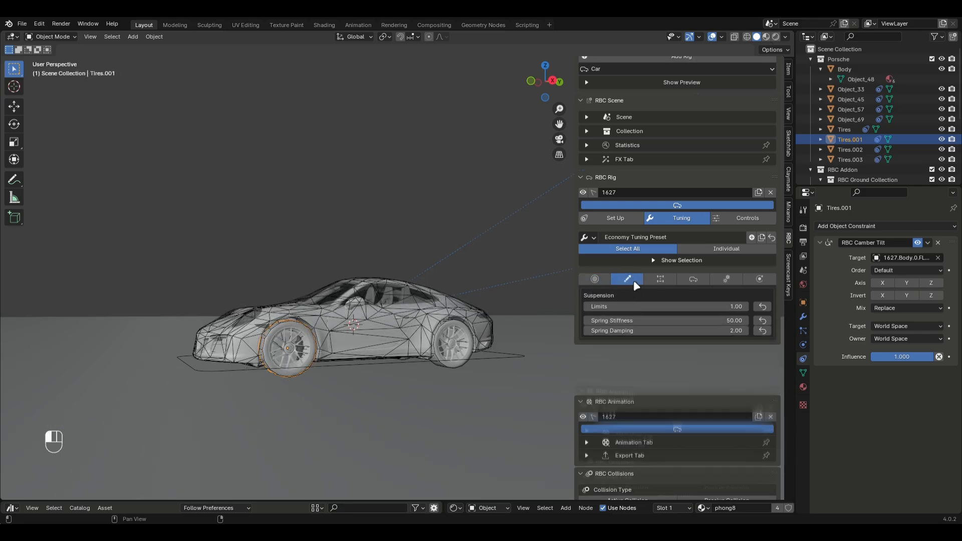
{"action": "key", "text": "space"}
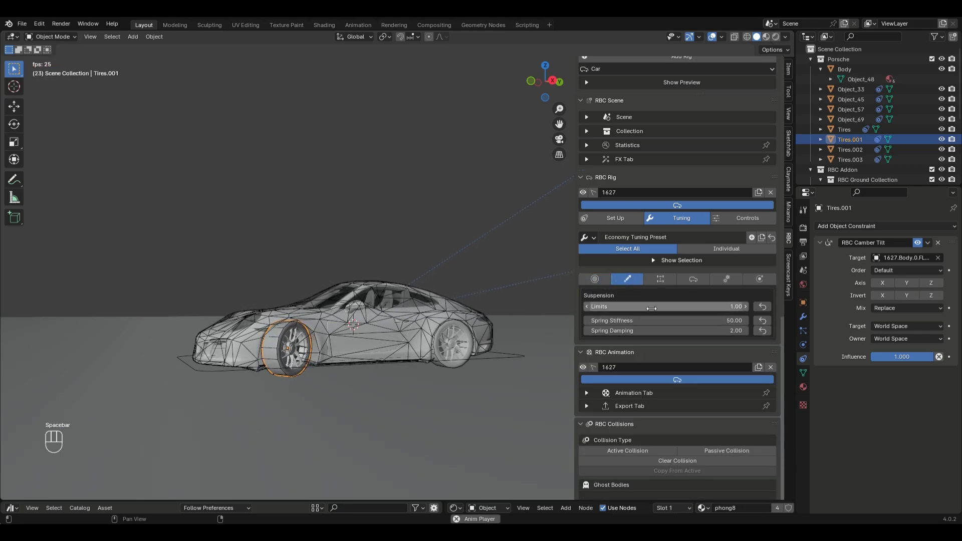
{"action": "left_click_drag", "start_coordinate": [636, 306], "coordinate": [700, 321]}
{"action": "key", "text": "space"}
{"action": "key", "text": "space"}
{"action": "middle_click_drag", "start_coordinate": [345, 413], "coordinate": [441, 344], "text": "ctrl+shift"}
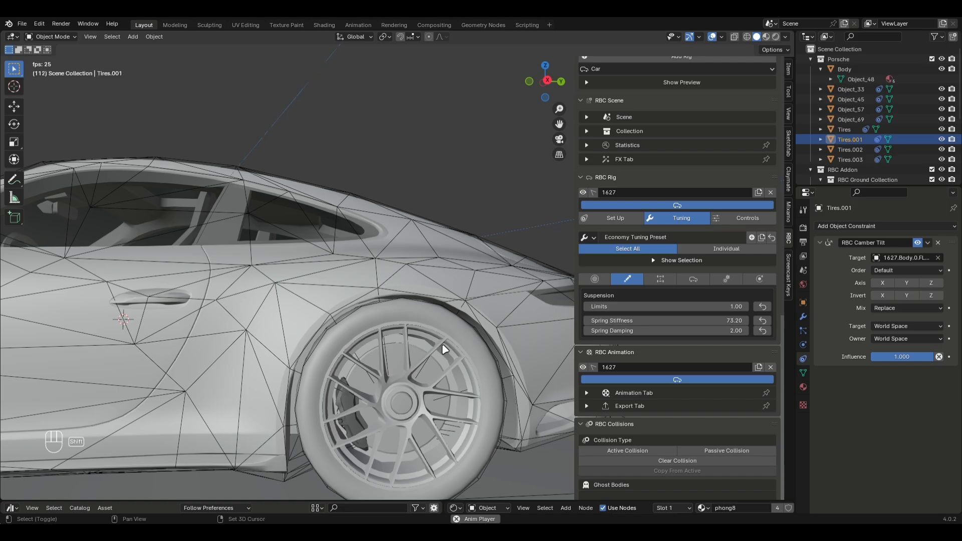
{"action": "left_click", "coordinate": [679, 323]}
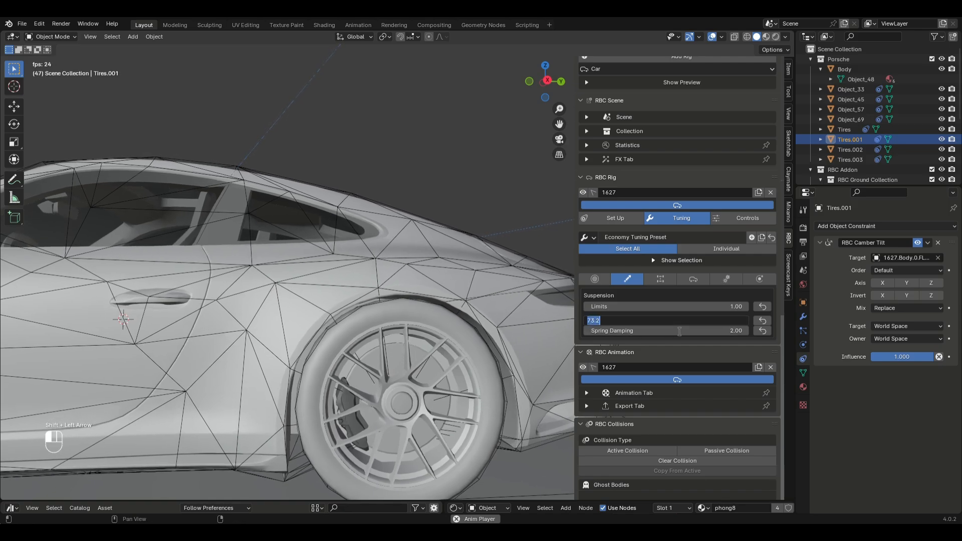
{"action": "type", "text": "70"}
{"action": "key", "text": "Return"}
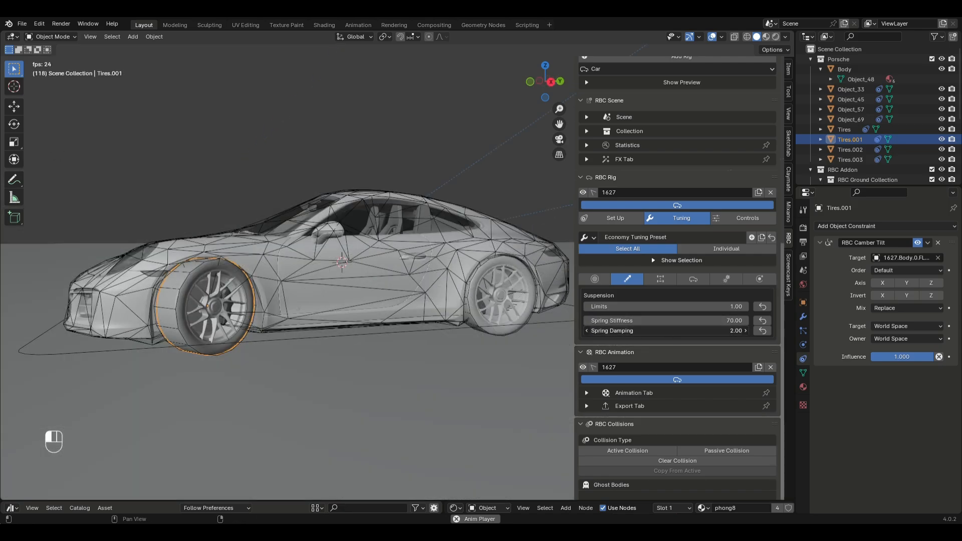
Try Spring Damping values of about 50 and 0 during playback, and reset the damping to its default
{"action": "left_click_drag", "start_coordinate": [667, 331], "coordinate": [682, 330]}
{"action": "key", "text": "shift+Left"}
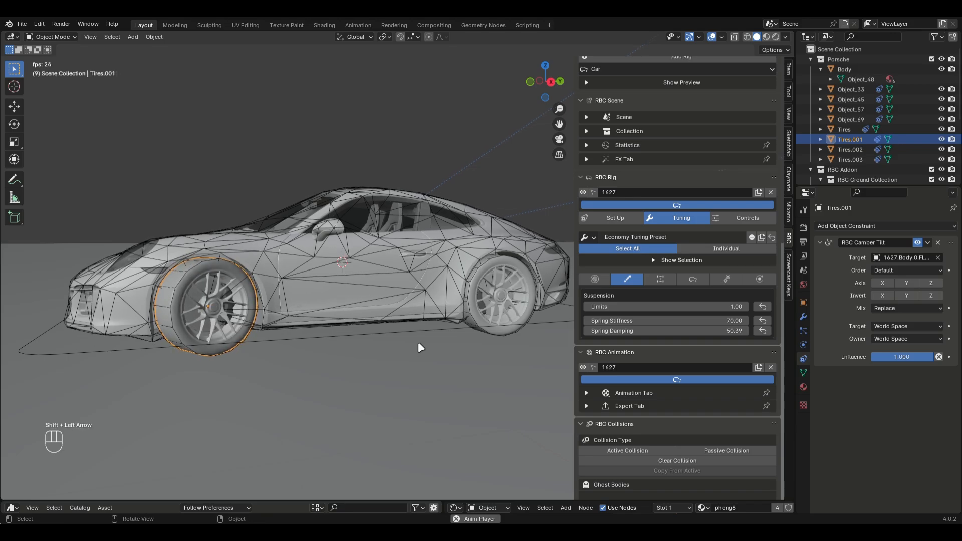
{"action": "left_click", "coordinate": [676, 331]}
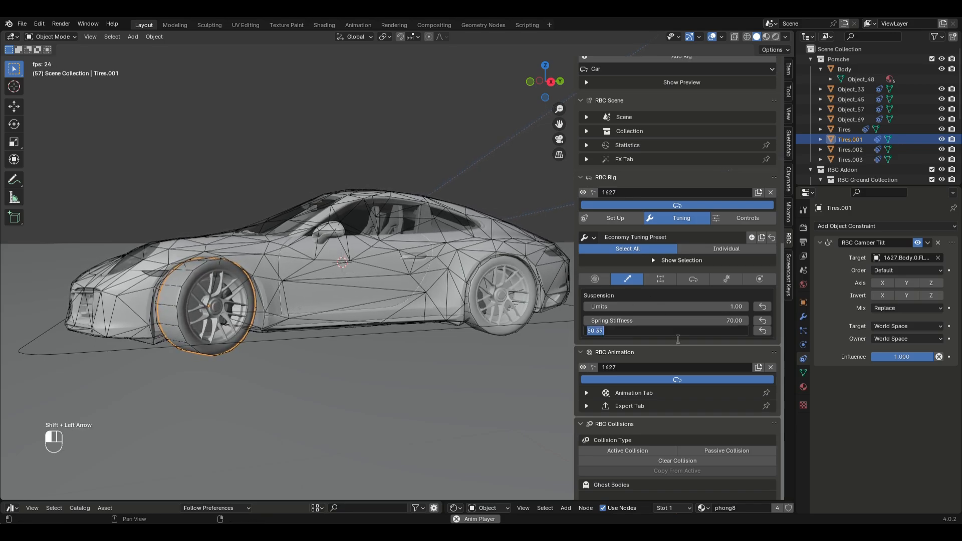
{"action": "type", "text": "0"}
{"action": "key", "text": "Return"}
{"action": "key", "text": "shift+Left"}
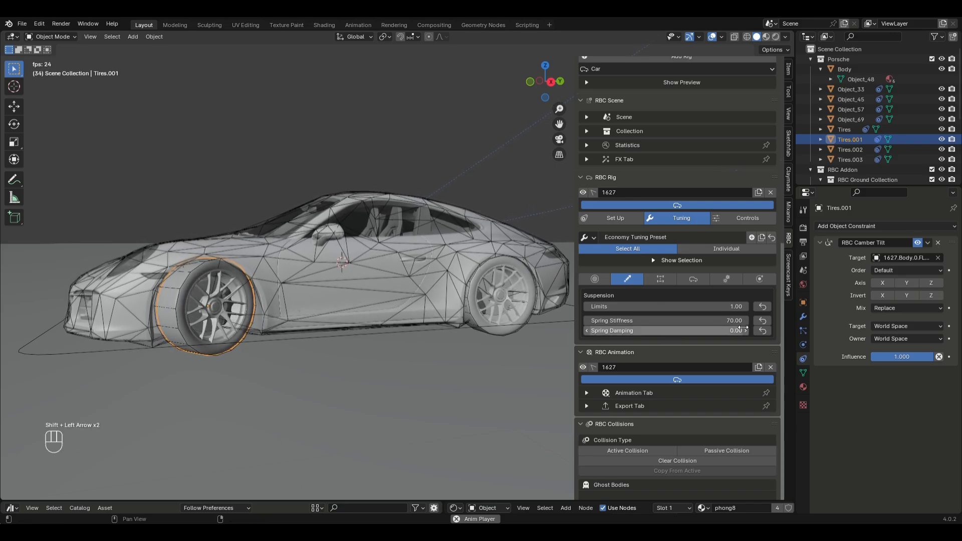
{"action": "left_click", "coordinate": [744, 330]}
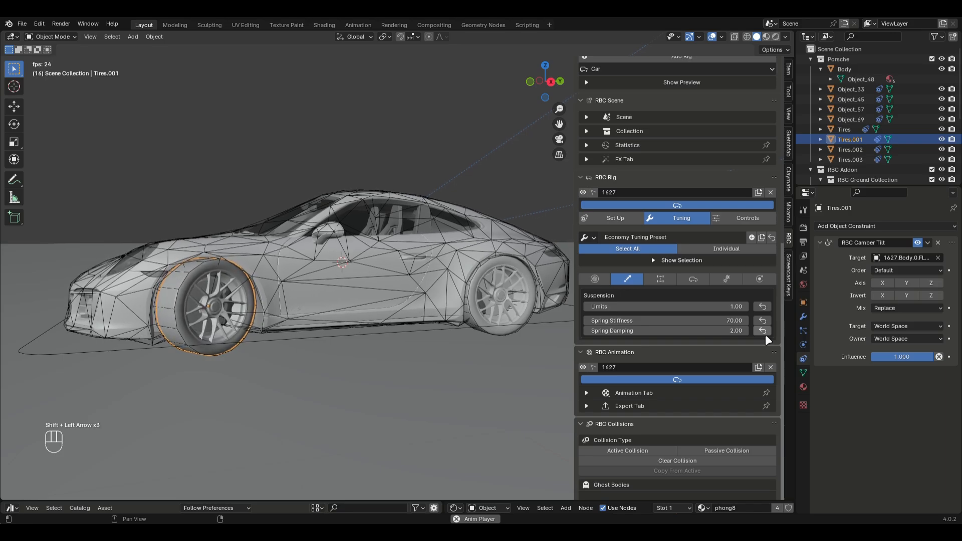
Review the drivetrain options in the tuning settings and keep 2WD
{"action": "left_click", "coordinate": [661, 279]}
{"action": "left_click", "coordinate": [641, 306]}
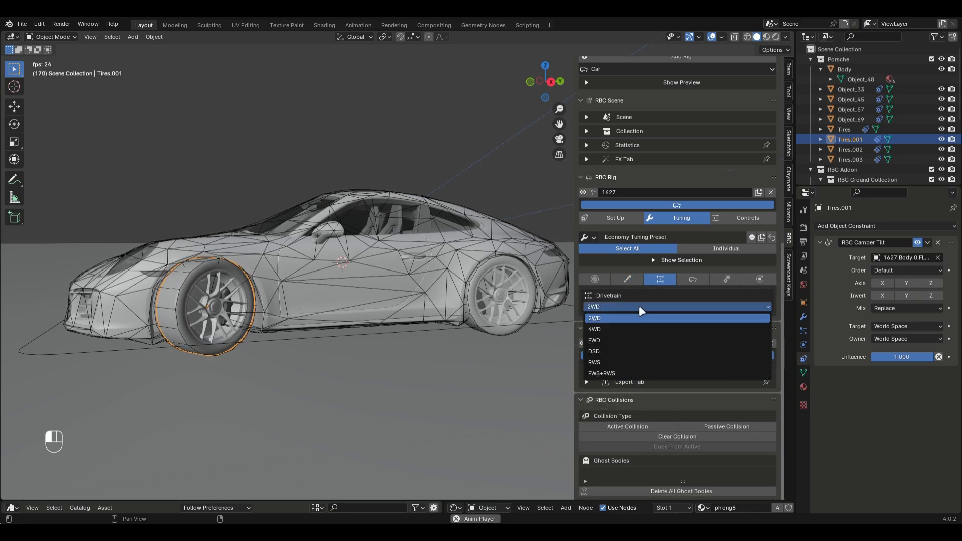
{"action": "left_click", "coordinate": [616, 317]}
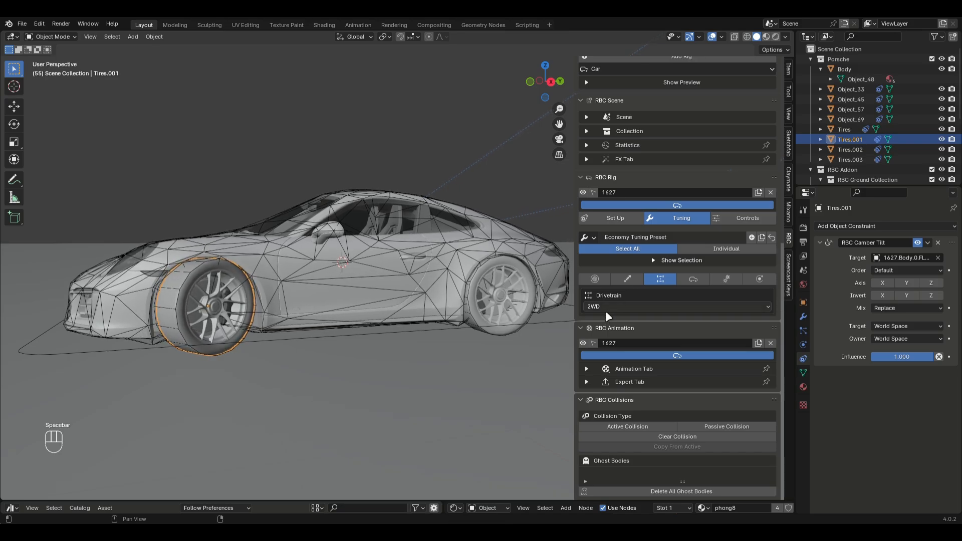
{"action": "key", "text": "space"}
Set the body Weight to 2100 kg in the rig's body tuning
{"action": "left_click", "coordinate": [693, 279]}
{"action": "left_click", "coordinate": [669, 306]}
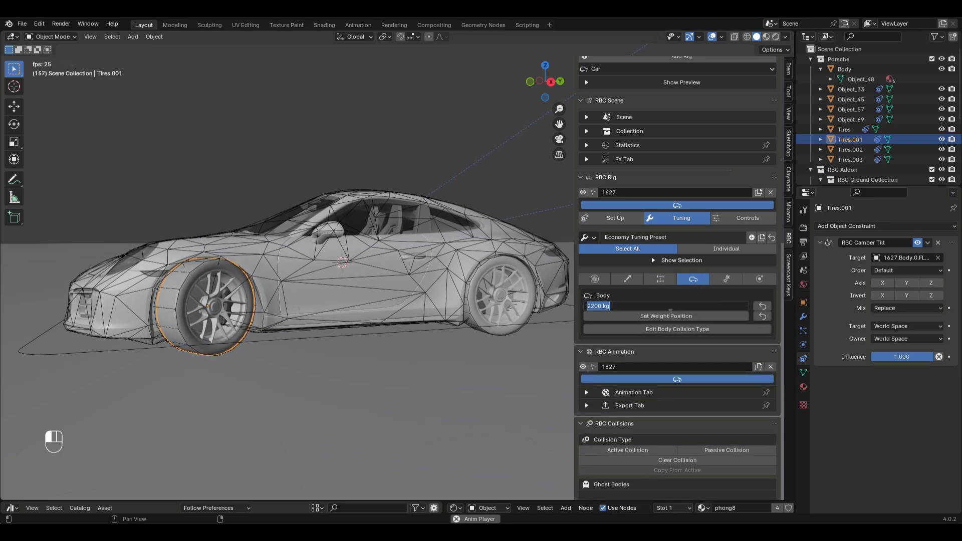
{"action": "type", "text": "2100"}
{"action": "key", "text": "Return"}
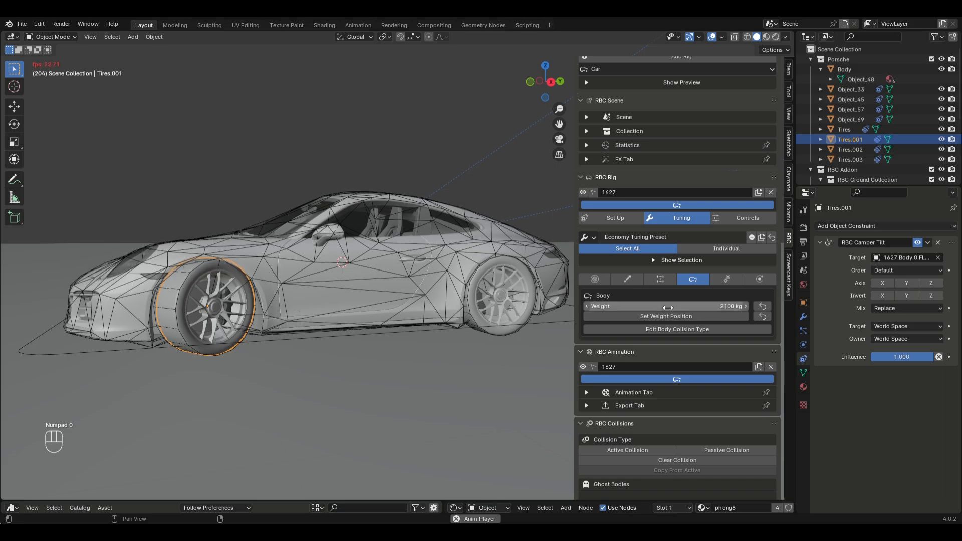
Move the body's weight position along Y towards the rear wheels, confirm it, and preview the animation
{"action": "left_click", "coordinate": [666, 316]}
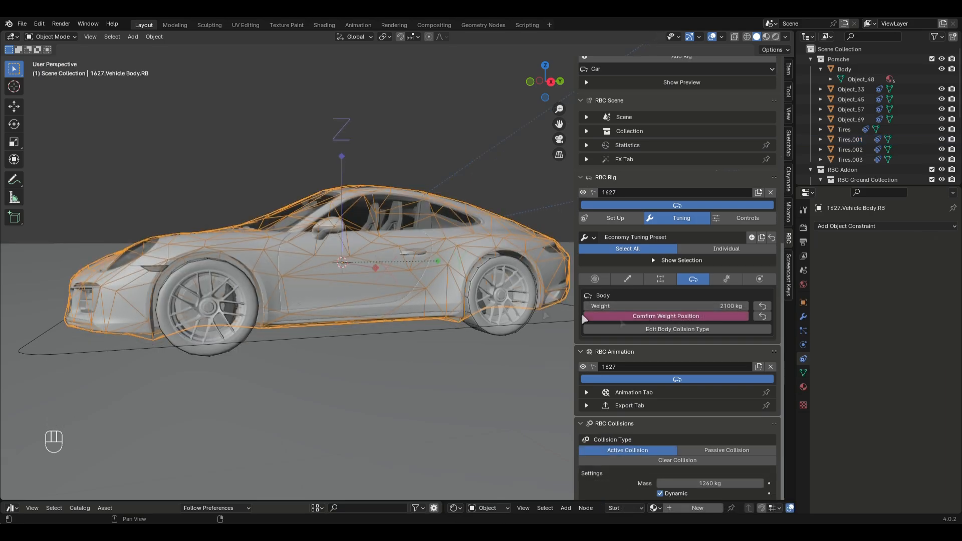
{"action": "key", "text": "g"}
{"action": "key", "text": "y"}
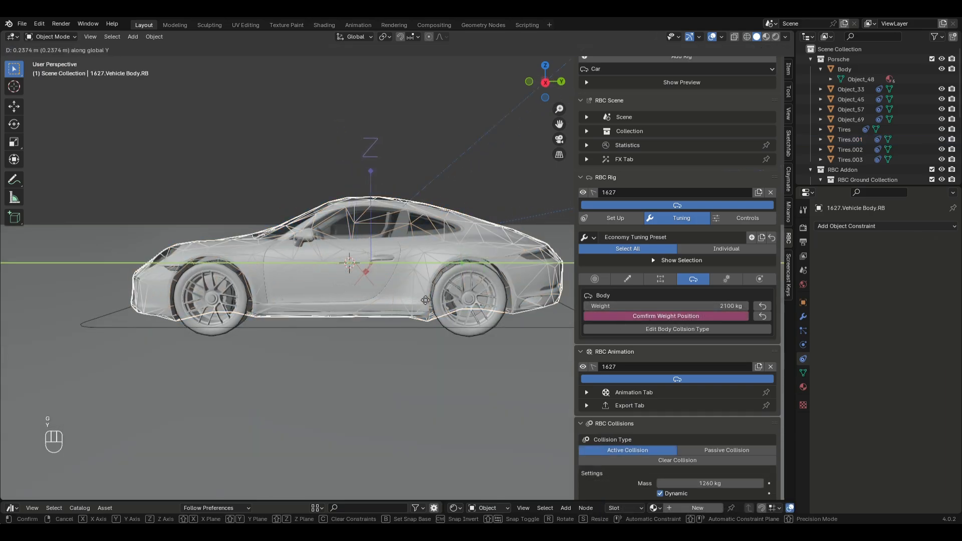
{"action": "left_click", "coordinate": [475, 289]}
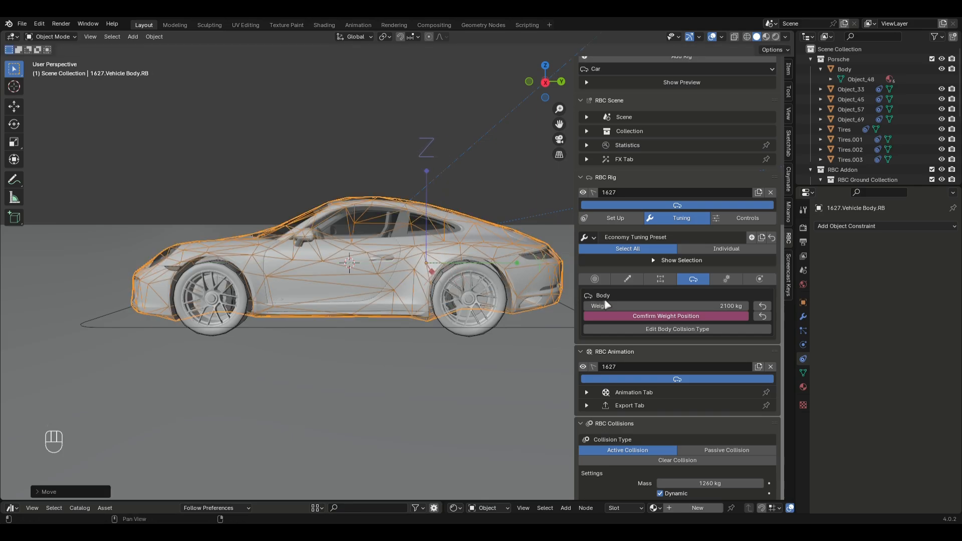
{"action": "left_click", "coordinate": [614, 317]}
{"action": "key", "text": "space"}
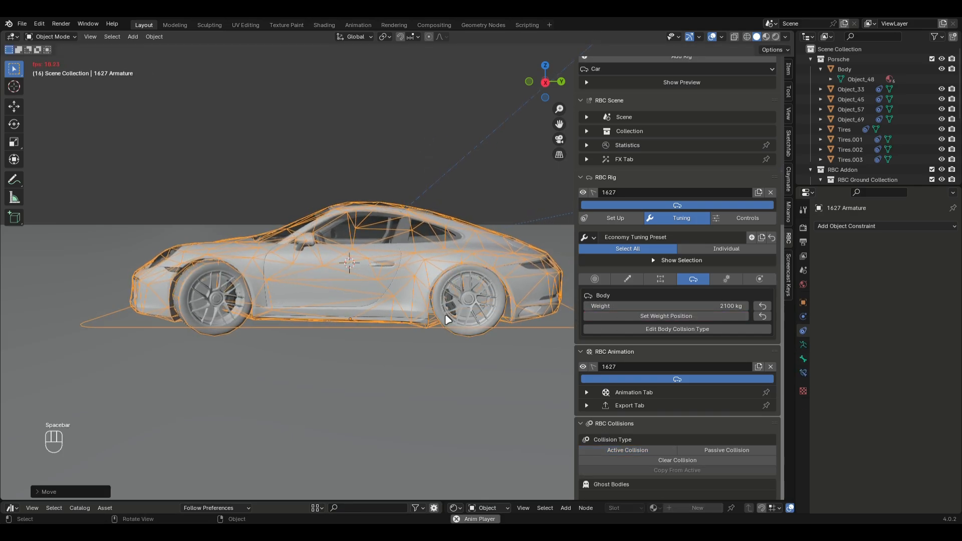
{"action": "key", "text": "space"}
{"action": "key", "text": "space"}
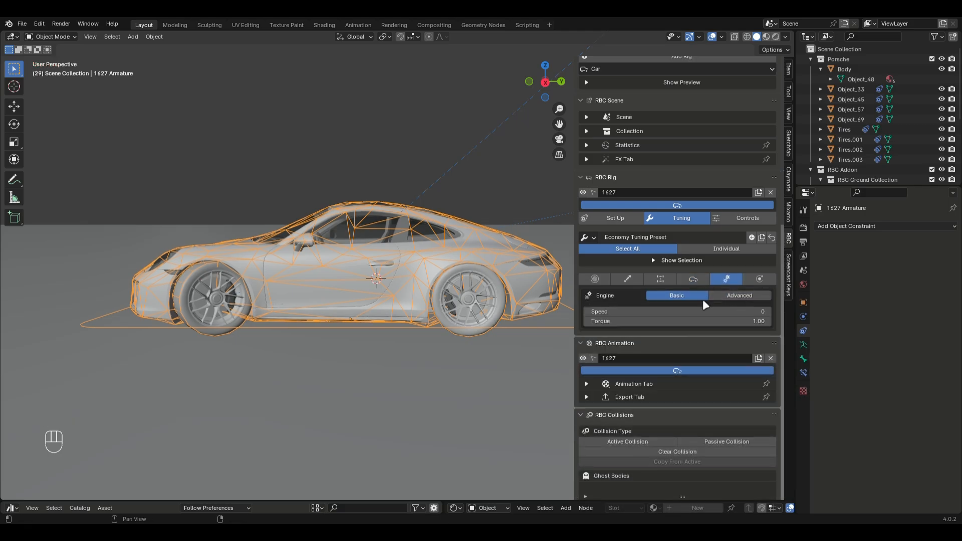
Load the Sports Engine Preset in the Advanced engine settings, preview it, and return the engine to Basic mode
{"action": "left_click", "coordinate": [723, 298]}
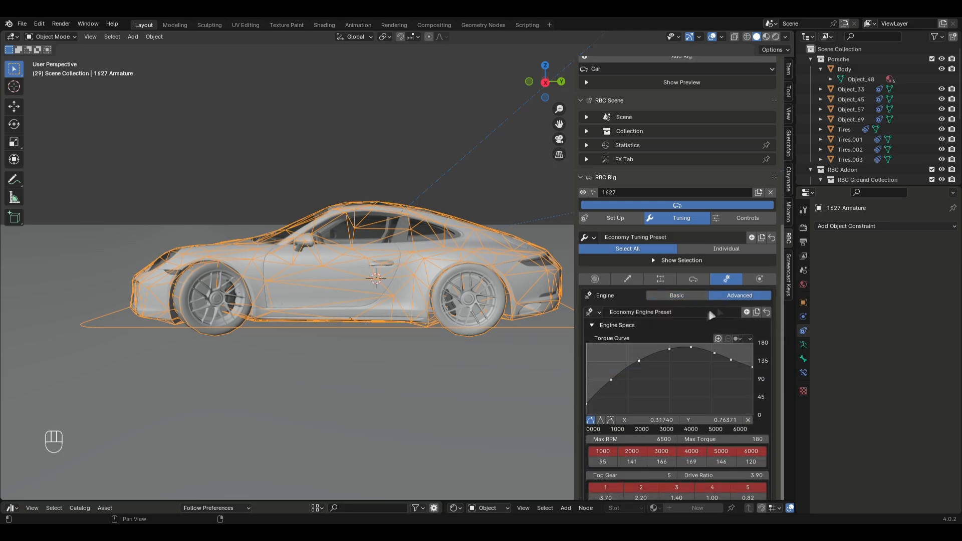
{"action": "left_click", "coordinate": [599, 313]}
{"action": "left_click", "coordinate": [607, 346]}
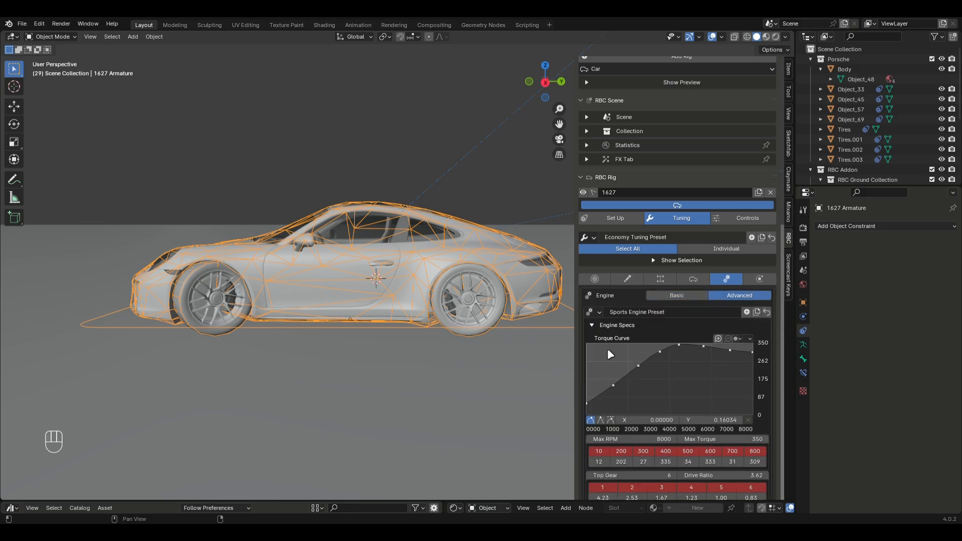
{"action": "key", "text": "space"}
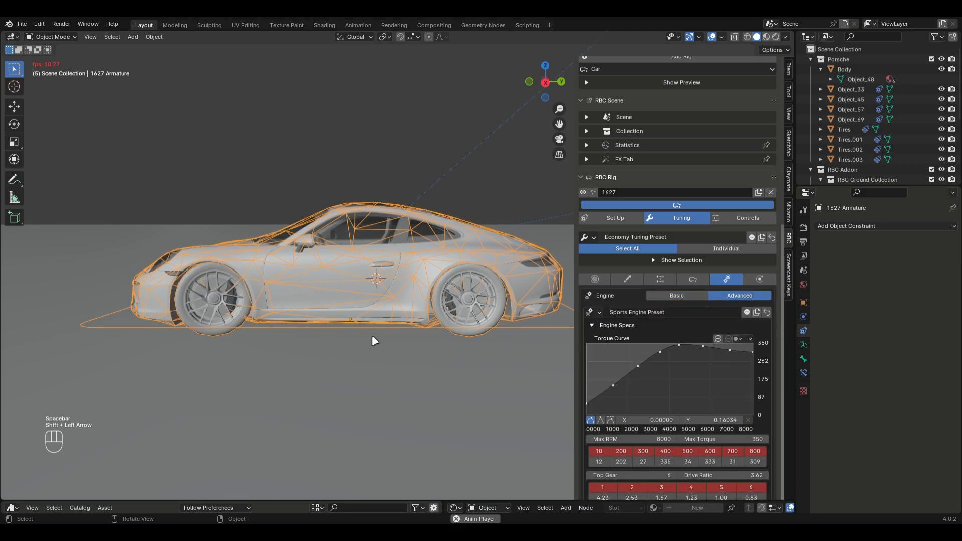
{"action": "scroll", "coordinate": [670, 410], "scroll_direction": "down", "scroll_amount": 3}
{"action": "left_click", "coordinate": [677, 215]}
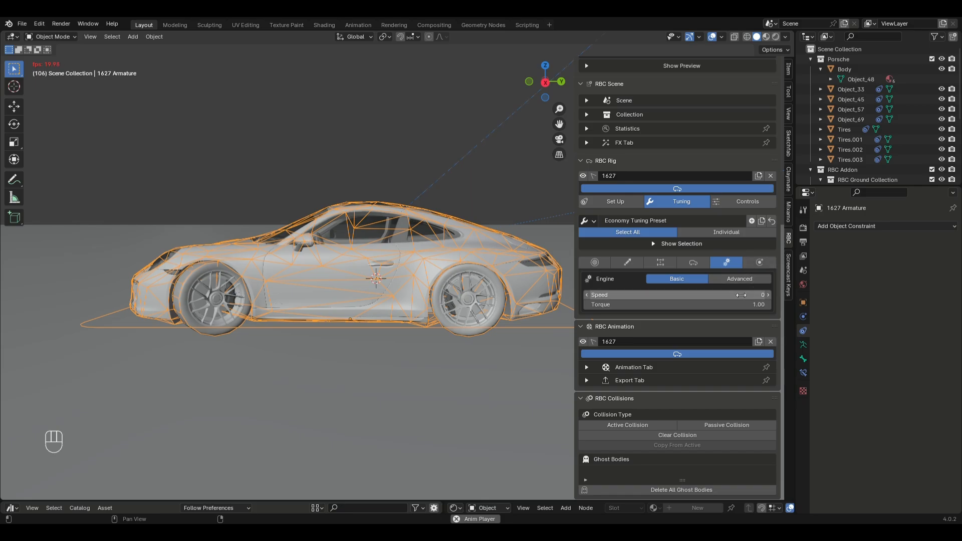
Examine the physics tuning options for downward force, lean force, traction control and drift control, and stop playback
{"action": "left_click", "coordinate": [754, 264]}
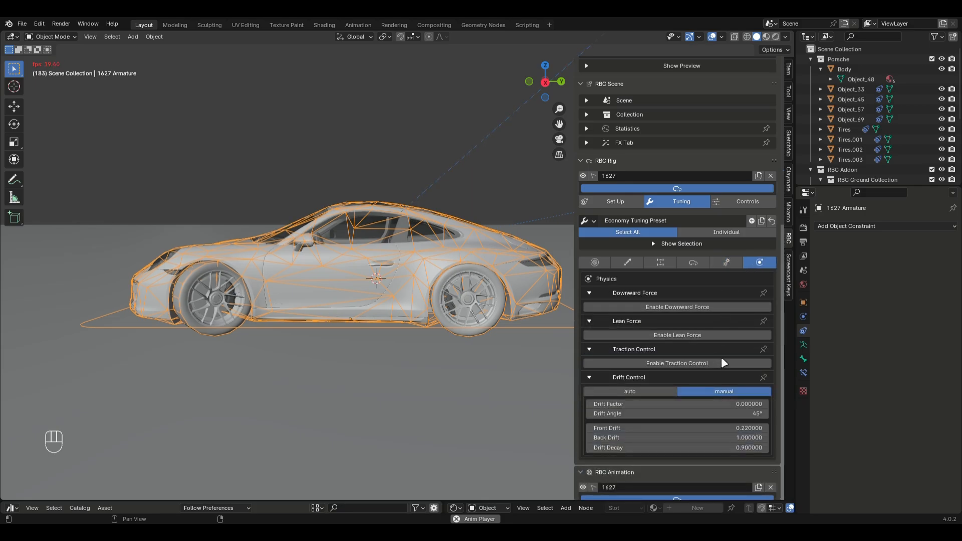
{"action": "key", "text": "Escape"}
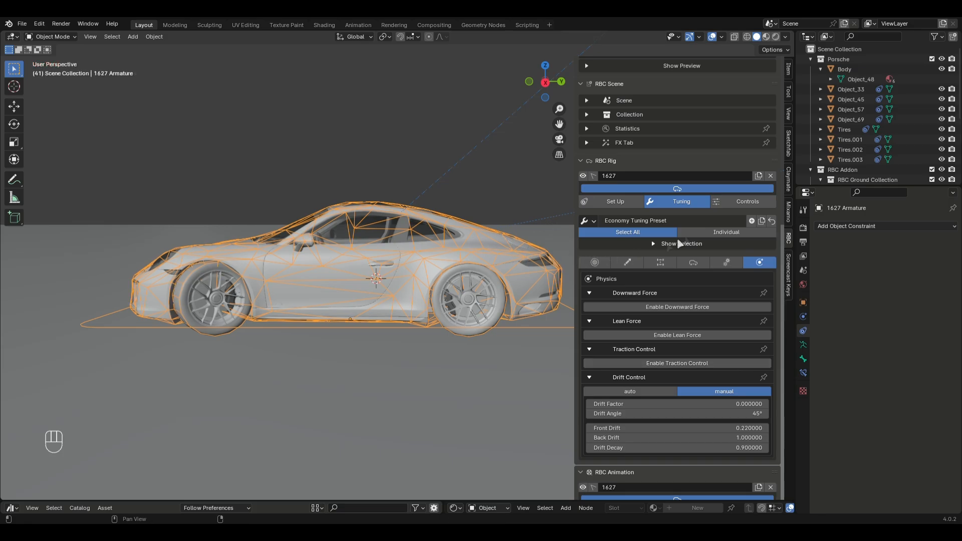
Set Steering to 0 in the rig's driver controls while the animation plays
{"action": "left_click", "coordinate": [728, 201]}
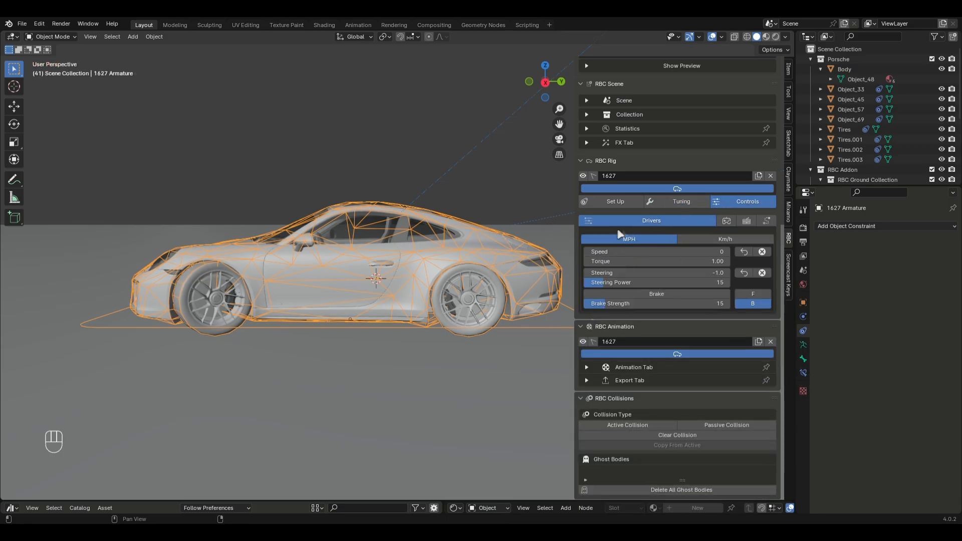
{"action": "key", "text": "space"}
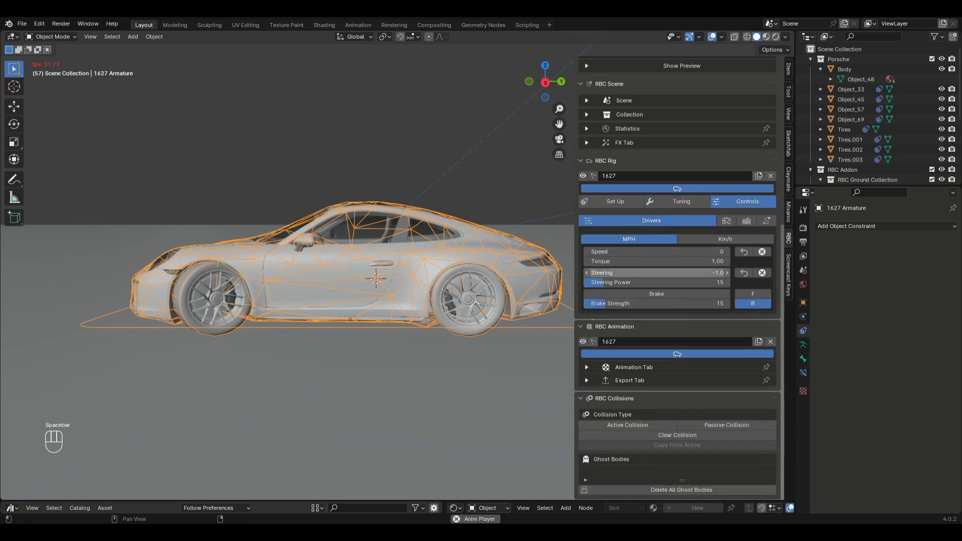
{"action": "double_click", "coordinate": [643, 275]}
{"action": "key", "text": "Return"}
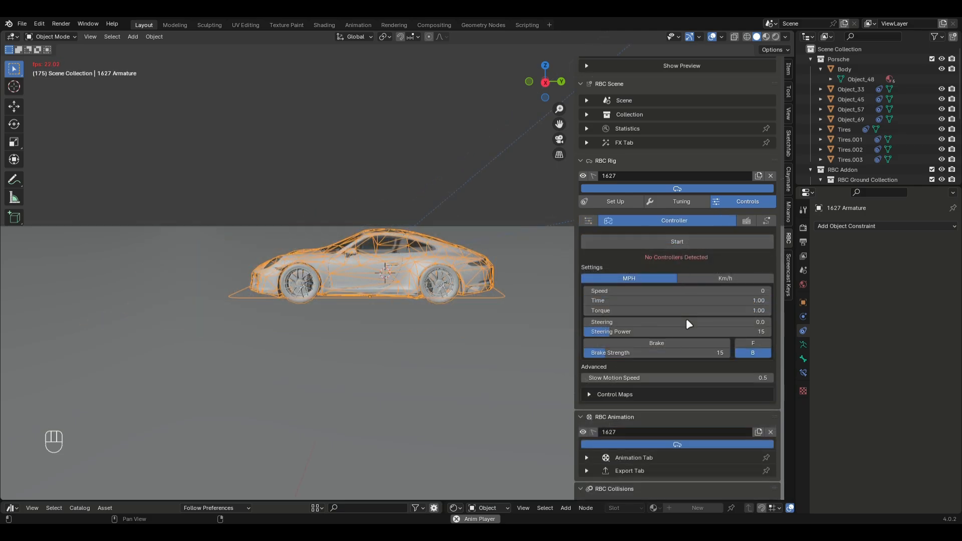
Test-drive the car with the Keyboard control by accelerating, steering and braking, and end the driving session
{"action": "left_click", "coordinate": [747, 220]}
{"action": "left_click", "coordinate": [677, 242]}
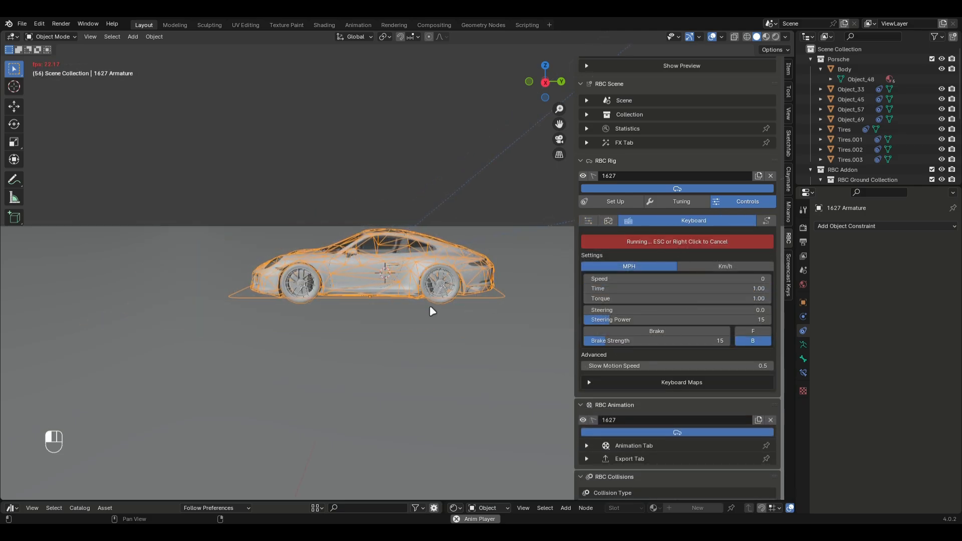
{"action": "key", "text": "w"}
{"action": "key", "text": "a"}
{"action": "key", "text": "space"}
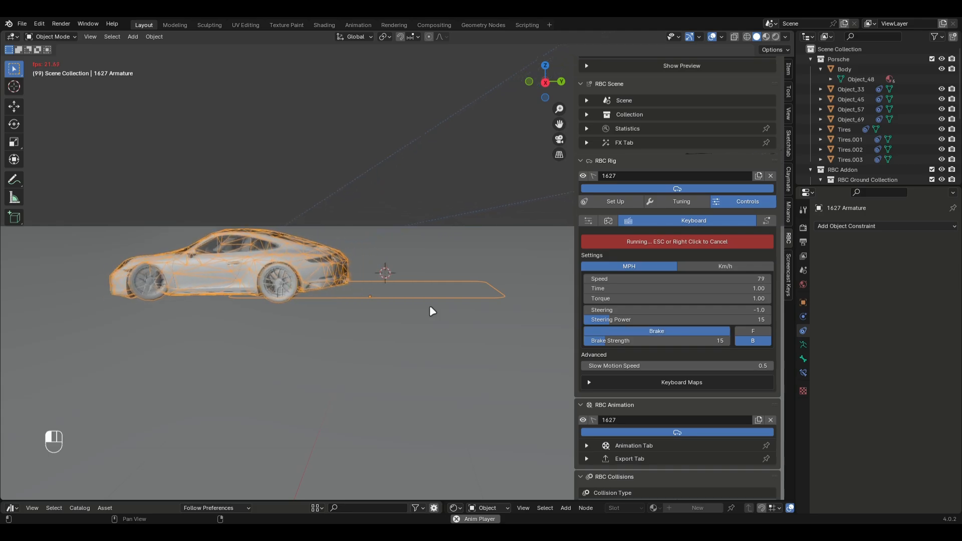
{"action": "key", "text": "Escape"}
Switch the rig controls to Guides with the Guide Path option, and return to the first frame for a brief playback
{"action": "left_click", "coordinate": [768, 221]}
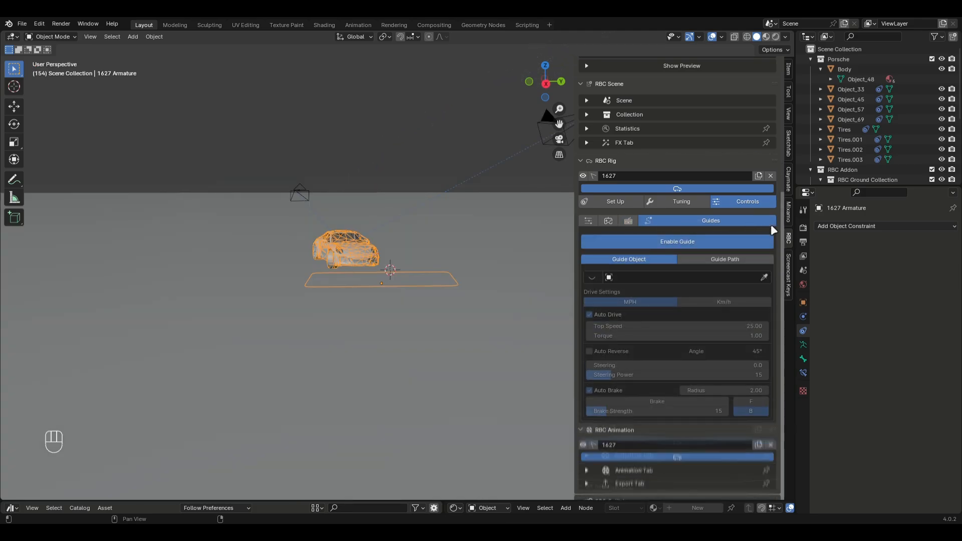
{"action": "left_click", "coordinate": [692, 261]}
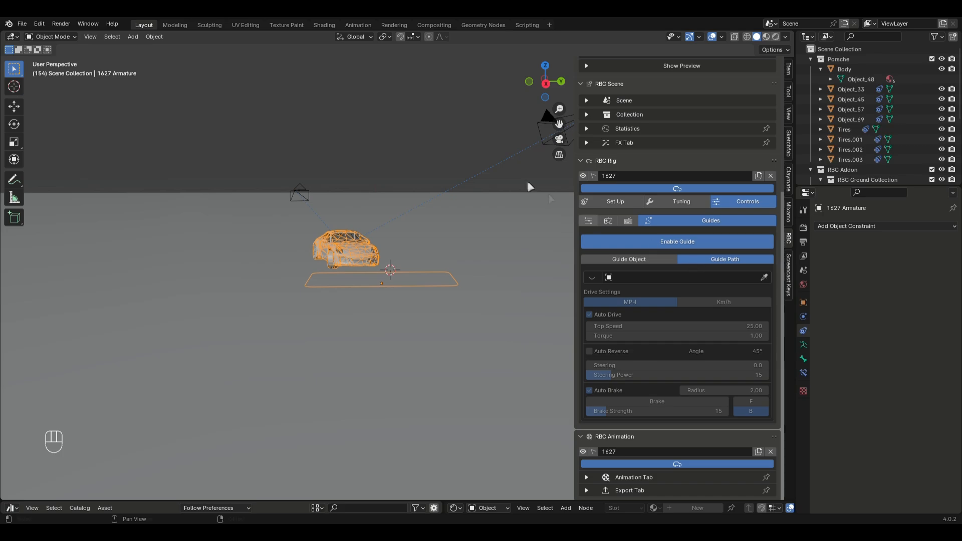
{"action": "key", "text": "shift+Left"}
{"action": "key", "text": "space"}
{"action": "key", "text": "space"}
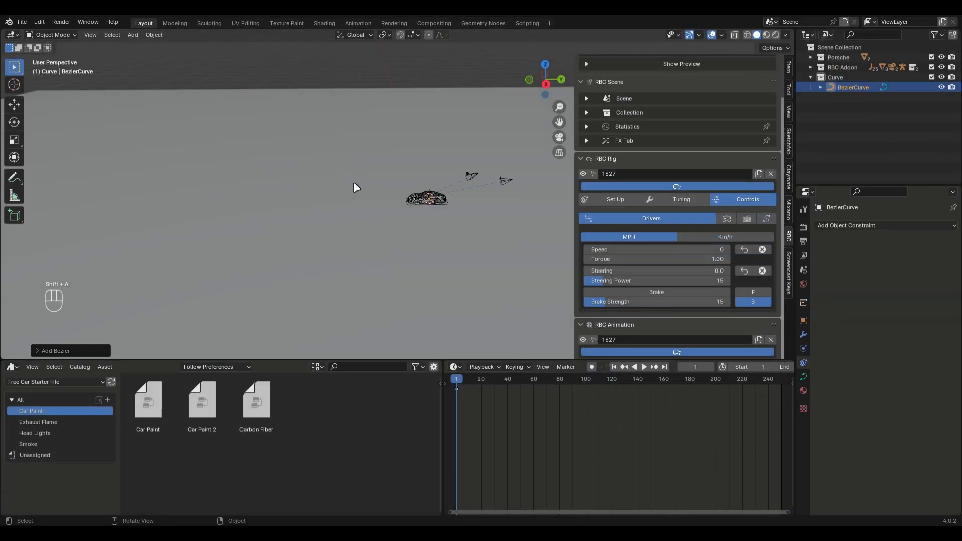
Extend the Bezier curve by moving its end point horizontally ahead of the car in Edit Mode, with the full scene displayed
{"action": "scroll", "coordinate": [354, 188], "scroll_direction": "up", "scroll_amount": 5}
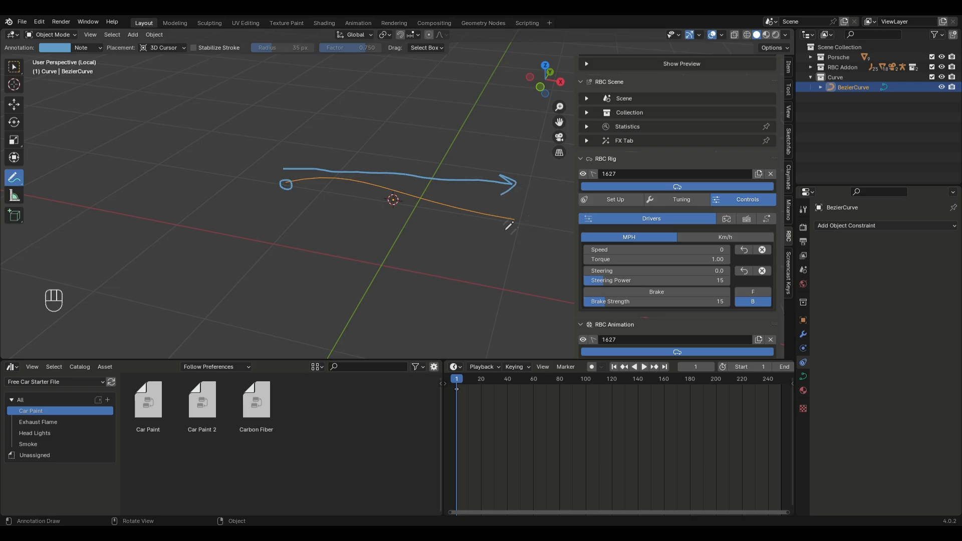
{"action": "key", "text": "Tab"}
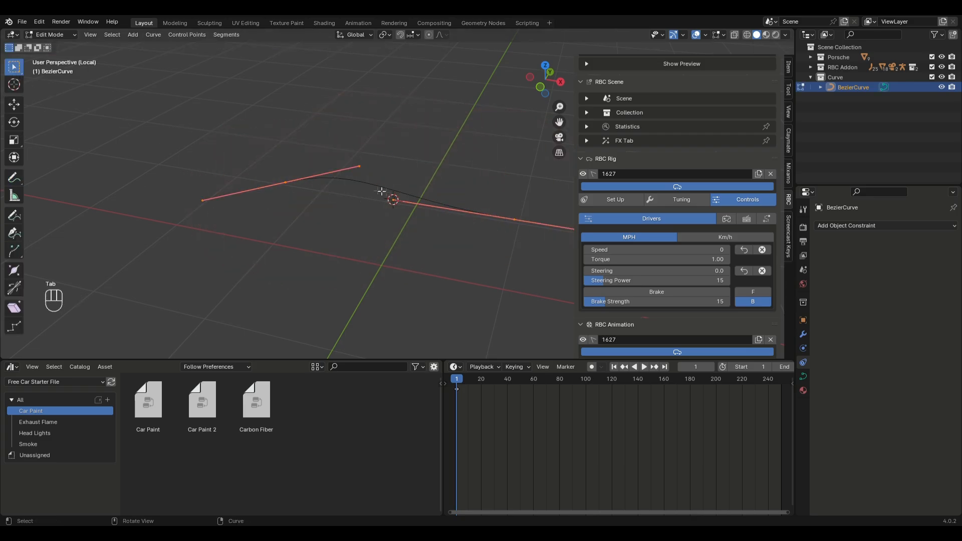
{"action": "scroll", "coordinate": [471, 215], "scroll_direction": "down", "scroll_amount": 1}
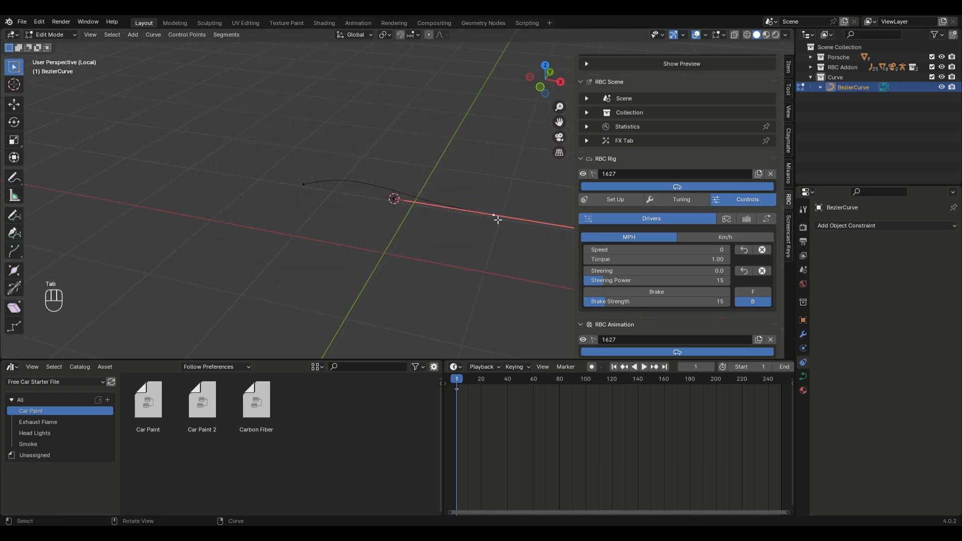
{"action": "scroll", "coordinate": [471, 231], "scroll_direction": "down", "scroll_amount": 4}
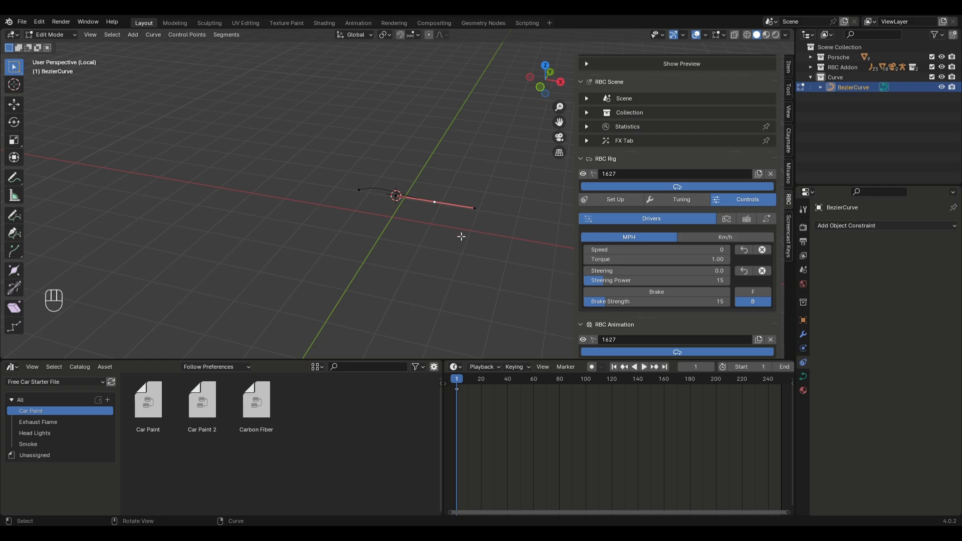
{"action": "key", "text": "KP_Divide"}
{"action": "key", "text": "g"}
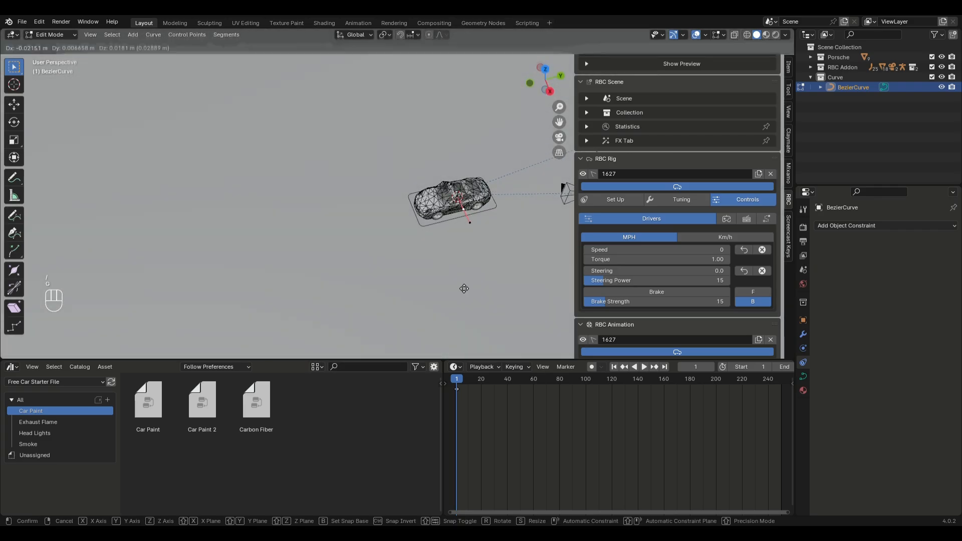
{"action": "key", "text": "shift+z"}
{"action": "left_click", "coordinate": [106, 46]}
{"action": "scroll", "coordinate": [329, 166], "scroll_direction": "down", "scroll_amount": 6}
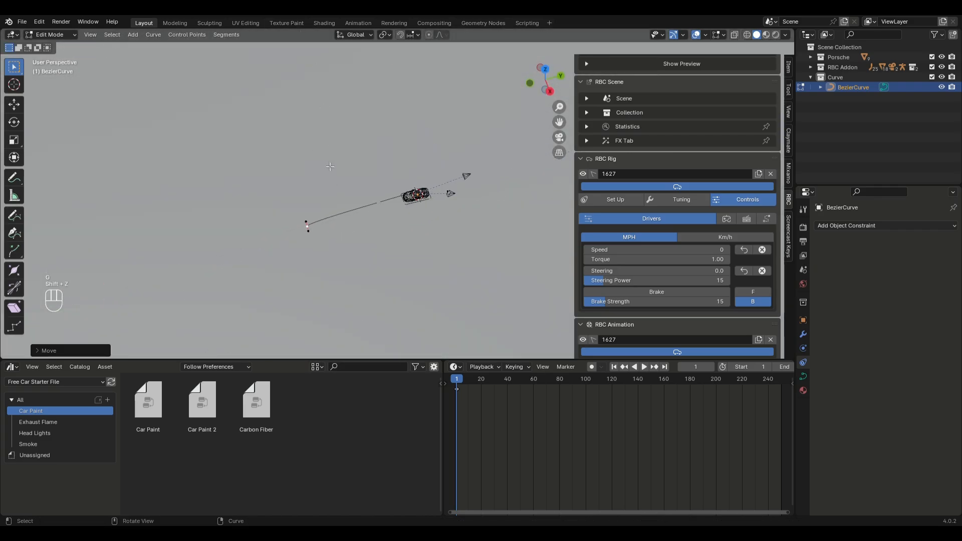
Move the curve's end point about 36 m farther ahead of the car, keeping its height locked
{"action": "key", "text": "g"}
{"action": "key", "text": "shift+z"}
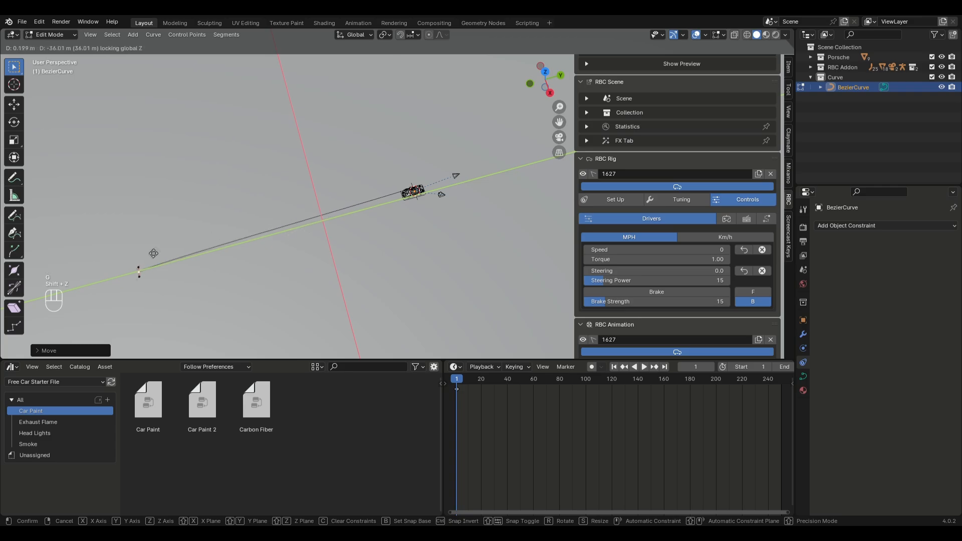
{"action": "left_click", "coordinate": [142, 254]}
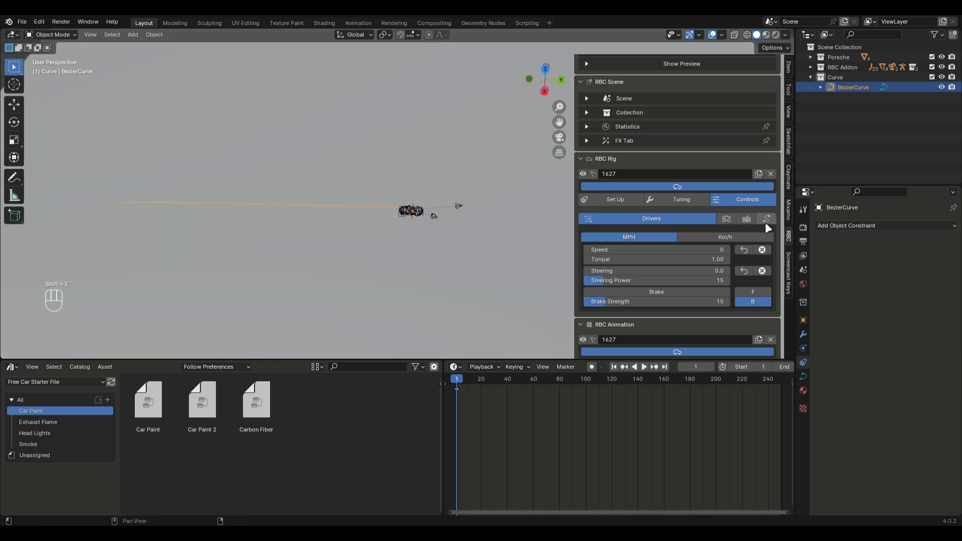
Switch the rig controls to Guides with the Guide Path option and assign BezierCurve as the path
{"action": "left_click", "coordinate": [767, 220]}
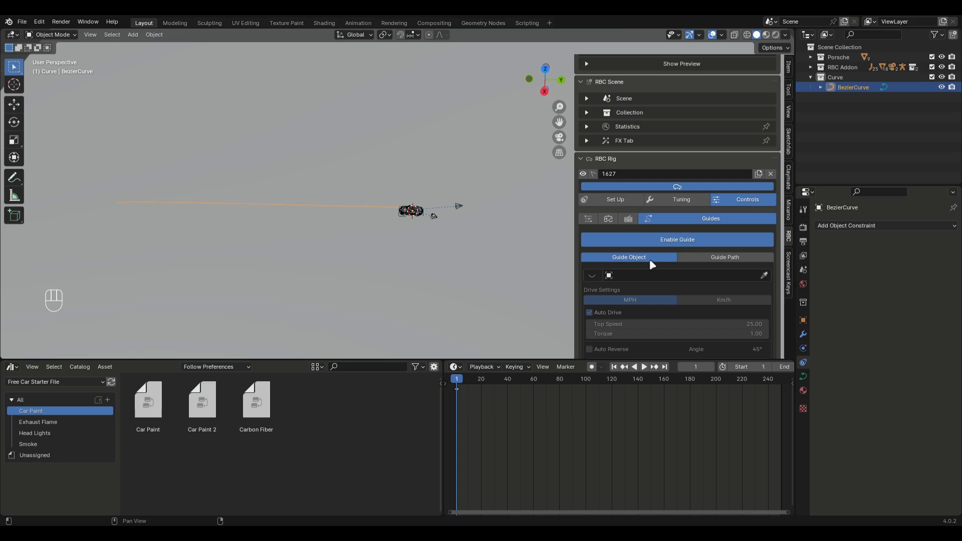
{"action": "left_click", "coordinate": [720, 260]}
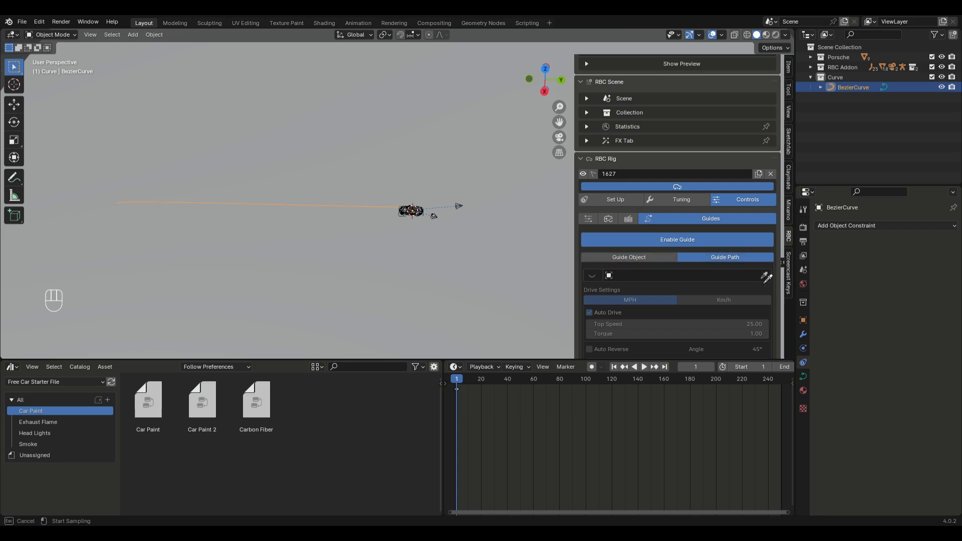
{"action": "left_click", "coordinate": [384, 207]}
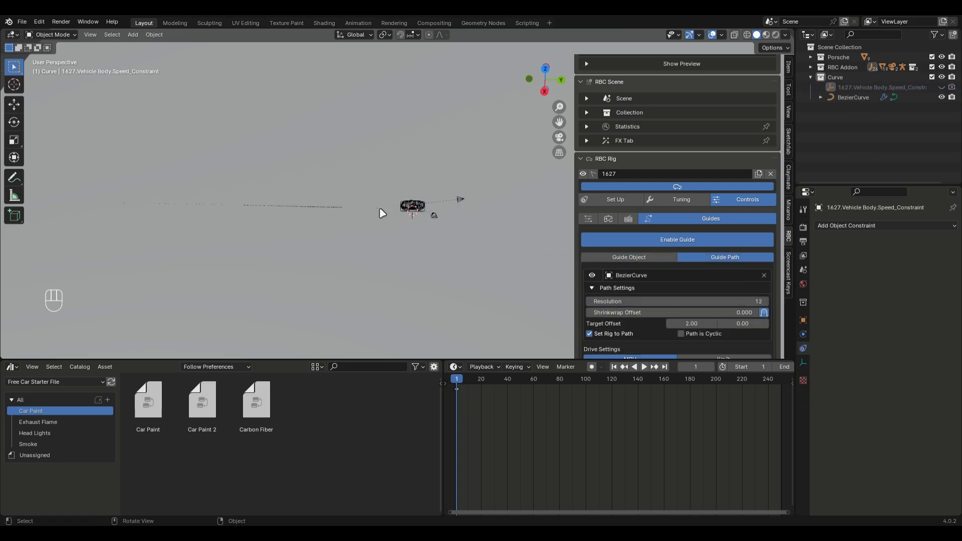
{"action": "middle_click_drag", "start_coordinate": [384, 204], "coordinate": [392, 176]}
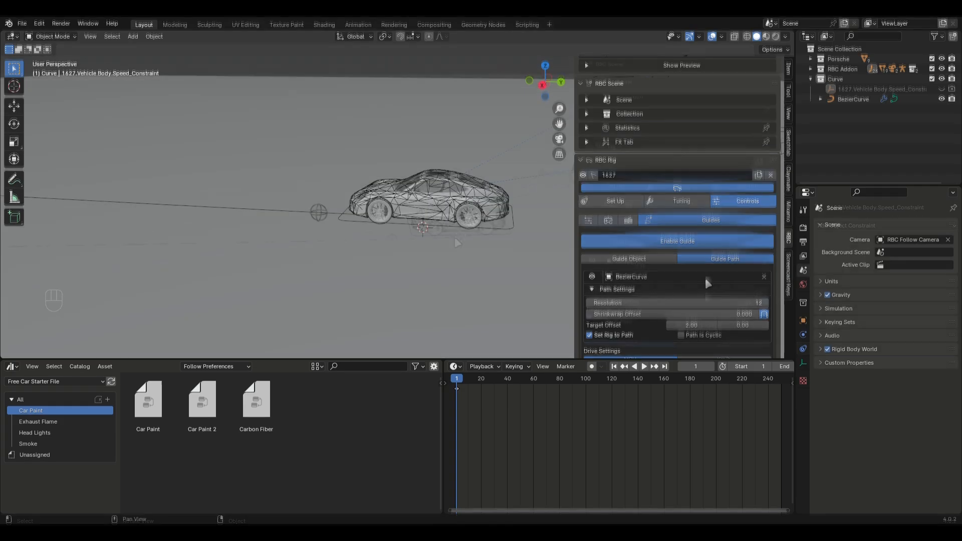
Turn off Auto Drive and Auto Brake in the guide's drive settings
{"action": "scroll", "coordinate": [705, 278], "scroll_direction": "down", "scroll_amount": 5}
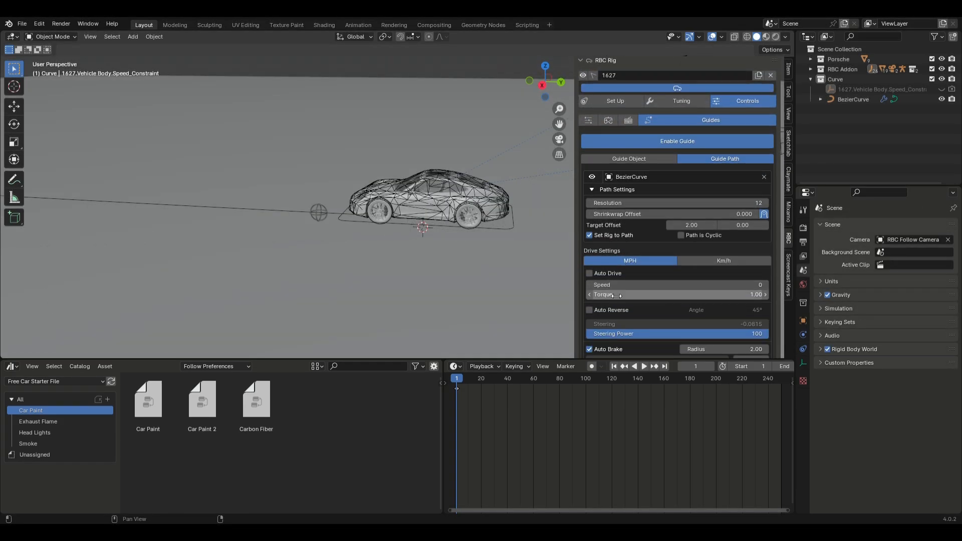
{"action": "scroll", "coordinate": [607, 278], "scroll_direction": "down", "scroll_amount": 2}
{"action": "left_click", "coordinate": [589, 308]}
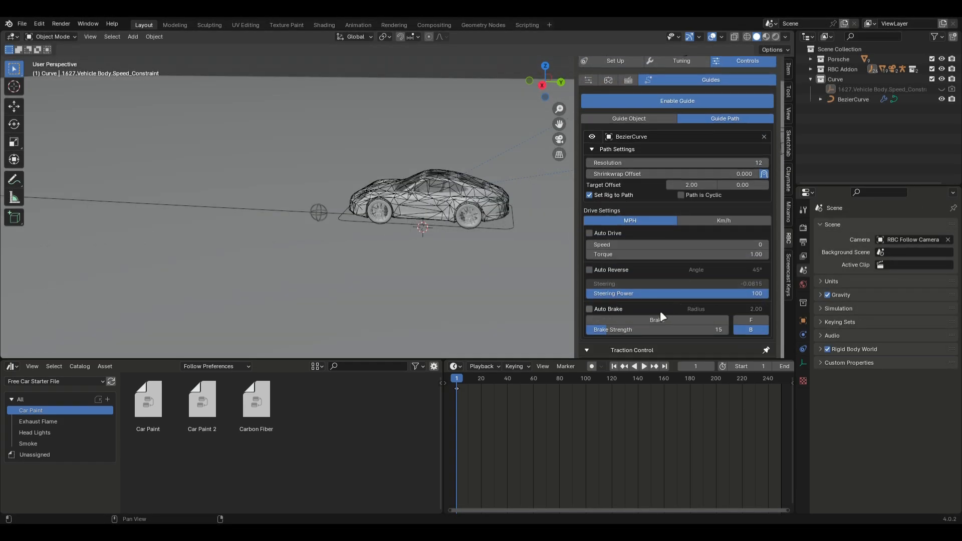
{"action": "scroll", "coordinate": [667, 316], "scroll_direction": "down", "scroll_amount": 1}
Set the guide's drive Speed to 120 and play the animation to watch the car follow the path
{"action": "left_click", "coordinate": [681, 225]}
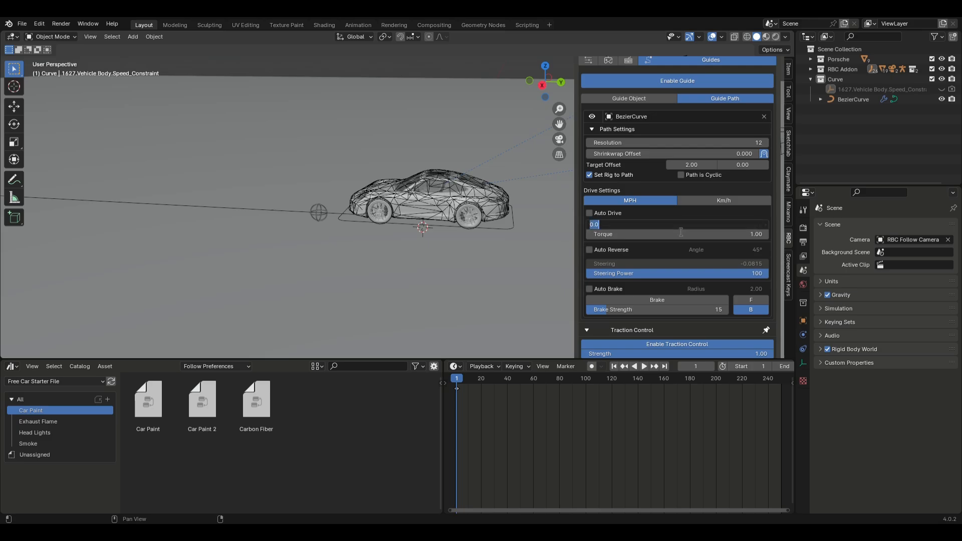
{"action": "type", "text": "120"}
{"action": "key", "text": "Return"}
{"action": "key", "text": "space"}
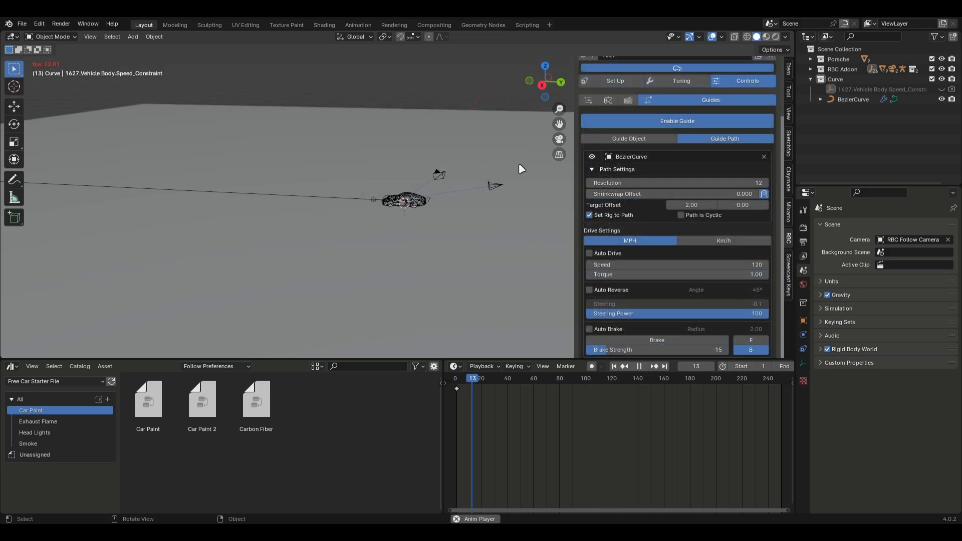
{"action": "scroll", "coordinate": [398, 205], "scroll_direction": "up", "scroll_amount": 5}
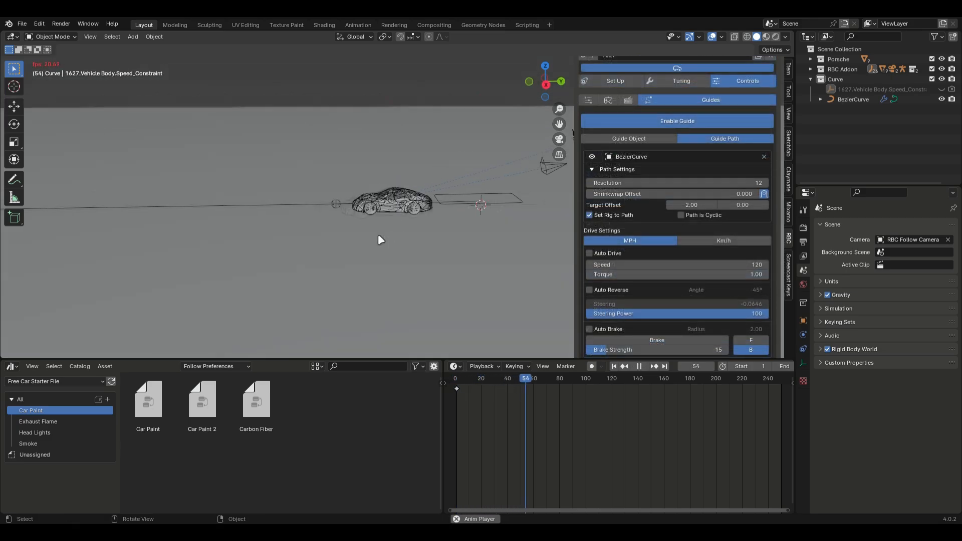
{"action": "scroll", "coordinate": [685, 181], "scroll_direction": "up", "scroll_amount": 4}
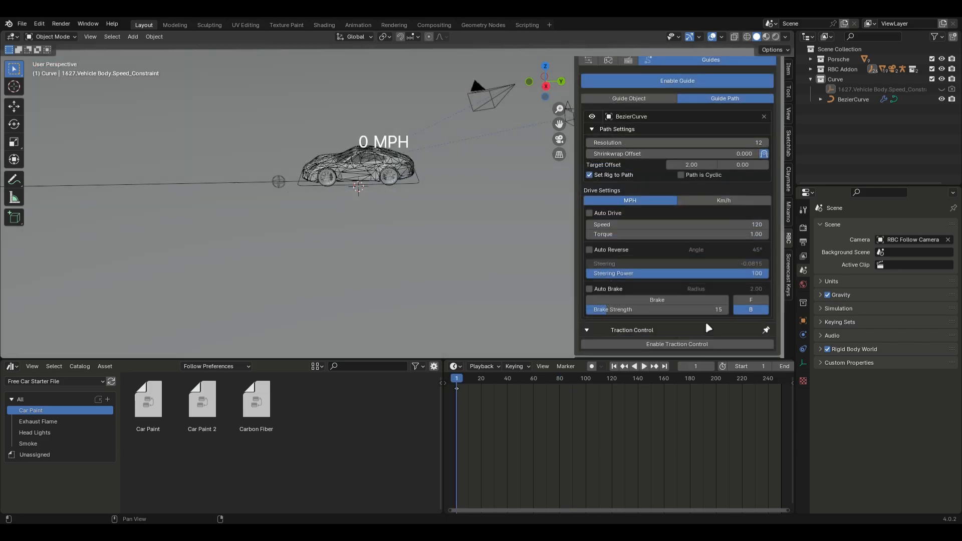
Reduce the guide's drive Torque to 0.01 and play the animation to check the car's acceleration
{"action": "left_click_drag", "start_coordinate": [693, 234], "coordinate": [636, 234]}
{"action": "key", "text": "space"}
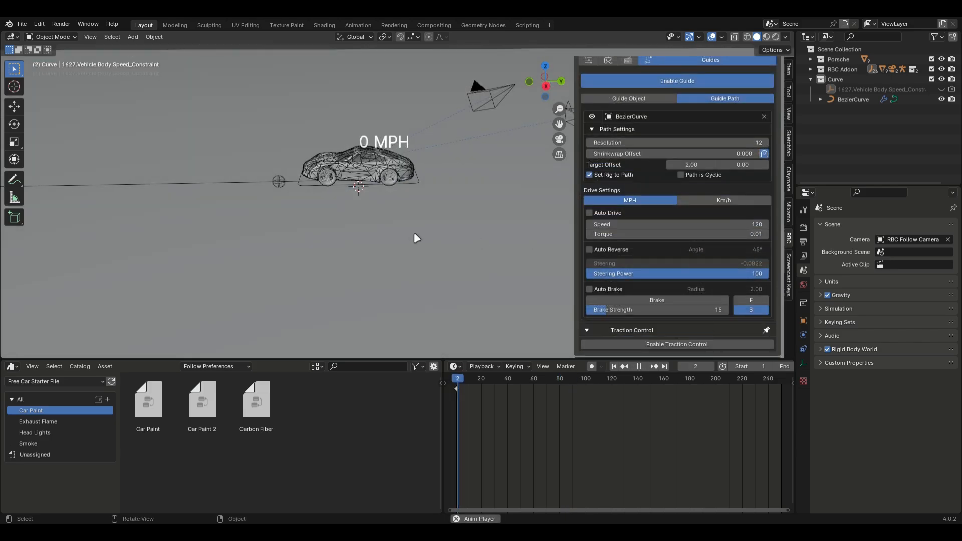
{"action": "scroll", "coordinate": [305, 194], "scroll_direction": "down", "scroll_amount": 2}
{"action": "middle_click_drag", "start_coordinate": [286, 201], "coordinate": [476, 209], "text": "shift"}
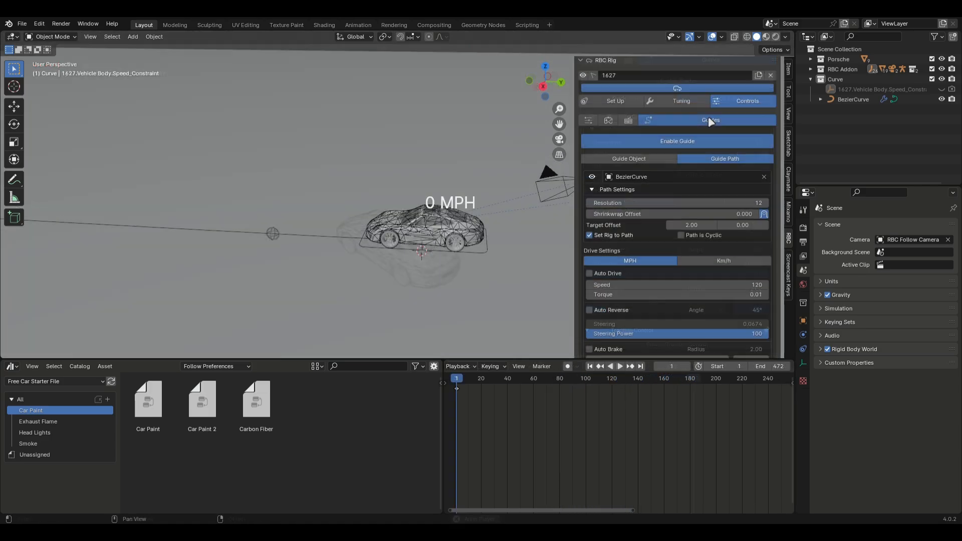
Enable Traction Control in the physics tuning with Auto Traction Control off and Linear Friction Force strength 0, and test it in playback
{"action": "left_click", "coordinate": [682, 101]}
{"action": "scroll", "coordinate": [778, 225], "scroll_direction": "down", "scroll_amount": 3}
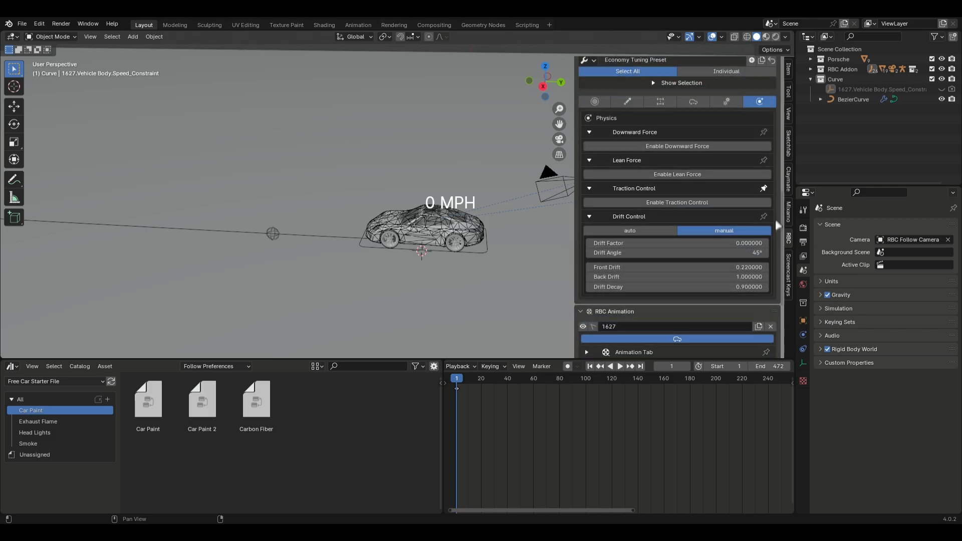
{"action": "left_click", "coordinate": [720, 203]}
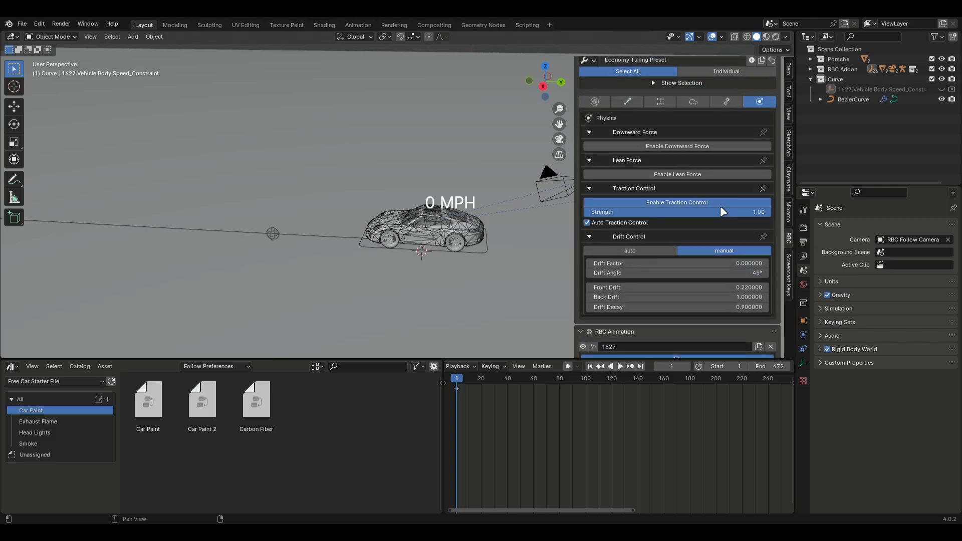
{"action": "left_click", "coordinate": [587, 222]}
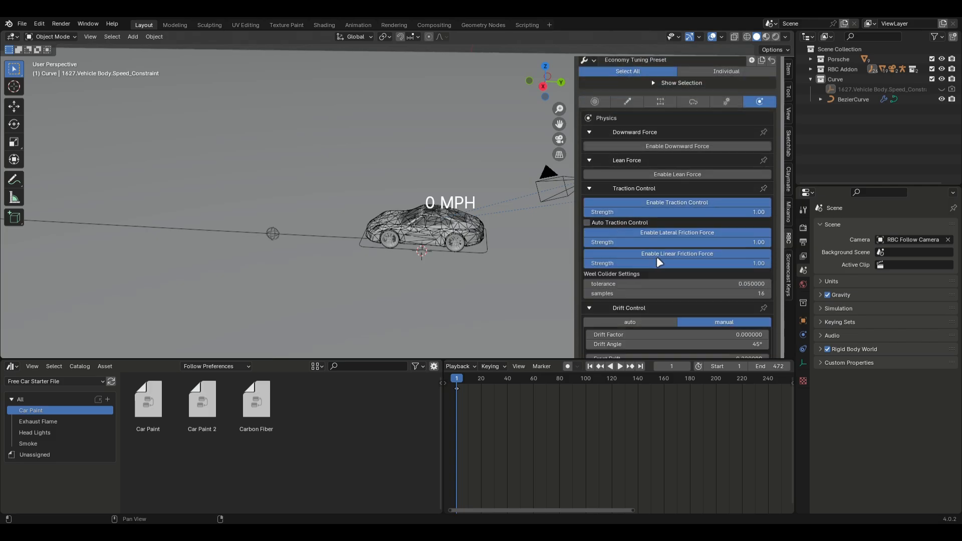
{"action": "left_click_drag", "start_coordinate": [755, 263], "coordinate": [521, 260]}
{"action": "key", "text": "space"}
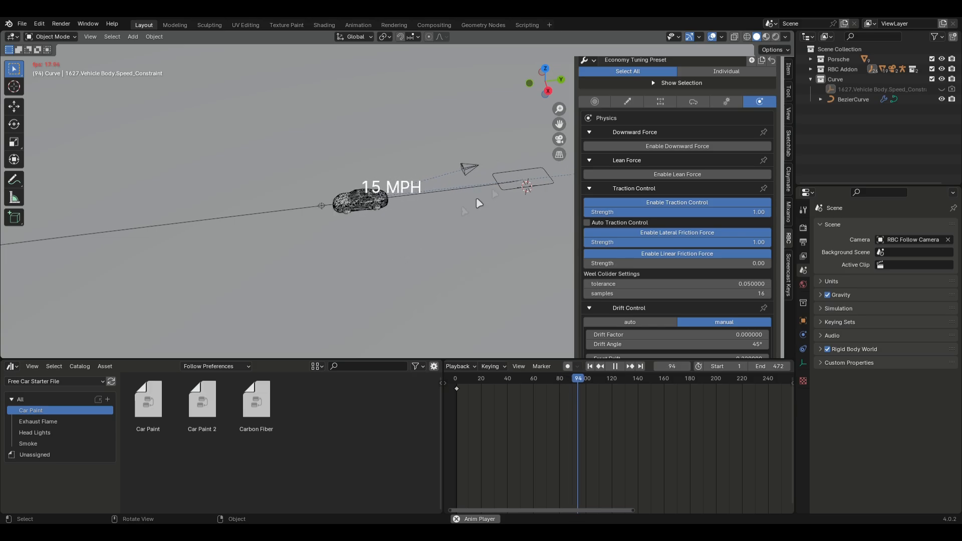
{"action": "scroll", "coordinate": [728, 107], "scroll_direction": "up", "scroll_amount": 2}
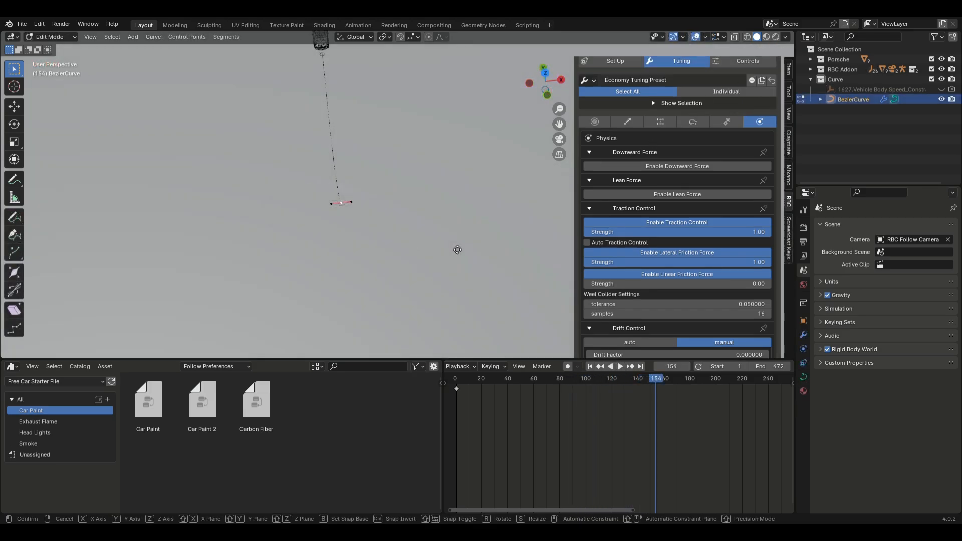
Bend the guide path into a turn by enlarging the middle control point's handles and rotating them about the Z axis
{"action": "key", "text": "g"}
{"action": "key", "text": "z"}
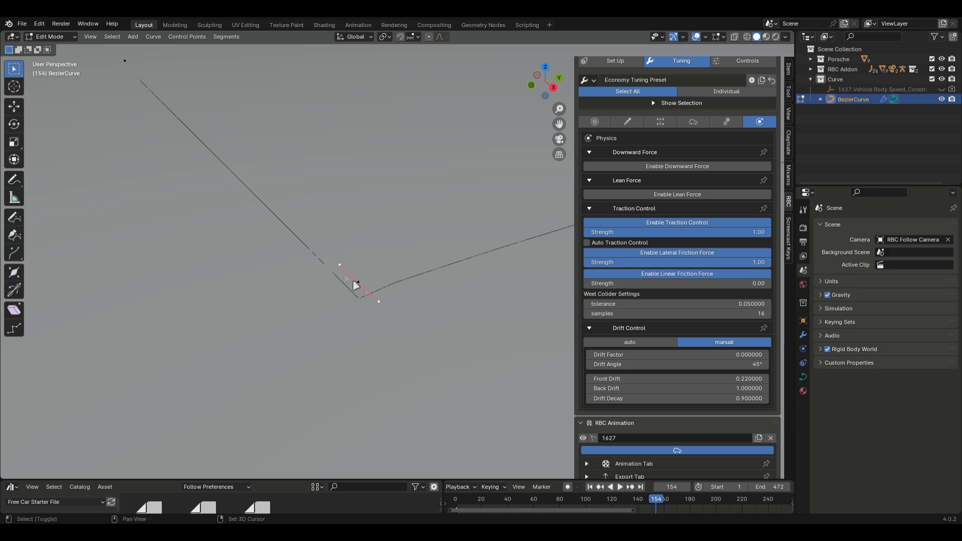
{"action": "key", "text": "s"}
{"action": "left_click", "coordinate": [209, 299]}
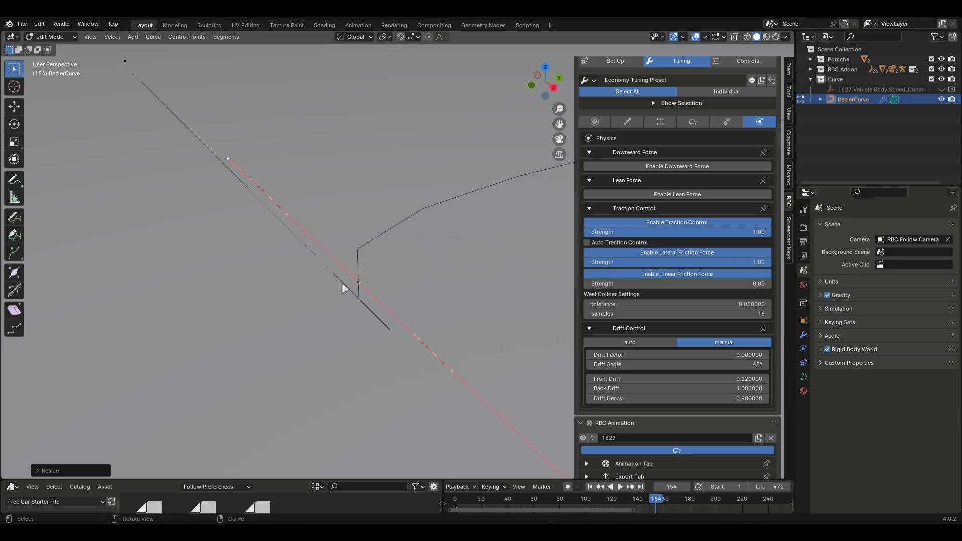
{"action": "key", "text": "r"}
{"action": "key", "text": "z"}
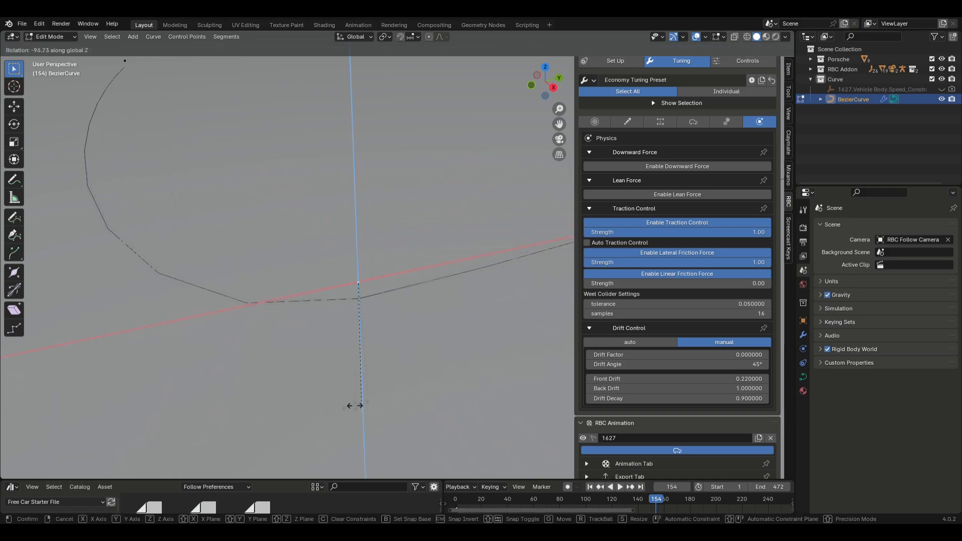
{"action": "left_click", "coordinate": [271, 407]}
Scale the middle control point's handles by about 1.54 and move the point about 3.3 m horizontally to smooth the turn
{"action": "scroll", "coordinate": [455, 335], "scroll_direction": "down", "scroll_amount": 6}
{"action": "key", "text": "s"}
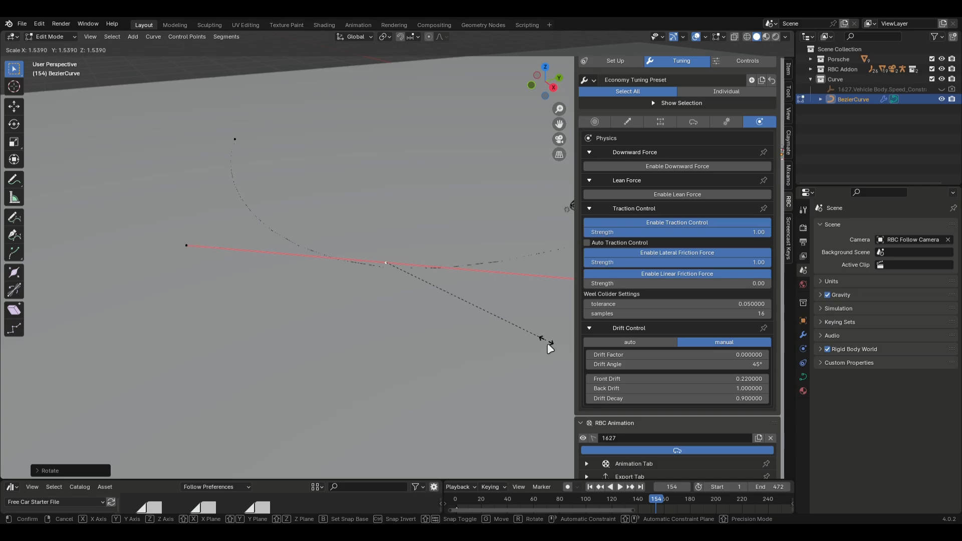
{"action": "left_click", "coordinate": [549, 347]}
{"action": "key", "text": "g"}
{"action": "key", "text": "shift+z"}
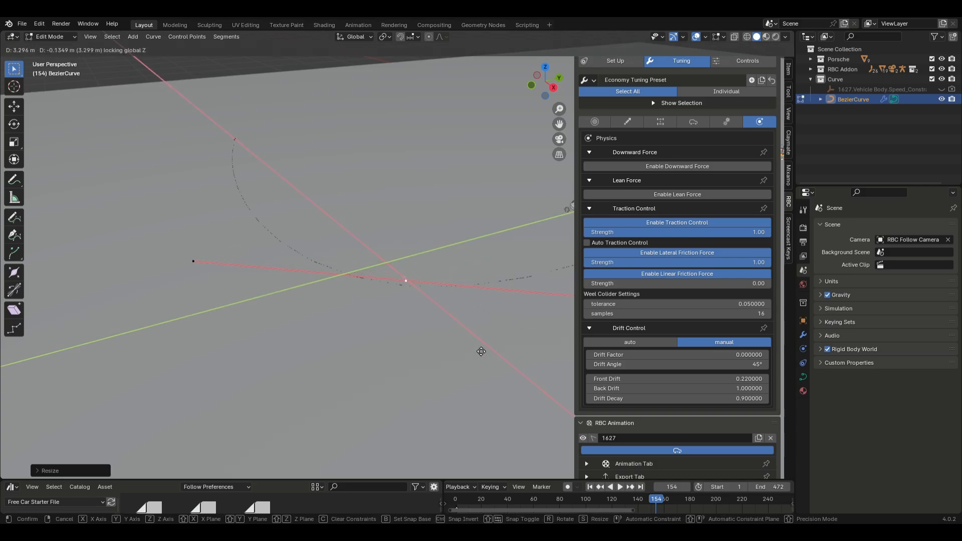
{"action": "left_click", "coordinate": [481, 351]}
{"action": "scroll", "coordinate": [464, 334], "scroll_direction": "down", "scroll_amount": 3}
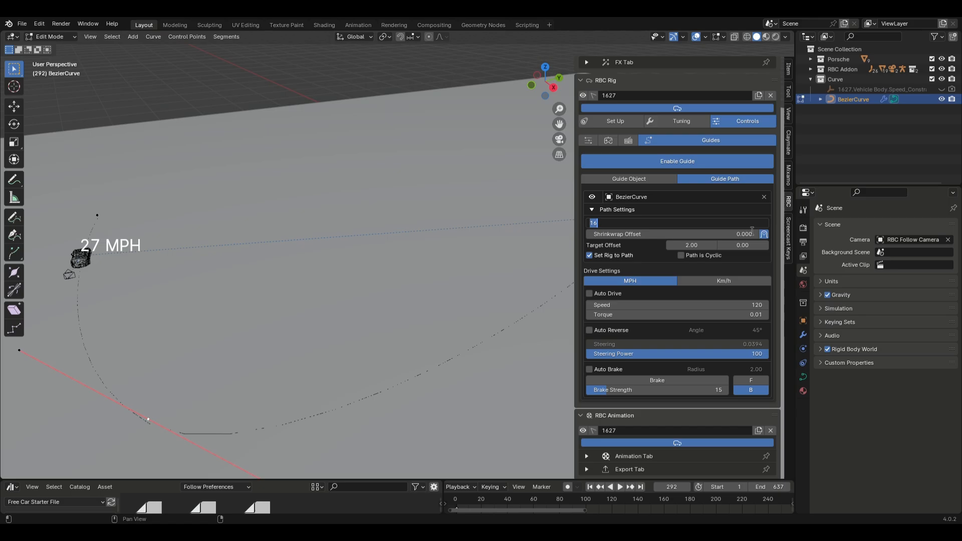
Set the guide path's Resolution to 25 and replay the animation from the first frame
{"action": "type", "text": "25"}
{"action": "key", "text": "Return"}
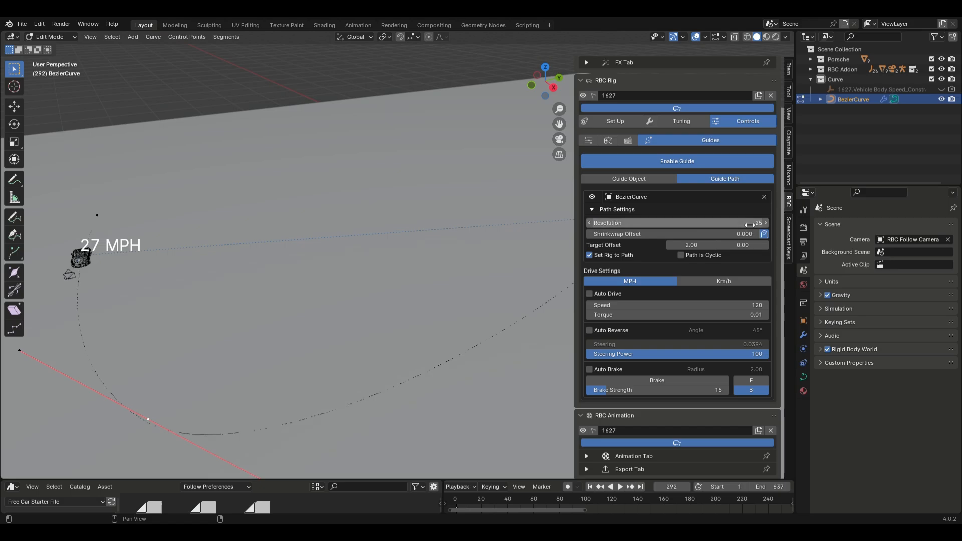
{"action": "key", "text": "shift+Left"}
{"action": "key", "text": "space"}
{"action": "scroll", "coordinate": [400, 345], "scroll_direction": "down", "scroll_amount": 3}
{"action": "key", "text": "space"}
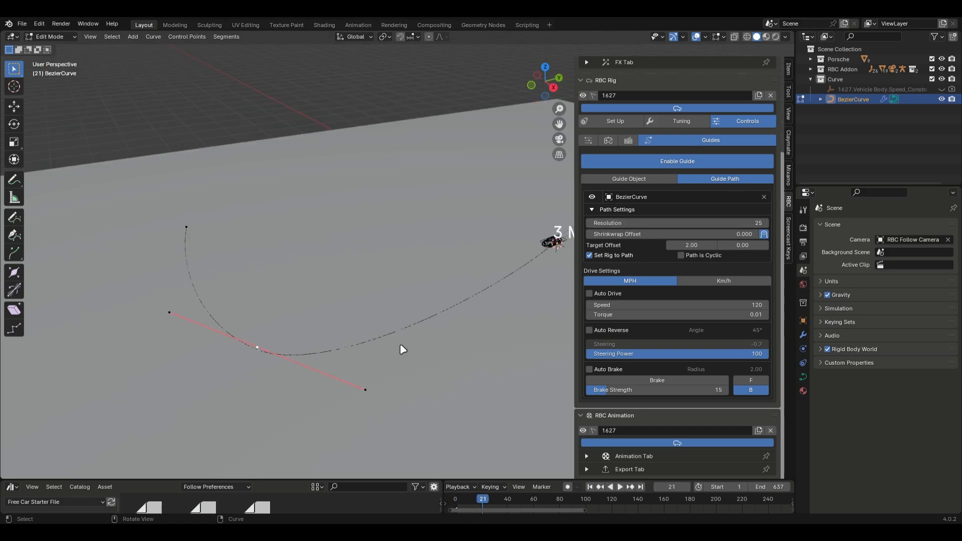
Try a Drift Factor of 1.0 in the manual Drift Control tuning during playback, and reset it to 0
{"action": "scroll", "coordinate": [695, 380], "scroll_direction": "down", "scroll_amount": 2}
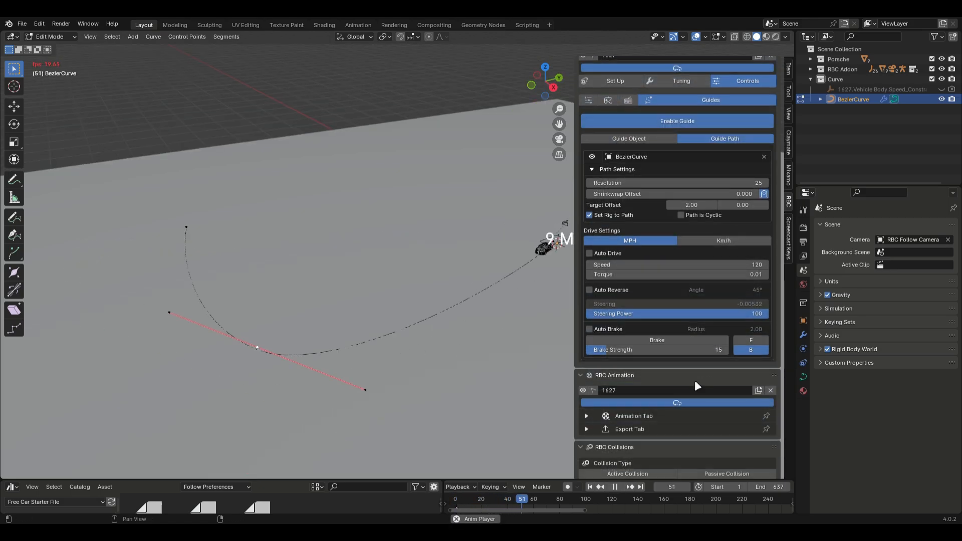
{"action": "scroll", "coordinate": [697, 326], "scroll_direction": "up", "scroll_amount": 3}
{"action": "left_click", "coordinate": [681, 145]}
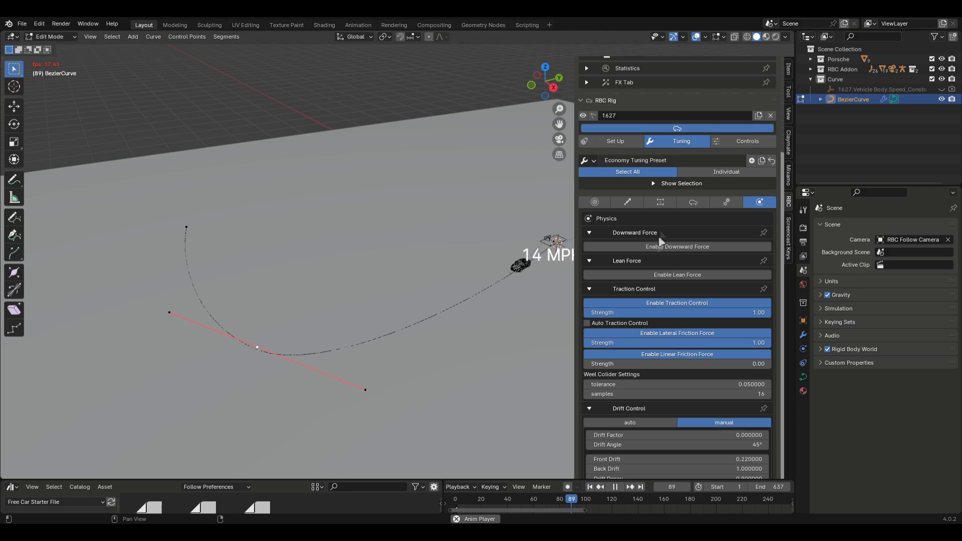
{"action": "scroll", "coordinate": [663, 351], "scroll_direction": "down", "scroll_amount": 4}
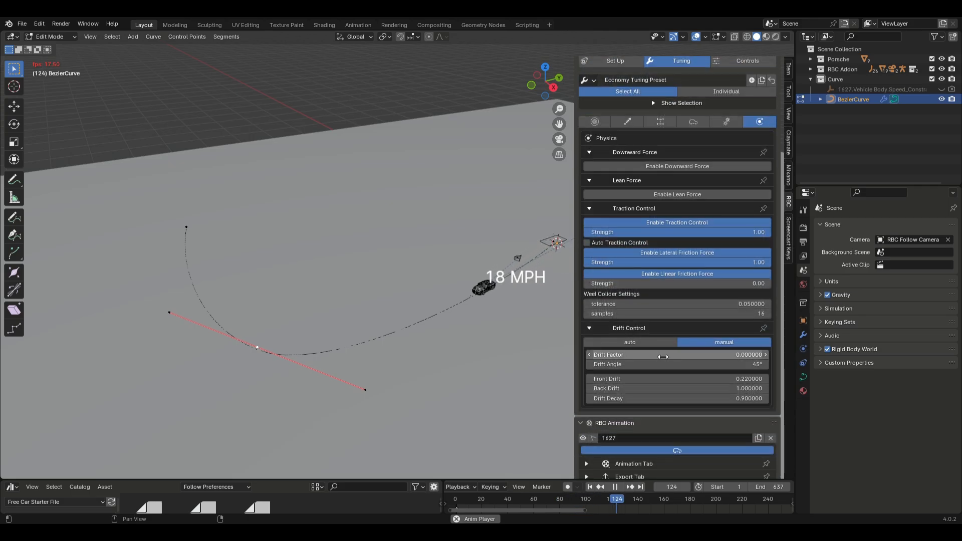
{"action": "key", "text": "space"}
{"action": "key", "text": "space"}
{"action": "left_click", "coordinate": [663, 357]}
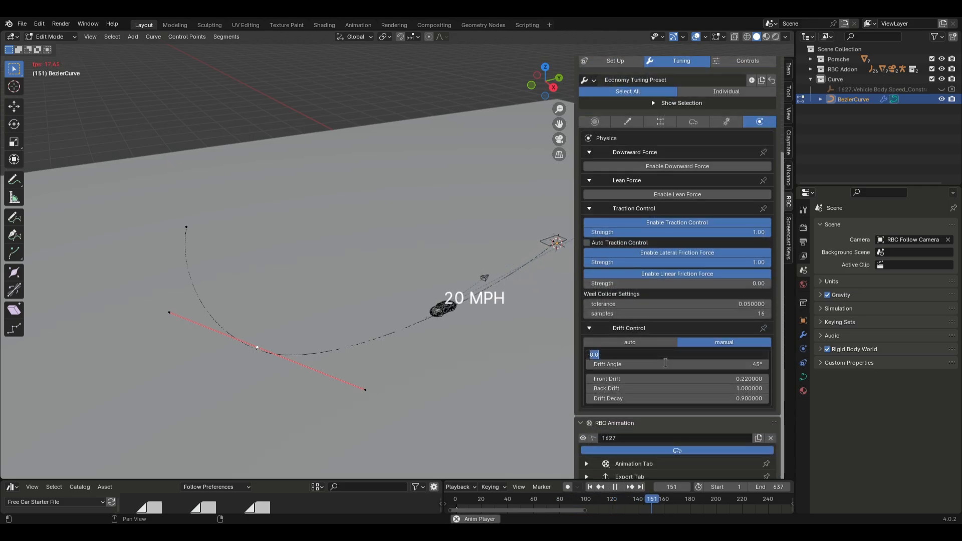
{"action": "type", "text": "1.0"}
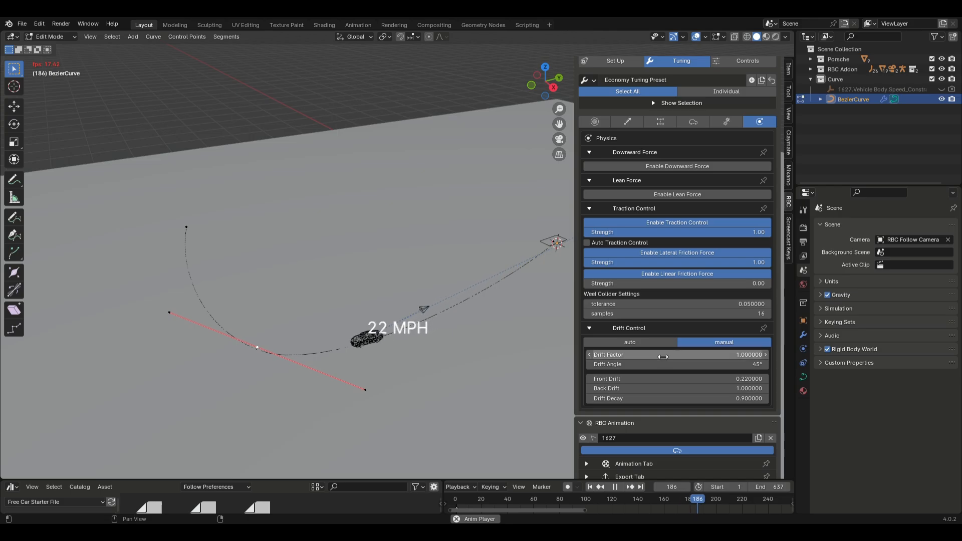
{"action": "key", "text": "ctrl+a"}
{"action": "type", "text": "0"}
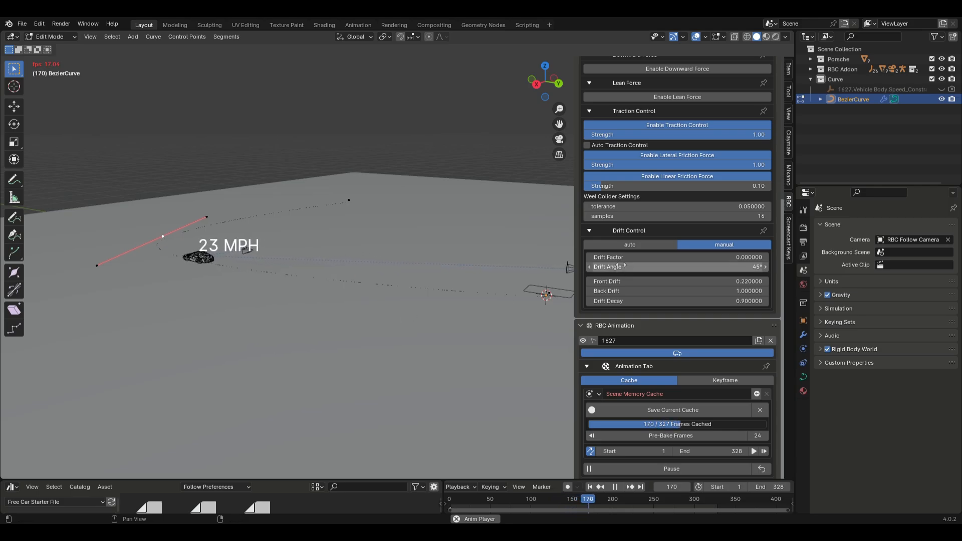
Set the Linear Friction Force strength to 0.15 while the car drives, and stop playback
{"action": "left_click", "coordinate": [689, 217]}
{"action": "key", "text": "Return"}
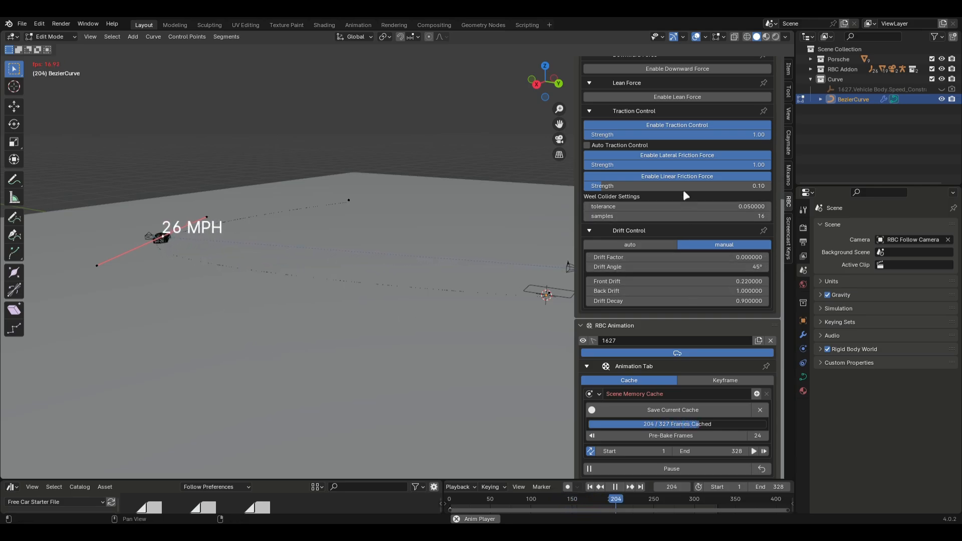
{"action": "left_click", "coordinate": [684, 189]}
{"action": "type", "text": "0.15"}
{"action": "key", "text": "Return"}
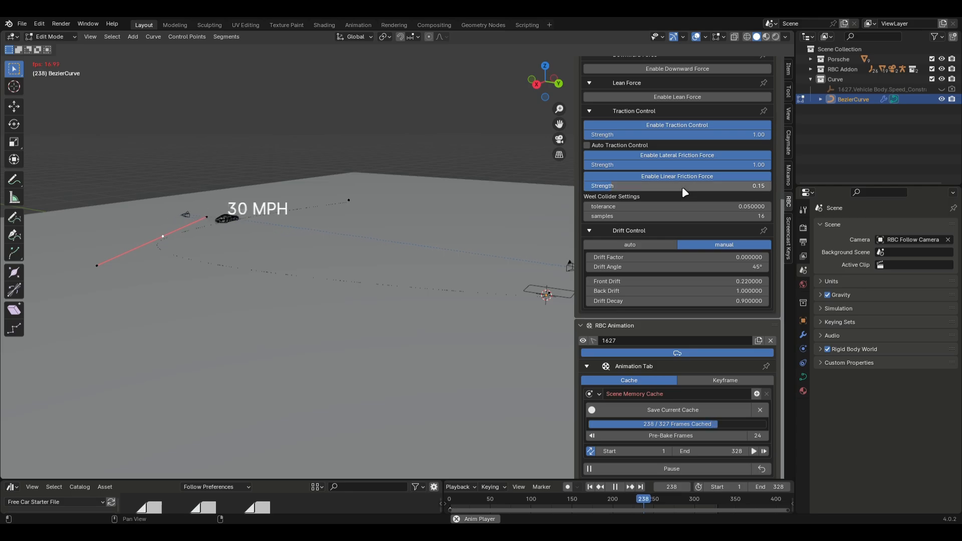
{"action": "key", "text": "space"}
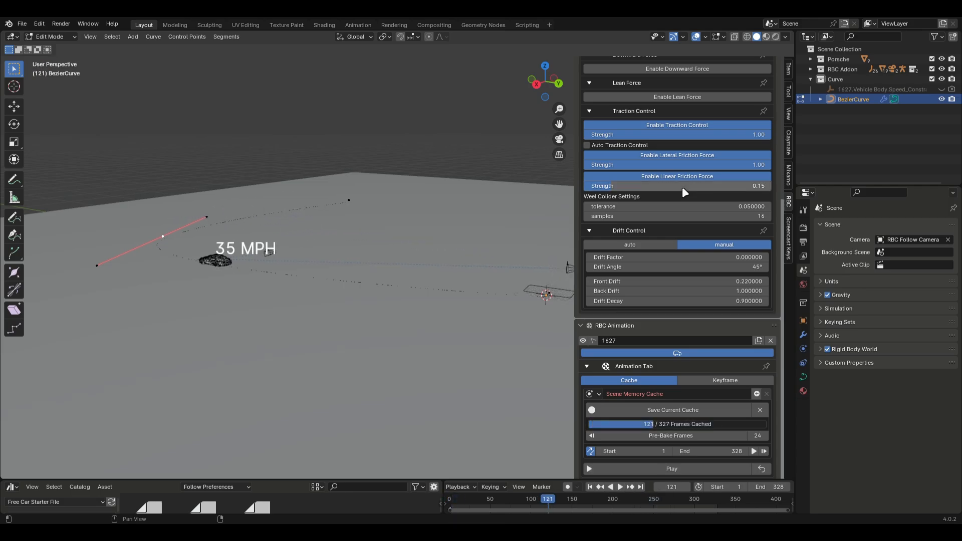
Pin the Drift Control and Traction Control settings, and bring them up beneath the rig's guide drive settings
{"action": "left_click", "coordinate": [763, 231]}
{"action": "scroll", "coordinate": [764, 186], "scroll_direction": "up", "scroll_amount": 1}
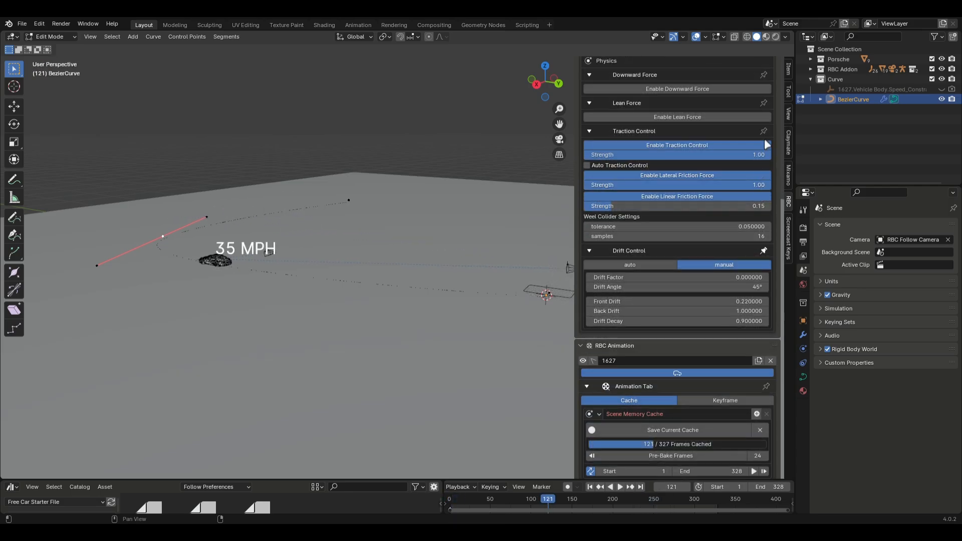
{"action": "left_click", "coordinate": [764, 131]}
{"action": "scroll", "coordinate": [751, 125], "scroll_direction": "up", "scroll_amount": 6}
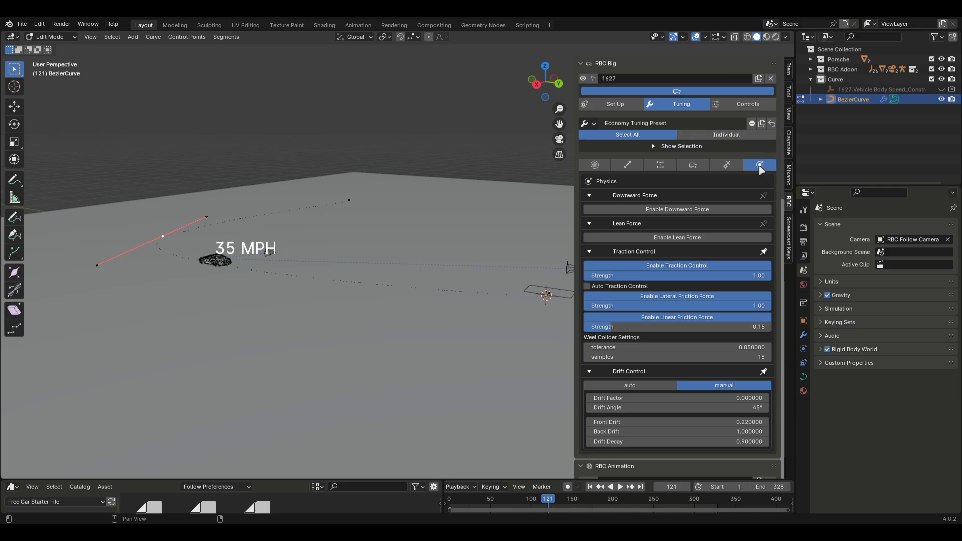
{"action": "left_click", "coordinate": [752, 105]}
{"action": "scroll", "coordinate": [708, 284], "scroll_direction": "down", "scroll_amount": 5}
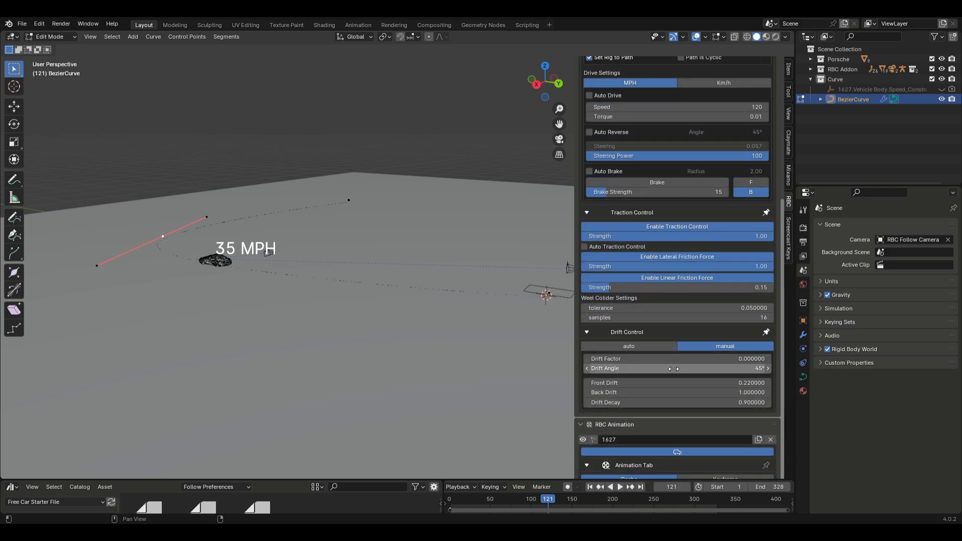
Adjust the pinned Linear Friction Force strength live during playback, ending at 0.12, and stop the animation
{"action": "left_click", "coordinate": [686, 297]}
{"action": "key", "text": "space"}
{"action": "left_click_drag", "start_coordinate": [684, 290], "coordinate": [565, 297]}
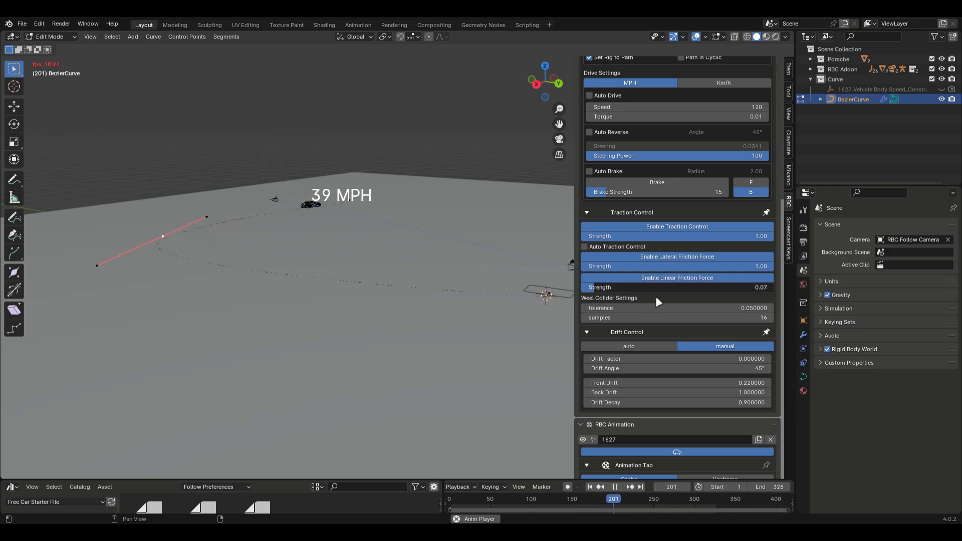
{"action": "left_click_drag", "start_coordinate": [661, 290], "coordinate": [683, 289]}
{"action": "key", "text": "space"}
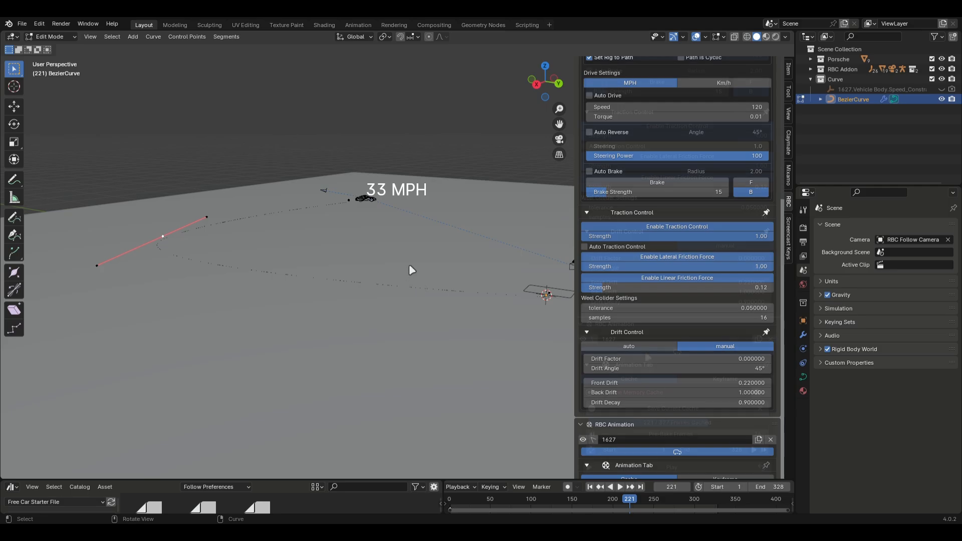
Save the current simulation cache and set the scene's end frame to 221
{"action": "scroll", "coordinate": [657, 400], "scroll_direction": "down", "scroll_amount": 5}
{"action": "left_click", "coordinate": [647, 411]}
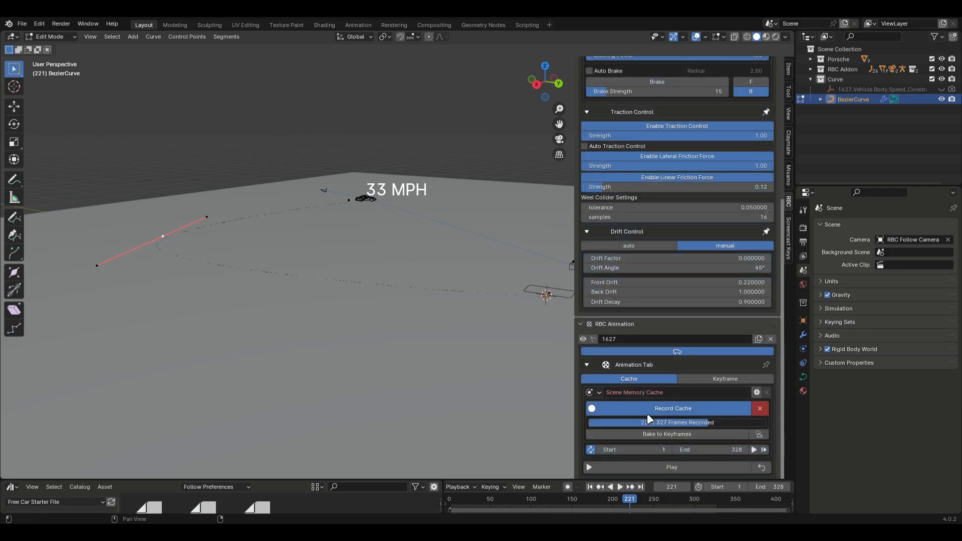
{"action": "left_click", "coordinate": [767, 489]}
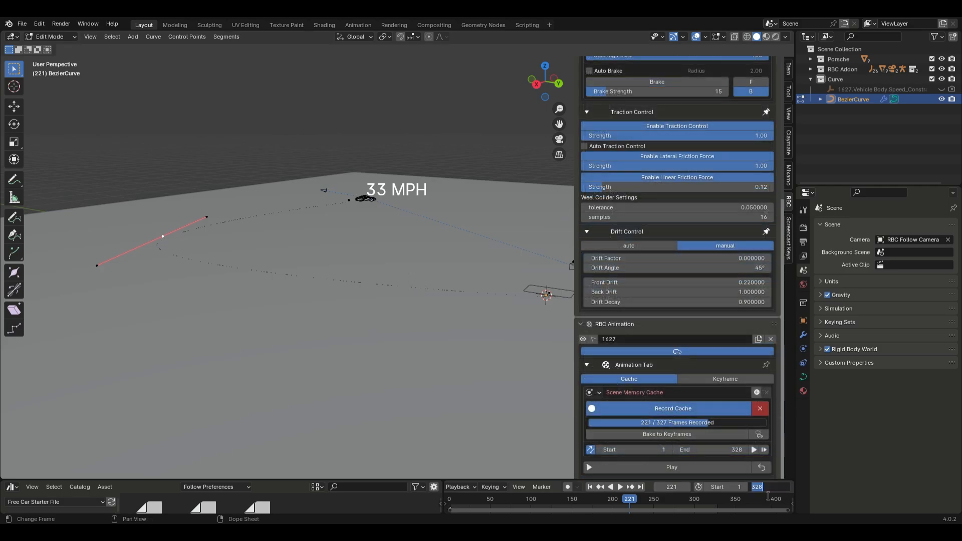
{"action": "type", "text": "221"}
{"action": "key", "text": "Return"}
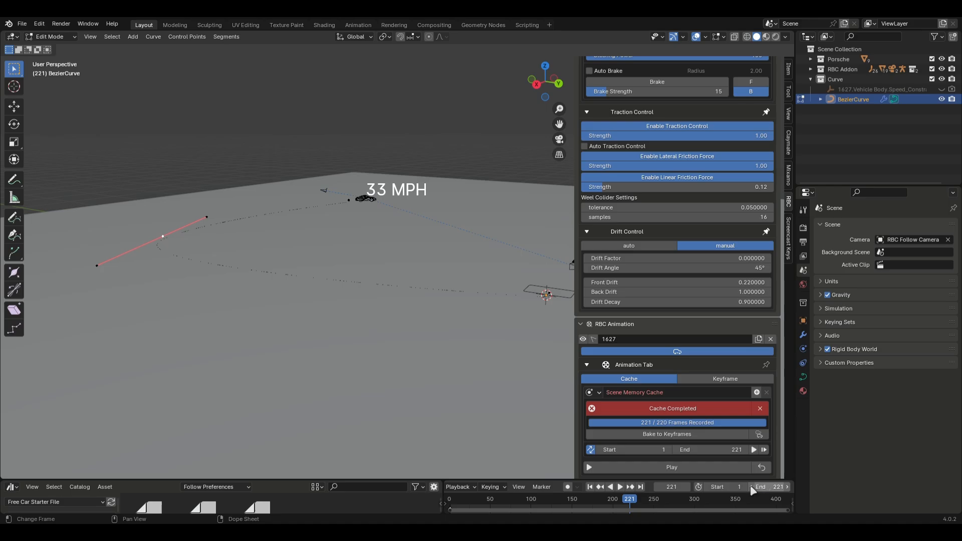
Bake the recorded simulation cache to keyframes
{"action": "scroll", "coordinate": [725, 383], "scroll_direction": "down", "scroll_amount": 5}
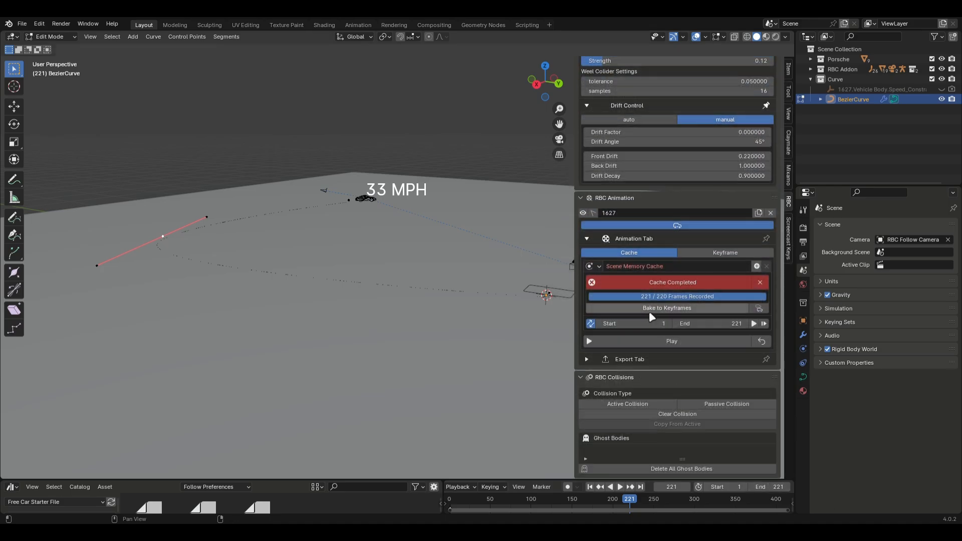
{"action": "left_click", "coordinate": [651, 314]}
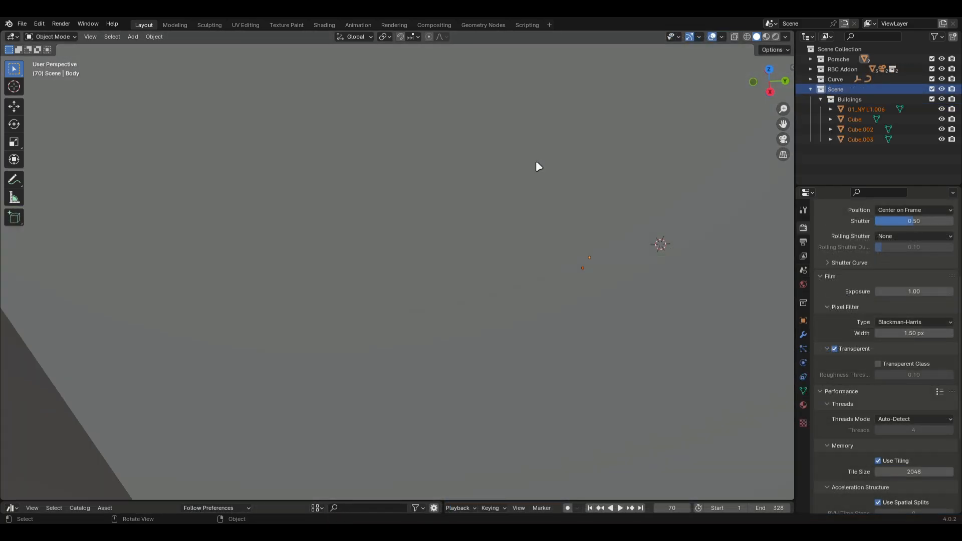
Move the narrow Cube building about 8 m horizontally and adjust its height along the Z axis
{"action": "middle_click_drag", "start_coordinate": [537, 163], "coordinate": [539, 203]}
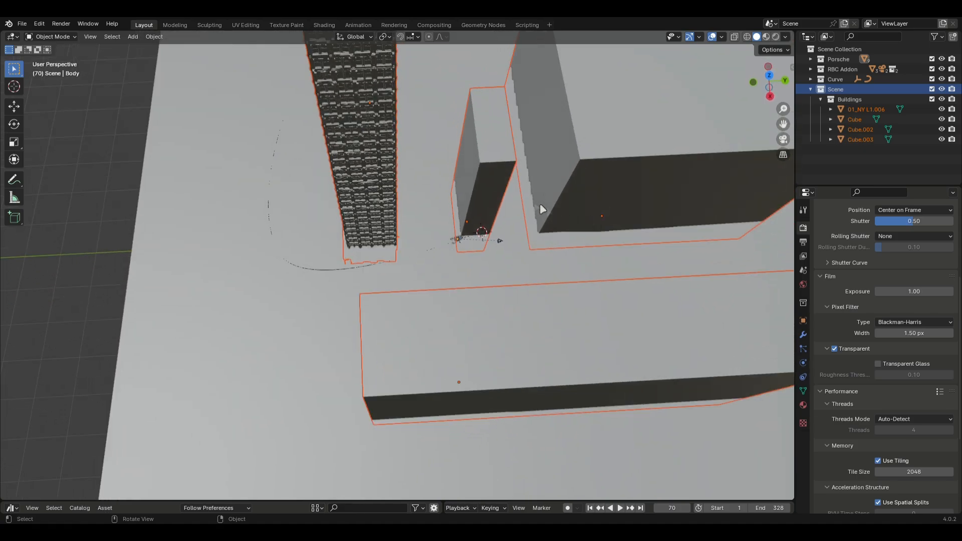
{"action": "left_click", "coordinate": [495, 186]}
{"action": "key", "text": "g"}
{"action": "key", "text": "shift+z"}
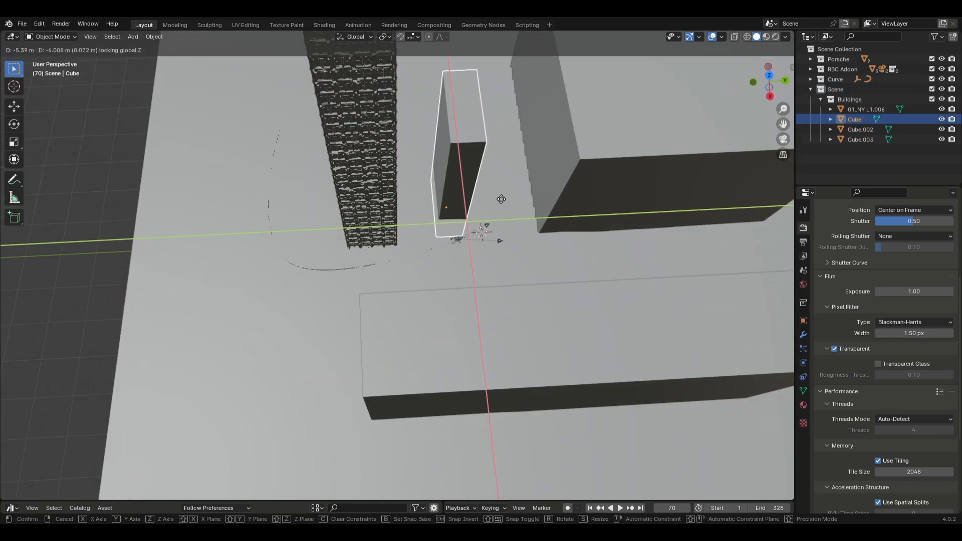
{"action": "left_click", "coordinate": [492, 194]}
{"action": "key", "text": "g"}
{"action": "key", "text": "z"}
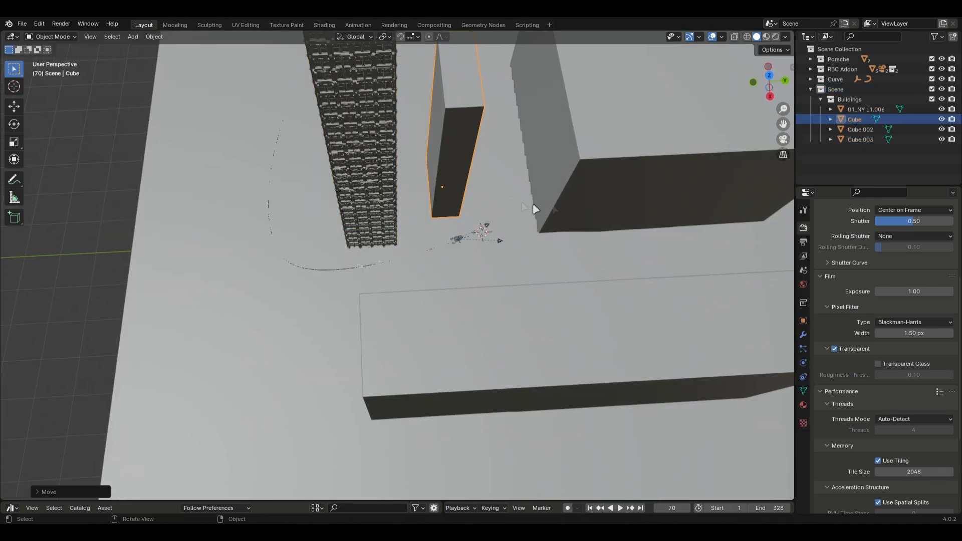
{"action": "key", "text": "r"}
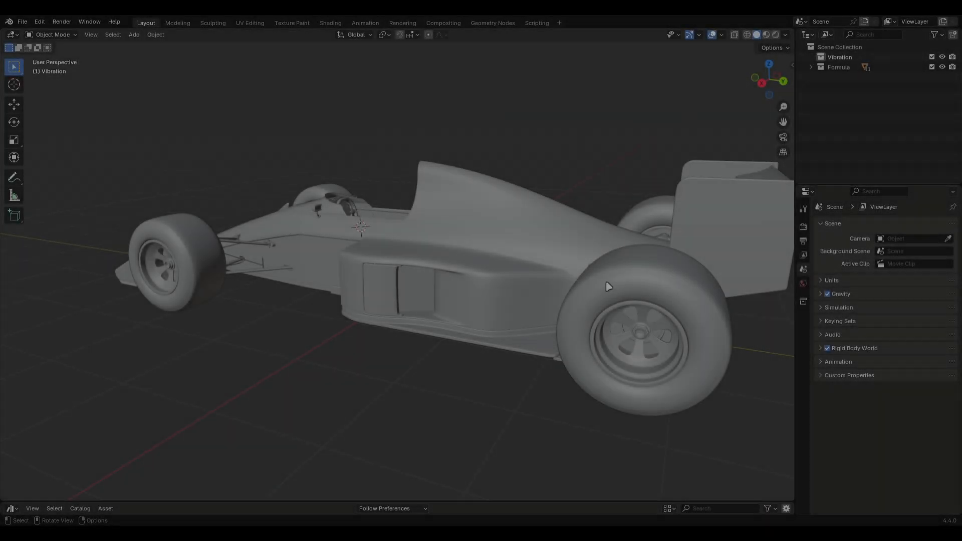
Rotate the formula car's steering wheel about its local Z axis while the engine vibration plays
{"action": "middle_click_drag", "start_coordinate": [591, 251], "coordinate": [501, 210]}
{"action": "scroll", "coordinate": [501, 211], "scroll_direction": "up", "scroll_amount": 6}
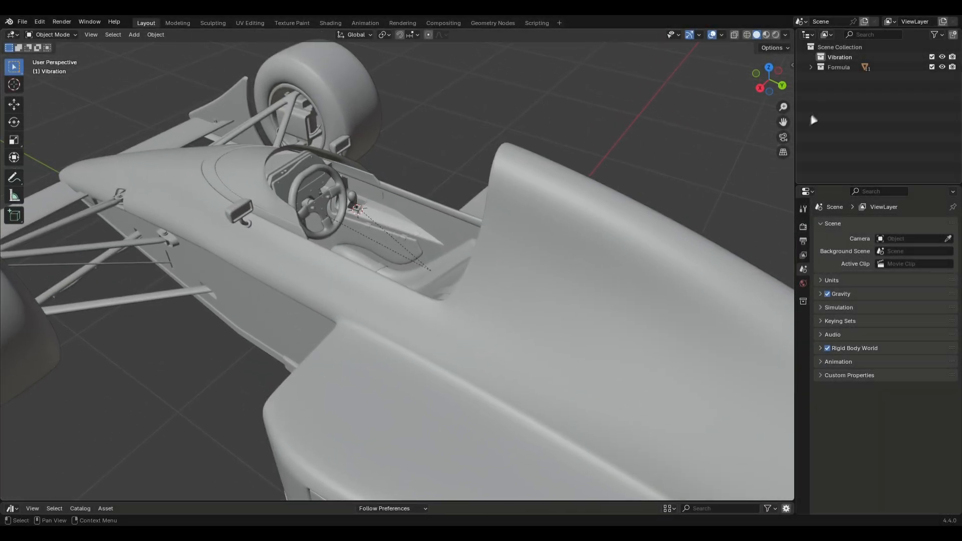
{"action": "left_click_drag", "start_coordinate": [800, 71], "coordinate": [717, 71]}
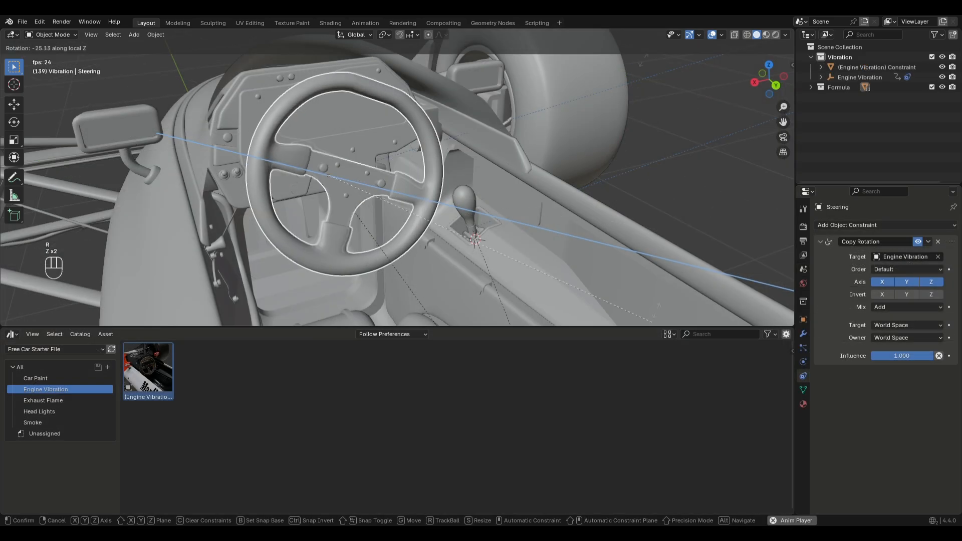
{"action": "left_click", "coordinate": [328, 175]}
Delete the (Engine Vibration) Constraint block and hide the Engine Vibration empty in the viewport
{"action": "scroll", "coordinate": [530, 149], "scroll_direction": "down", "scroll_amount": 8}
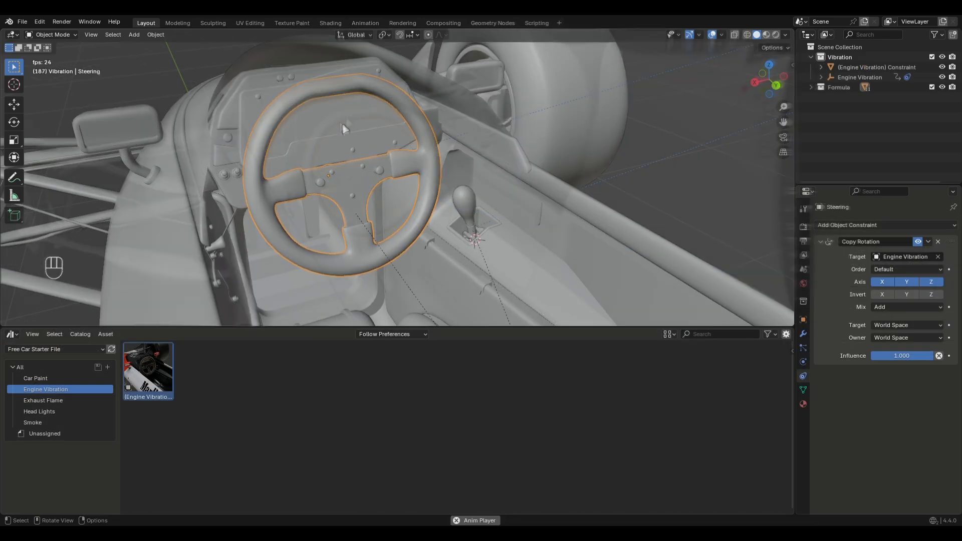
{"action": "middle_click_drag", "start_coordinate": [597, 173], "coordinate": [437, 198], "text": "shift"}
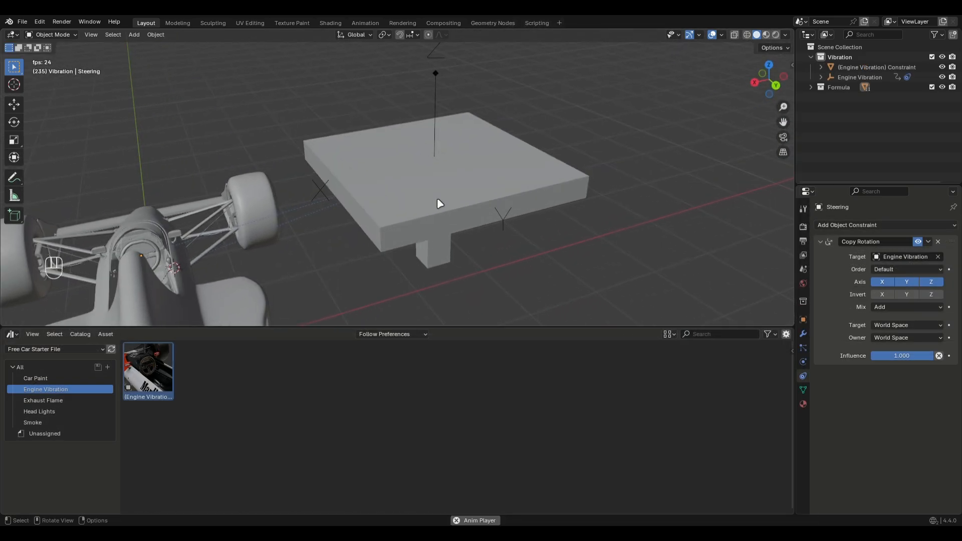
{"action": "left_click", "coordinate": [437, 197]}
{"action": "key", "text": "Delete"}
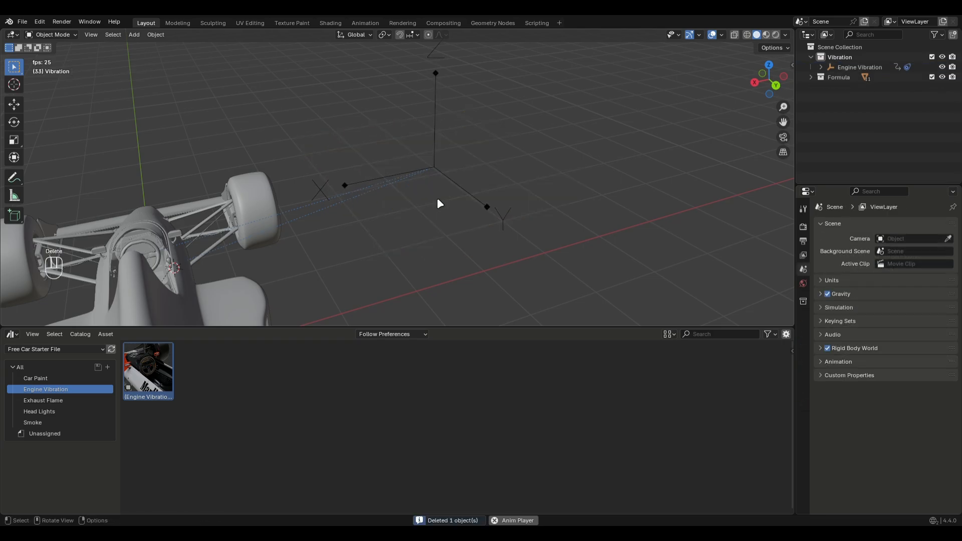
{"action": "left_click", "coordinate": [440, 159]}
{"action": "key", "text": "g"}
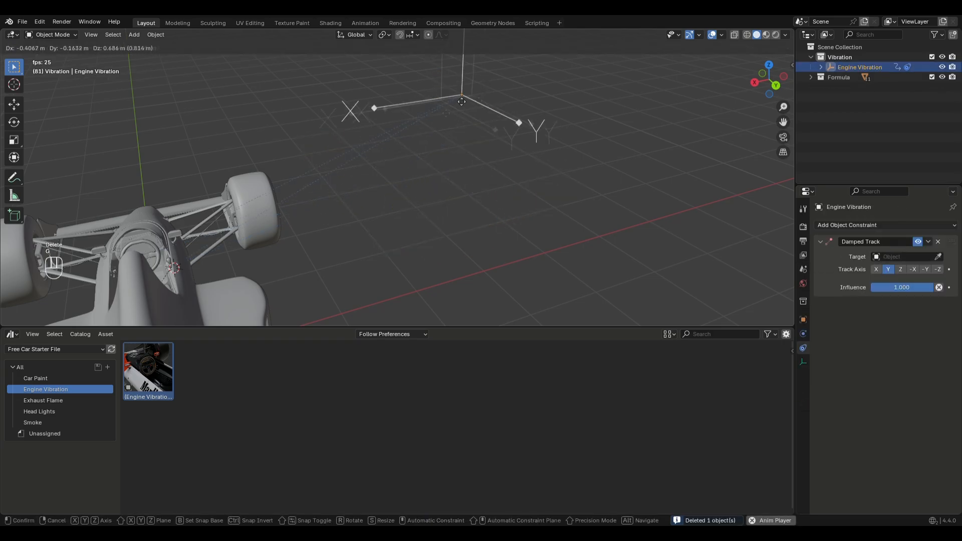
{"action": "right_click", "coordinate": [511, 129]}
{"action": "left_click", "coordinate": [942, 68]}
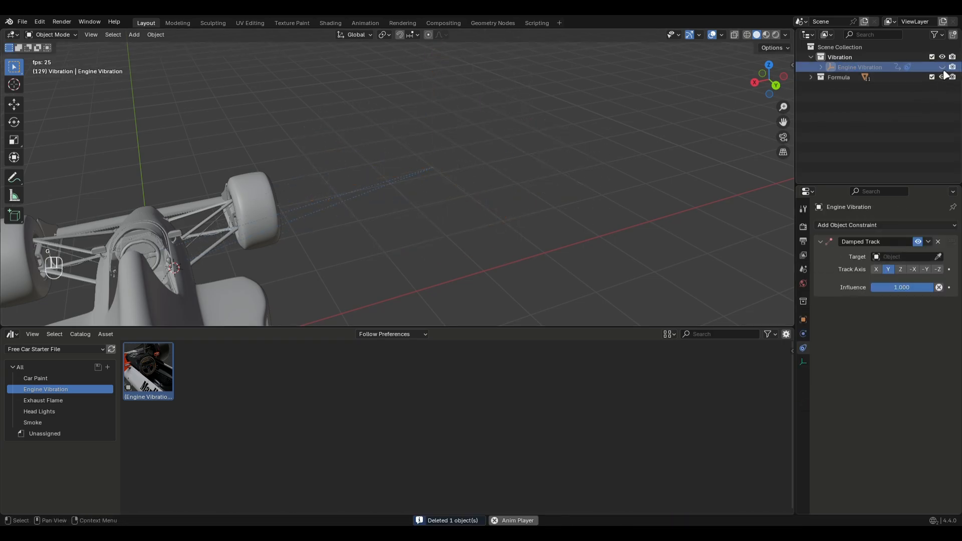
Place the Engine Vibration asset from the Free Car Starter File library beside the formula car and play the animation
{"action": "scroll", "coordinate": [330, 258], "scroll_direction": "down", "scroll_amount": 2}
{"action": "middle_click_drag", "start_coordinate": [330, 258], "coordinate": [451, 236], "text": "shift"}
{"action": "scroll", "coordinate": [393, 240], "scroll_direction": "up", "scroll_amount": 3}
{"action": "left_click_drag", "start_coordinate": [149, 371], "coordinate": [383, 184]}
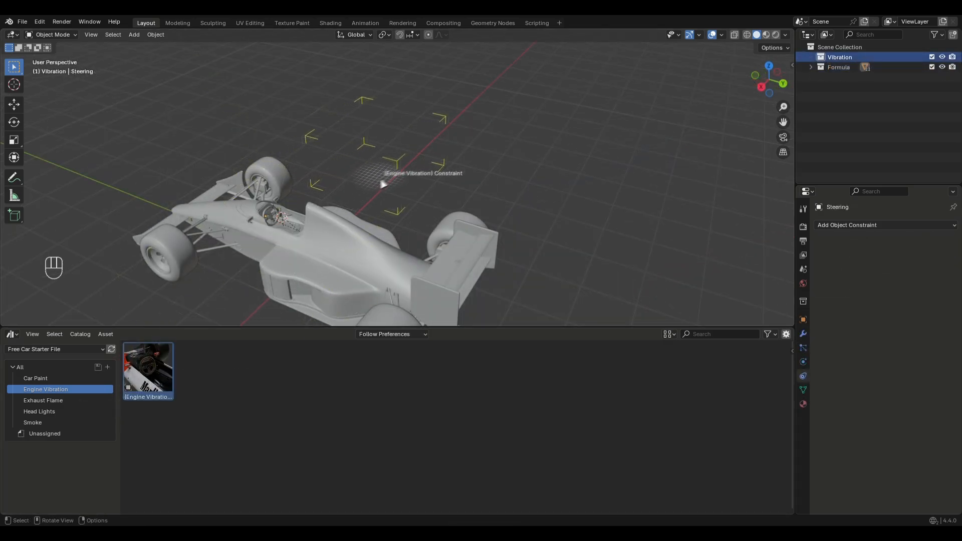
{"action": "key", "text": "space"}
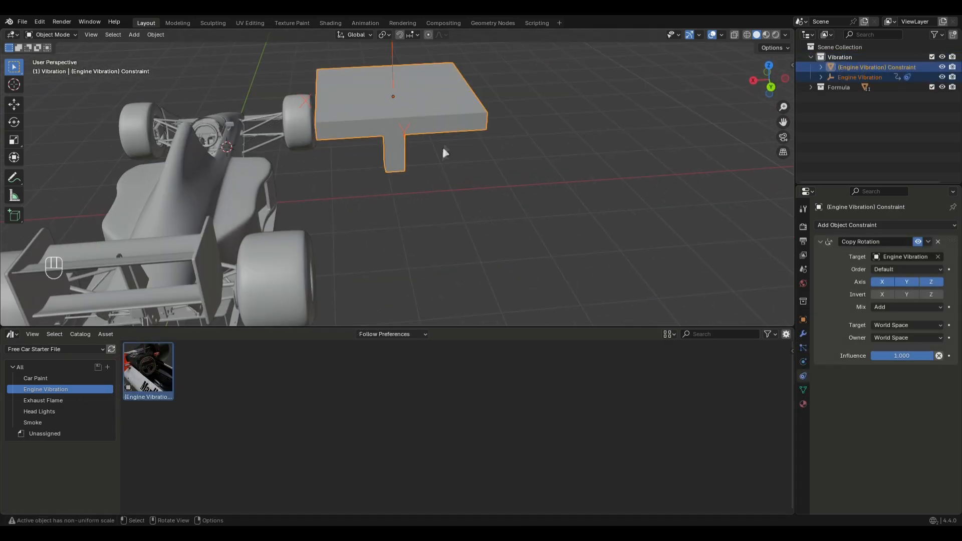
Copy the Engine Vibration block's Copy Rotation constraint to the formula car's steering wheel and try varying its influence
{"action": "left_click", "coordinate": [379, 200]}
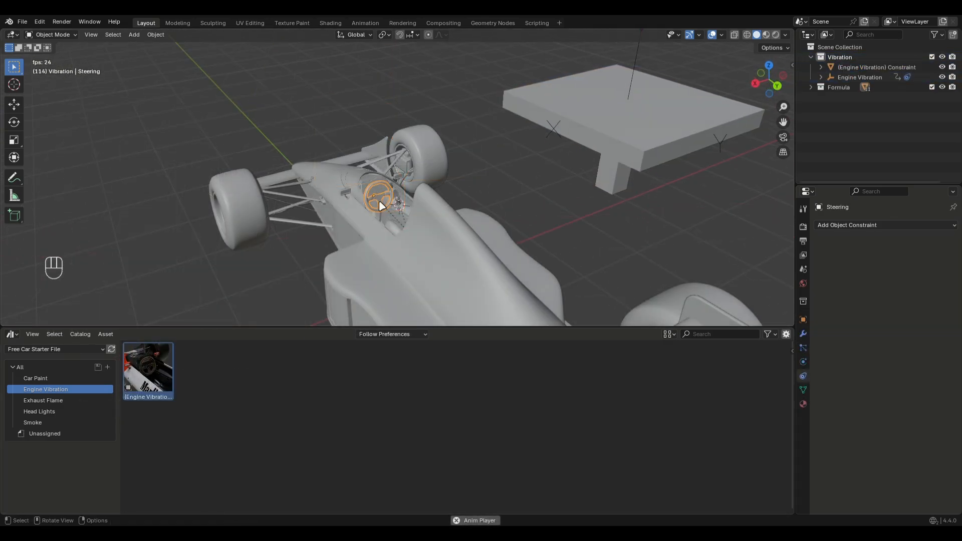
{"action": "left_click", "coordinate": [621, 124], "text": "shift"}
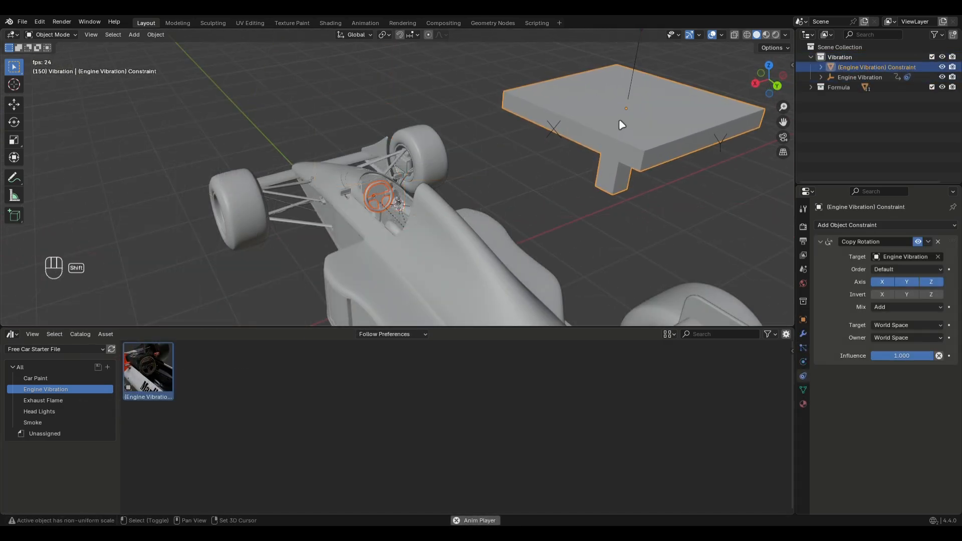
{"action": "left_click", "coordinate": [929, 244]}
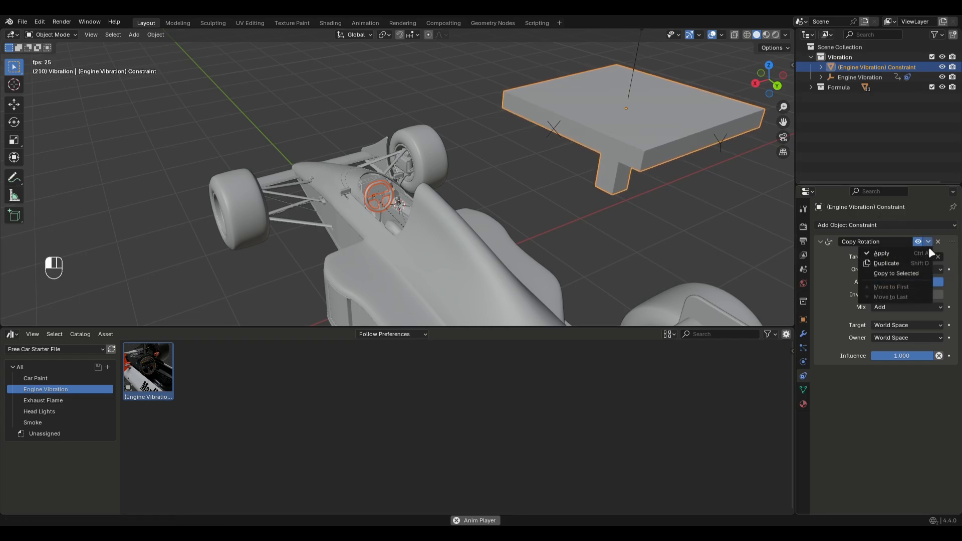
{"action": "left_click", "coordinate": [887, 275]}
{"action": "scroll", "coordinate": [389, 235], "scroll_direction": "up", "scroll_amount": 5}
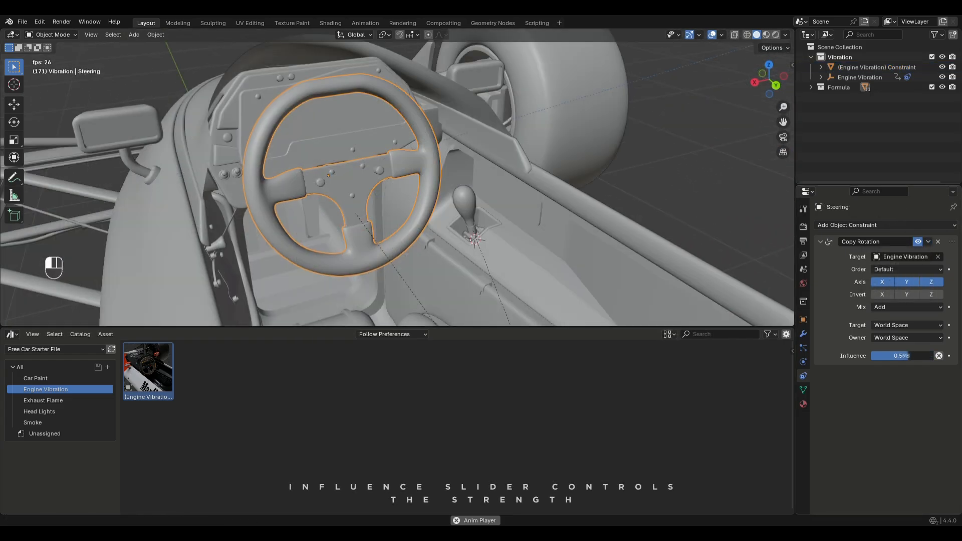
{"action": "left_click_drag", "start_coordinate": [902, 356], "coordinate": [875, 356]}
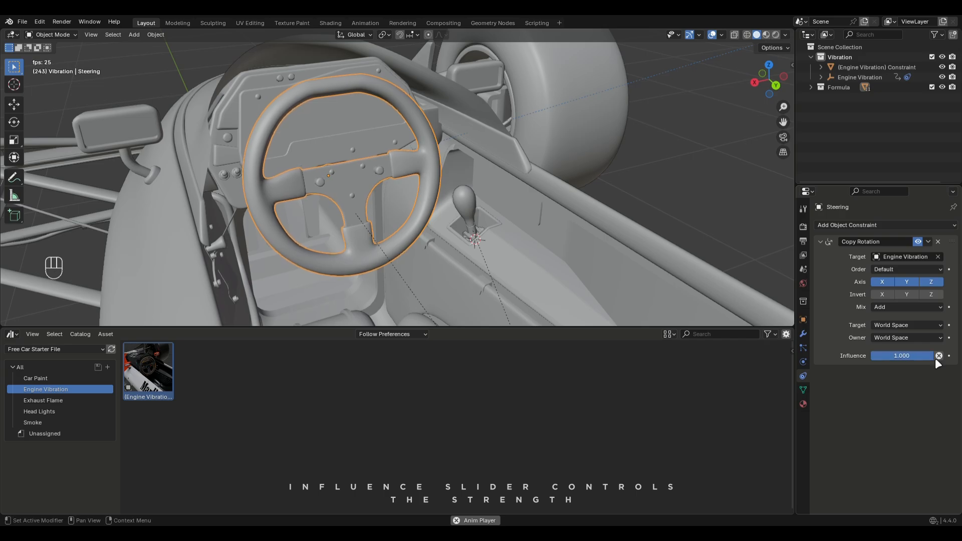
Copy the block's Copy Rotation constraint to the Gear box shifter beside the steering wheel and adjust its influence
{"action": "left_click", "coordinate": [463, 209]}
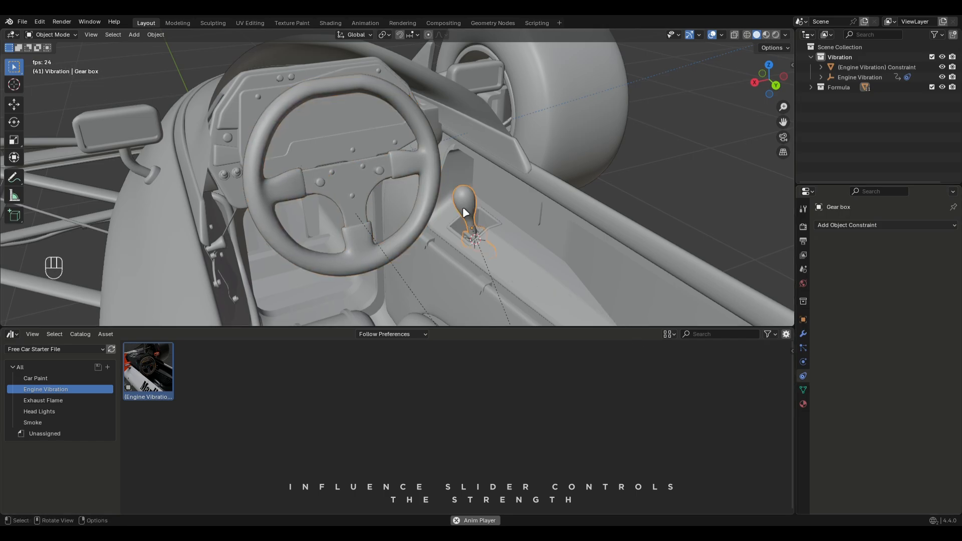
{"action": "scroll", "coordinate": [462, 207], "scroll_direction": "down", "scroll_amount": 8}
{"action": "left_click", "coordinate": [643, 89], "text": "shift"}
{"action": "scroll", "coordinate": [417, 226], "scroll_direction": "up", "scroll_amount": 8}
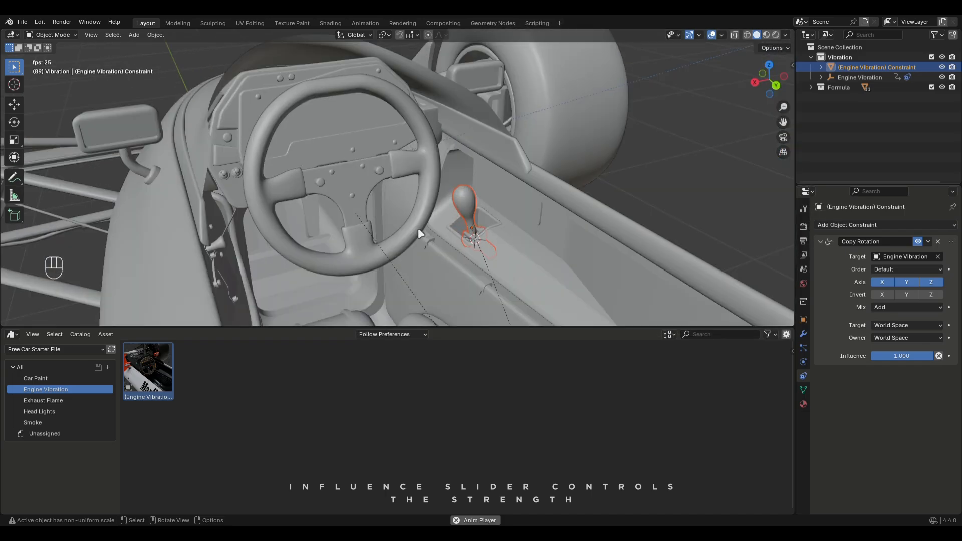
{"action": "left_click", "coordinate": [928, 242]}
{"action": "left_click", "coordinate": [913, 275]}
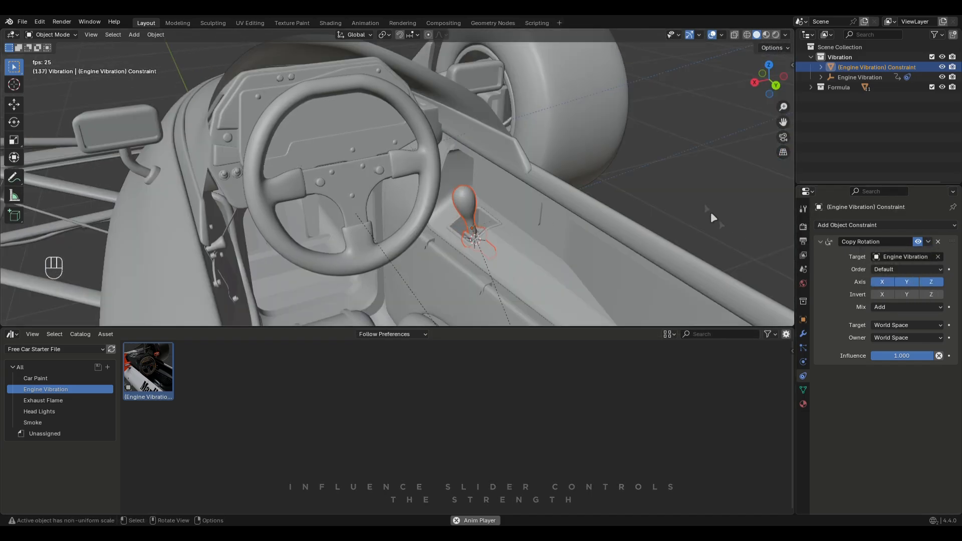
{"action": "left_click", "coordinate": [711, 212]}
{"action": "left_click", "coordinate": [465, 216]}
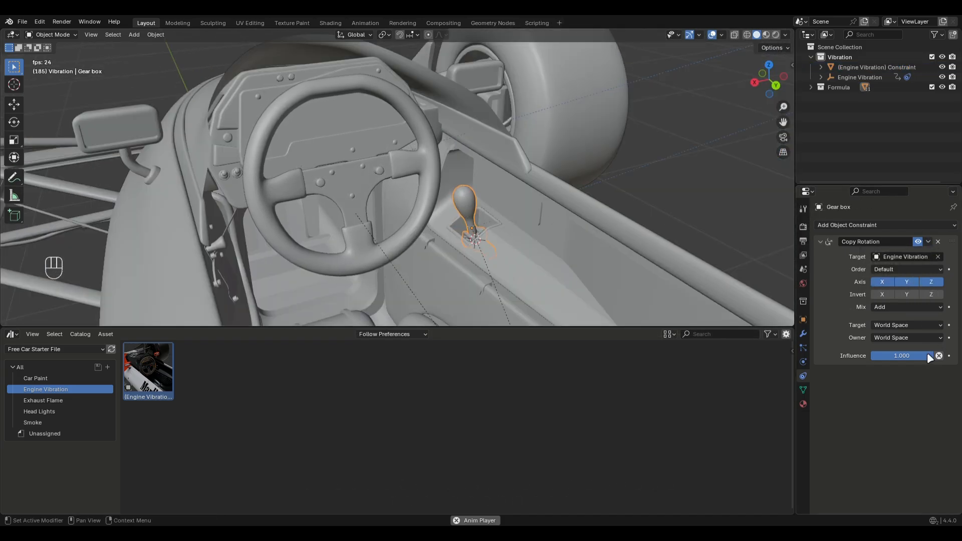
{"action": "left_click_drag", "start_coordinate": [932, 355], "coordinate": [924, 355]}
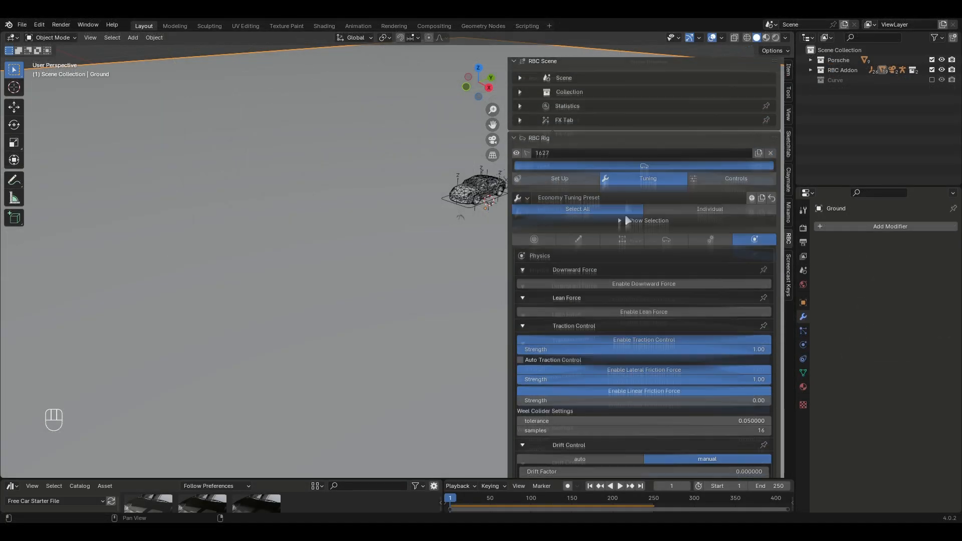
Add RBC tire marks to the Porsche's 1627 rig and show their geometry settings
{"action": "scroll", "coordinate": [624, 214], "scroll_direction": "up", "scroll_amount": 4}
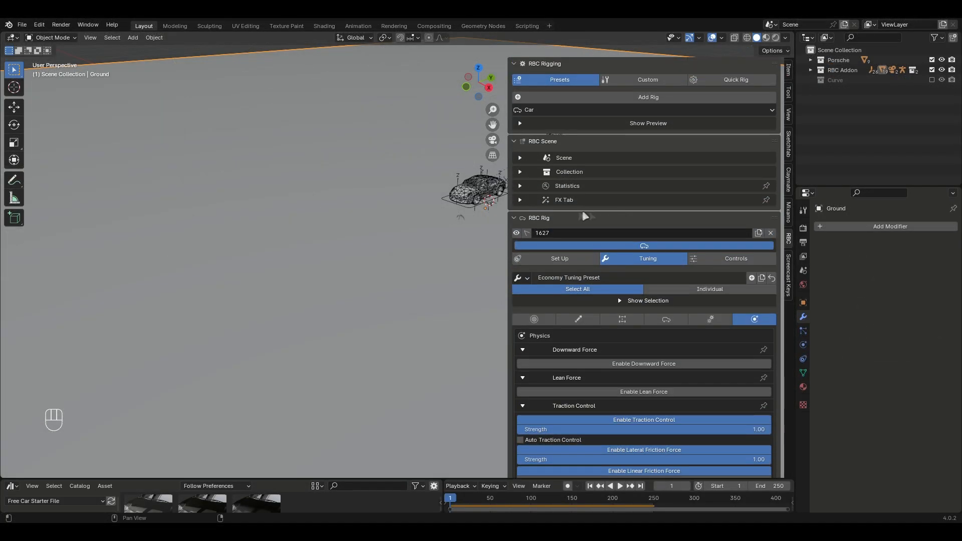
{"action": "left_click", "coordinate": [521, 202]}
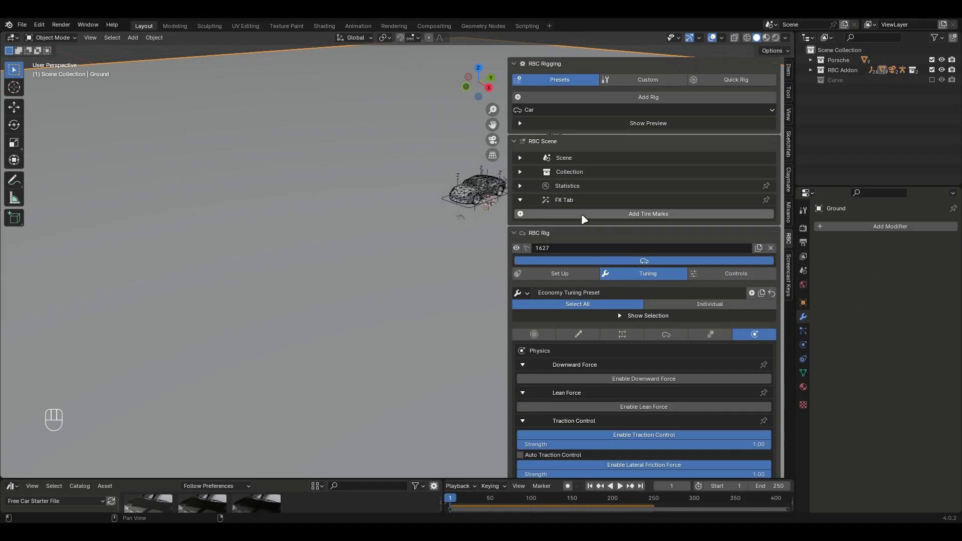
{"action": "left_click", "coordinate": [582, 213]}
{"action": "left_click", "coordinate": [523, 226]}
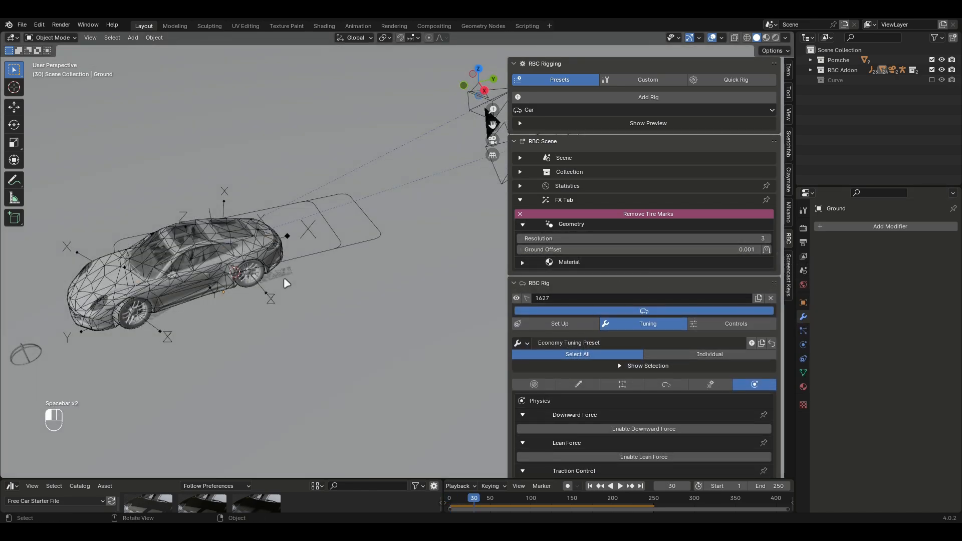
Show the bake path of the 1627 Tire Marks object and bake its simulation nodes
{"action": "left_click", "coordinate": [284, 279]}
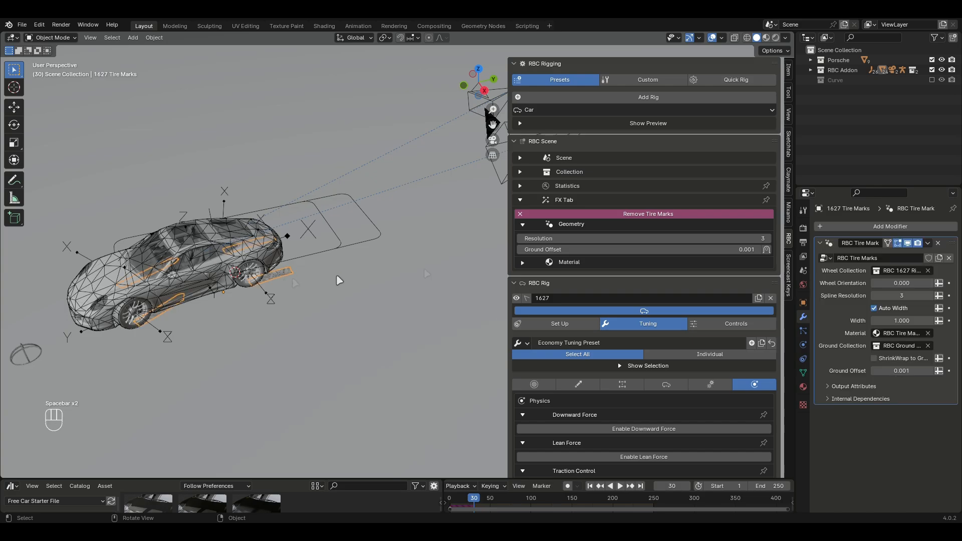
{"action": "left_click", "coordinate": [855, 400]}
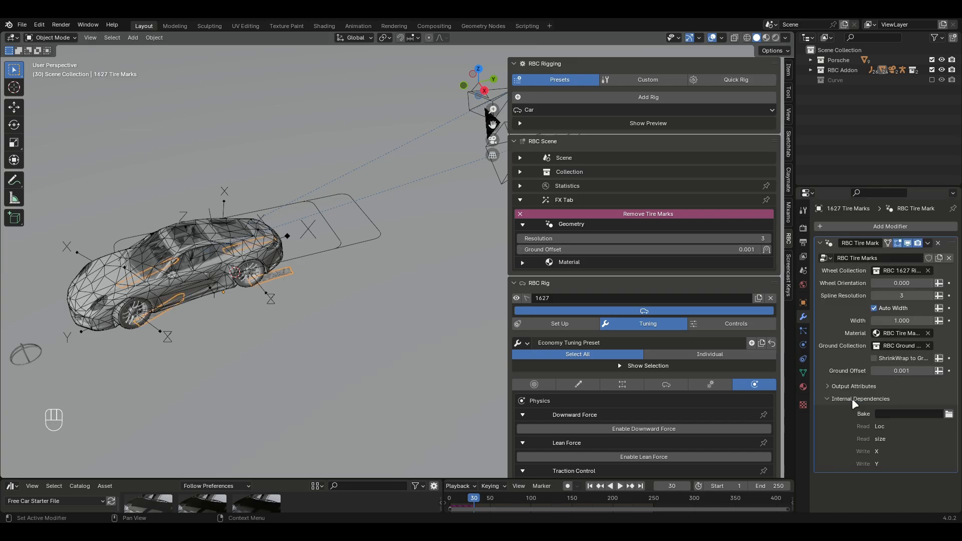
{"action": "left_click", "coordinate": [803, 345]}
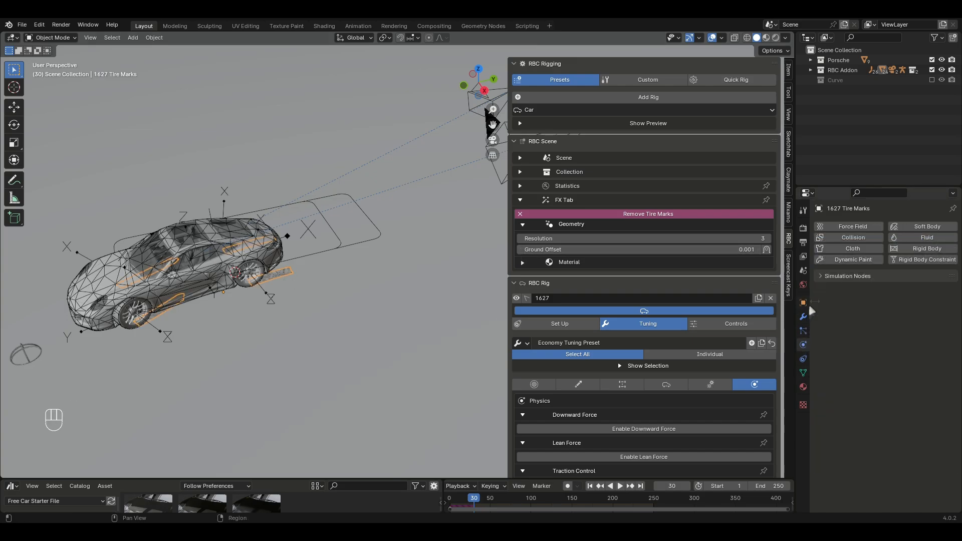
{"action": "left_click", "coordinate": [850, 304]}
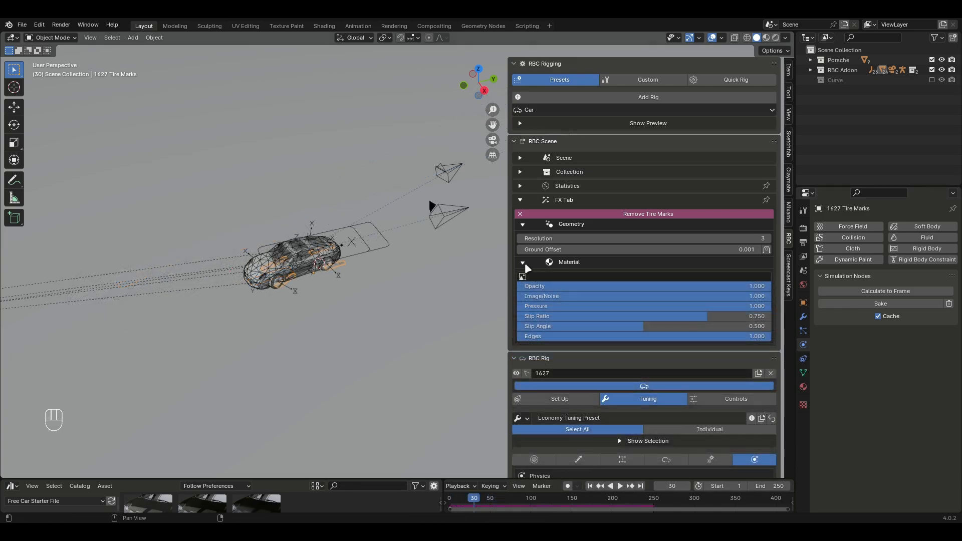
Play the Porsche's tire mark animation and inspect it in rendered shading with the viewport overlays hidden
{"action": "left_click", "coordinate": [525, 263]}
{"action": "scroll", "coordinate": [346, 328], "scroll_direction": "down", "scroll_amount": 4}
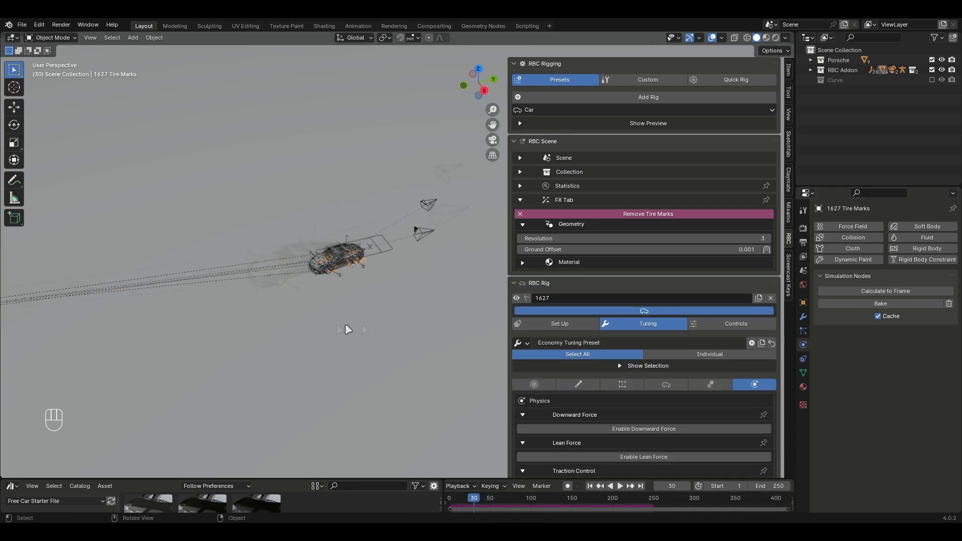
{"action": "key", "text": "space"}
{"action": "key", "text": "space"}
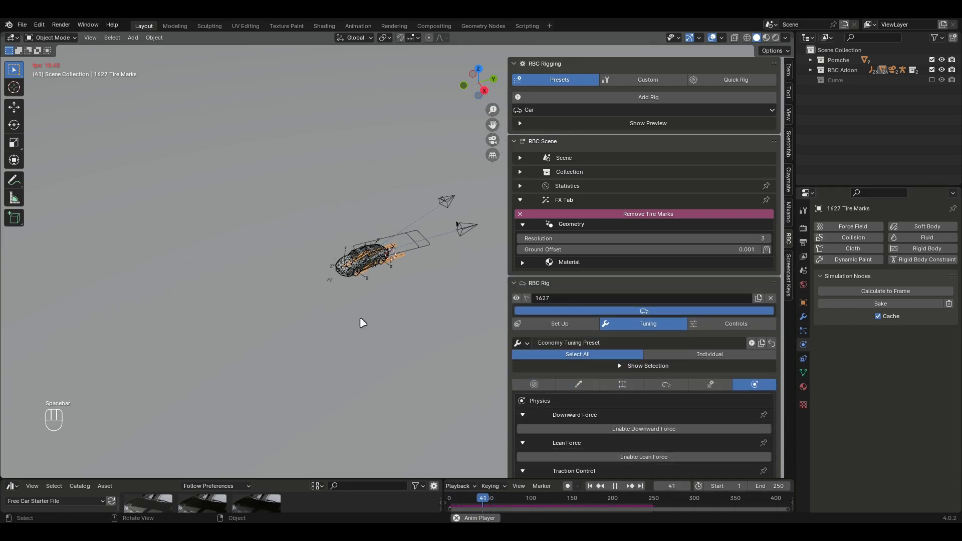
{"action": "key", "text": "z"}
{"action": "left_click", "coordinate": [394, 239]}
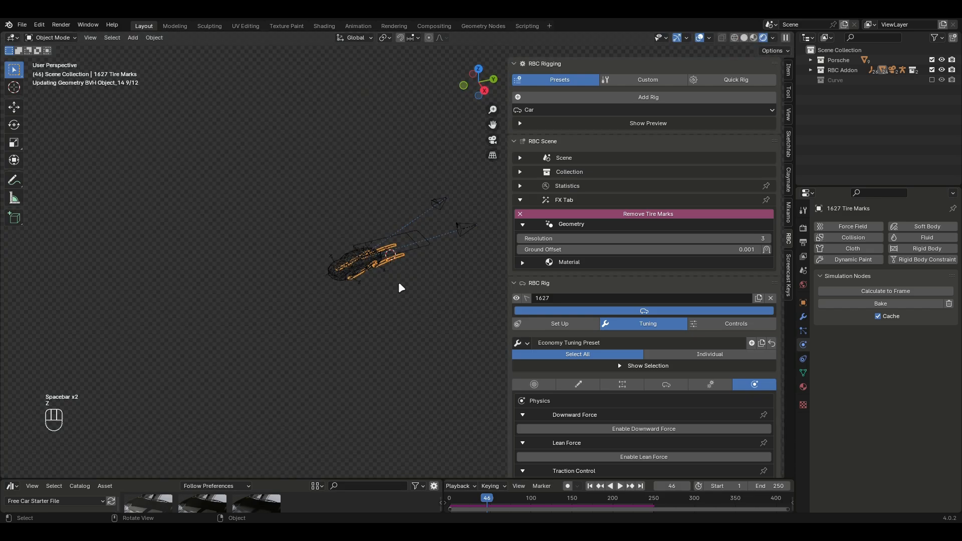
{"action": "left_click", "coordinate": [700, 38]}
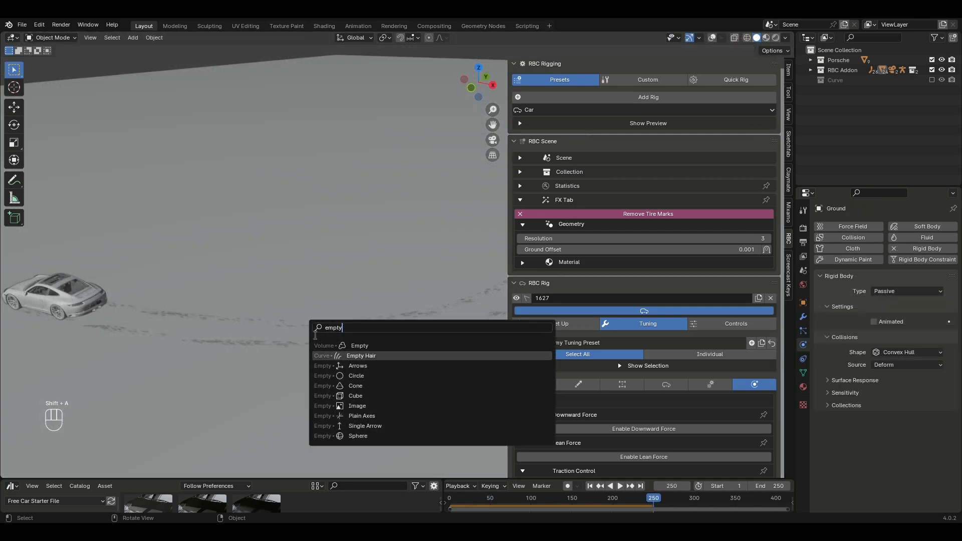
Add an empty to the scene and show the RBC Tire Mark modifier of the 1627 Tire Marks object
{"action": "key", "text": "Down"}
{"action": "key", "text": "Return"}
{"action": "left_click", "coordinate": [297, 328]}
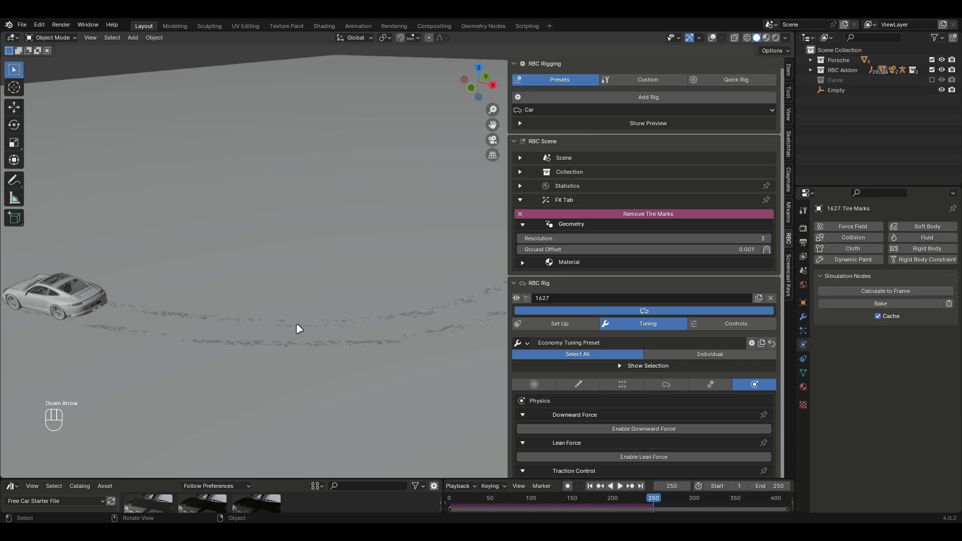
{"action": "left_click", "coordinate": [803, 373]}
{"action": "left_click", "coordinate": [803, 345]}
{"action": "left_click", "coordinate": [803, 317]}
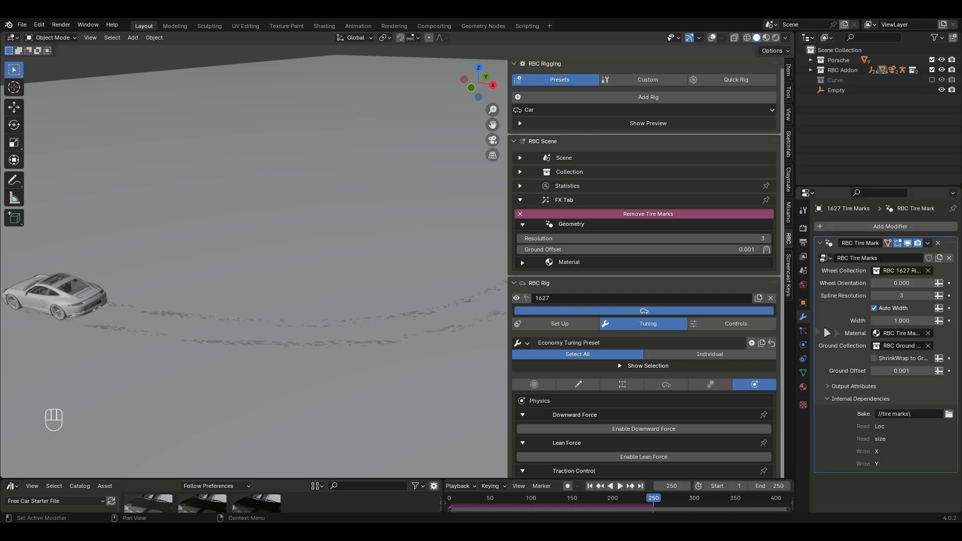
Turn the enlarged lower area into a Shader Editor and assign the RBC Tire Marks 1627 material to the tire marks
{"action": "left_click", "coordinate": [902, 333]}
{"action": "left_click_drag", "start_coordinate": [524, 479], "coordinate": [532, 332]}
{"action": "left_click", "coordinate": [12, 340]}
{"action": "left_click", "coordinate": [37, 432]}
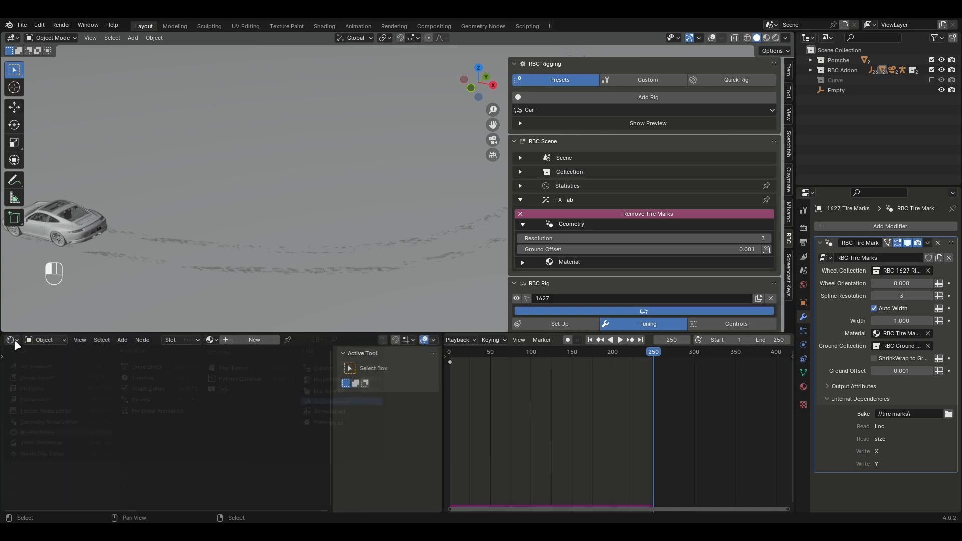
{"action": "left_click", "coordinate": [211, 340]}
{"action": "type", "text": "RBC Tire Marks 1627"}
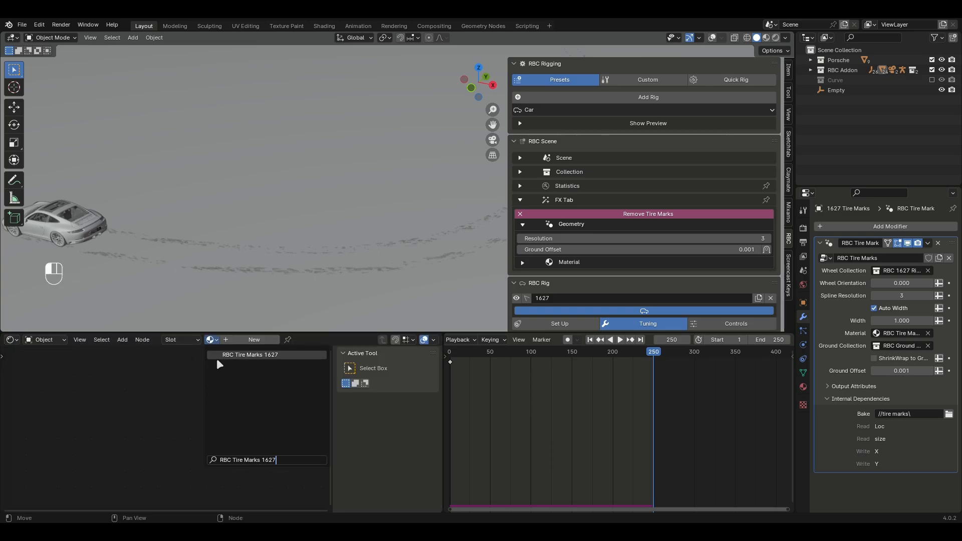
{"action": "left_click", "coordinate": [217, 358]}
{"action": "middle_click_drag", "start_coordinate": [140, 413], "coordinate": [240, 404]}
{"action": "scroll", "coordinate": [176, 415], "scroll_direction": "up", "scroll_amount": 5}
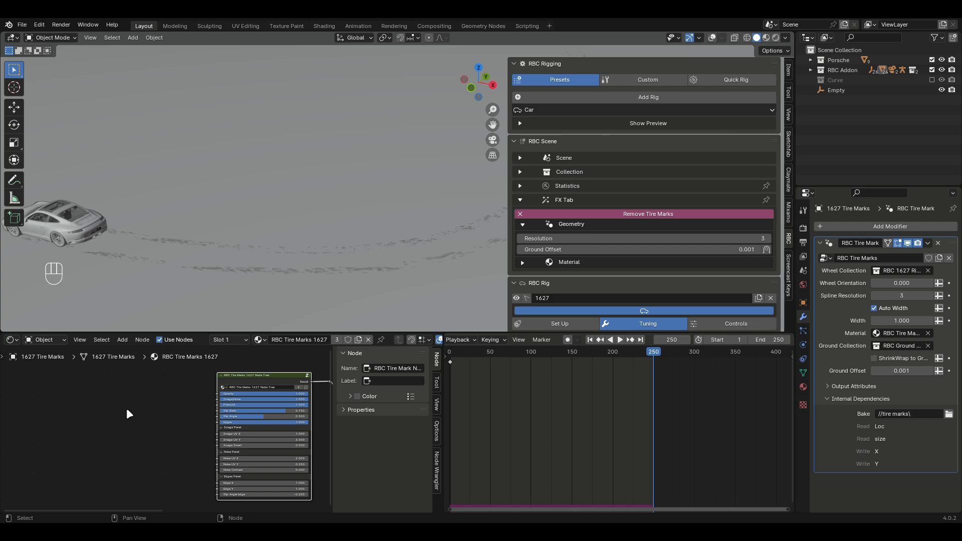
Add a Gradient Texture node with linked Mapping and Texture Coordinate nodes to the tire mark material
{"action": "key", "text": "shift+a"}
{"action": "type", "text": "grad"}
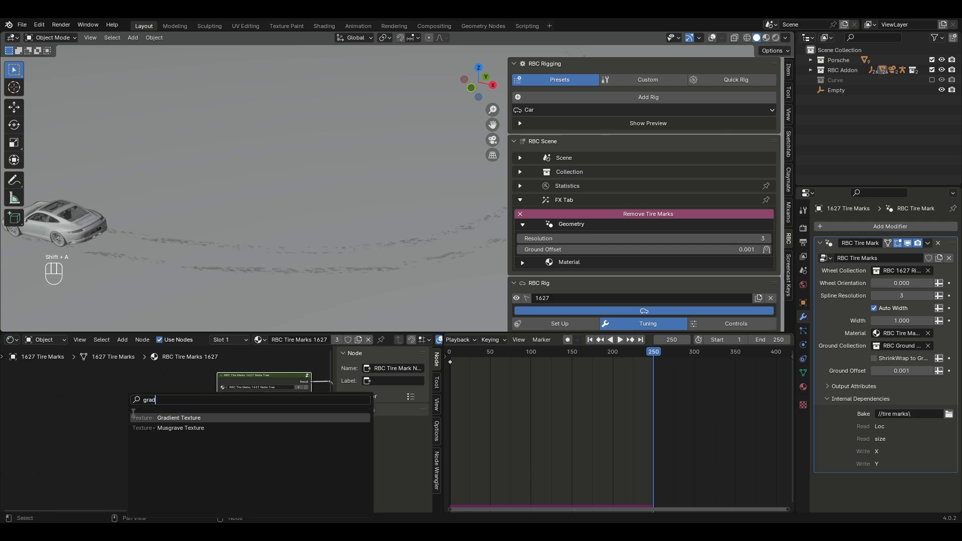
{"action": "key", "text": "Return"}
{"action": "left_click", "coordinate": [129, 410]}
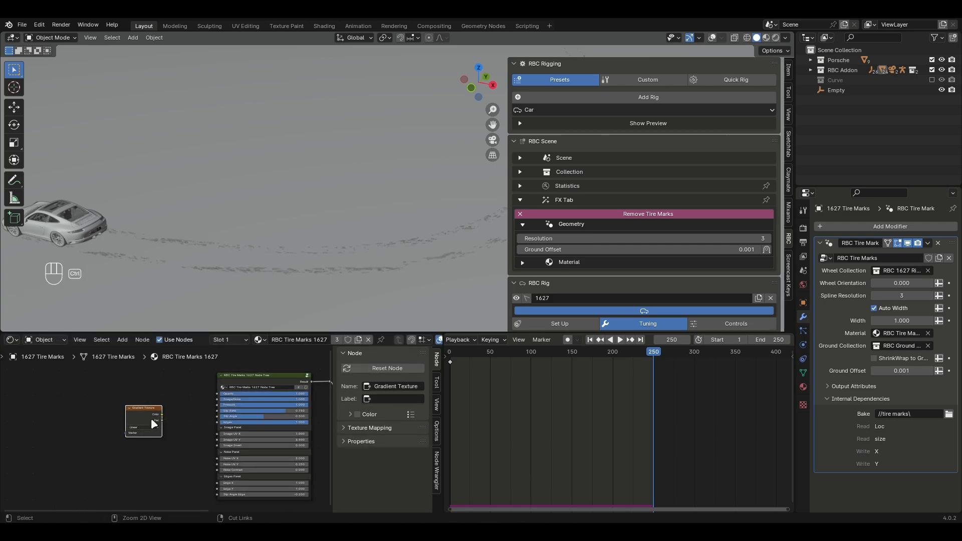
{"action": "key", "text": "ctrl+t"}
{"action": "scroll", "coordinate": [33, 446], "scroll_direction": "up", "scroll_amount": 2}
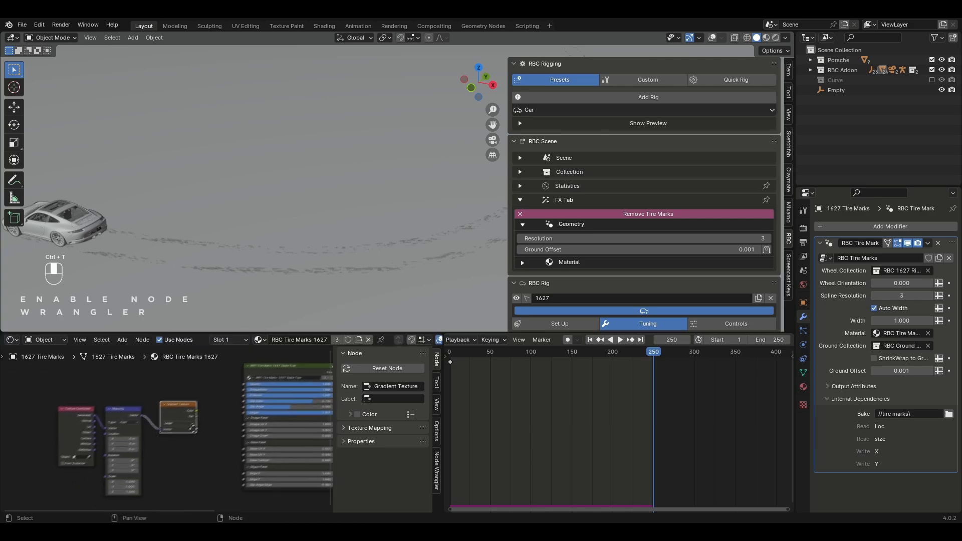
Drive the Mapping node with object coordinates from the Empty and link the gradient's Color to the tire mark node group
{"action": "left_click_drag", "start_coordinate": [66, 432], "coordinate": [80, 426]}
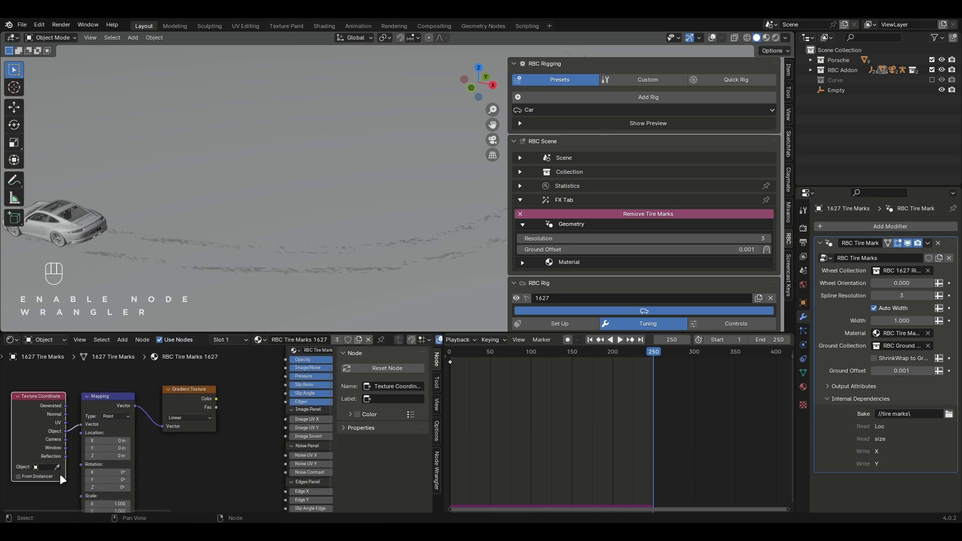
{"action": "left_click", "coordinate": [58, 468]}
{"action": "left_click", "coordinate": [836, 91]}
{"action": "middle_click_drag", "start_coordinate": [163, 437], "coordinate": [258, 407]}
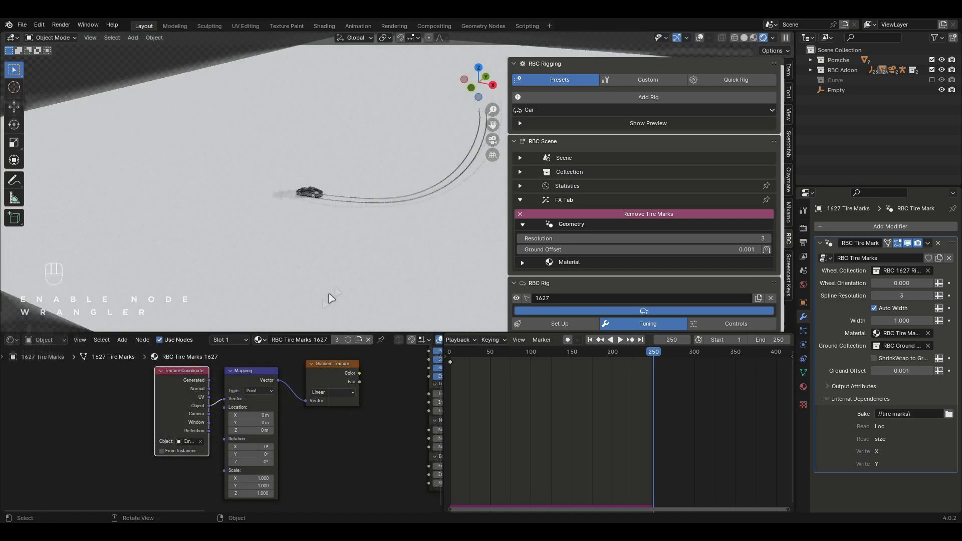
{"action": "left_click_drag", "start_coordinate": [359, 374], "coordinate": [430, 369]}
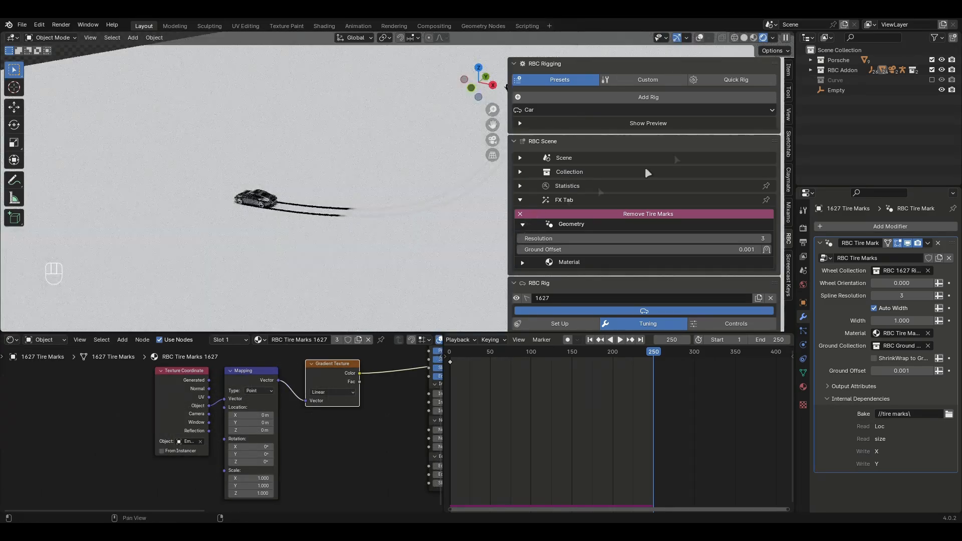
Move the Empty horizontally to about X -13.96 m, Y -7.32 m to shift the tire mark fade
{"action": "left_click", "coordinate": [836, 90]}
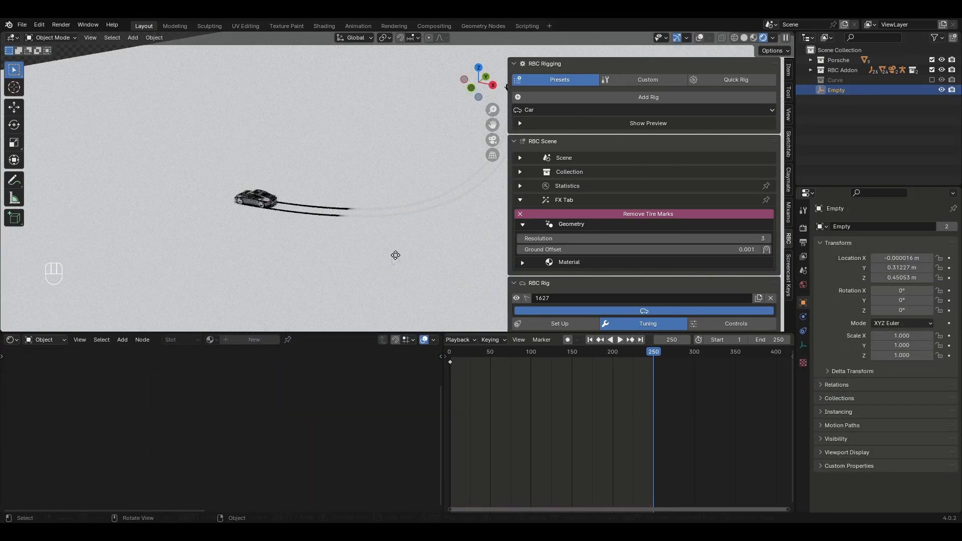
{"action": "key", "text": "g"}
{"action": "key", "text": "shift+z"}
{"action": "left_click", "coordinate": [305, 260]}
{"action": "key", "text": "r"}
{"action": "key", "text": "z"}
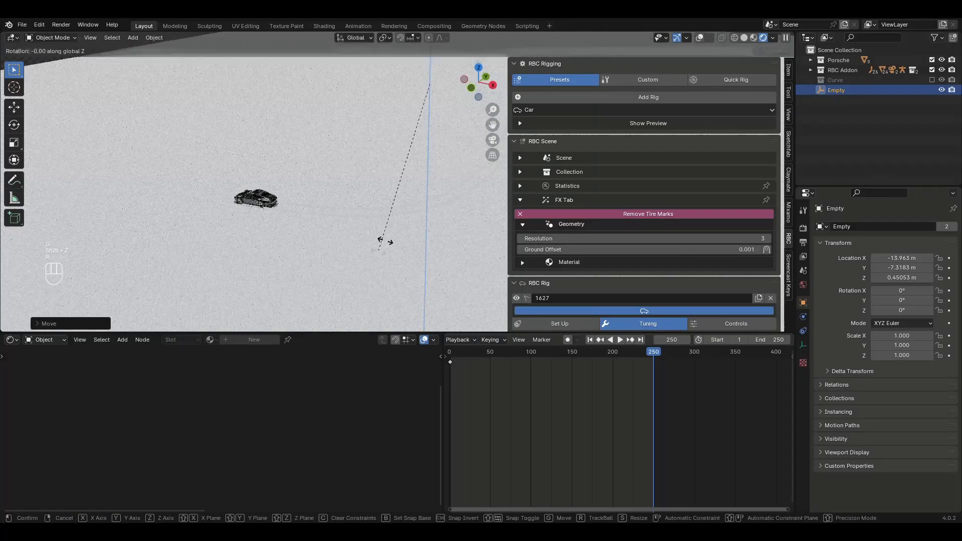
{"action": "right_click", "coordinate": [337, 71]}
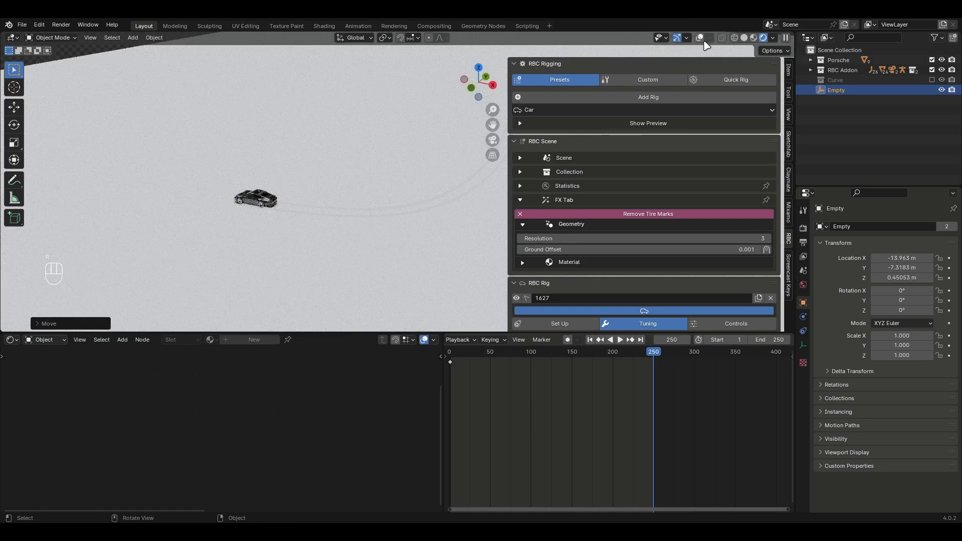
Show the viewport overlays, move the Empty horizontally to about X -5.43 m, Y -56.91 m and rotate it around Z to about 215.8°
{"action": "left_click", "coordinate": [700, 38]}
{"action": "key", "text": "g"}
{"action": "key", "text": "shift+z"}
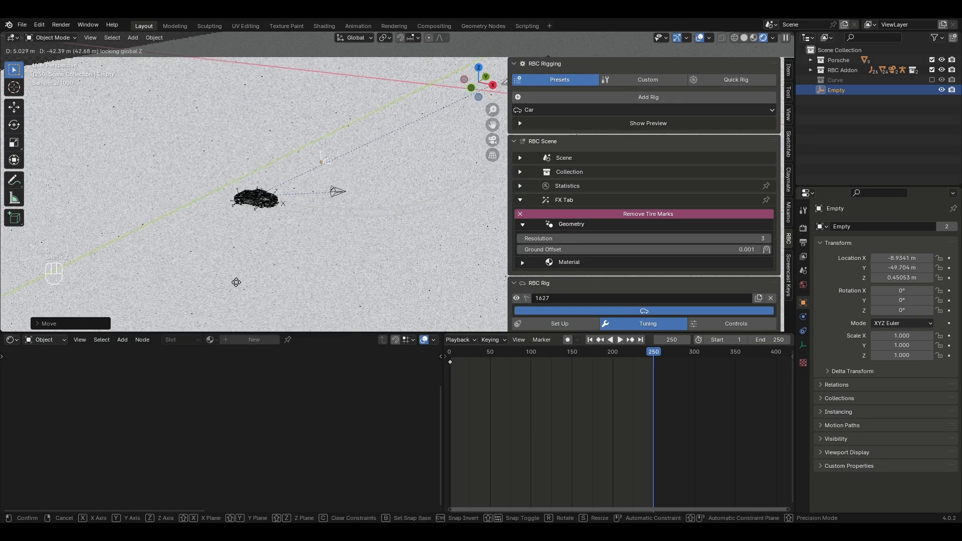
{"action": "left_click", "coordinate": [246, 293]}
{"action": "key", "text": "r"}
{"action": "key", "text": "z"}
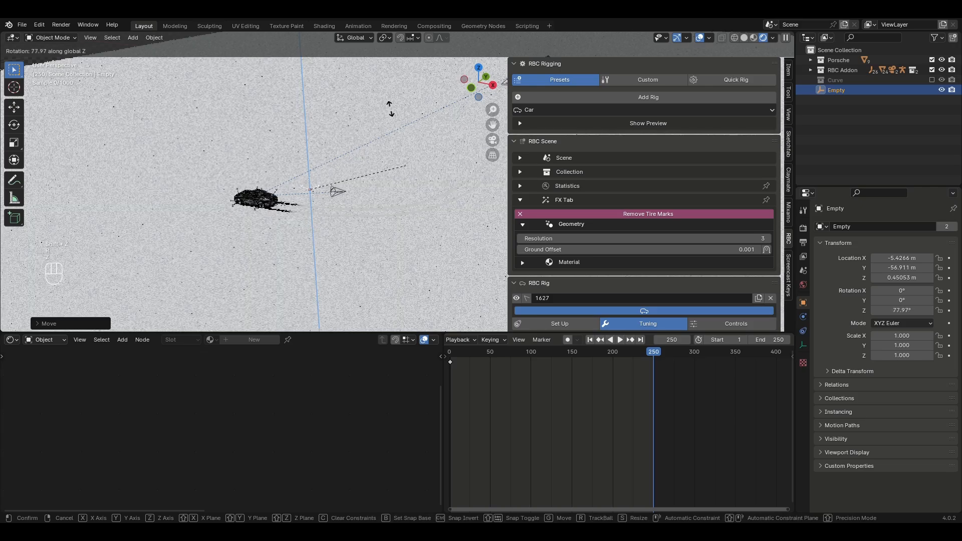
{"action": "left_click", "coordinate": [255, 176]}
Scale the Empty uniformly to about 5.93 to soften the tire mark fade and start shifting it horizontally
{"action": "scroll", "coordinate": [301, 226], "scroll_direction": "up", "scroll_amount": 5}
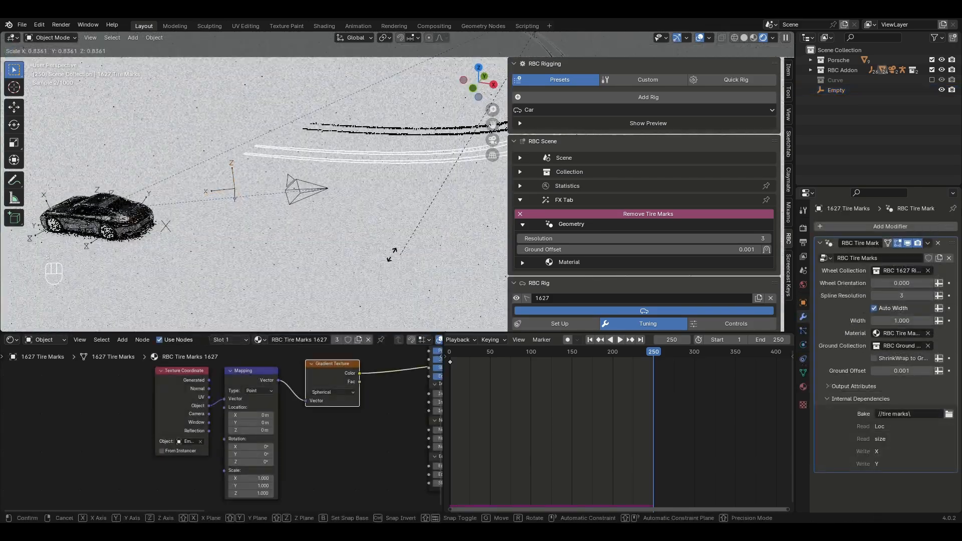
{"action": "left_click", "coordinate": [221, 176]}
{"action": "left_click", "coordinate": [235, 176]}
{"action": "left_click", "coordinate": [236, 175]}
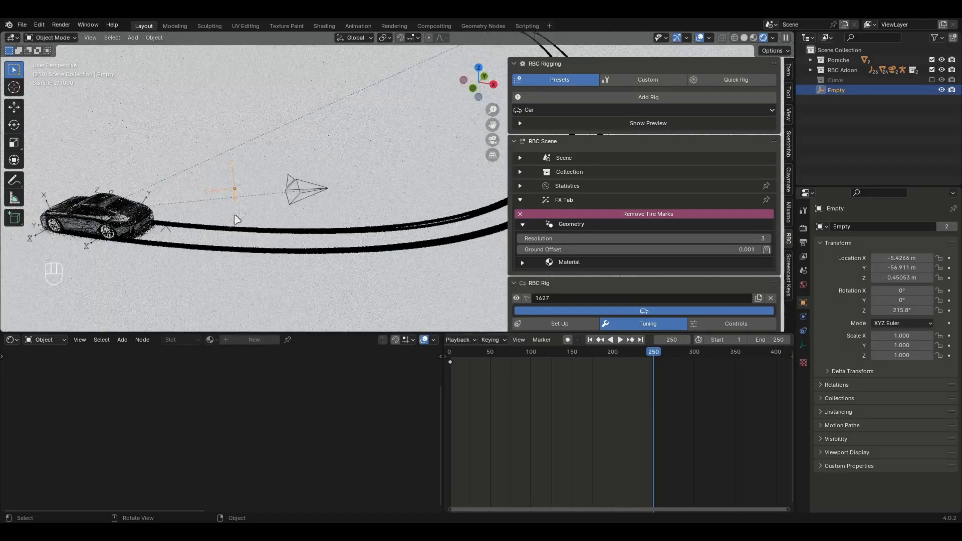
{"action": "key", "text": "s"}
{"action": "left_click", "coordinate": [299, 200]}
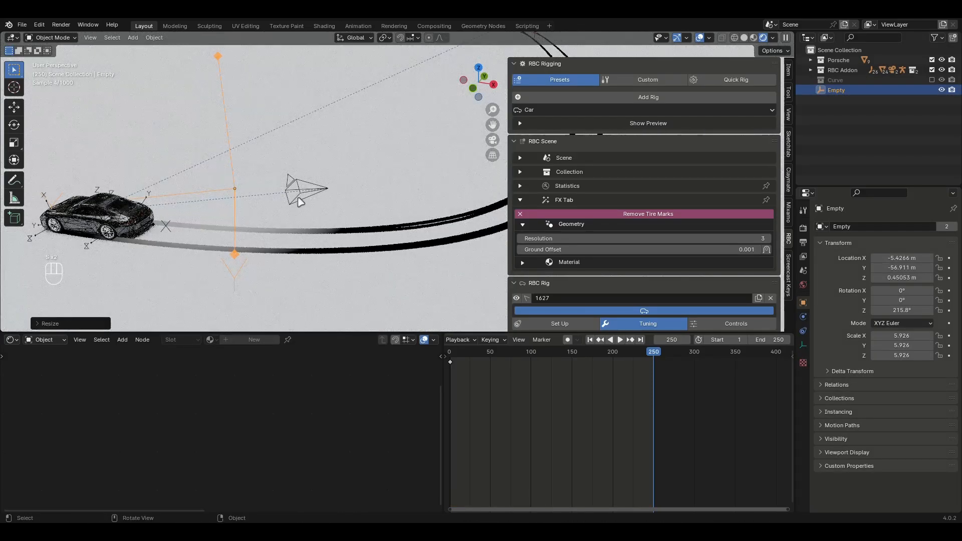
{"action": "key", "text": "g"}
{"action": "key", "text": "shift+z"}
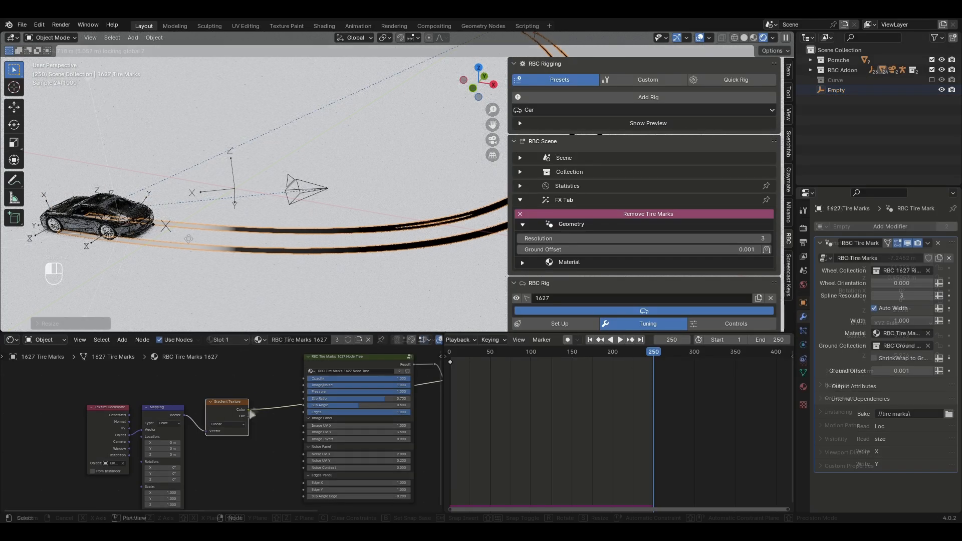
Link the gradient's Color to the tire mark node group's Opacity and connect the Principled BSDF to the Material Output
{"action": "left_click_drag", "start_coordinate": [250, 410], "coordinate": [316, 374]}
{"action": "scroll", "coordinate": [320, 385], "scroll_direction": "down", "scroll_amount": 4}
{"action": "middle_click_drag", "start_coordinate": [350, 385], "coordinate": [261, 394]}
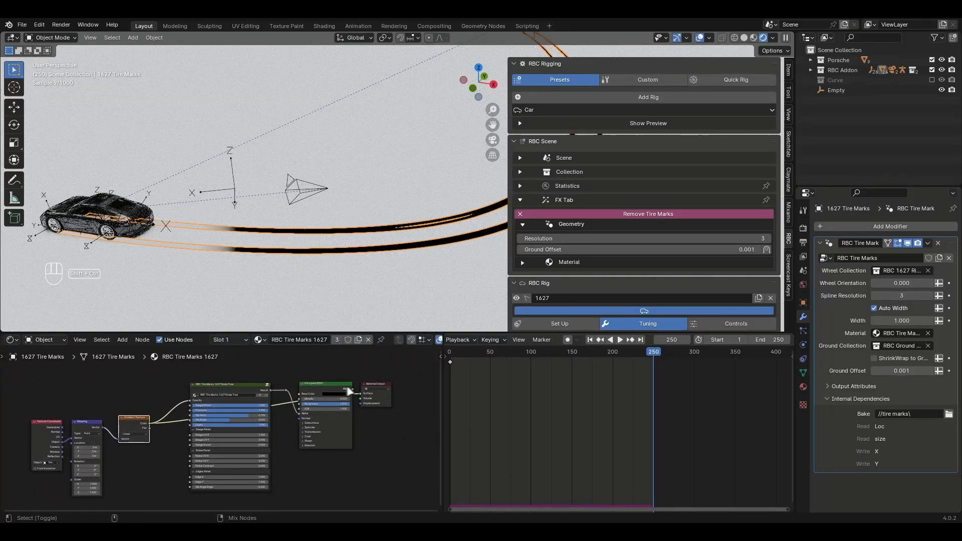
{"action": "left_click", "coordinate": [344, 391], "text": "ctrl+shift"}
{"action": "middle_click_drag", "start_coordinate": [173, 239], "coordinate": [355, 268]}
{"action": "scroll", "coordinate": [345, 278], "scroll_direction": "up", "scroll_amount": 5}
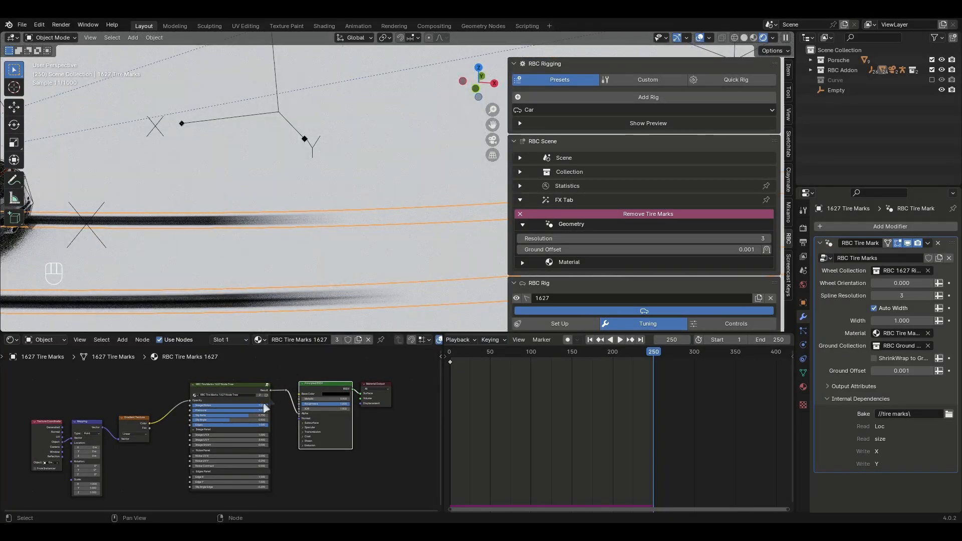
Insert a Math node set to Multiply between the Gradient Texture and the tire mark group's Opacity
{"action": "key", "text": "shift+a"}
{"action": "type", "text": "m"}
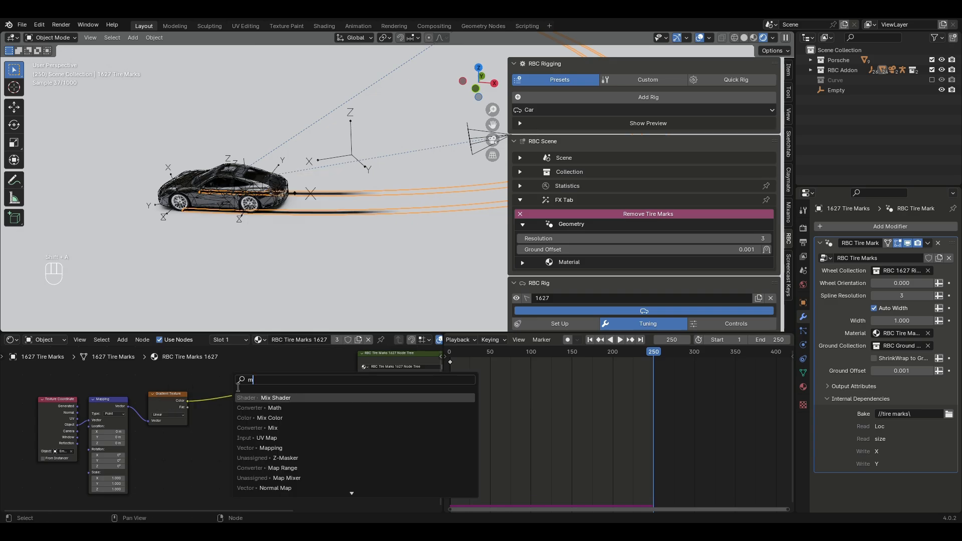
{"action": "type", "text": "ath"}
{"action": "key", "text": "Return"}
{"action": "left_click", "coordinate": [251, 396]}
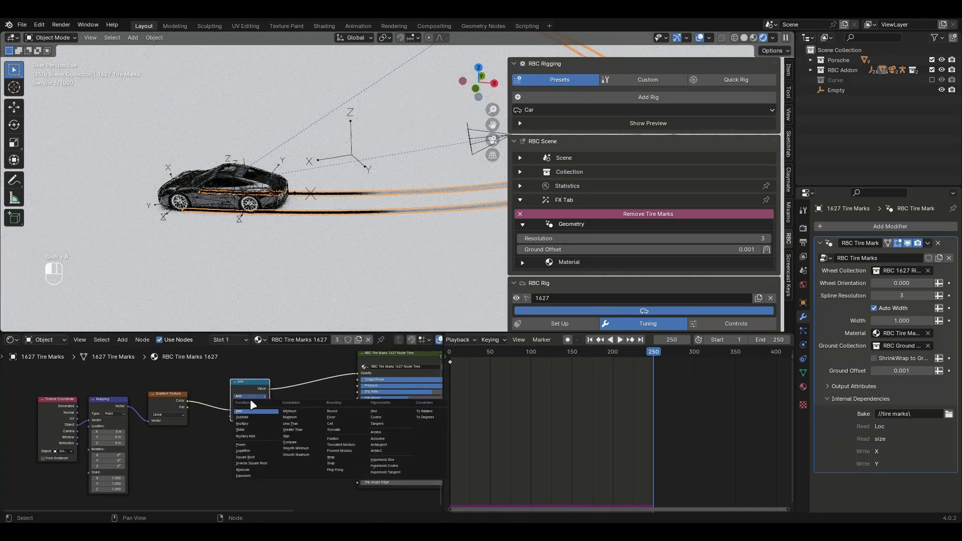
{"action": "left_click", "coordinate": [245, 423]}
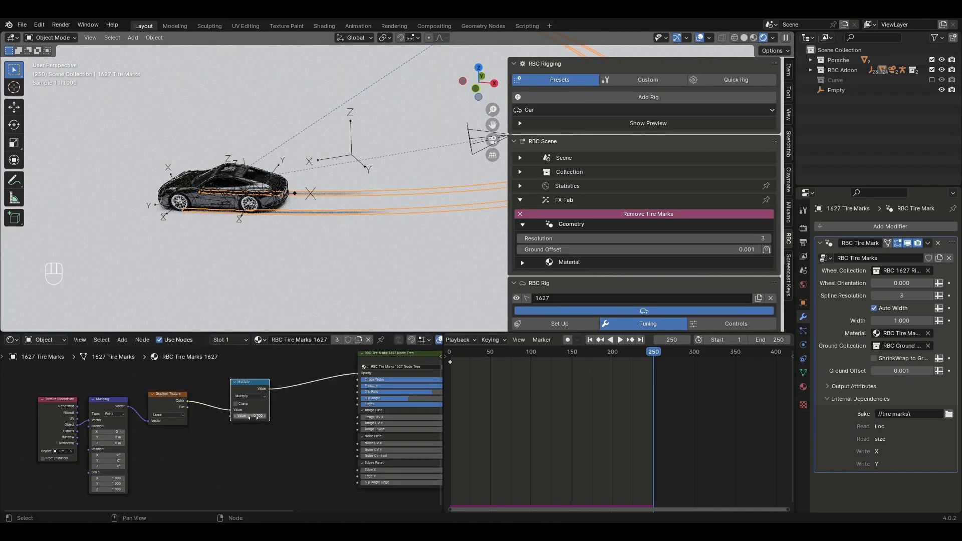
Try Multiply values of 0 and 1 on the tire mark opacity and finish with a value of 0.5
{"action": "scroll", "coordinate": [244, 416], "scroll_direction": "up", "scroll_amount": 4}
{"action": "left_click", "coordinate": [286, 397]}
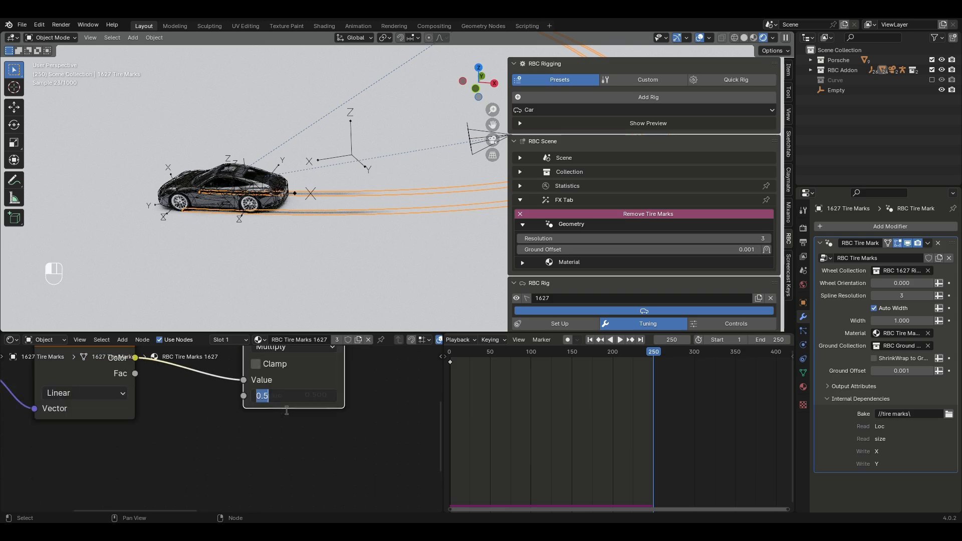
{"action": "type", "text": "0"}
{"action": "key", "text": "Return"}
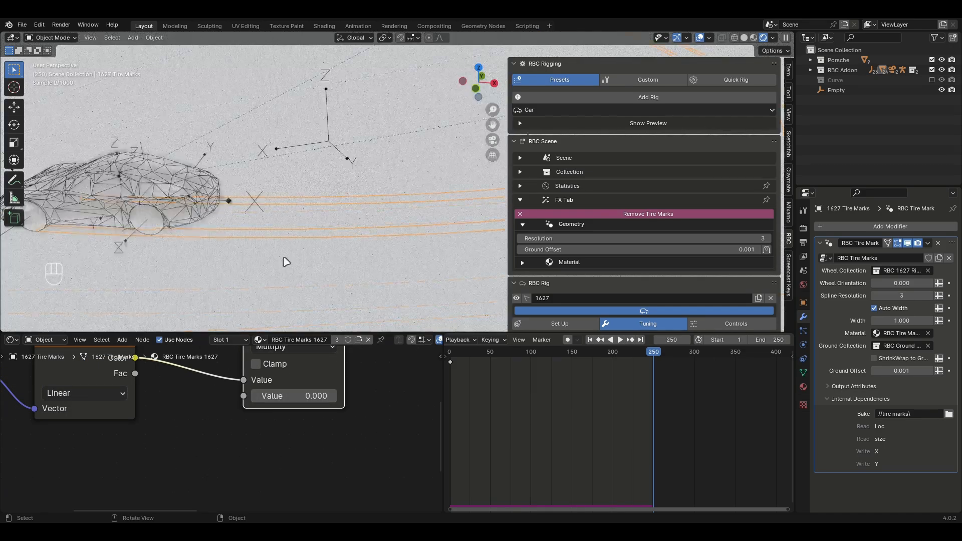
{"action": "left_click", "coordinate": [313, 401]}
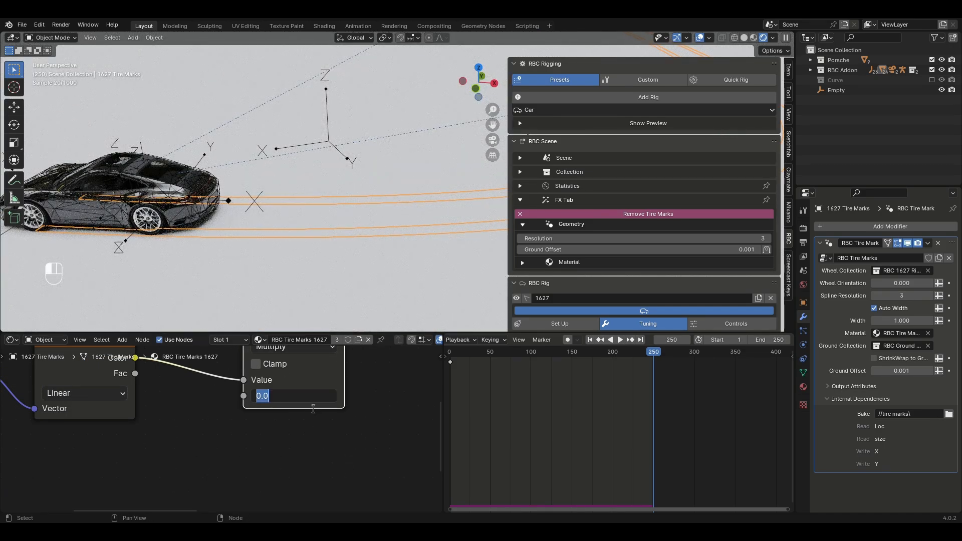
{"action": "type", "text": "1"}
{"action": "key", "text": "KP_Enter"}
{"action": "left_click", "coordinate": [313, 400]}
{"action": "type", "text": "."}
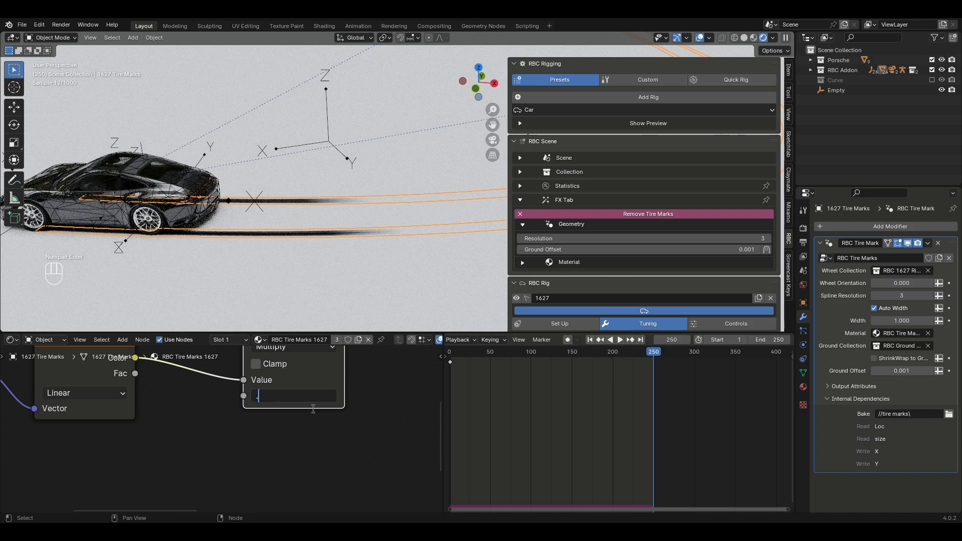
{"action": "type", "text": "5"}
{"action": "key", "text": "KP_Enter"}
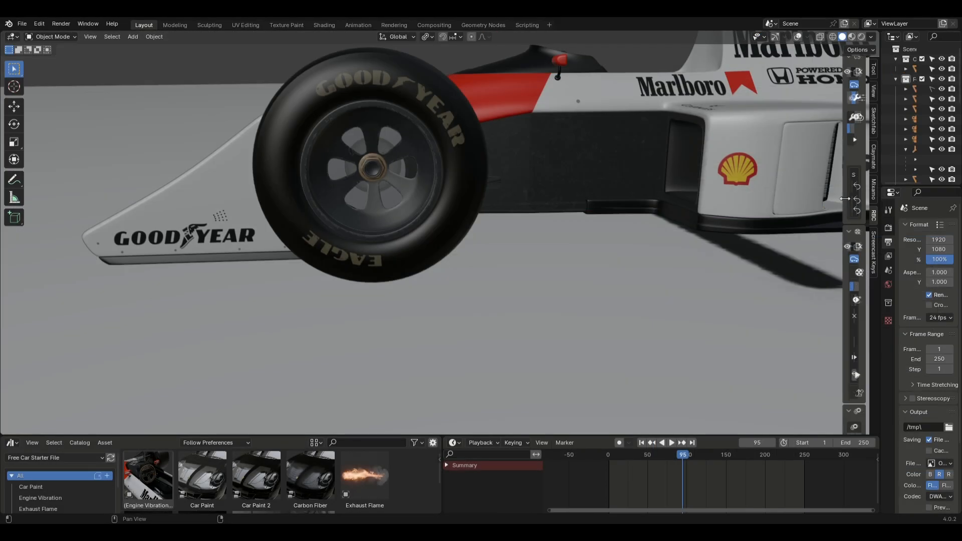
Add tire physics to the formula car rig 7104 in its wheel tuning, and raise the cage mesh resolution of the SUV's tires
{"action": "left_click_drag", "start_coordinate": [866, 200], "coordinate": [661, 200]}
{"action": "left_click", "coordinate": [681, 159]}
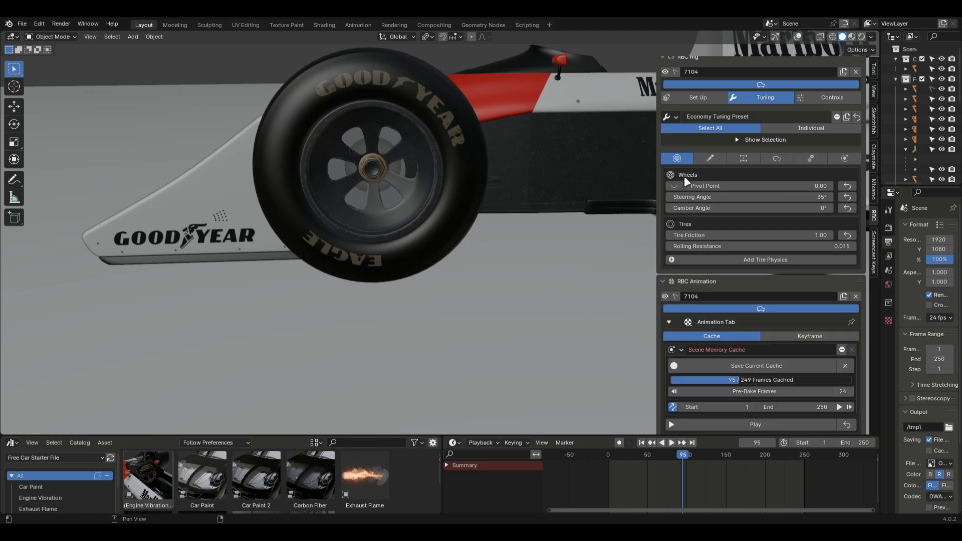
{"action": "left_click", "coordinate": [715, 261]}
{"action": "left_click", "coordinate": [875, 240]}
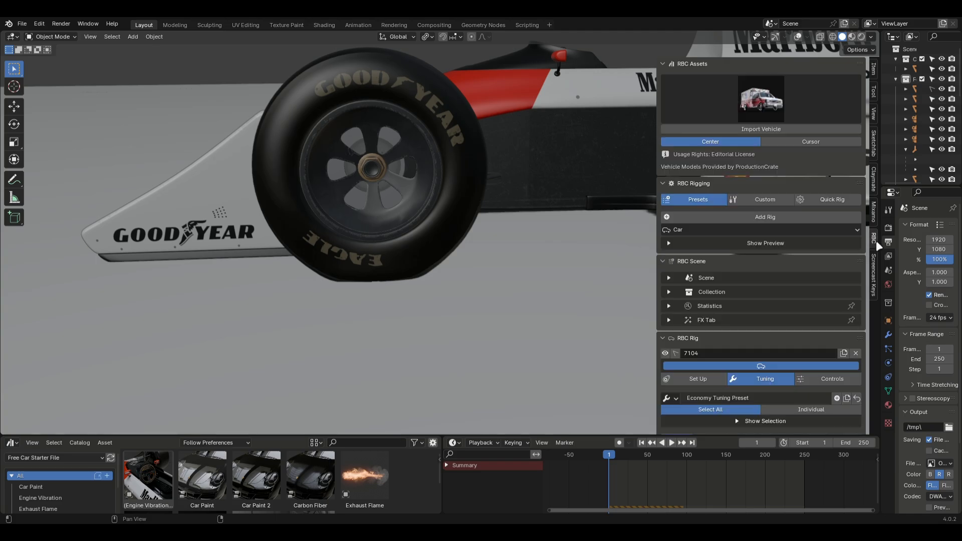
{"action": "scroll", "coordinate": [725, 270], "scroll_direction": "down", "scroll_amount": 8}
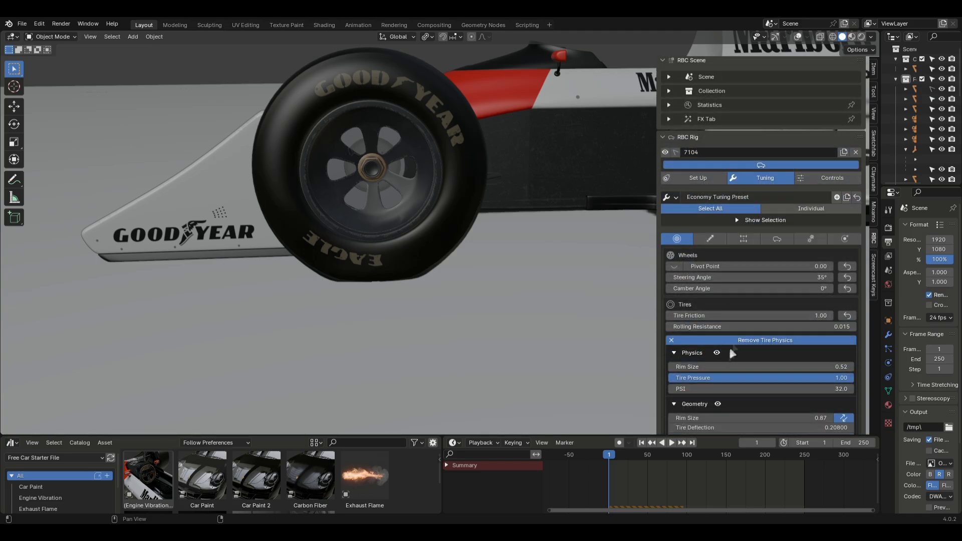
{"action": "scroll", "coordinate": [733, 354], "scroll_direction": "down", "scroll_amount": 4}
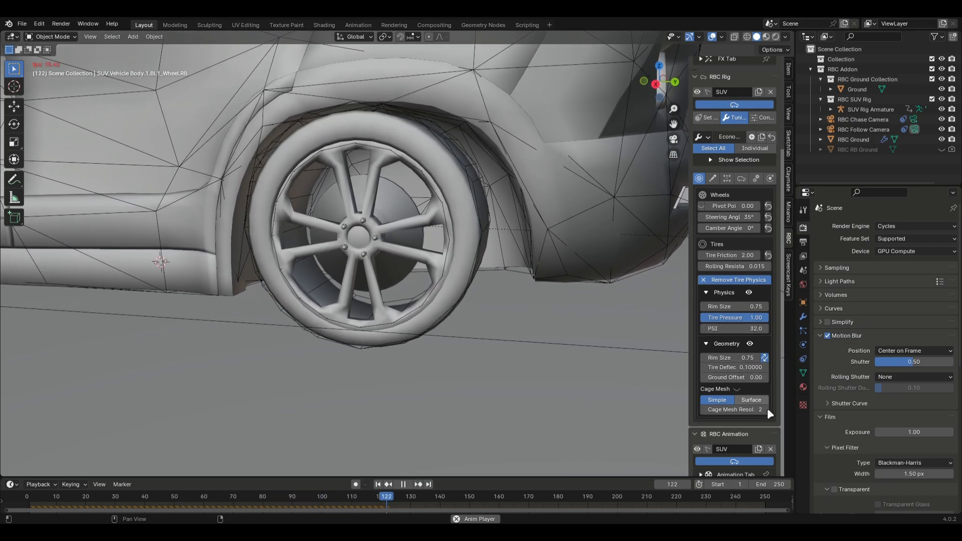
{"action": "left_click", "coordinate": [767, 409]}
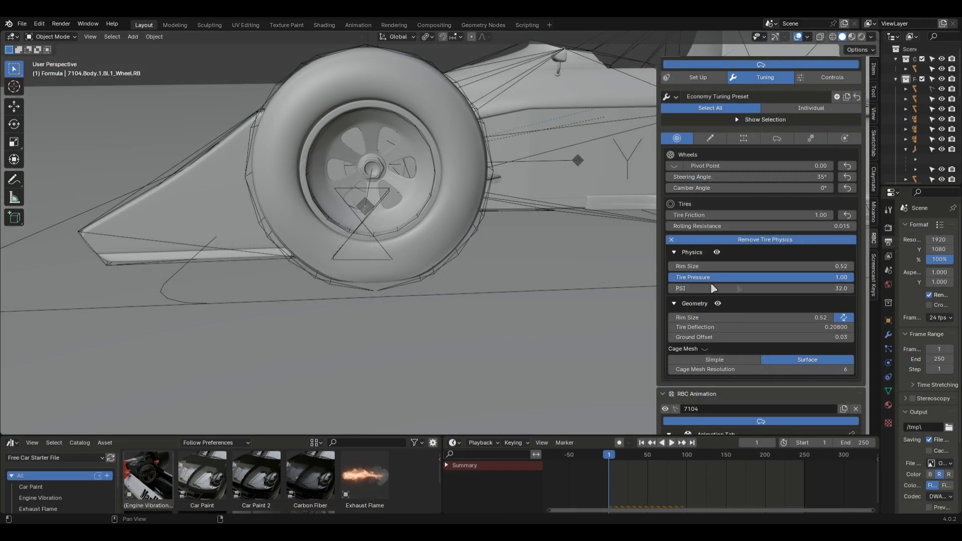
Play the formula car's animation and hide the overlays to examine the tire deformation
{"action": "key", "text": "space"}
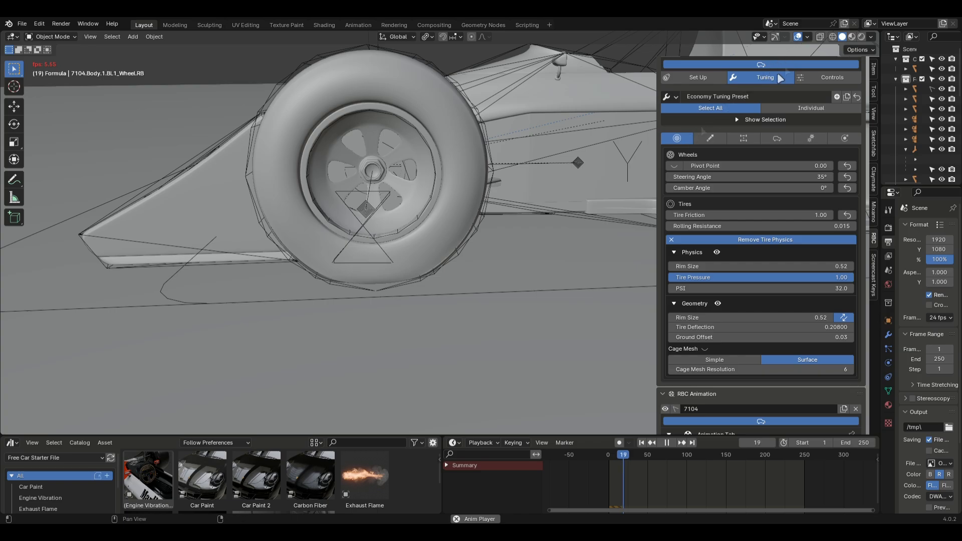
{"action": "left_click", "coordinate": [798, 37]}
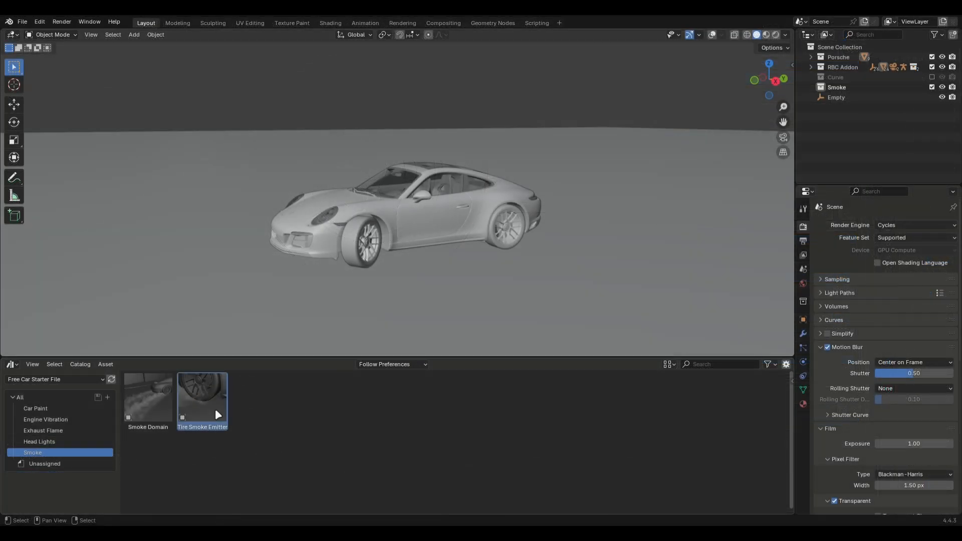
Add the Tire Smoke Emitter asset beside the Porsche and show it in side view with overlays on
{"action": "left_click_drag", "start_coordinate": [215, 409], "coordinate": [549, 270]}
{"action": "key", "text": "KP_3"}
{"action": "key", "text": "alt+shift+z"}
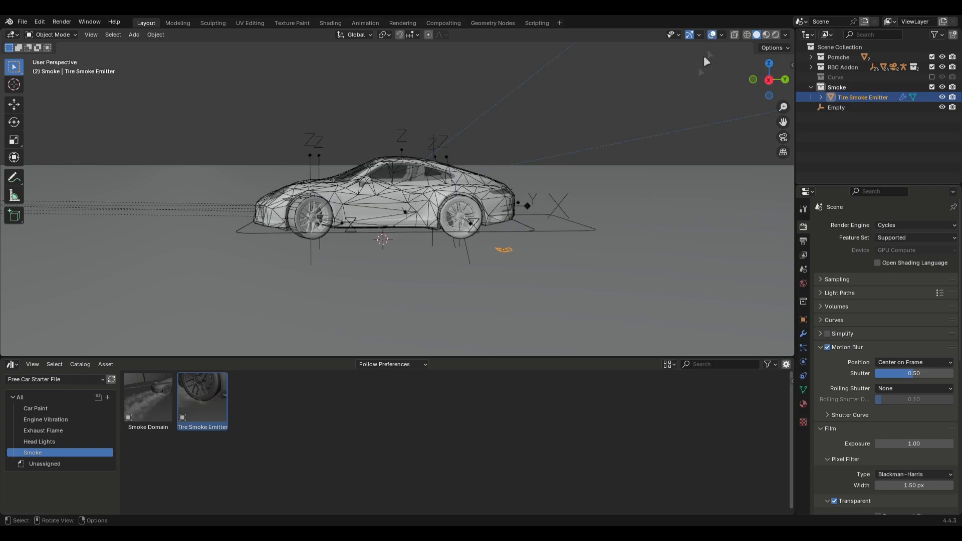
Move the Tire Smoke Emitter along the X, Y and Z axes until it sits under the Porsche's rear tire
{"action": "scroll", "coordinate": [576, 251], "scroll_direction": "up", "scroll_amount": 4}
{"action": "middle_click_drag", "start_coordinate": [543, 299], "coordinate": [436, 302], "text": "shift"}
{"action": "middle_click_drag", "start_coordinate": [436, 302], "coordinate": [444, 307]}
{"action": "key", "text": "g"}
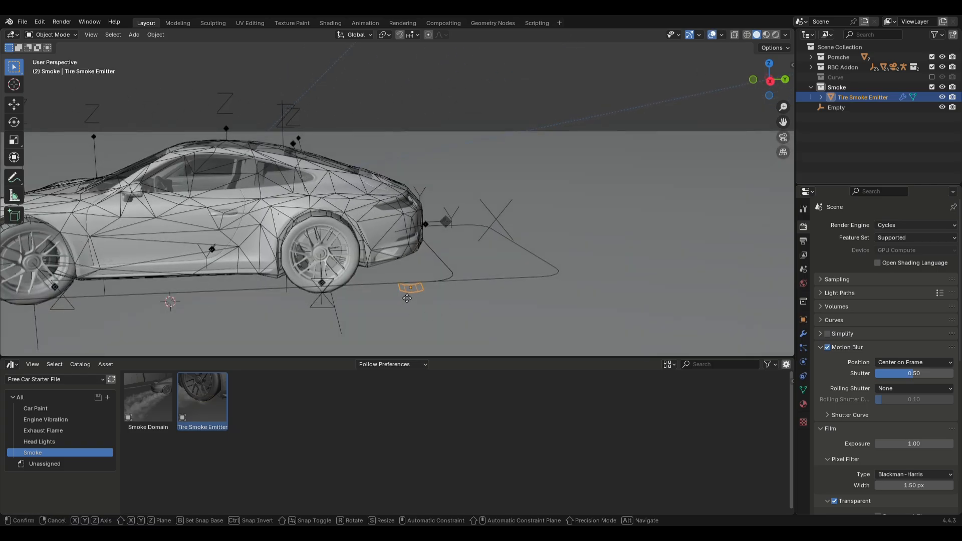
{"action": "key", "text": "shift+z"}
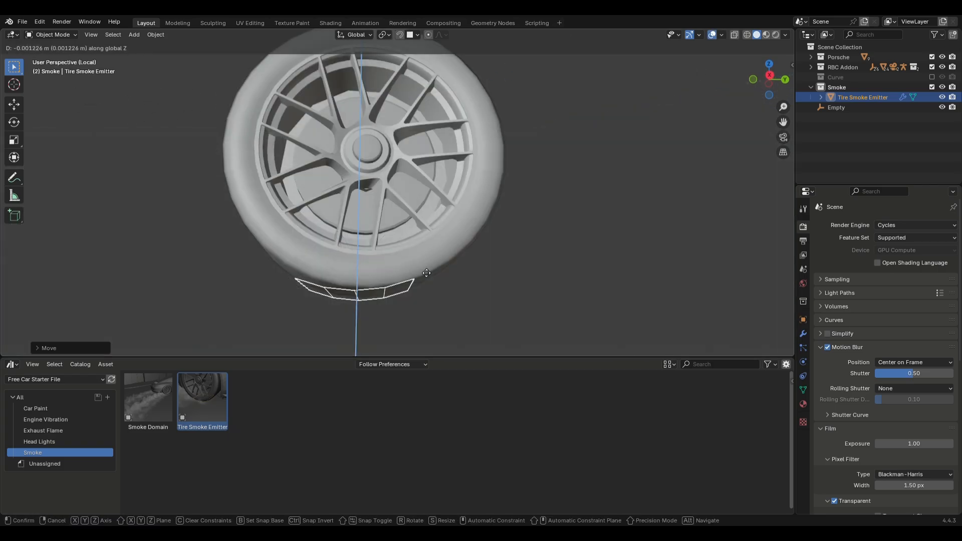
{"action": "key", "text": "x"}
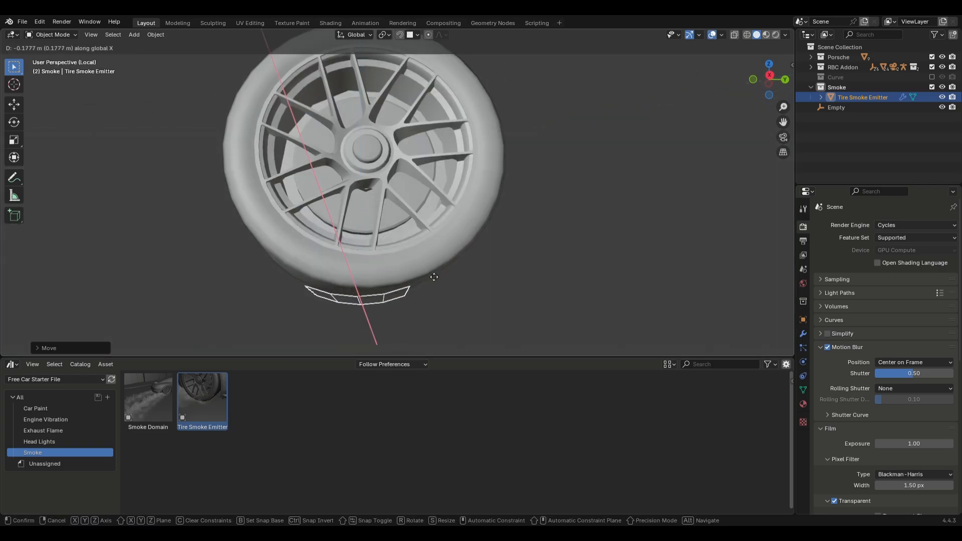
{"action": "key", "text": "y"}
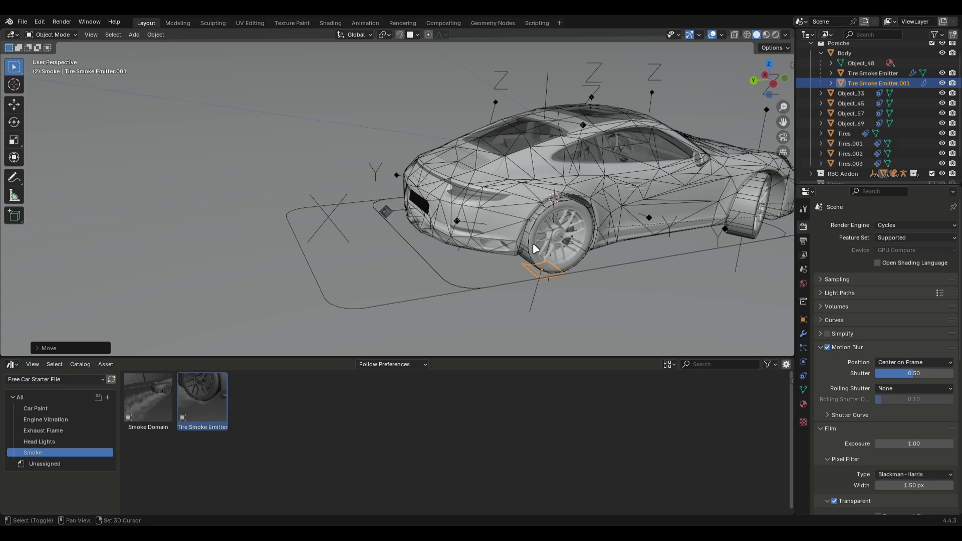
Parent the Tire Smoke Emitter to the Porsche's Body object
{"action": "left_click", "coordinate": [534, 246]}
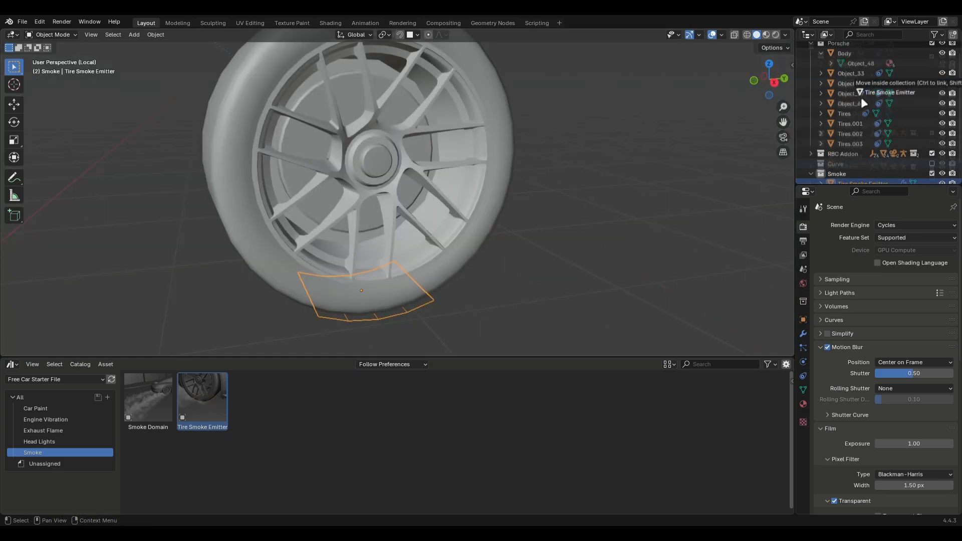
{"action": "scroll", "coordinate": [861, 97], "scroll_direction": "up", "scroll_amount": 2}
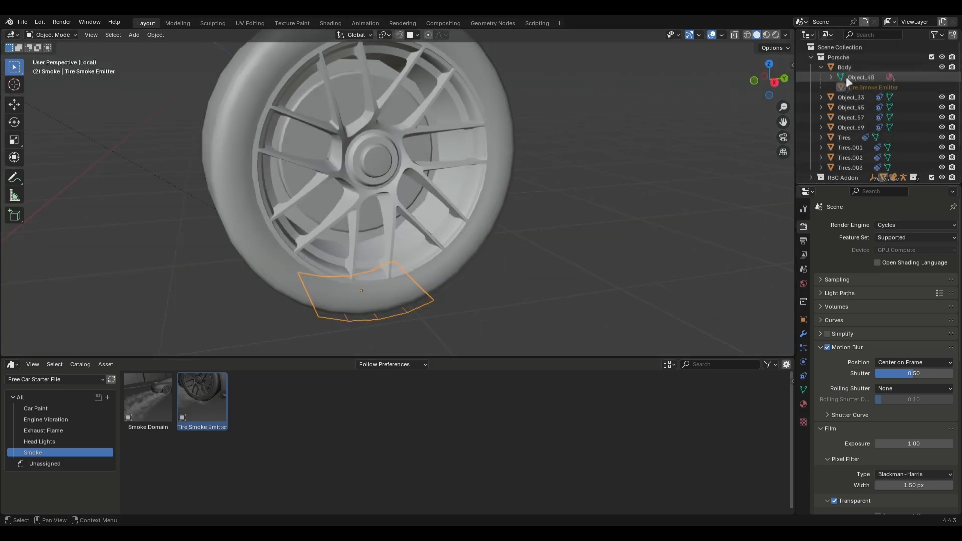
{"action": "scroll", "coordinate": [852, 128], "scroll_direction": "down", "scroll_amount": 2}
{"action": "left_click_drag", "start_coordinate": [844, 166], "coordinate": [865, 79]}
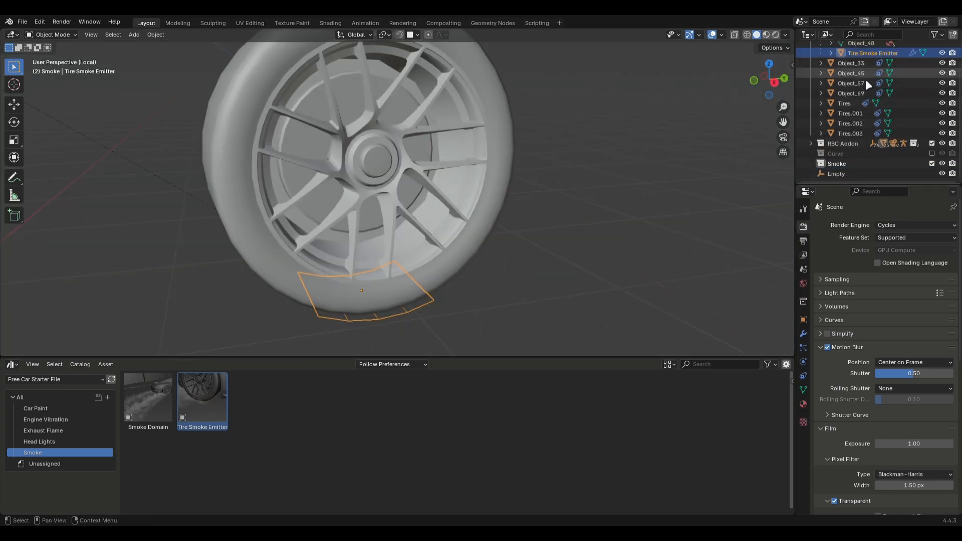
{"action": "scroll", "coordinate": [856, 76], "scroll_direction": "up", "scroll_amount": 1}
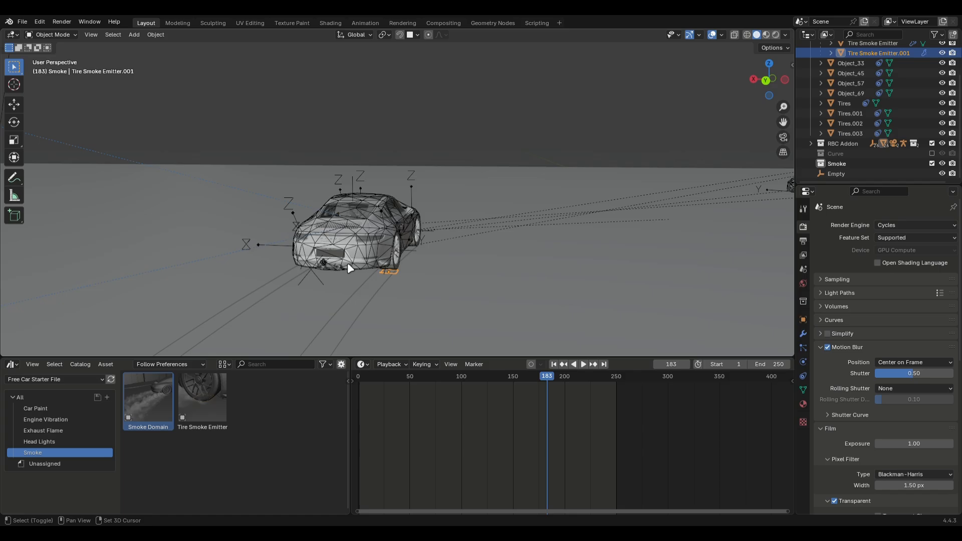
Activate the Annotate tool and examine the Porsche's travel direction against the view axes from behind
{"action": "middle_click_drag", "start_coordinate": [347, 263], "coordinate": [411, 240]}
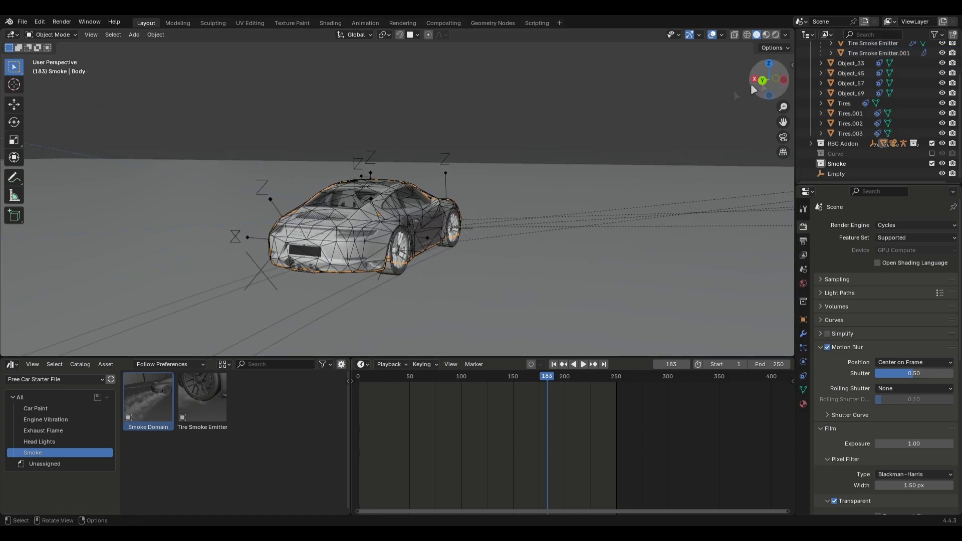
{"action": "left_click", "coordinate": [15, 177]}
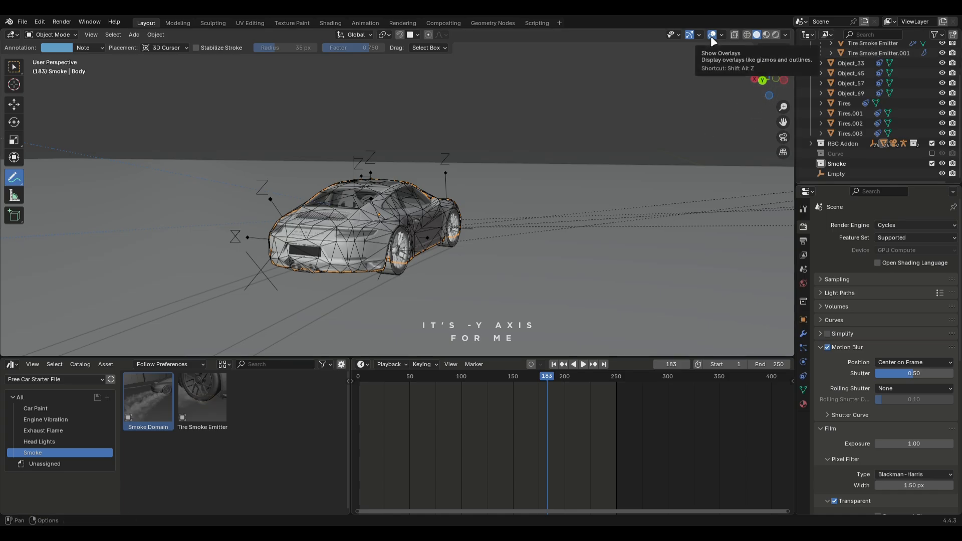
{"action": "middle_click_drag", "start_coordinate": [588, 212], "coordinate": [575, 215]}
{"action": "scroll", "coordinate": [569, 189], "scroll_direction": "down", "scroll_amount": 2}
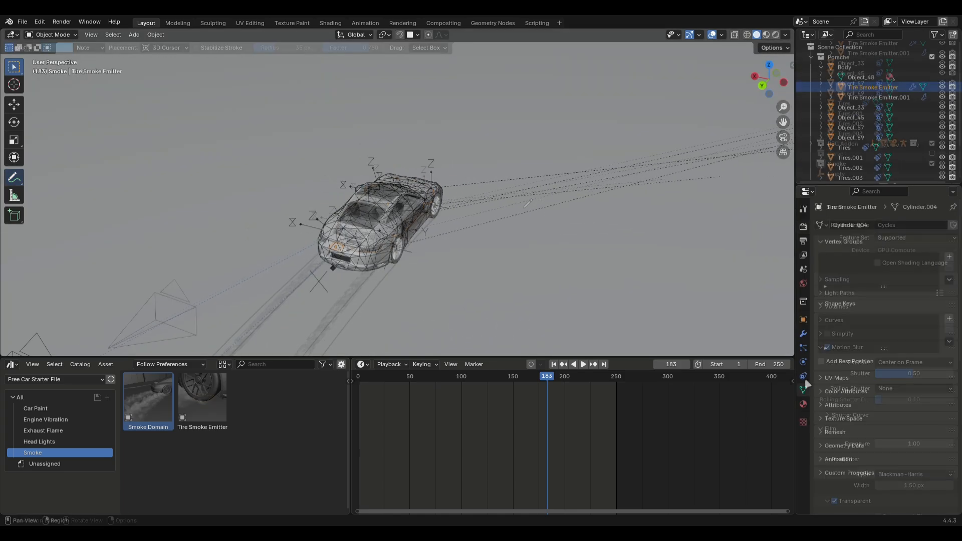
Set the initial velocity to -4 m/s along Y for both Tire Smoke Emitters, with the first one's X at 0 m/s
{"action": "left_click", "coordinate": [803, 363]}
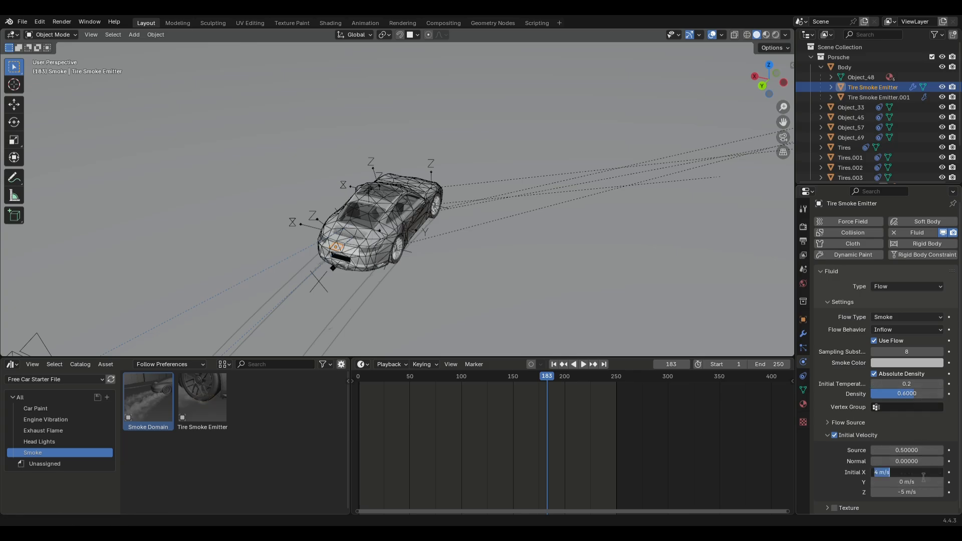
{"action": "left_click", "coordinate": [923, 483]}
{"action": "type", "text": "-4"}
{"action": "key", "text": "Return"}
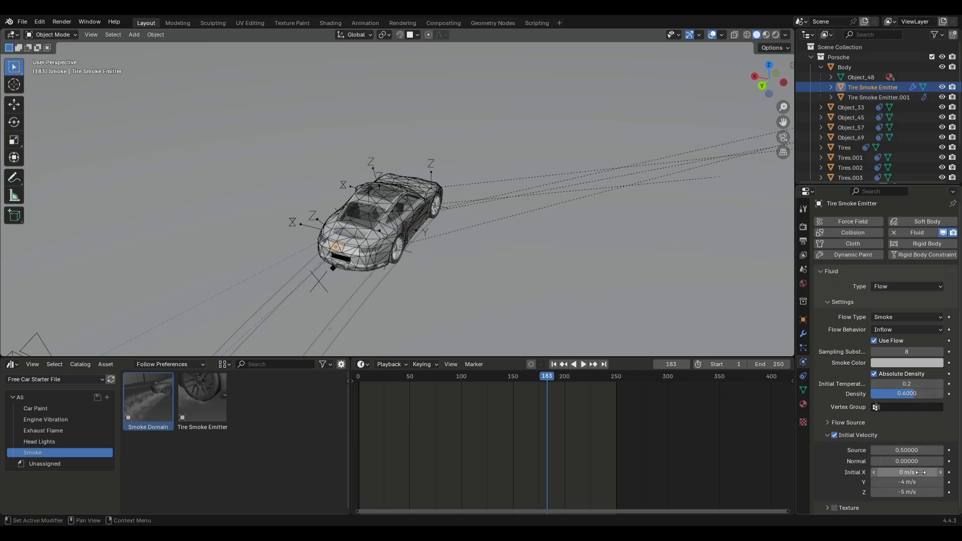
{"action": "left_click", "coordinate": [873, 98]}
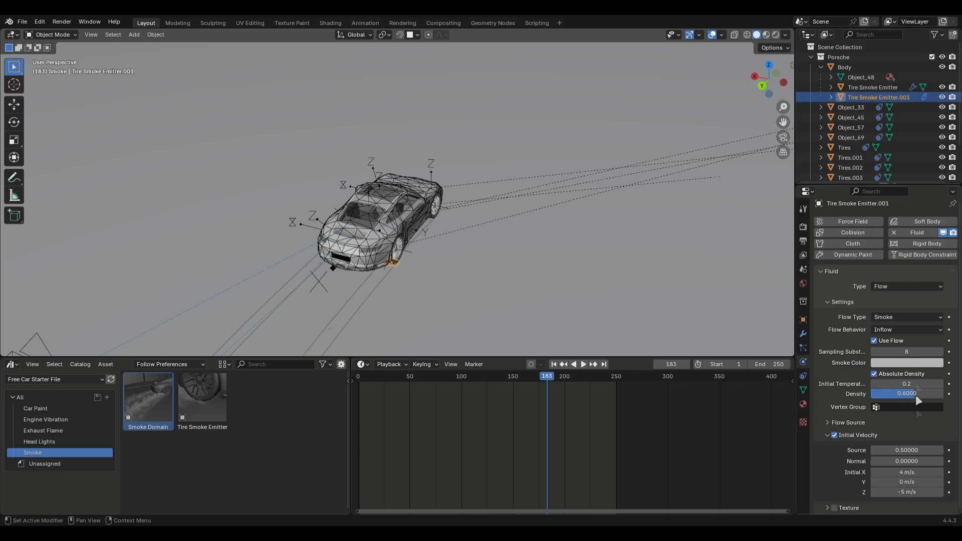
{"action": "type", "text": "-4"}
{"action": "key", "text": "Return"}
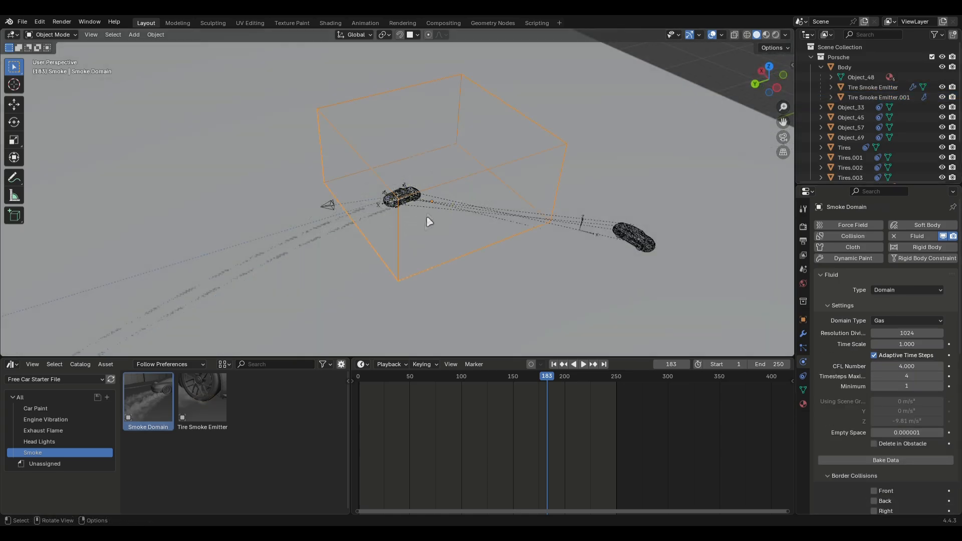
Bake the Smoke Domain's data at 32 resolution divisions, using //Smoke as the cache folder
{"action": "scroll", "coordinate": [867, 412], "scroll_direction": "down", "scroll_amount": 15}
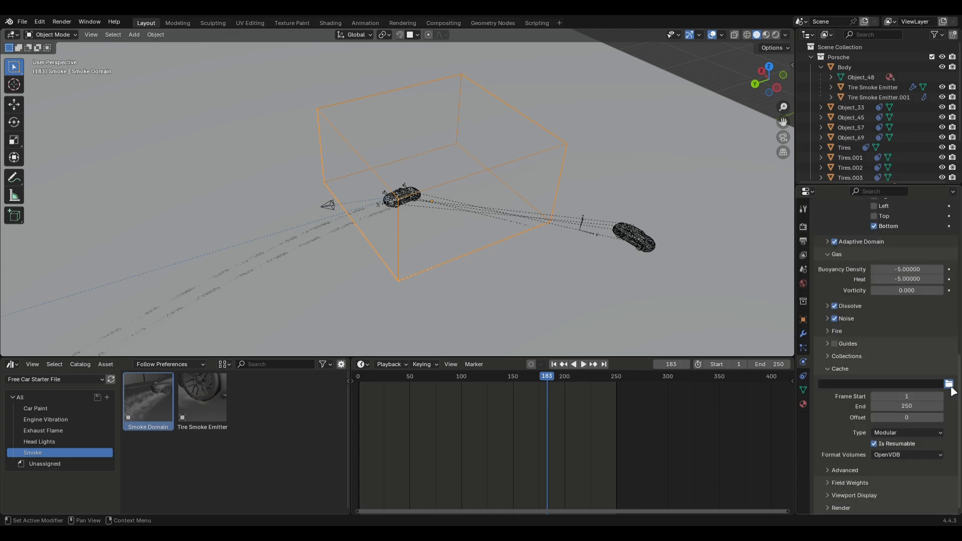
{"action": "scroll", "coordinate": [903, 446], "scroll_direction": "up", "scroll_amount": 12}
{"action": "left_click", "coordinate": [899, 253]}
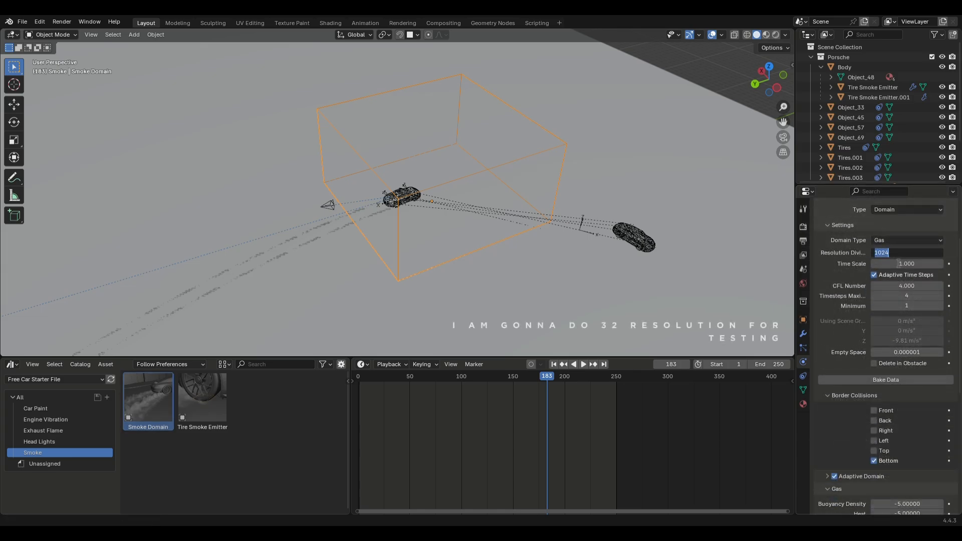
{"action": "left_click", "coordinate": [891, 380]}
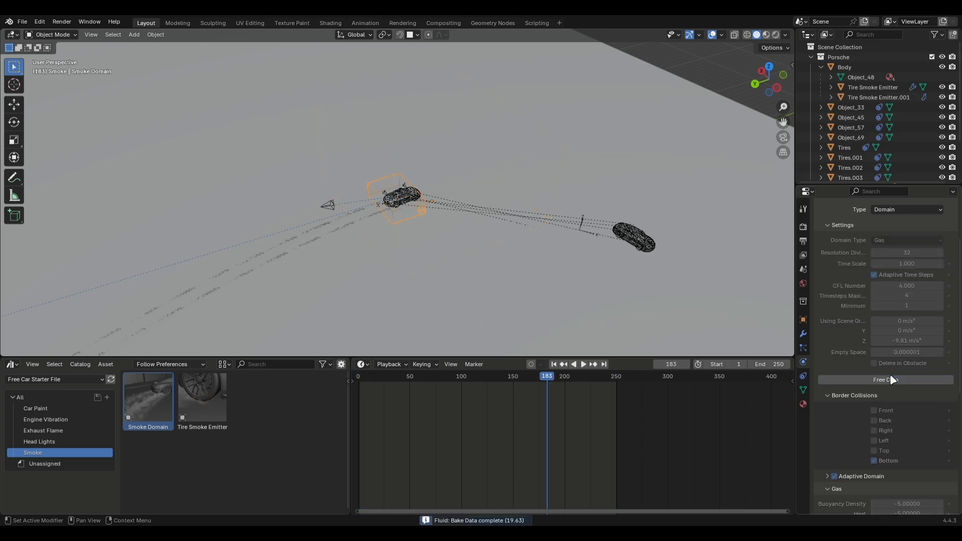
Expand the Smoke Domain's Collections and Noise settings and bake the noise
{"action": "scroll", "coordinate": [897, 414], "scroll_direction": "down", "scroll_amount": 8}
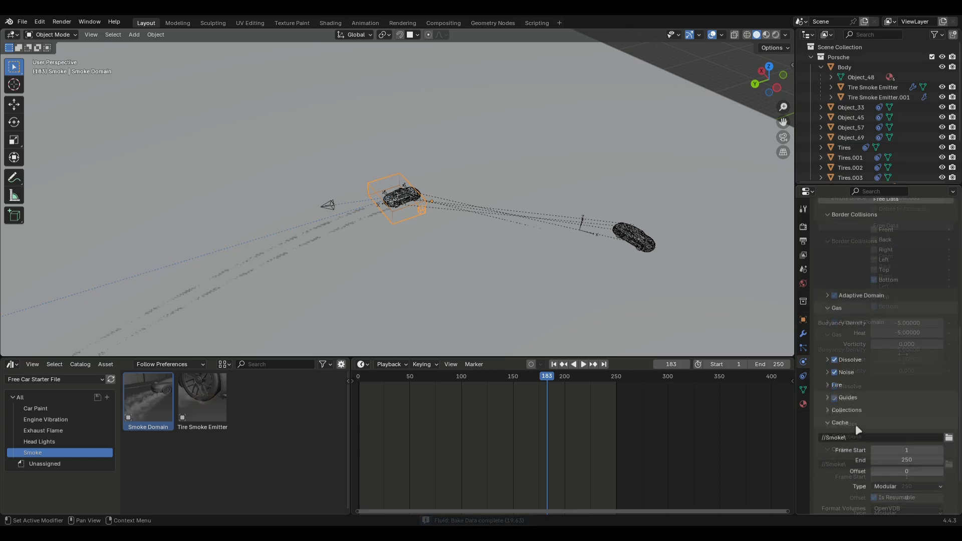
{"action": "left_click", "coordinate": [851, 410]}
{"action": "left_click", "coordinate": [848, 372]}
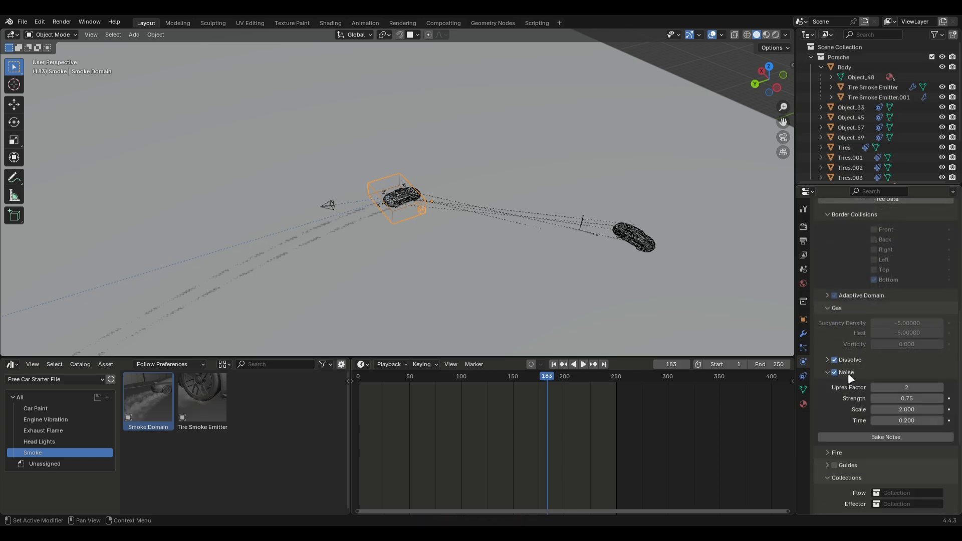
{"action": "left_click", "coordinate": [862, 436]}
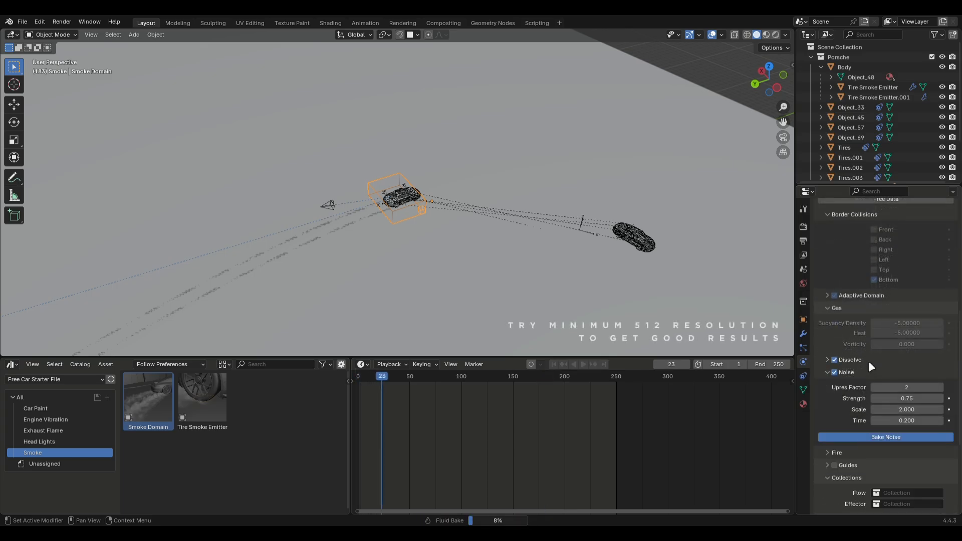
Play the animation close to the Porsche to check the baked tire smoke
{"action": "scroll", "coordinate": [680, 393], "scroll_direction": "up", "scroll_amount": 2}
{"action": "scroll", "coordinate": [411, 246], "scroll_direction": "up", "scroll_amount": 7}
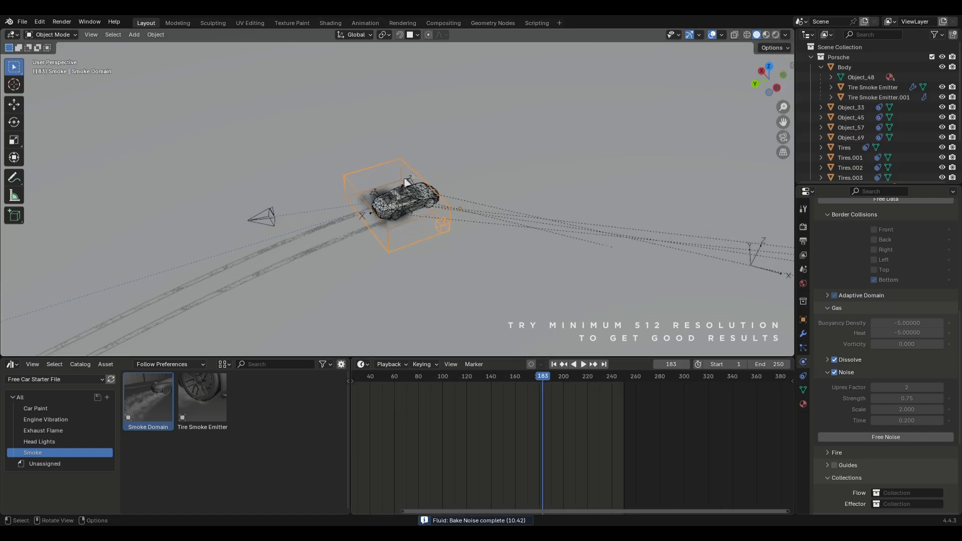
{"action": "key", "text": "space"}
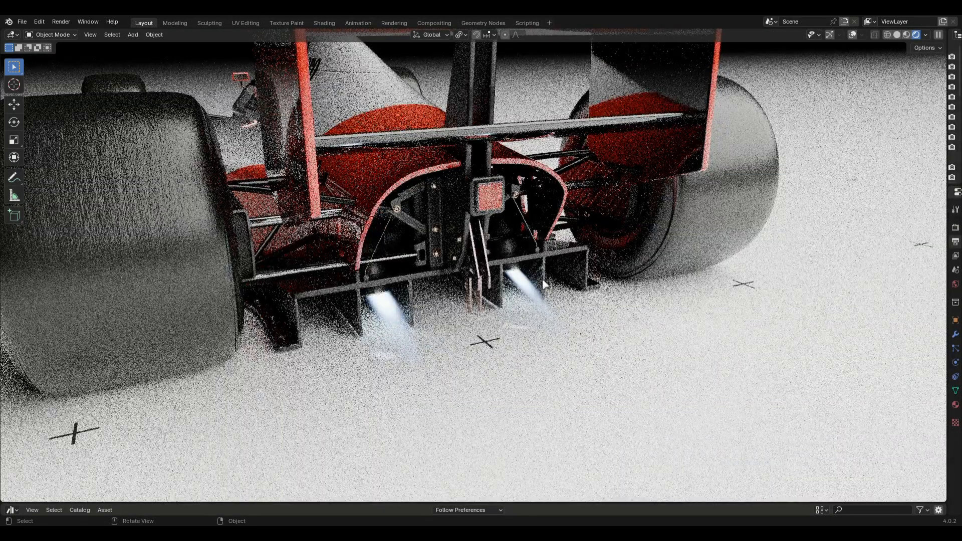
Examine the rendered exhaust flames of the Formula car from behind and from low beside its rear wheel
{"action": "scroll", "coordinate": [409, 399], "scroll_direction": "down", "scroll_amount": 1}
{"action": "scroll", "coordinate": [408, 398], "scroll_direction": "down", "scroll_amount": 3}
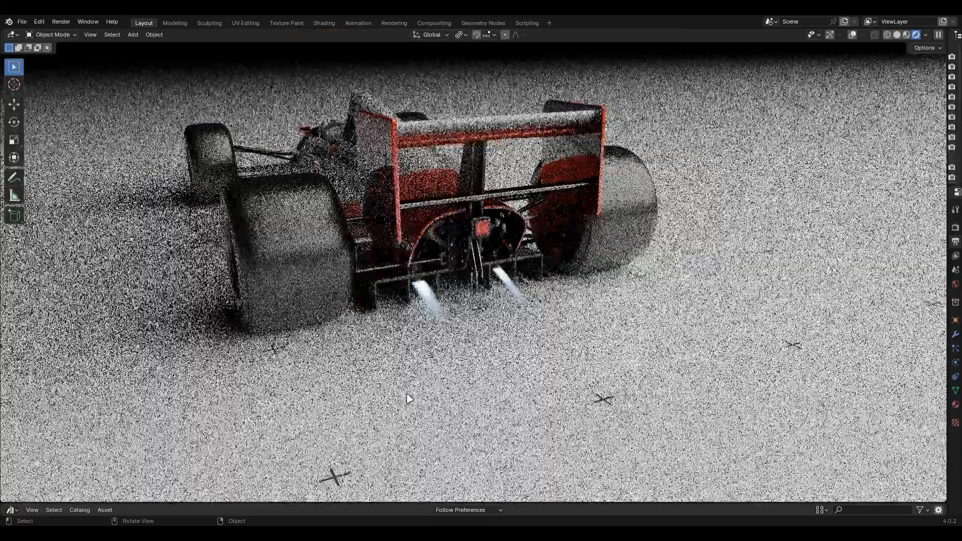
{"action": "scroll", "coordinate": [576, 185], "scroll_direction": "up", "scroll_amount": 5}
{"action": "middle_click_drag", "start_coordinate": [425, 383], "coordinate": [591, 354]}
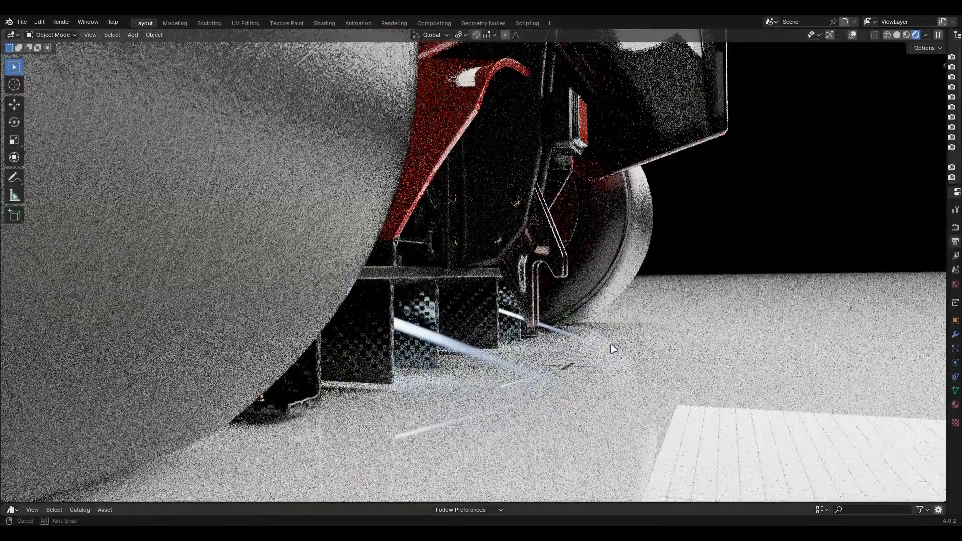
{"action": "scroll", "coordinate": [613, 348], "scroll_direction": "down", "scroll_amount": 5}
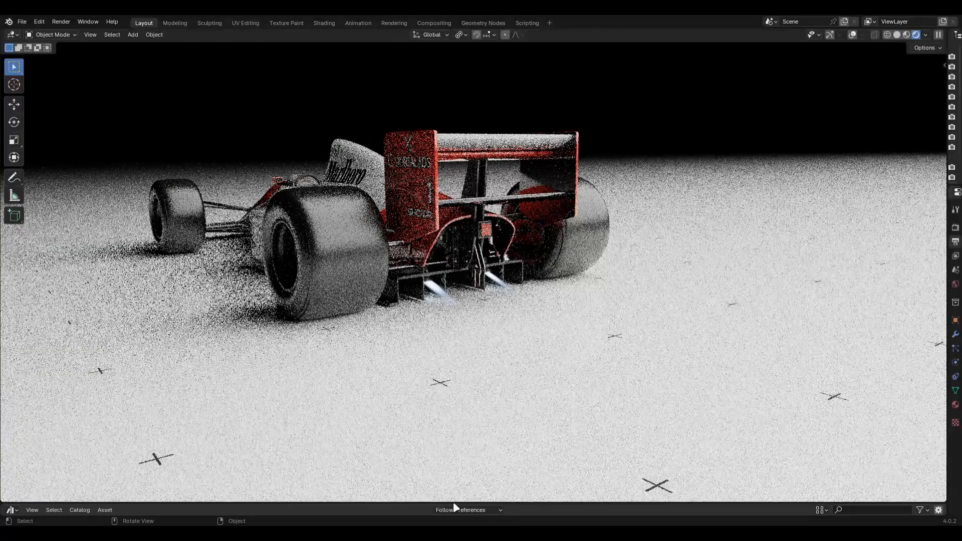
Enlarge the asset browser, show the scene in solid shading and add the Exhaust Flame asset behind the Formula car
{"action": "left_click_drag", "start_coordinate": [455, 504], "coordinate": [466, 434]}
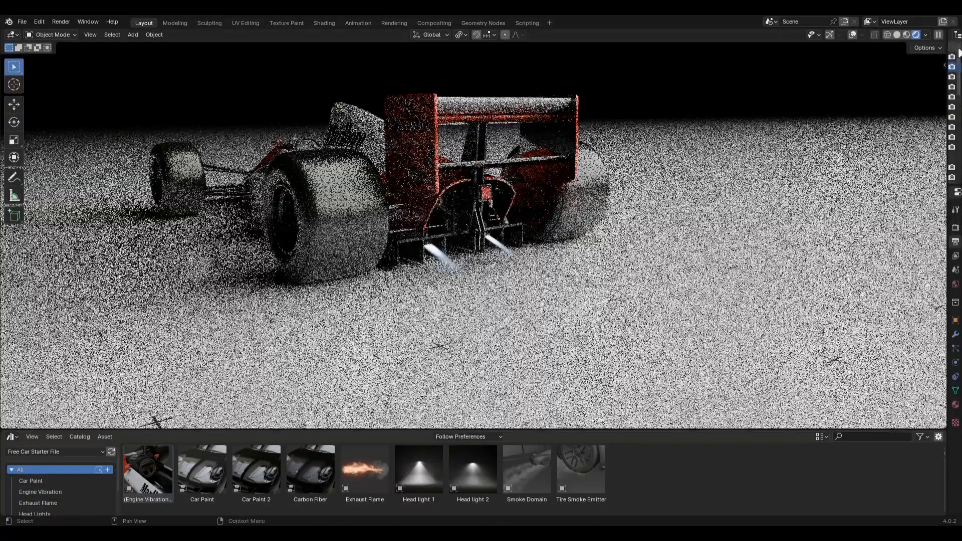
{"action": "left_click", "coordinate": [897, 35]}
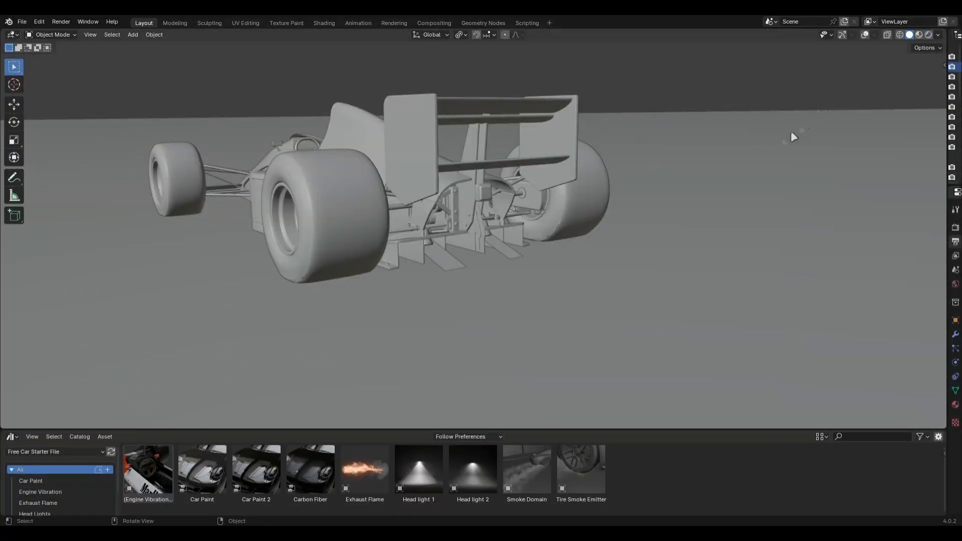
{"action": "left_click_drag", "start_coordinate": [365, 469], "coordinate": [593, 303]}
{"action": "left_click_drag", "start_coordinate": [594, 303], "coordinate": [594, 303]}
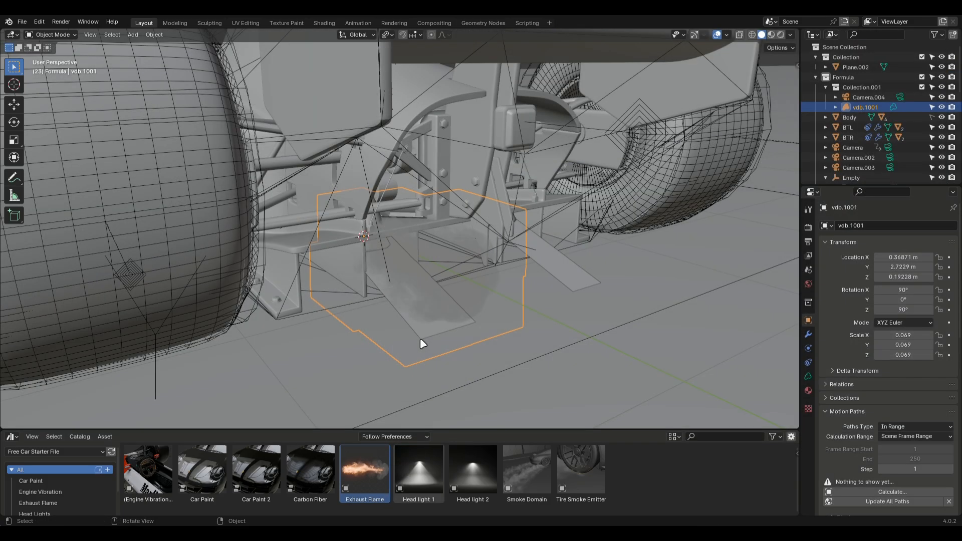
Reset the start frame of the exhaust flame's VDB sequence to 1
{"action": "key", "text": "h"}
{"action": "key", "text": "alt+h"}
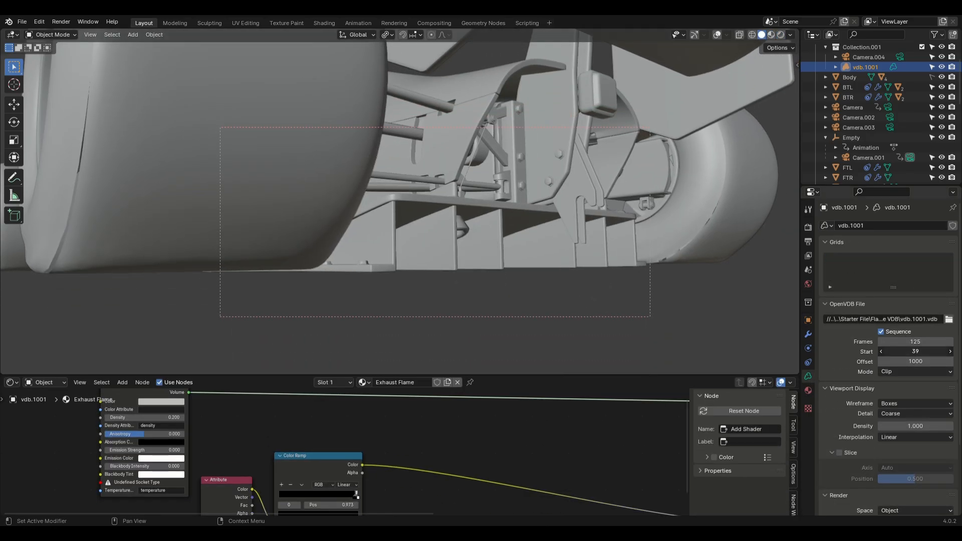
{"action": "key", "text": "BackSpace"}
Examine the Exhaust Flame material's node tree from the Principled Volume through the color ramps to the Emission and output nodes
{"action": "left_click_drag", "start_coordinate": [549, 380], "coordinate": [541, 237]}
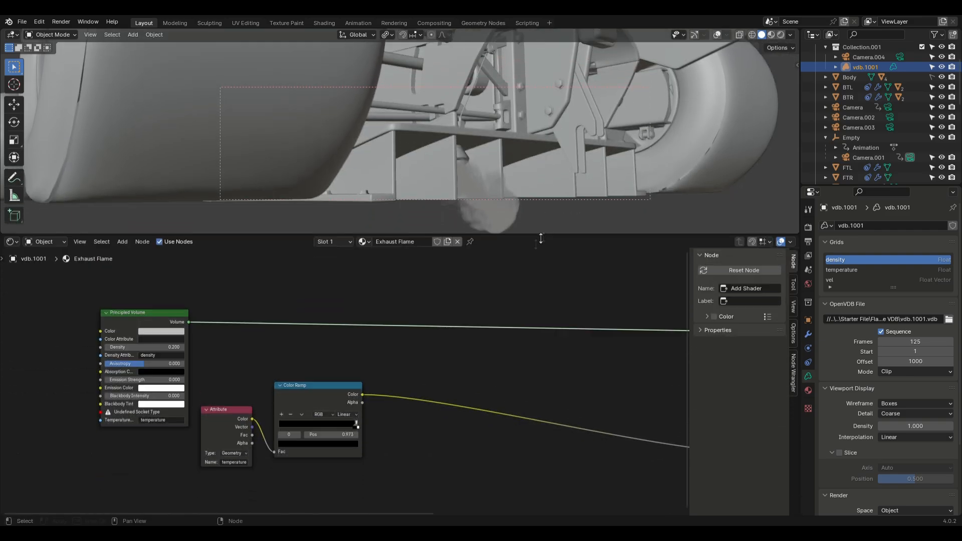
{"action": "scroll", "coordinate": [444, 383], "scroll_direction": "down", "scroll_amount": 3}
{"action": "middle_click_drag", "start_coordinate": [551, 425], "coordinate": [261, 381]}
{"action": "scroll", "coordinate": [519, 391], "scroll_direction": "up", "scroll_amount": 4}
{"action": "middle_click_drag", "start_coordinate": [571, 382], "coordinate": [267, 406]}
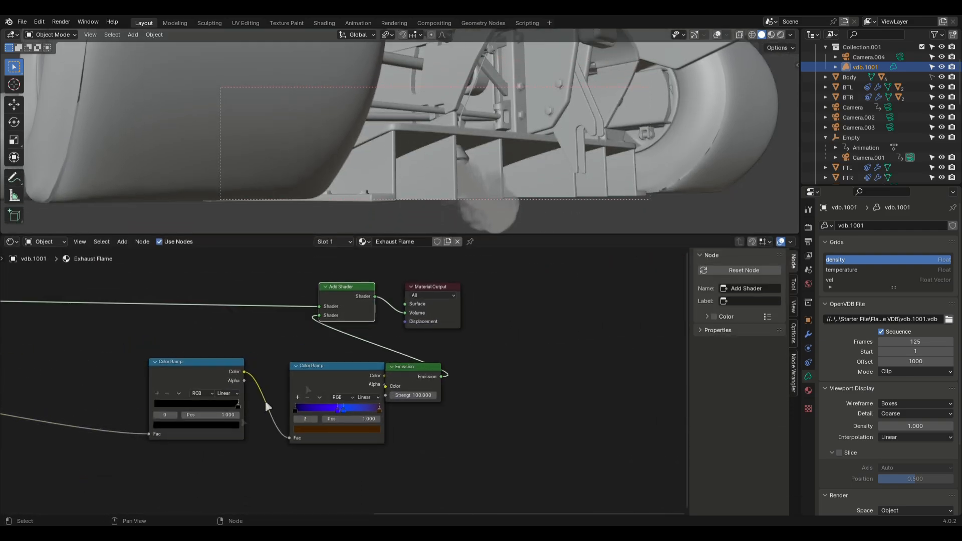
{"action": "left_click", "coordinate": [422, 373]}
{"action": "scroll", "coordinate": [396, 383], "scroll_direction": "up", "scroll_amount": 4}
{"action": "left_click_drag", "start_coordinate": [441, 370], "coordinate": [441, 371]}
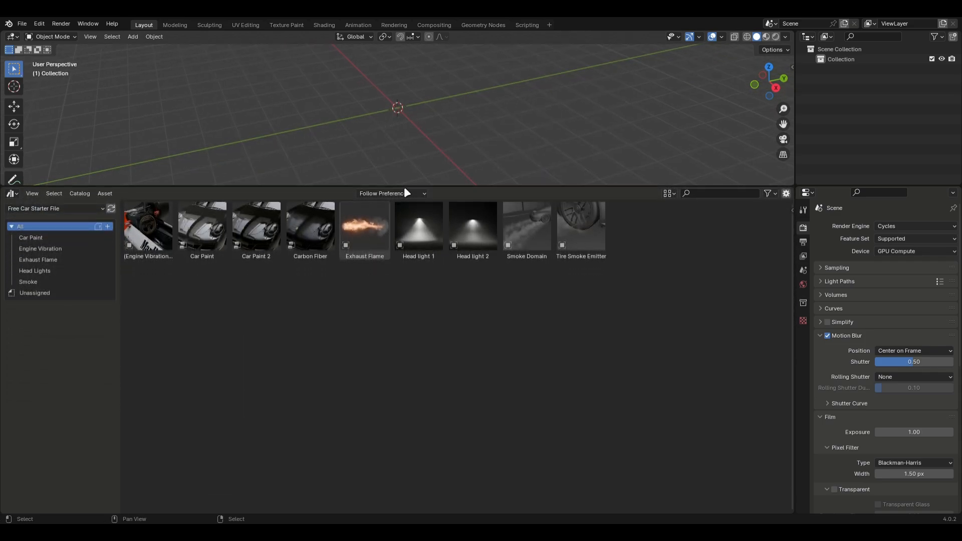
Show the Head Lights asset catalog and add the Head light 2 asset at the world origin
{"action": "left_click", "coordinate": [35, 270]}
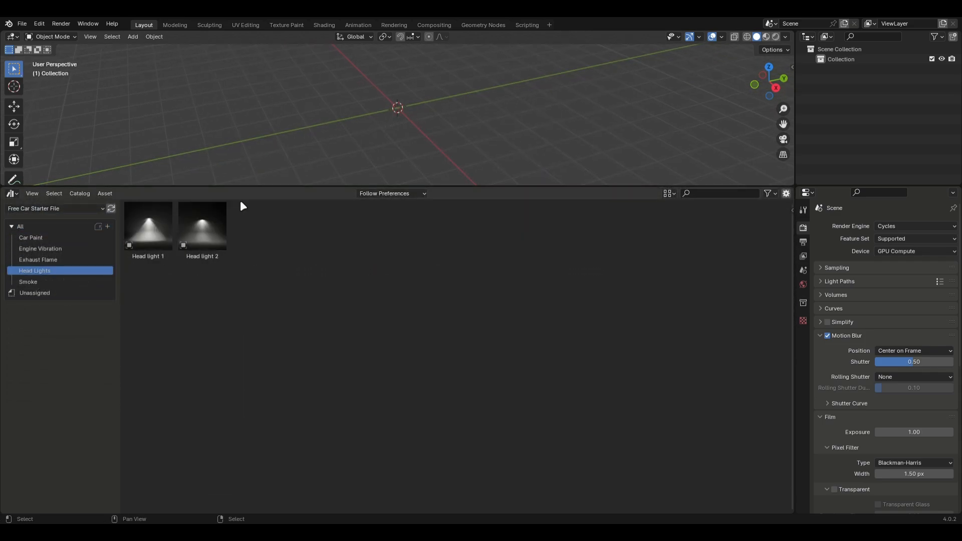
{"action": "left_click_drag", "start_coordinate": [256, 192], "coordinate": [253, 387]}
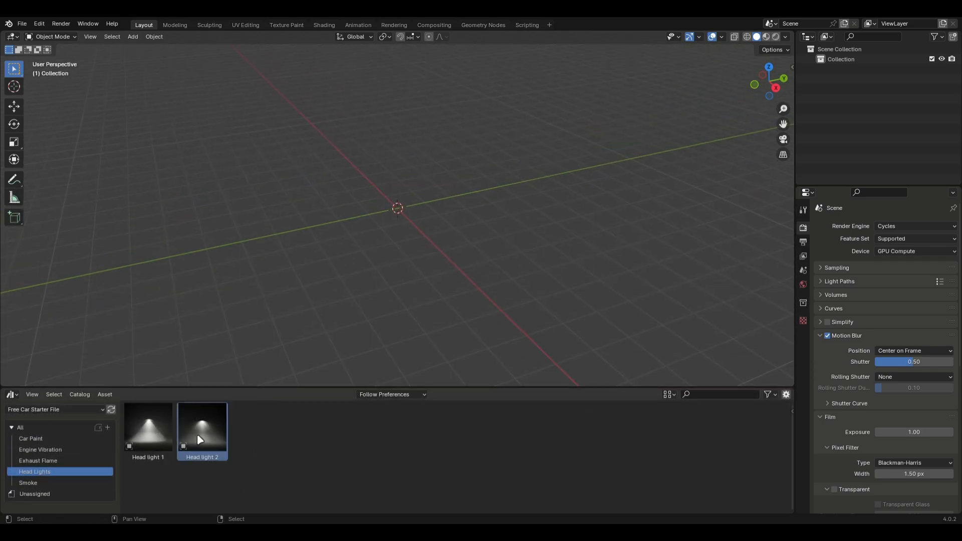
{"action": "left_click_drag", "start_coordinate": [197, 434], "coordinate": [400, 208]}
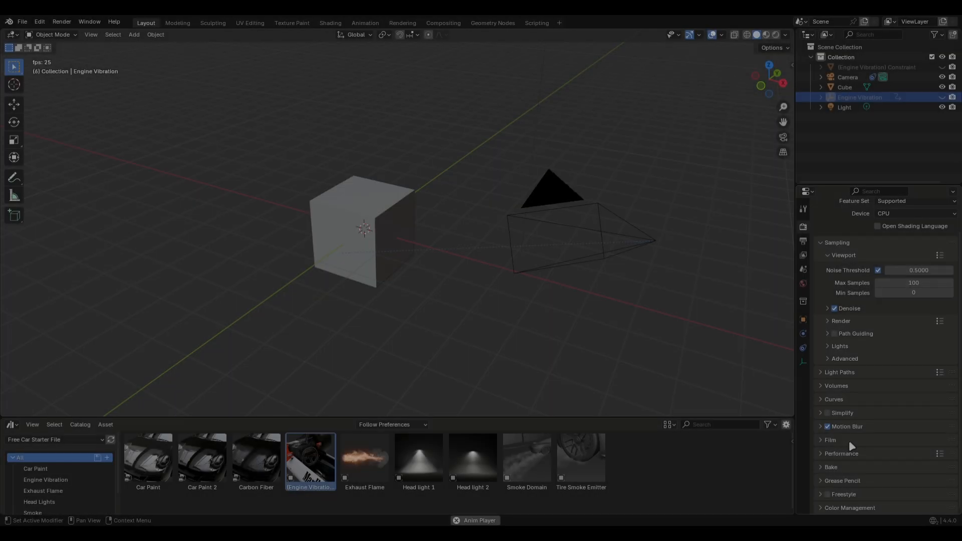
Review the Smoke Domain's resolution, border collision, gas and noise bake settings, and look around the buildings in the scene
{"action": "scroll", "coordinate": [852, 431], "scroll_direction": "down", "scroll_amount": 3}
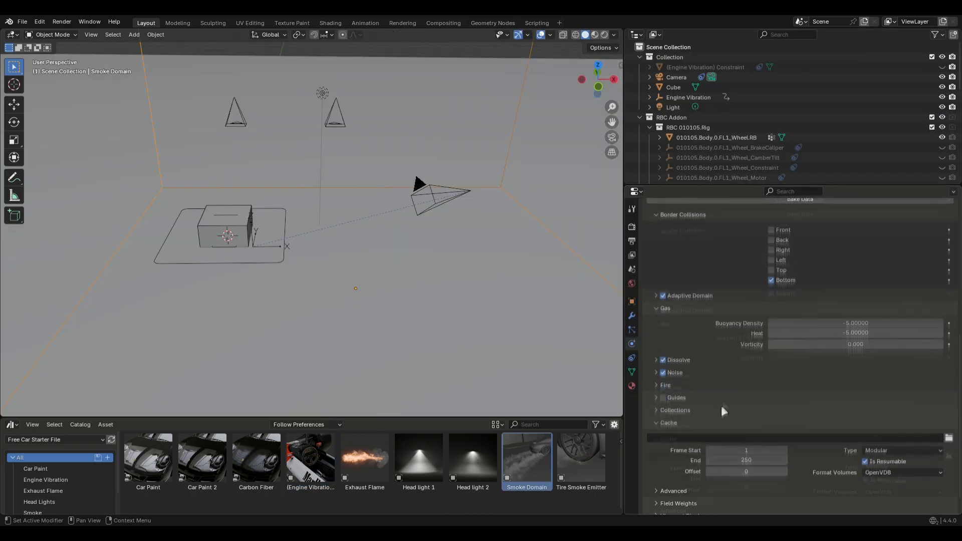
{"action": "scroll", "coordinate": [701, 404], "scroll_direction": "down", "scroll_amount": 3}
{"action": "left_click", "coordinate": [678, 352]}
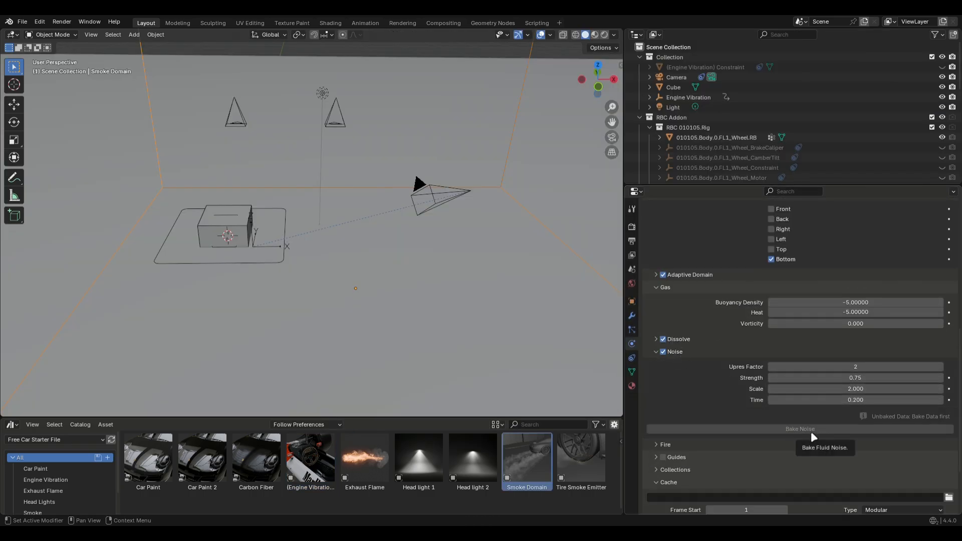
{"action": "scroll", "coordinate": [811, 431], "scroll_direction": "up", "scroll_amount": 8}
{"action": "scroll", "coordinate": [528, 161], "scroll_direction": "down", "scroll_amount": 9}
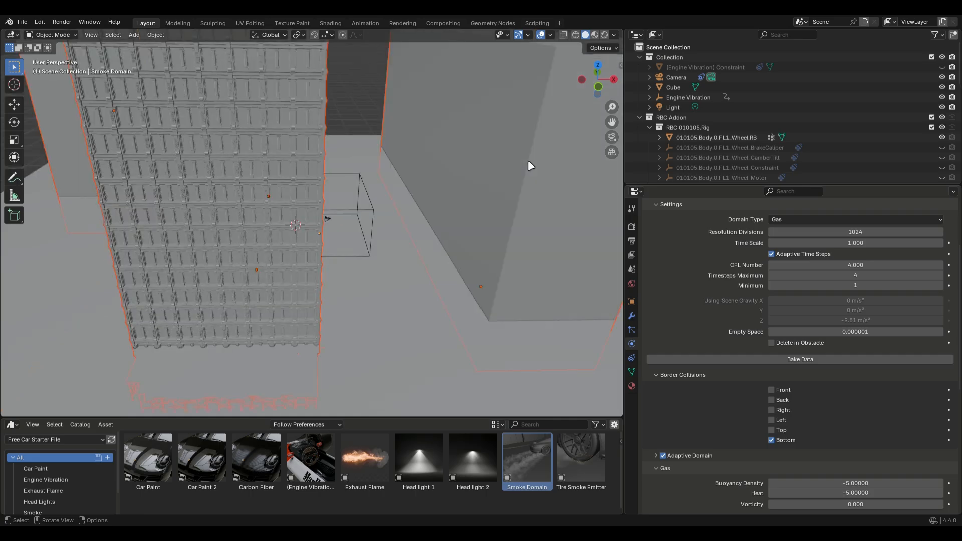
{"action": "middle_click_drag", "start_coordinate": [468, 150], "coordinate": [349, 183]}
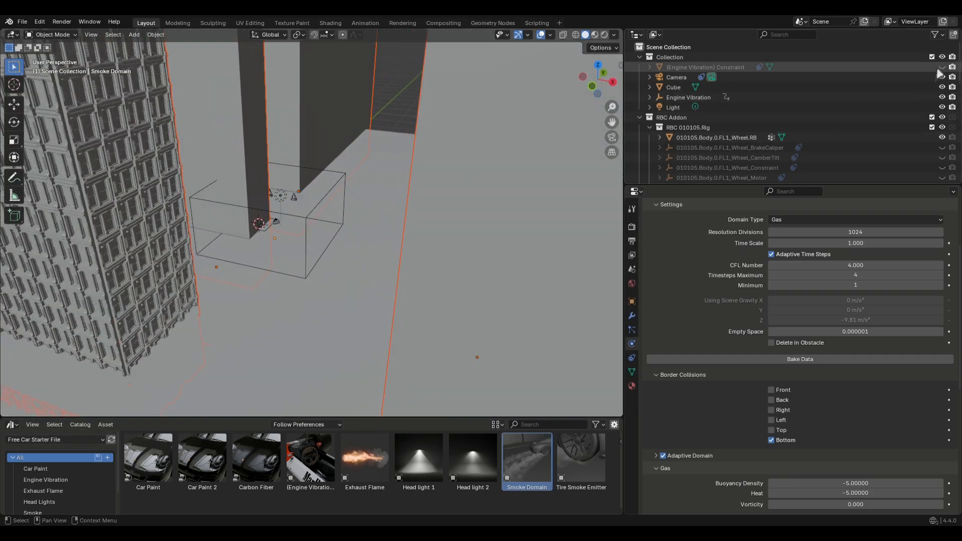